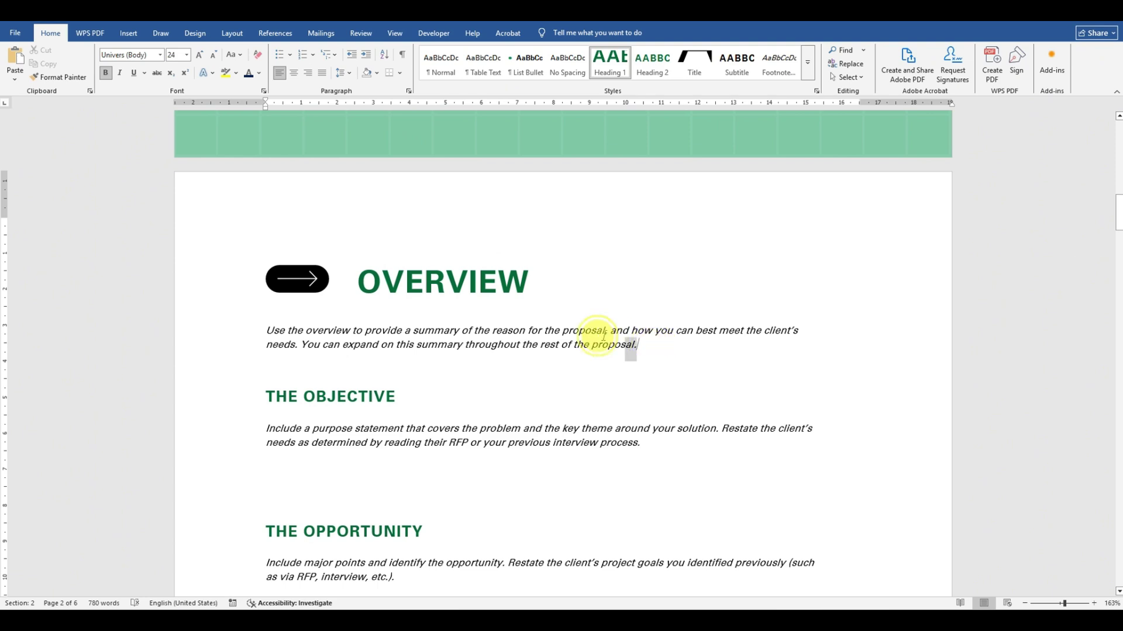
Look over the business proposal template from its Overview page back to the full cover page.
click(664, 346)
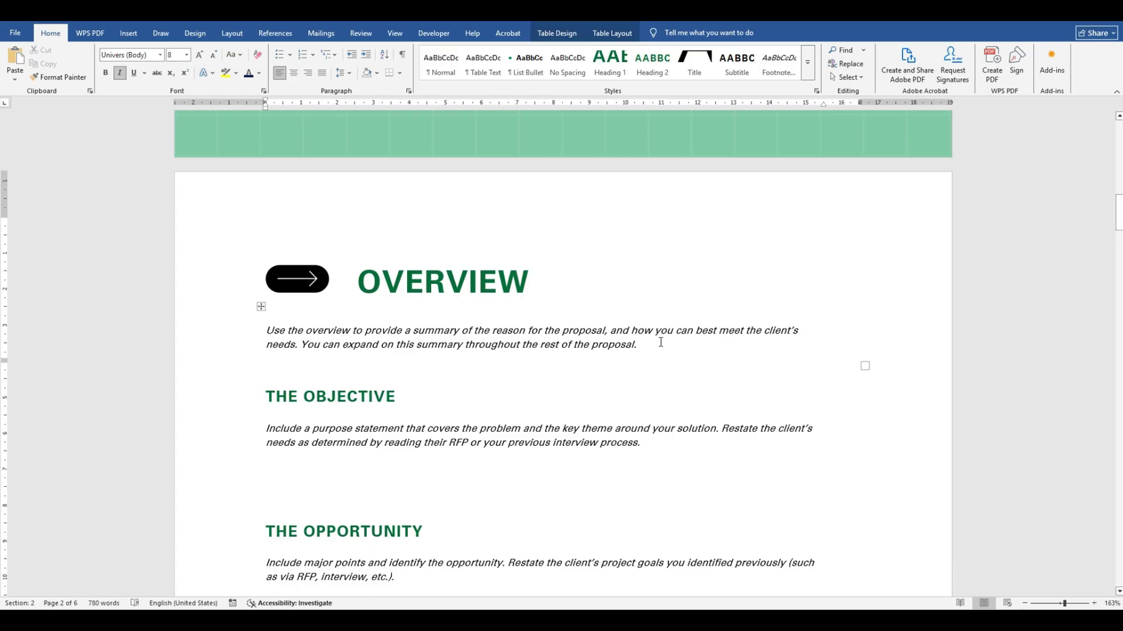
scroll(676, 419, up, 6)
scroll(684, 413, down, 1)
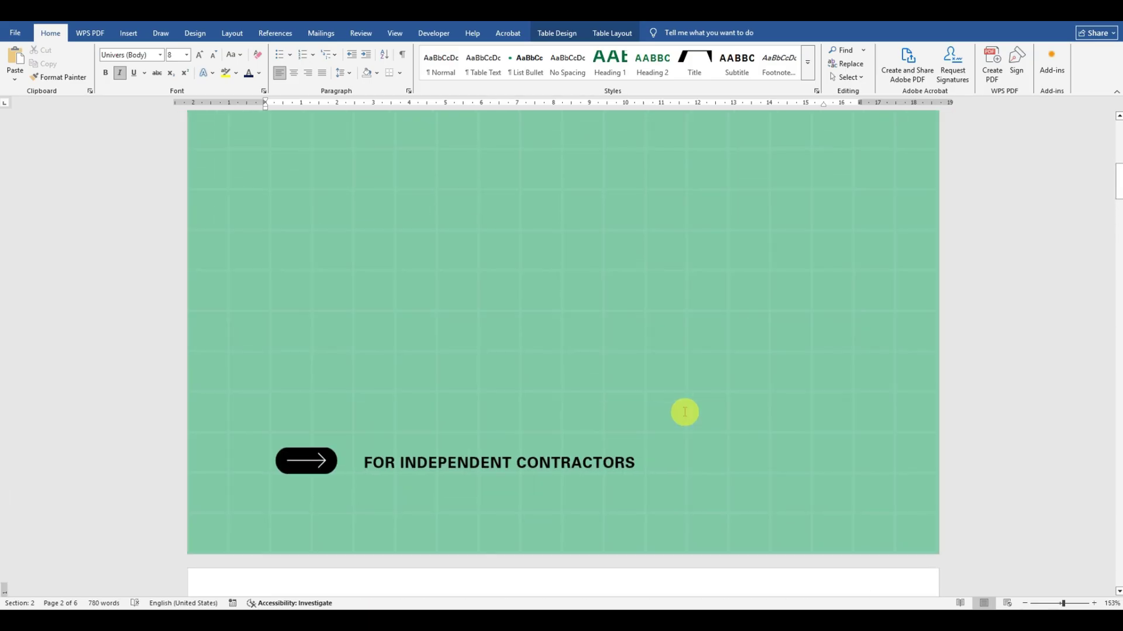
scroll(684, 413, down, 5)
scroll(685, 417, up, 6)
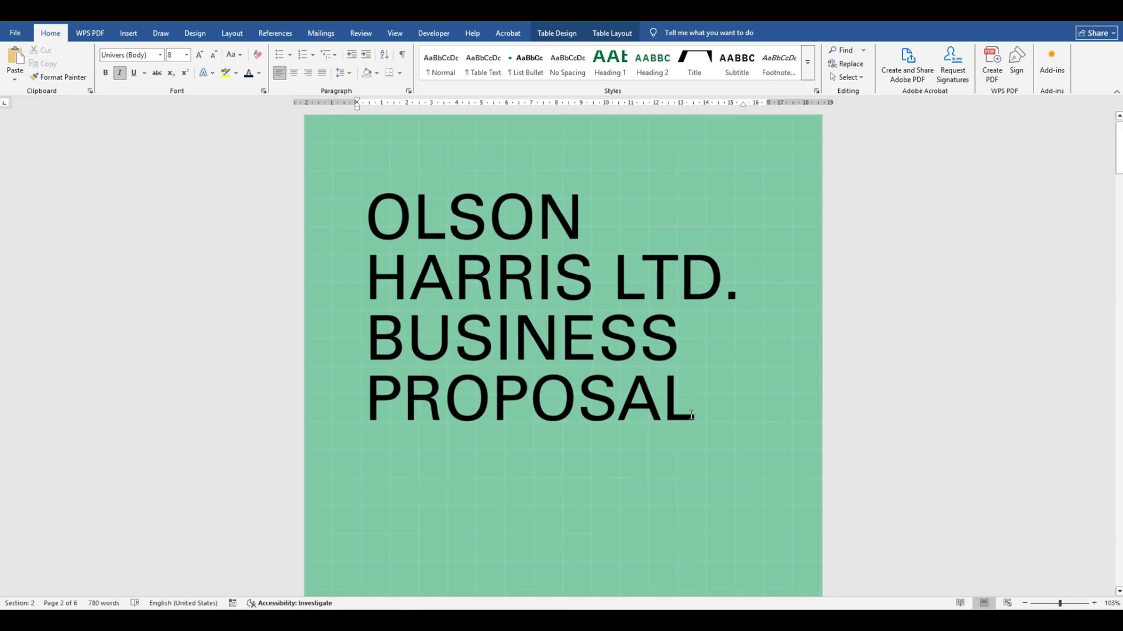
scroll(691, 416, down, 2)
click(692, 395)
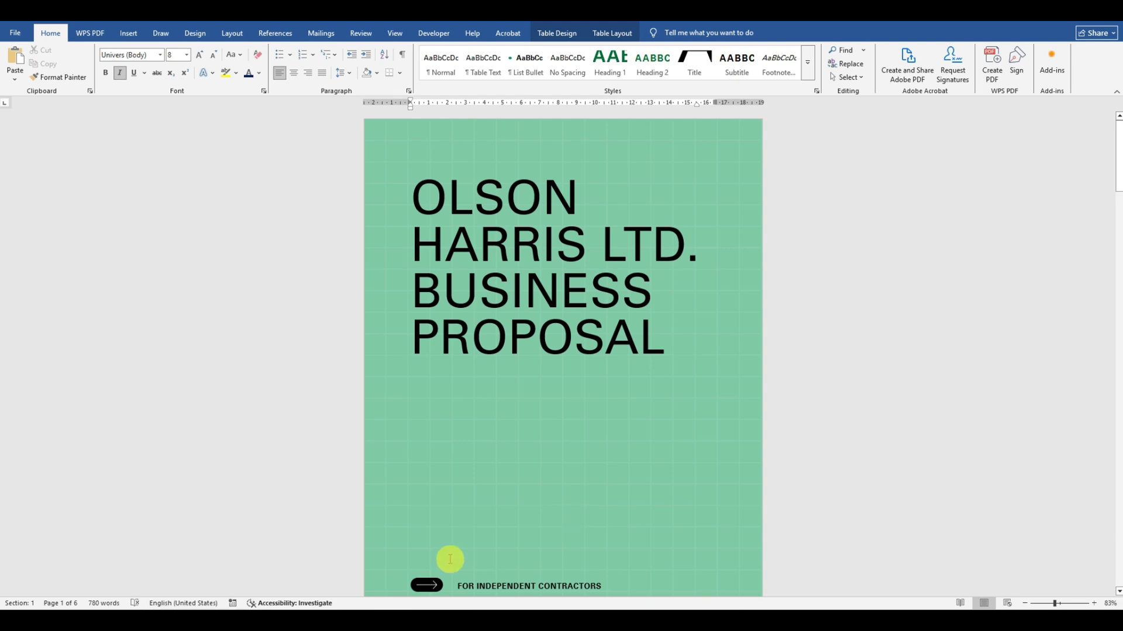
Switch to the blank two-page document and open the first page's header for editing.
click(258, 577)
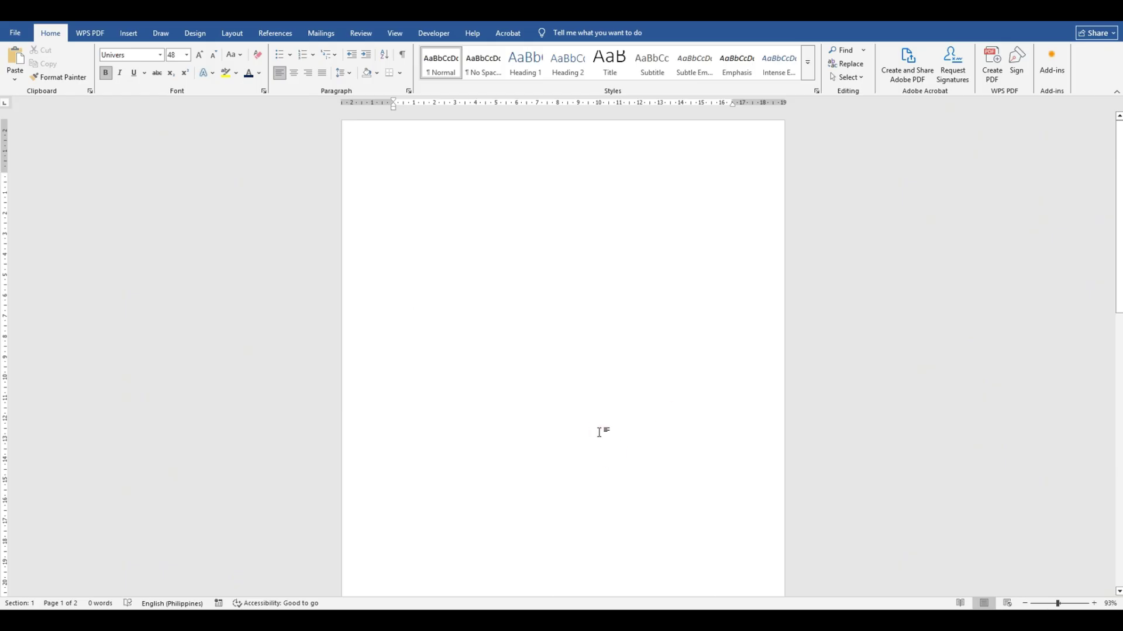
double_click(573, 142)
click(691, 157)
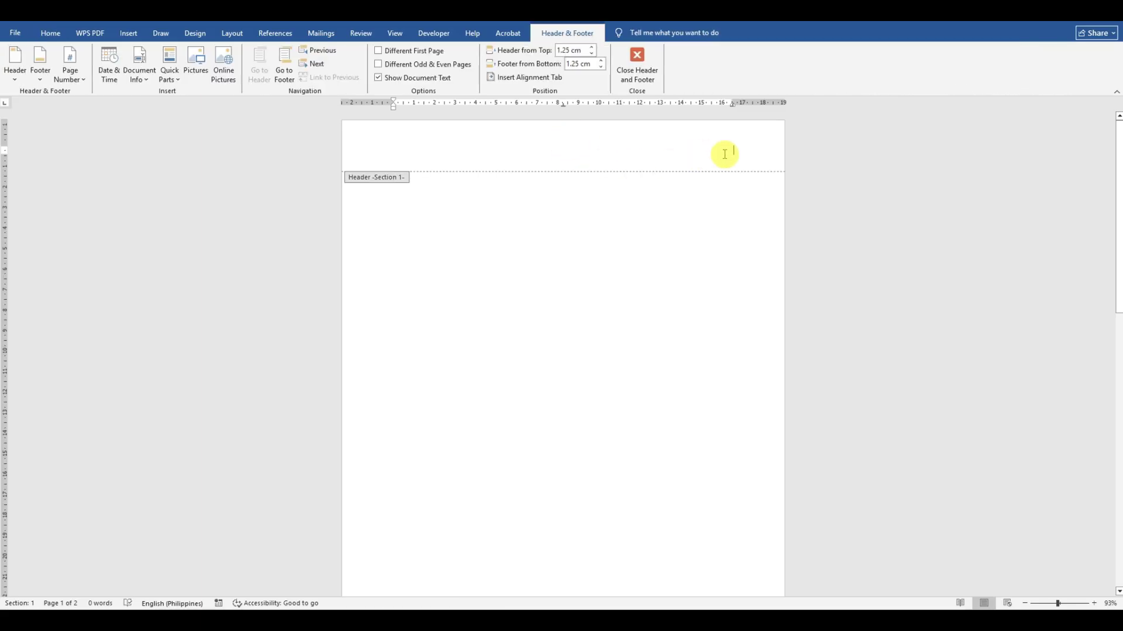
Search online pictures for "company building" and insert the first result, the upward view of glass towers, into the header.
click(129, 36)
click(133, 65)
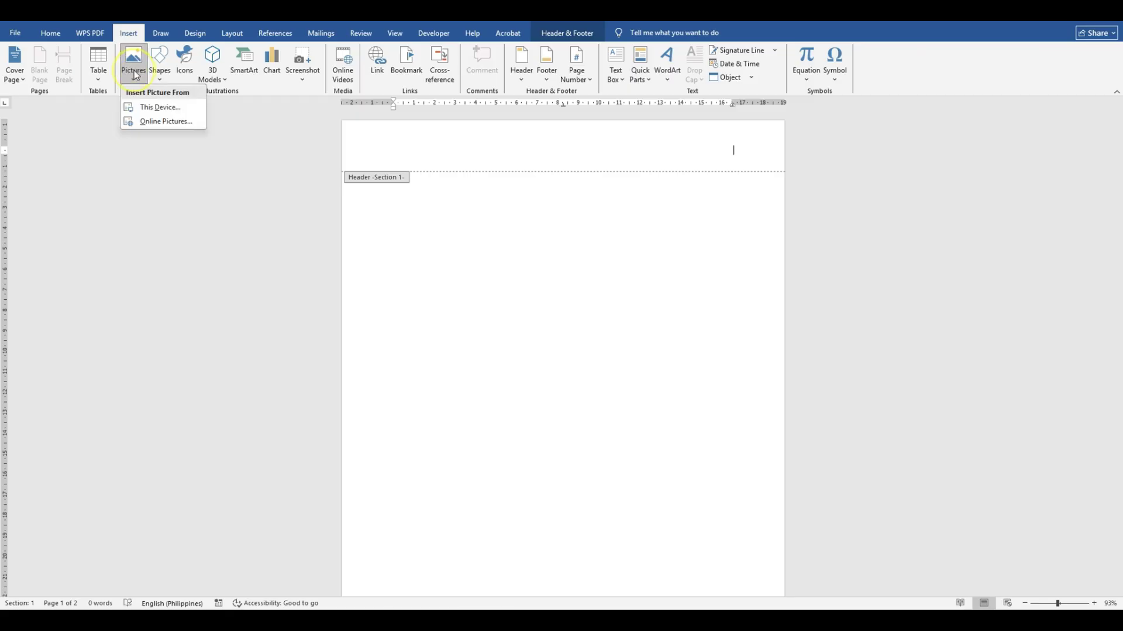
click(168, 121)
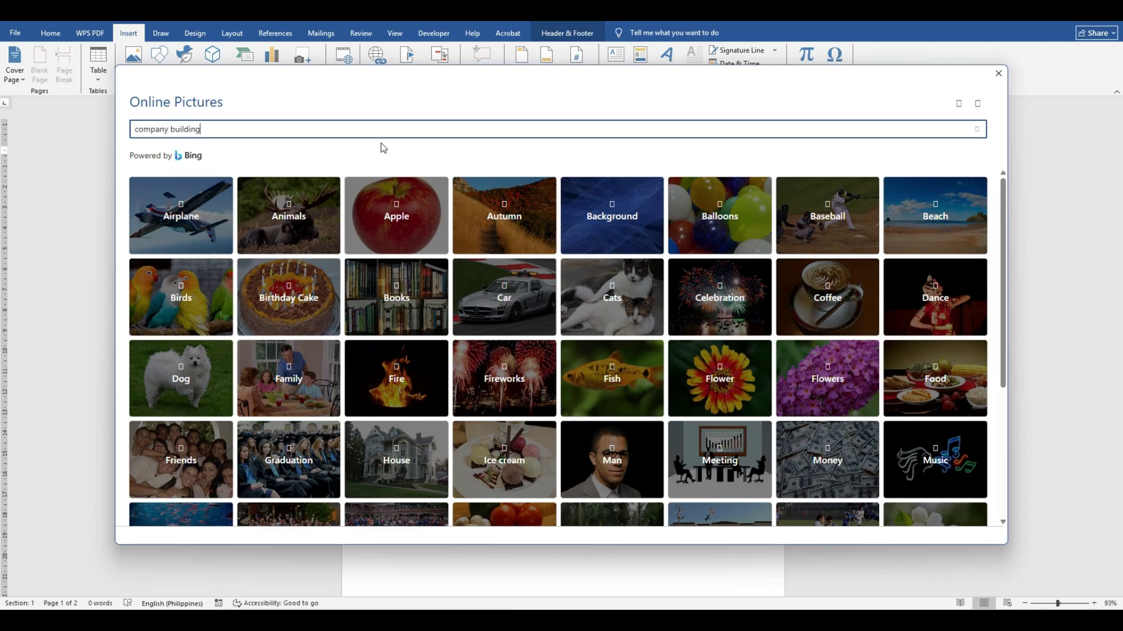
key(Return)
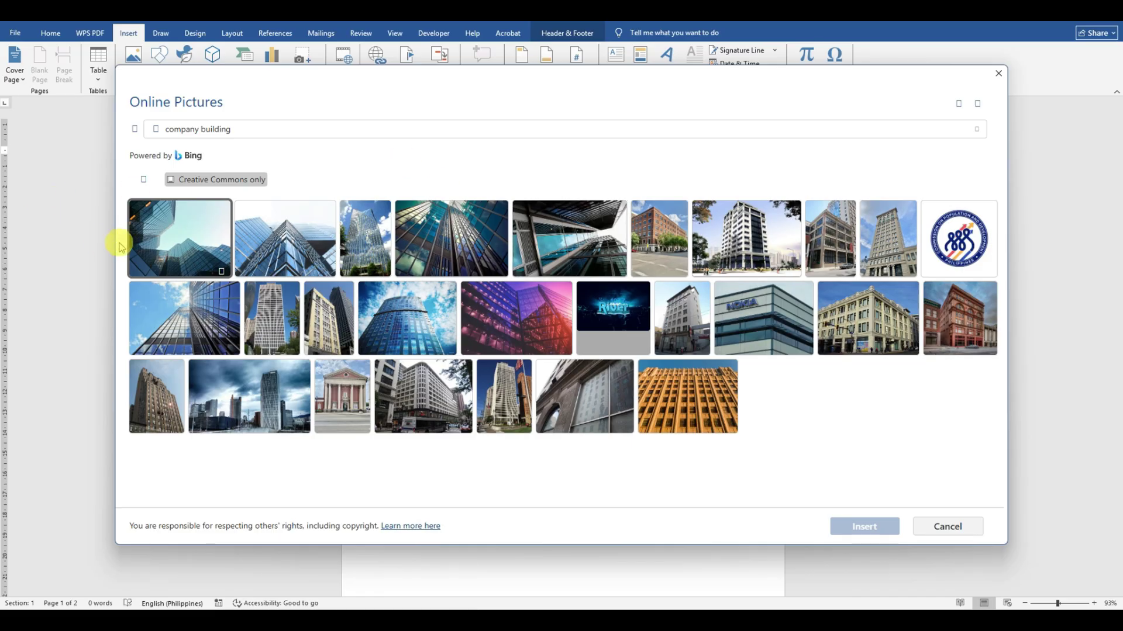
click(160, 246)
click(840, 526)
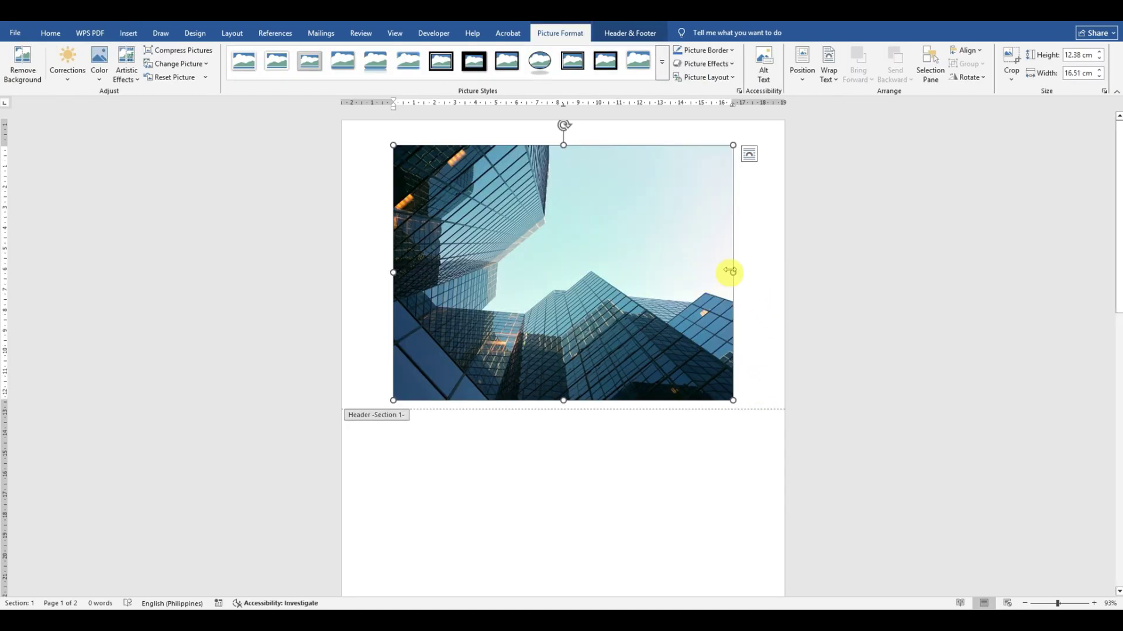
Set the header picture's text wrapping to Behind Text.
click(749, 155)
click(812, 264)
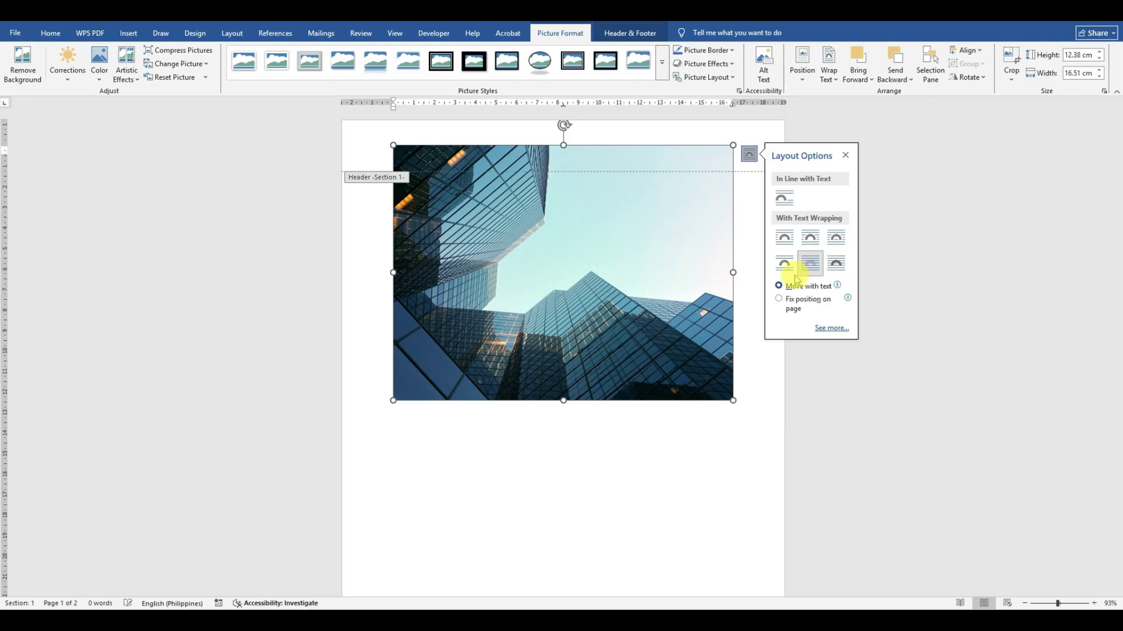
click(845, 155)
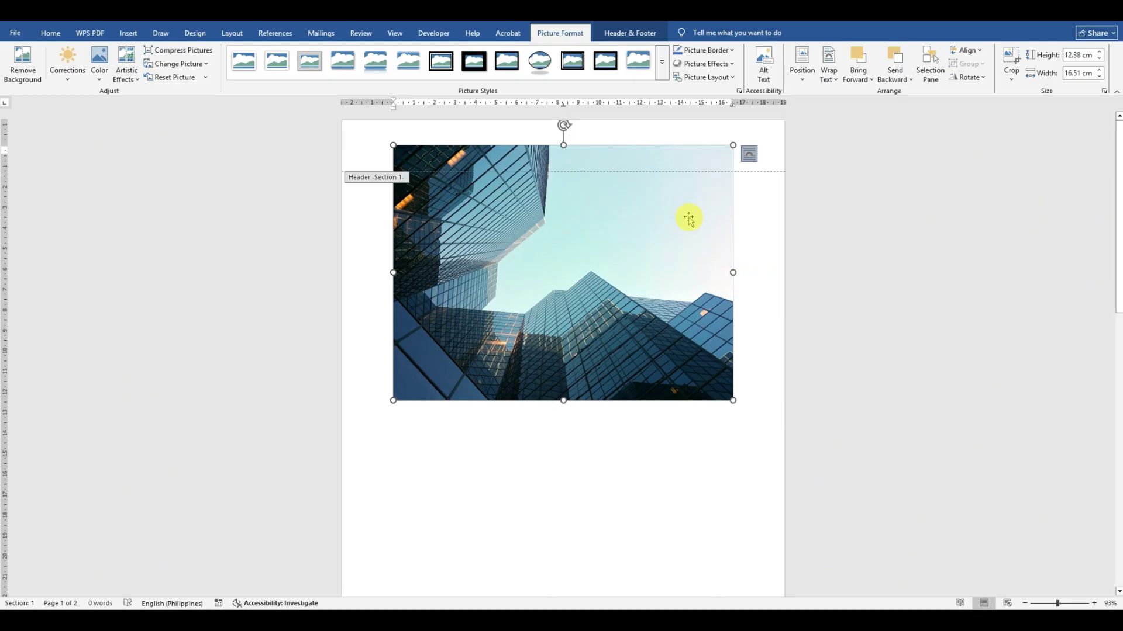
Stretch the building picture over the whole first page, about 21.3 cm wide and 27.9 cm high.
drag(735, 273, 782, 282)
drag(393, 275, 337, 273)
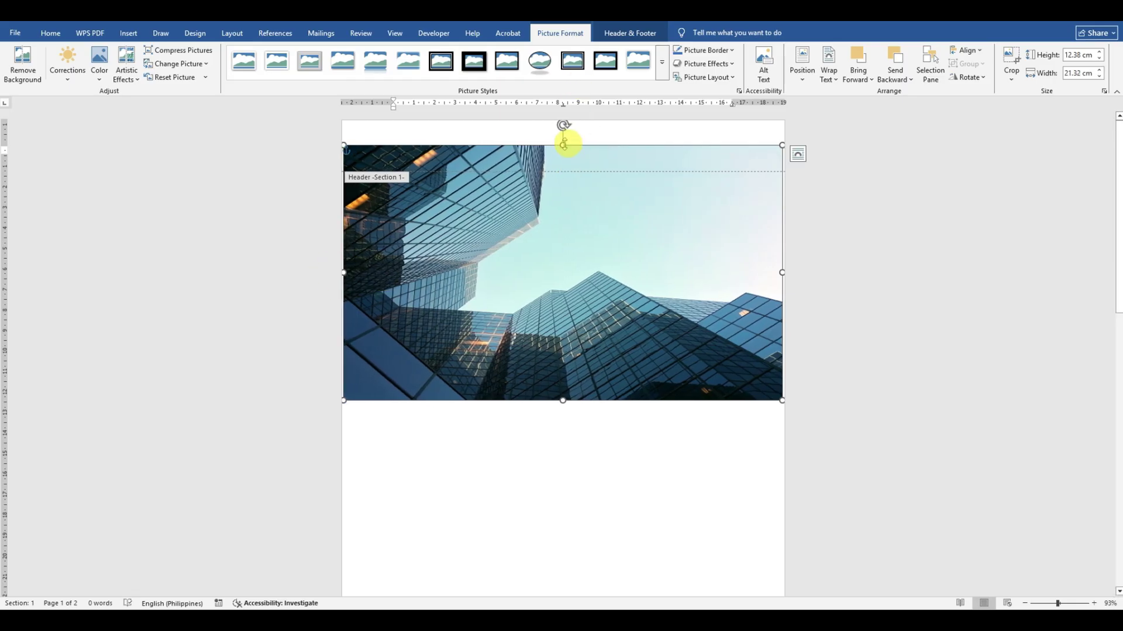
drag(563, 144, 561, 117)
scroll(597, 350, down, 1)
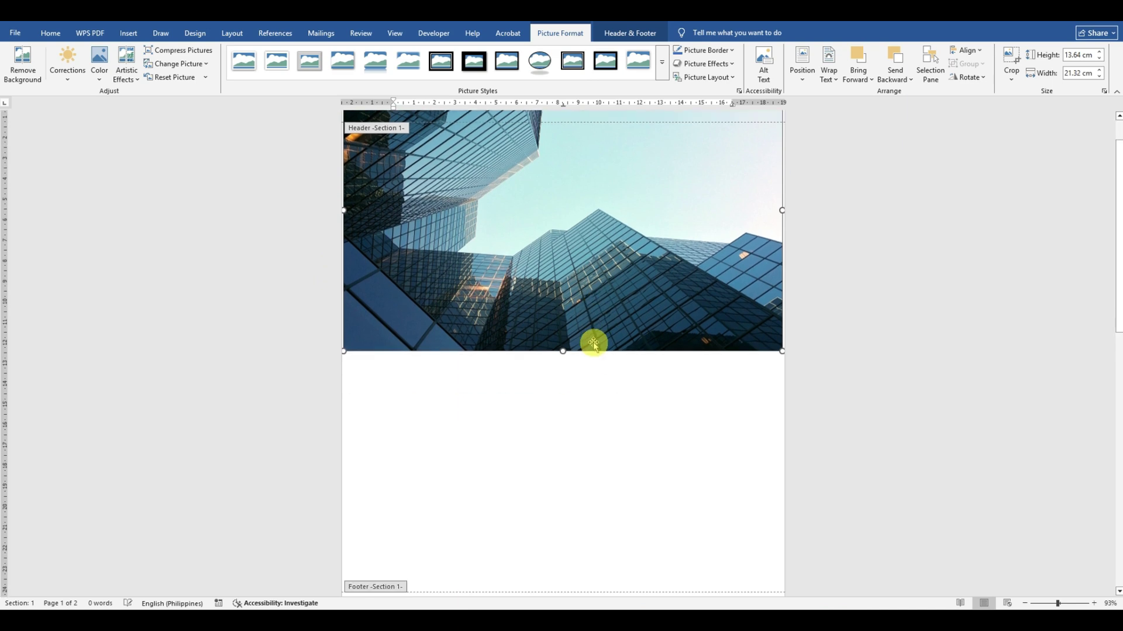
drag(563, 352, 609, 549)
scroll(860, 459, down, 6)
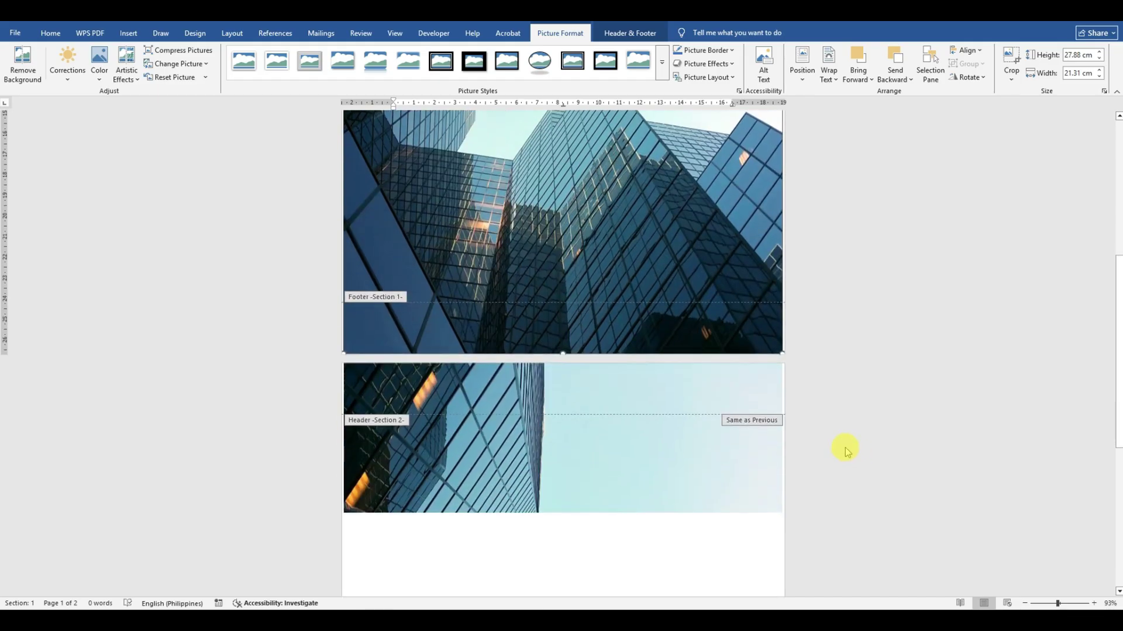
Fine-tune the picture's edges against the first page's borders and close header and footer editing.
click(758, 426)
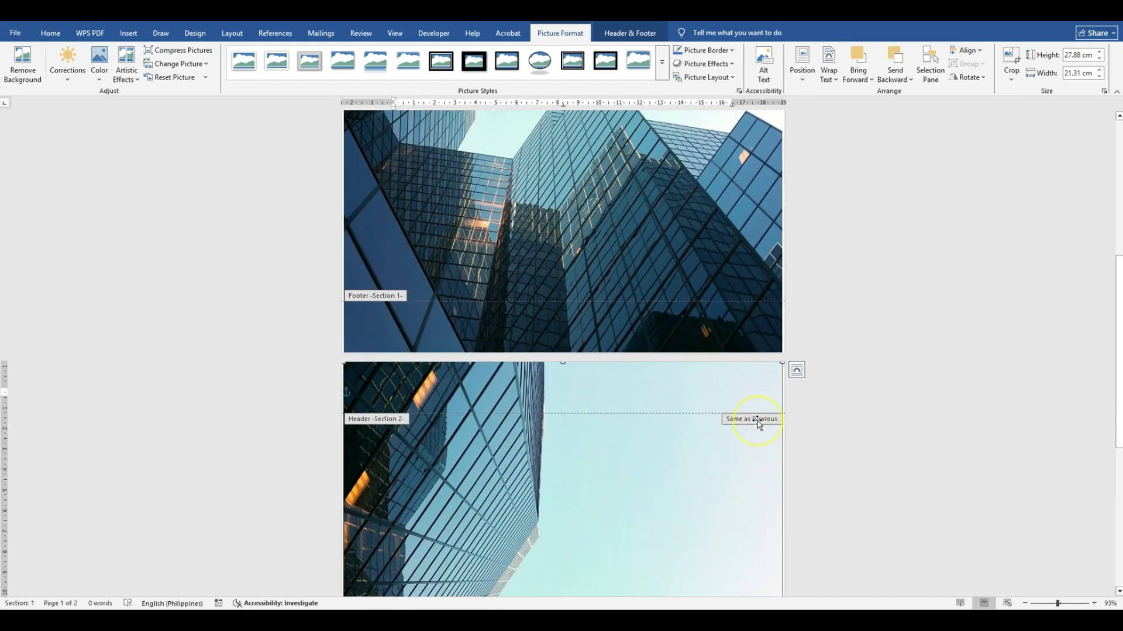
scroll(702, 327, up, 2)
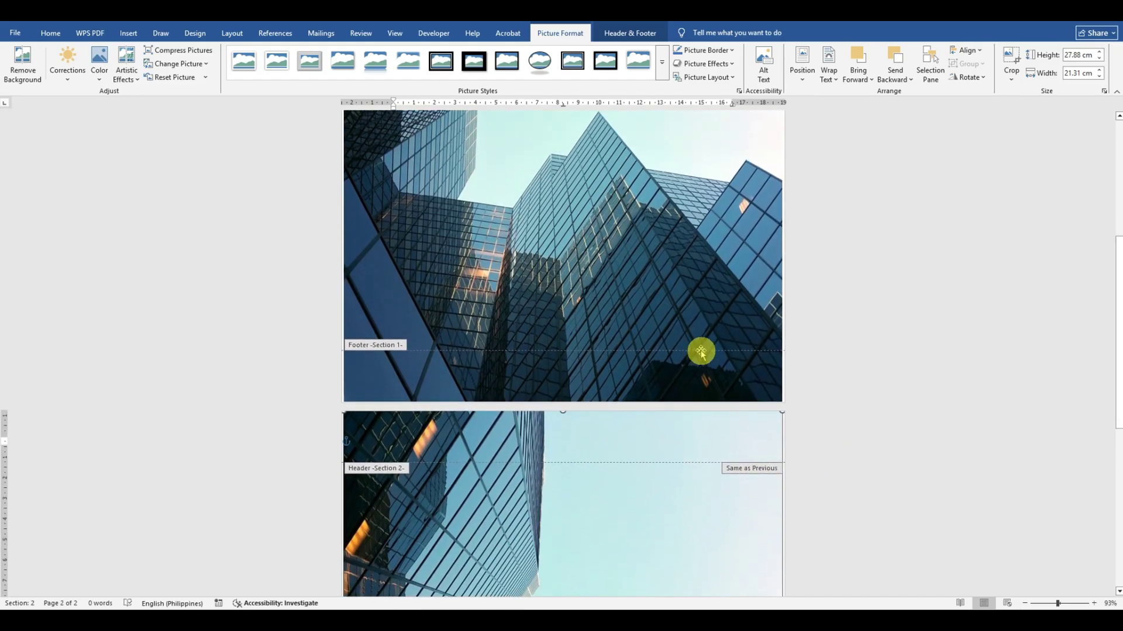
click(565, 388)
drag(567, 396, 559, 155)
drag(564, 221, 597, 401)
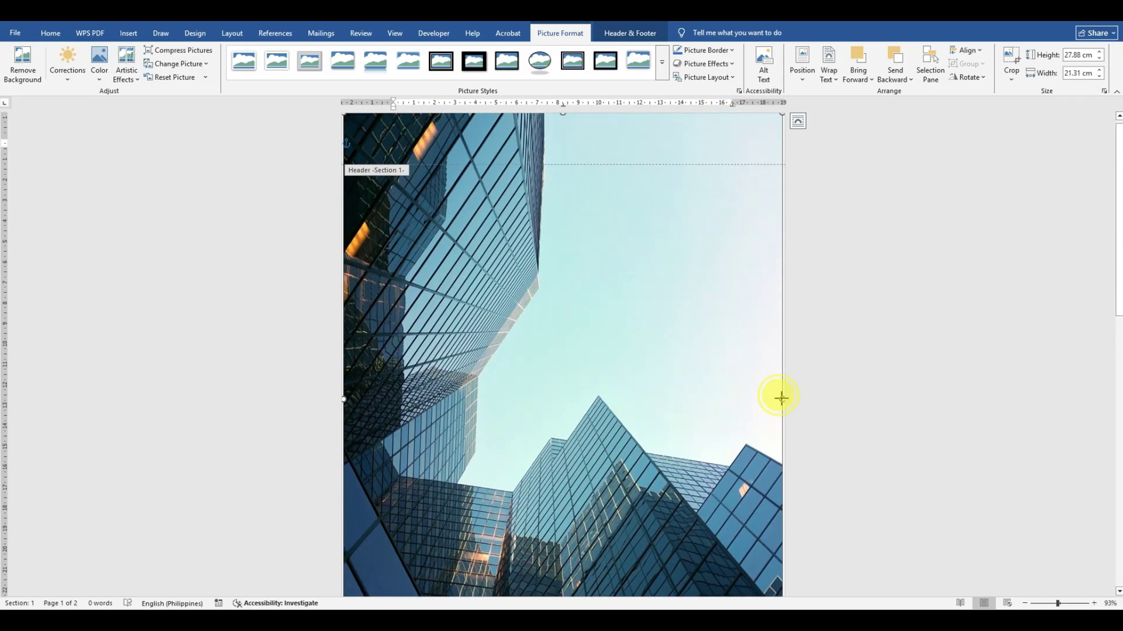
drag(781, 399, 782, 399)
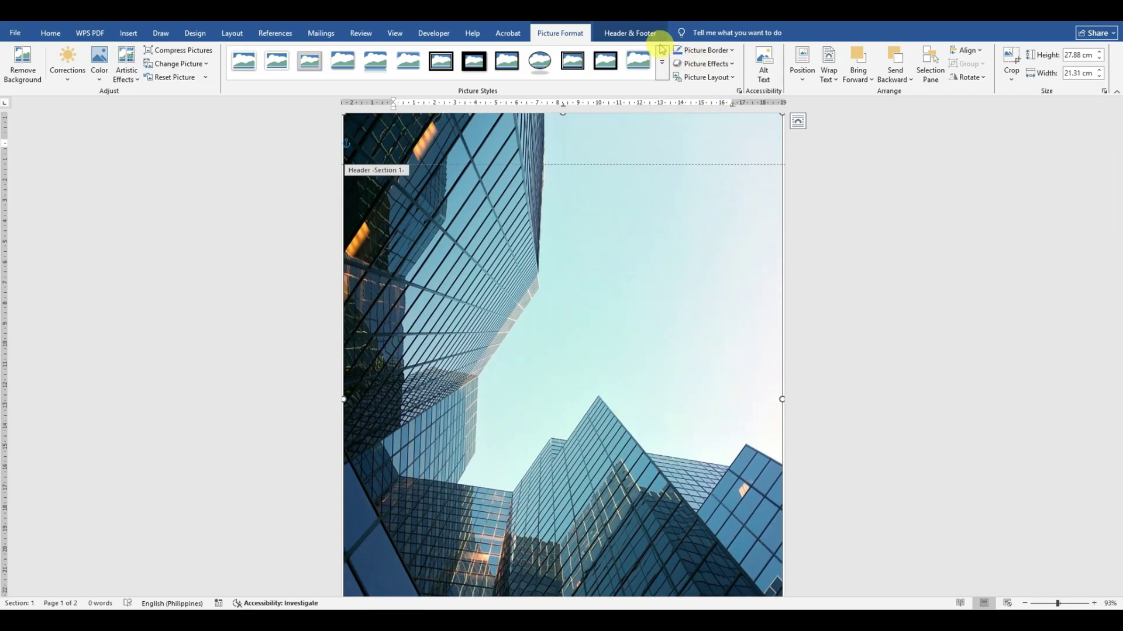
click(629, 33)
click(634, 58)
Examine how the background picture appears on both pages of the document.
scroll(854, 339, down, 10)
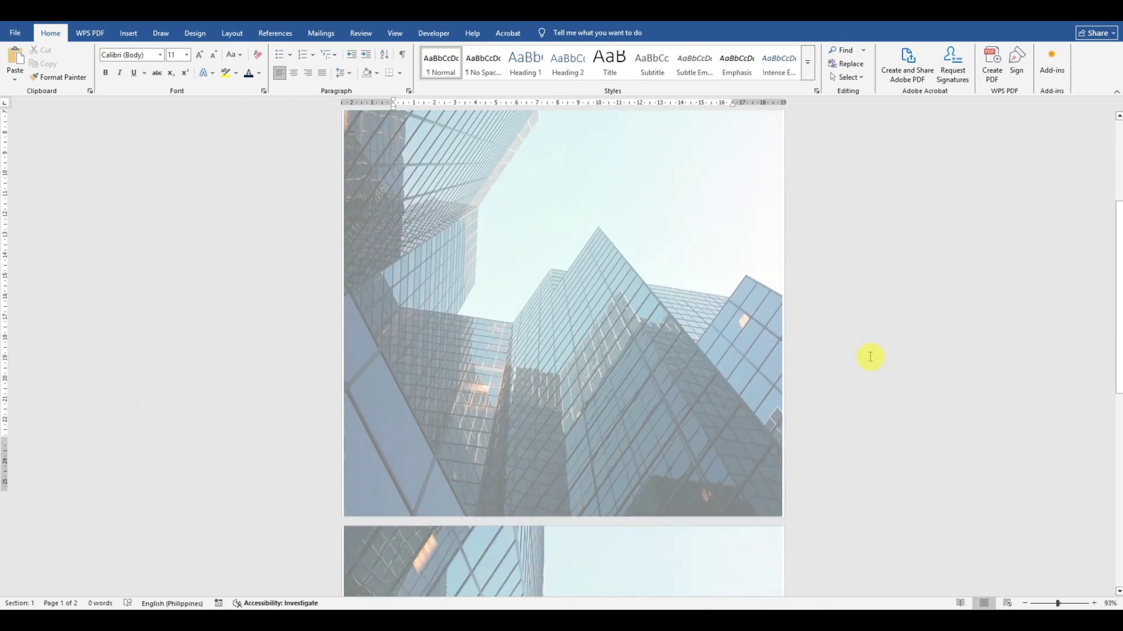
scroll(855, 341, down, 3)
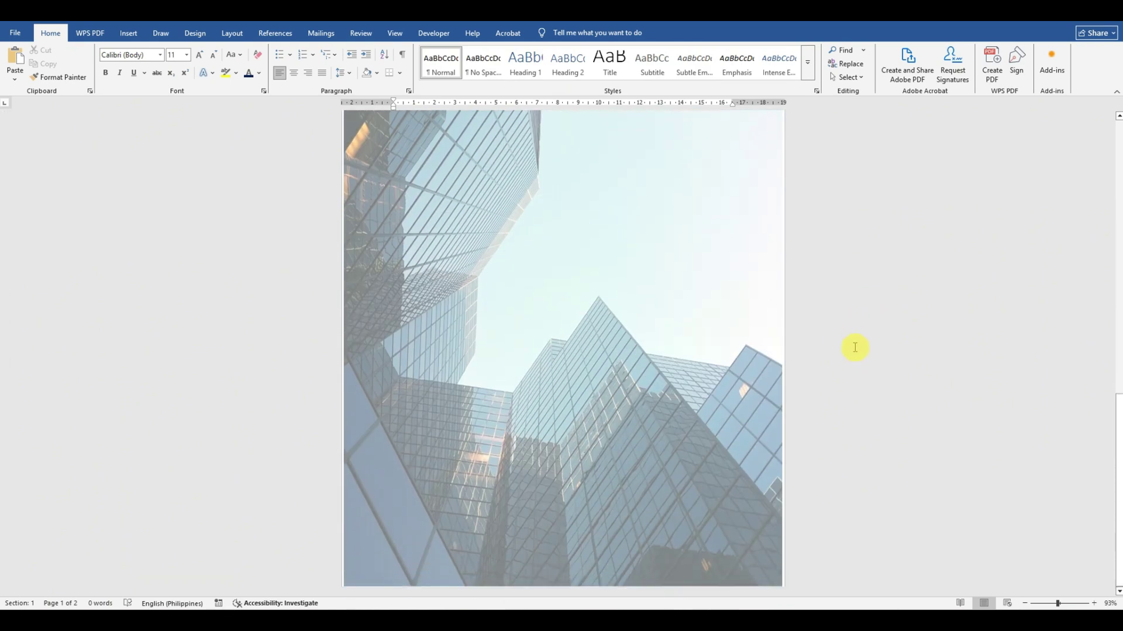
ctrl+scroll(851, 341, down, 5)
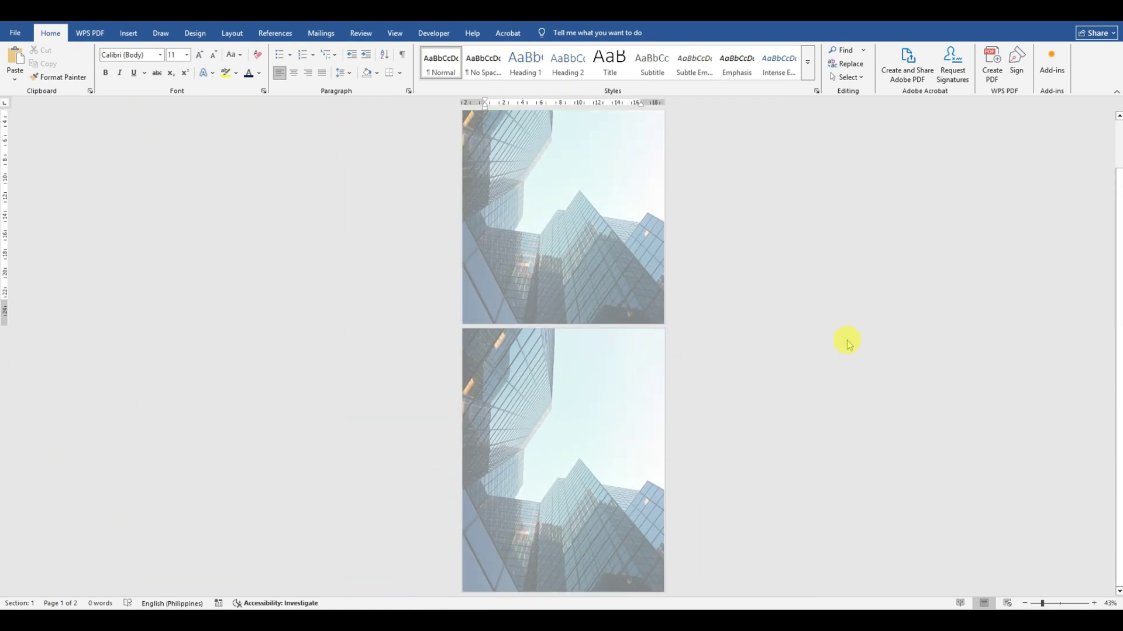
scroll(848, 340, up, 1)
ctrl+scroll(847, 335, down, 3)
ctrl+scroll(848, 335, up, 1)
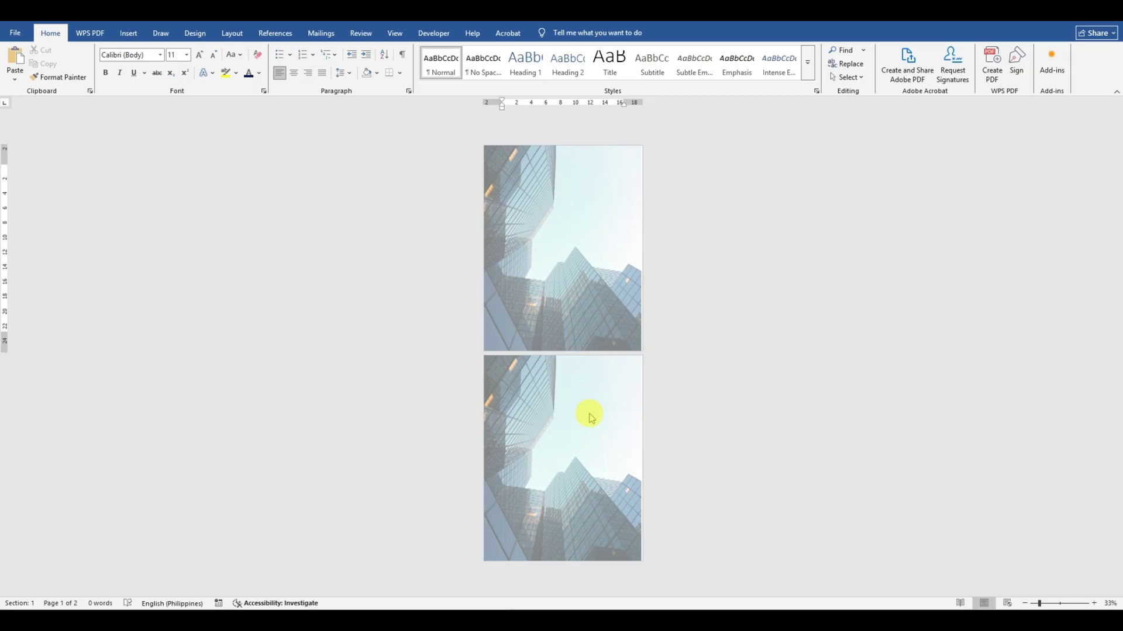
ctrl+scroll(589, 417, up, 3)
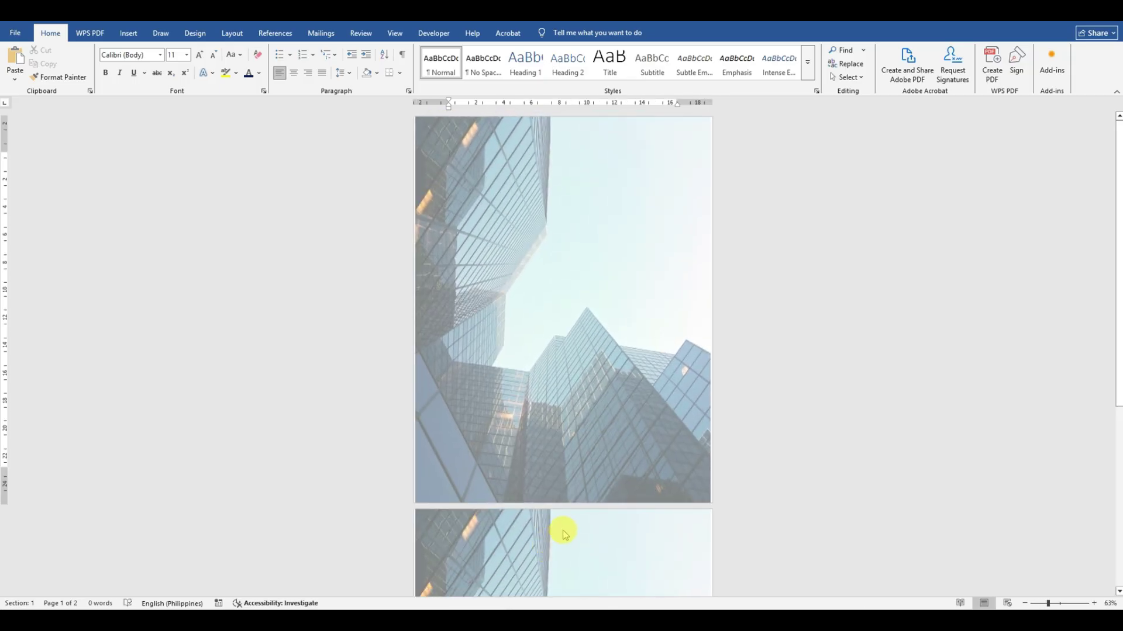
Open the second section's header and turn off its Link to Previous setting.
double_click(563, 534)
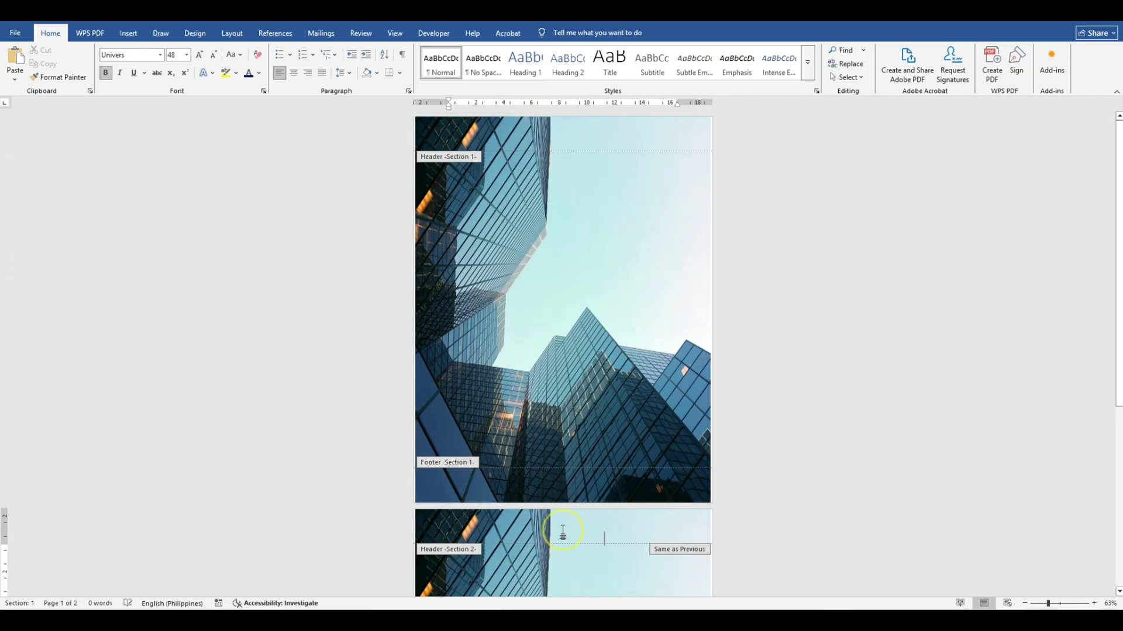
click(693, 554)
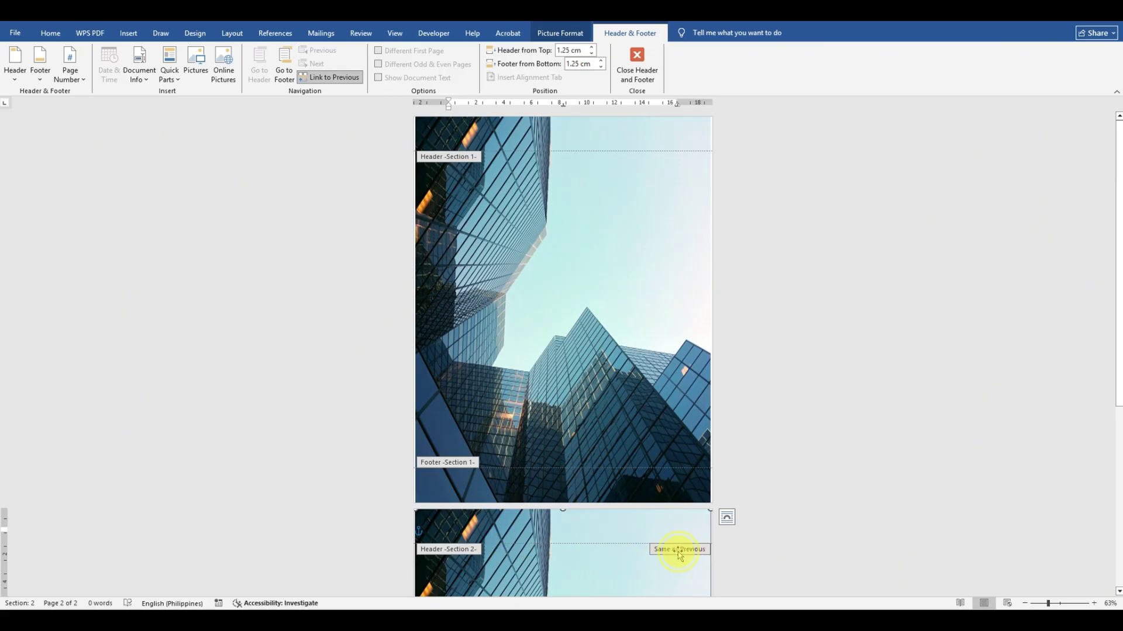
click(332, 77)
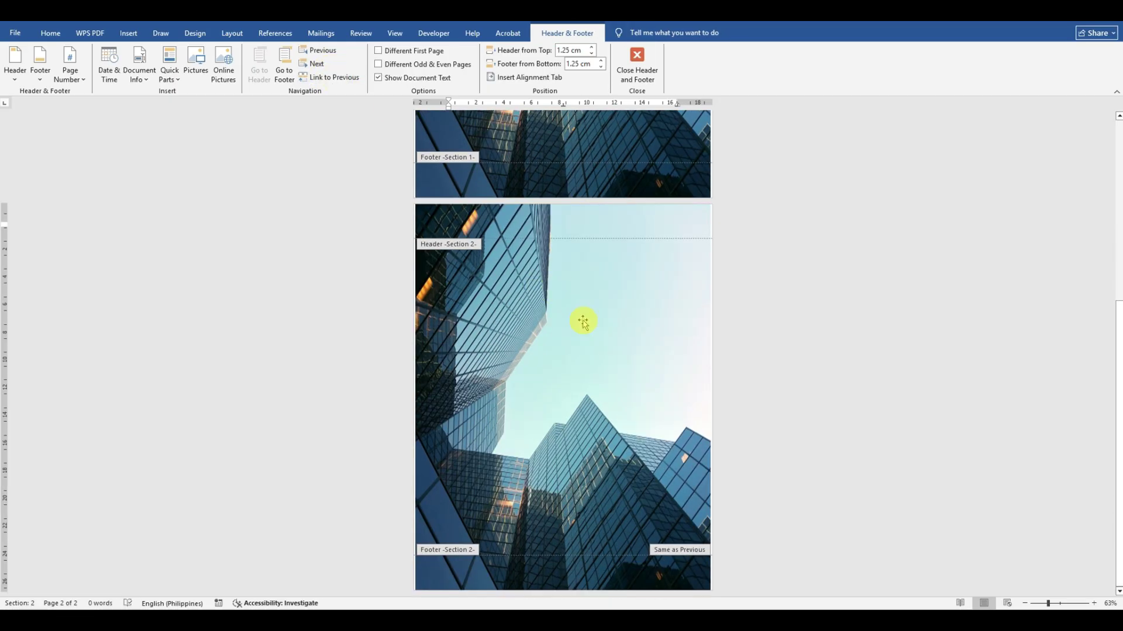
Adjust the lower edge of the first page's picture to meet the bottom border of the page.
scroll(606, 393, up, 1)
click(560, 201)
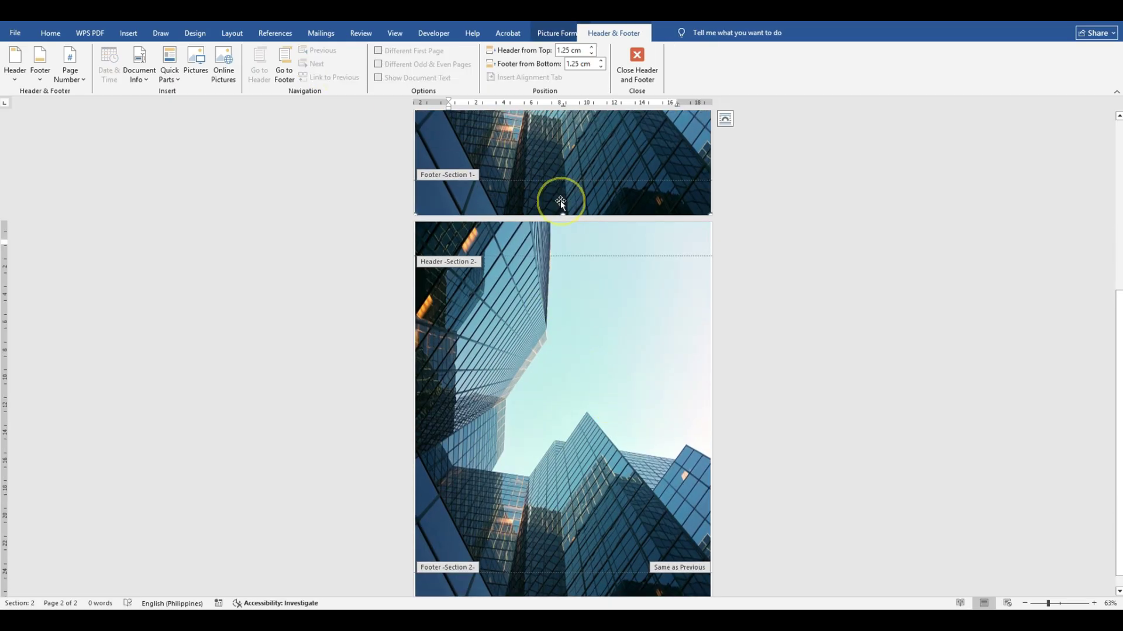
mouse_move(563, 214)
mouse_down()
mouse_move(561, 199)
mouse_move(563, 217)
mouse_up()
click(639, 78)
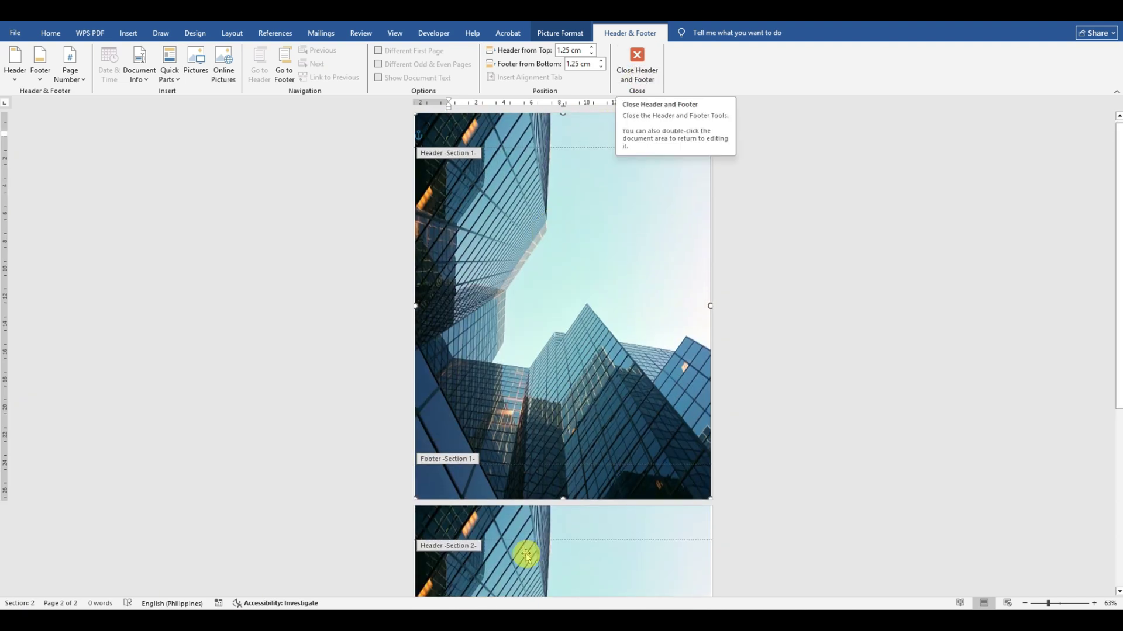
Delete the building picture from the second section's header and close header and footer editing.
click(540, 518)
scroll(595, 446, down, 3)
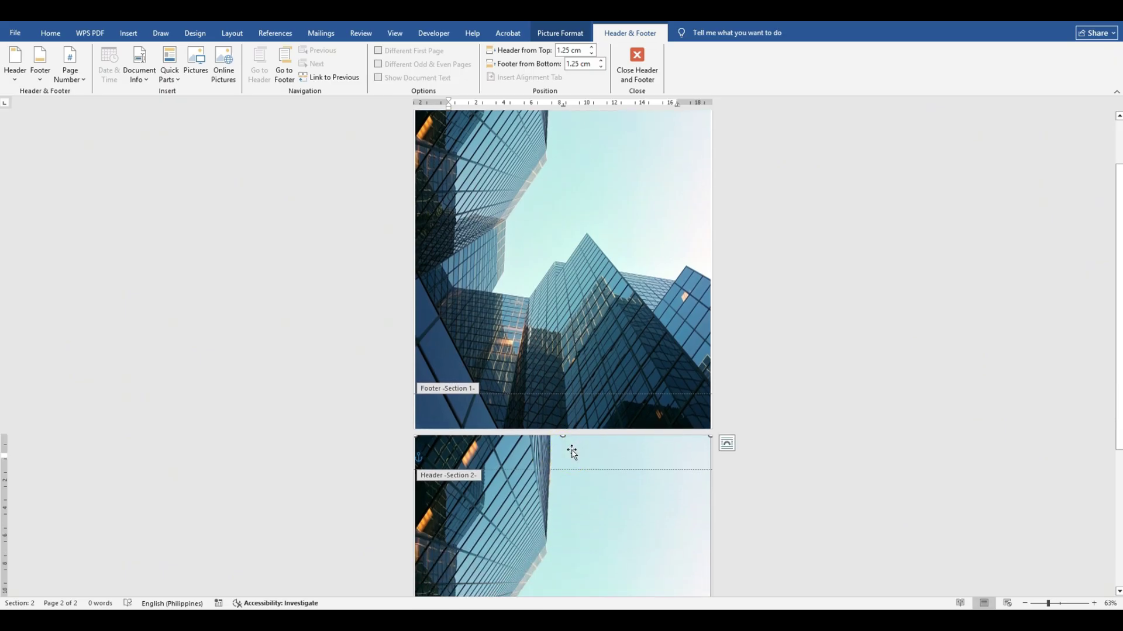
key(Delete)
scroll(619, 327, up, 2)
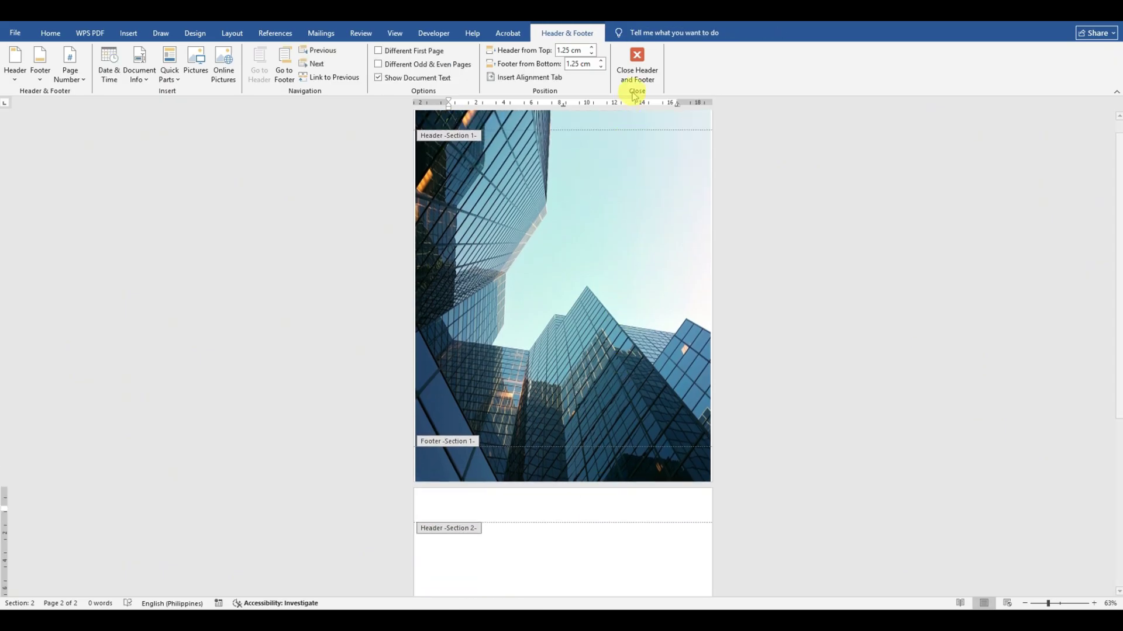
click(636, 81)
Enter the title COMPANY ABC over the building picture on the first page.
scroll(665, 431, down, 6)
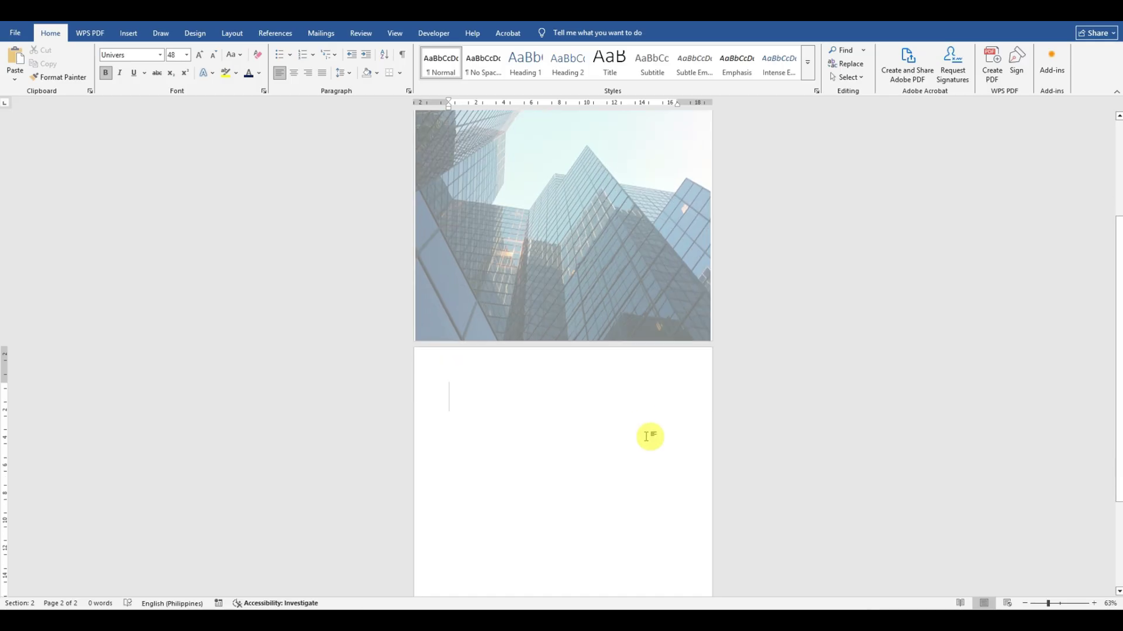
scroll(650, 436, down, 3)
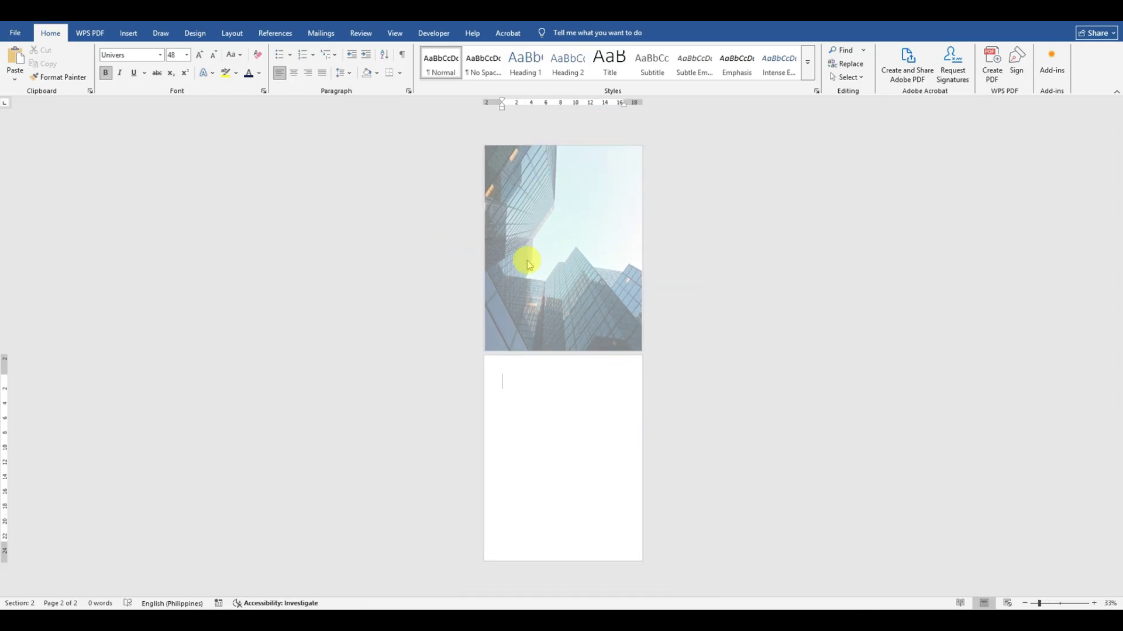
scroll(581, 316, up, 4)
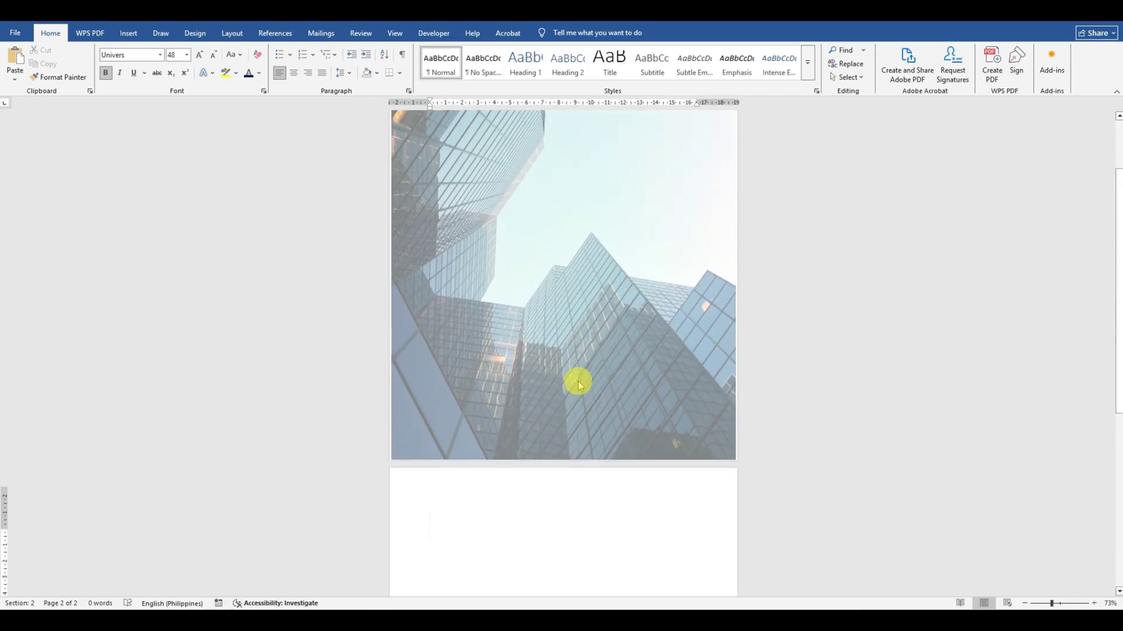
scroll(602, 328, up, 2)
text(CO)
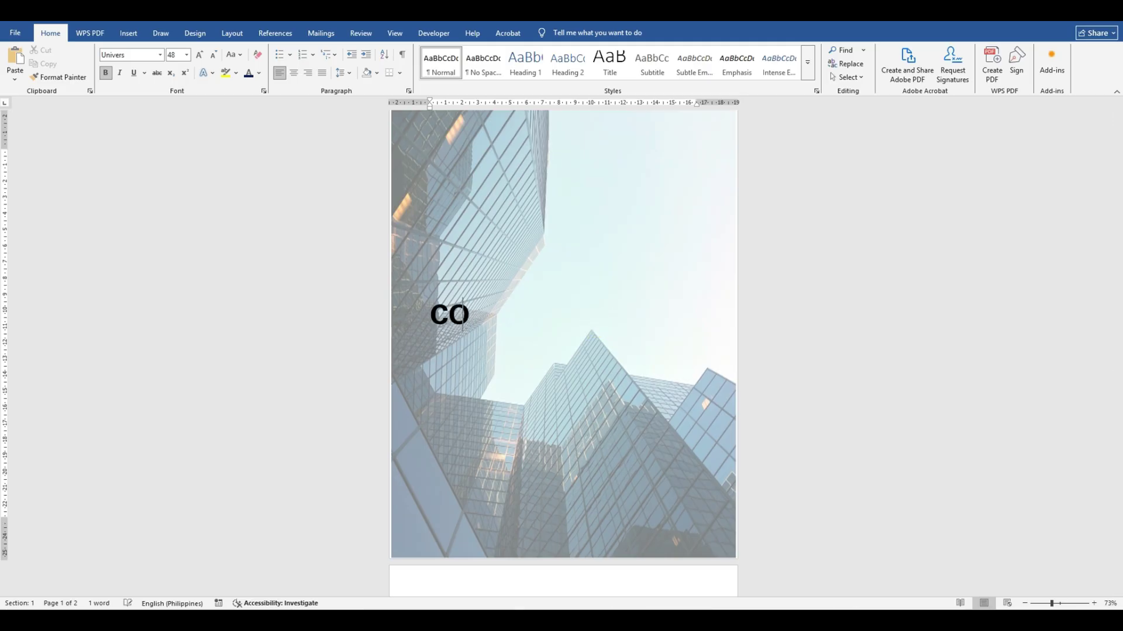
text(MMPAN)
key(BackSpace)
key(BackSpace)
key(BackSpace)
text(MMPANY)
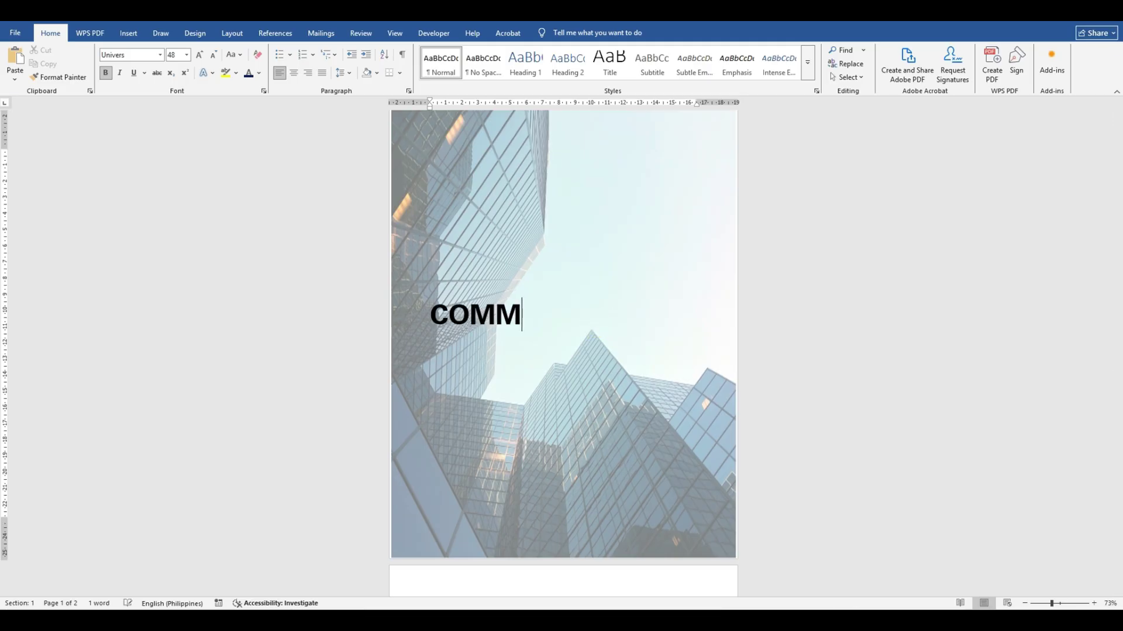
key(BackSpace)
key(BackSpace)
key(BackSpace)
key(BackSpace)
text(PANY ABC)
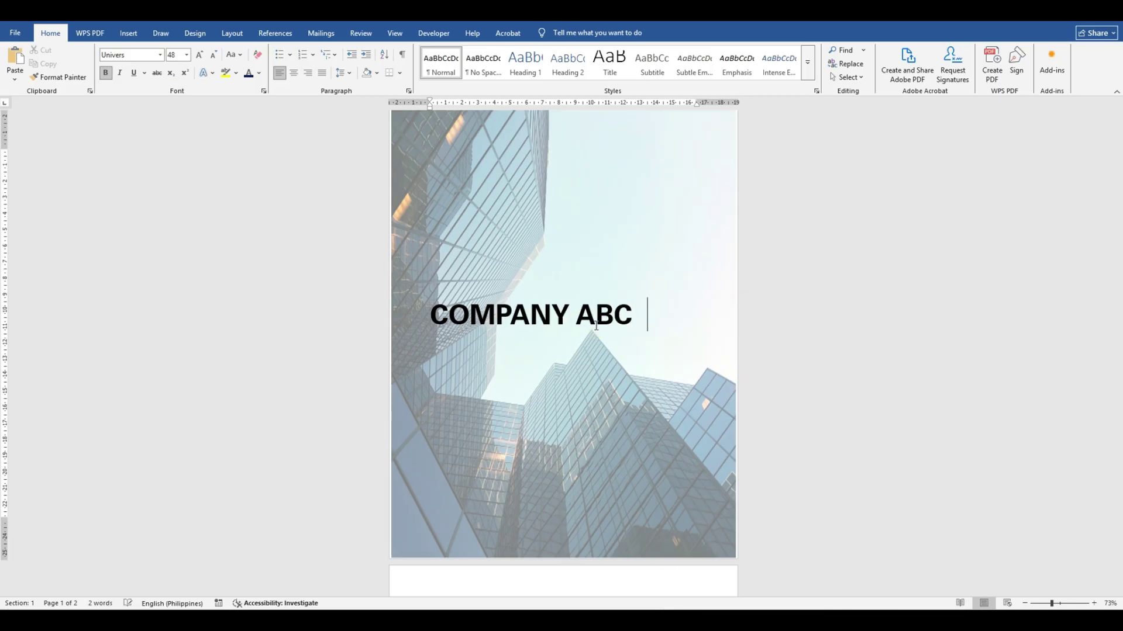
Add BUSINESS PROPOSAL on a new line below the COMPANY ABC title.
key(Return)
text(BUS)
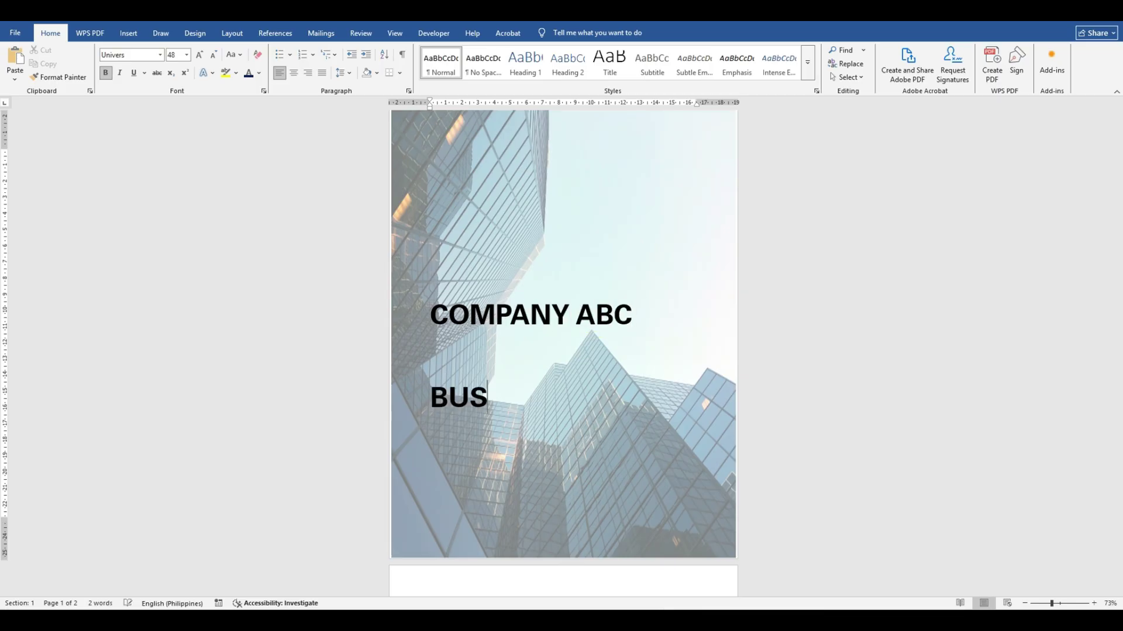
text(INESS PROO)
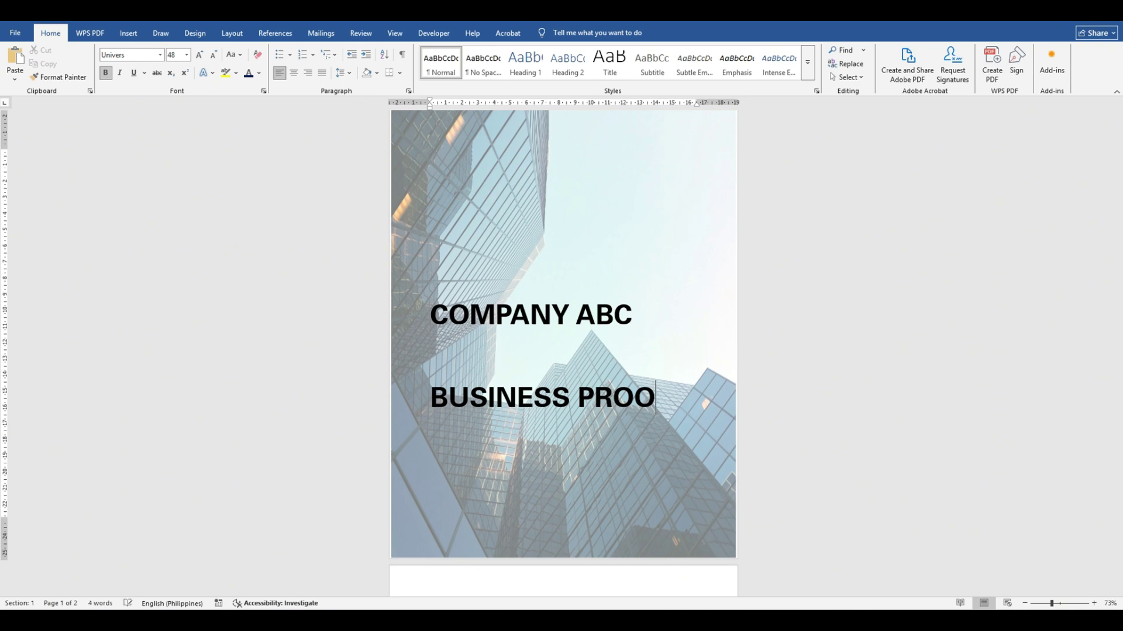
key(BackSpace)
text(POSAL)
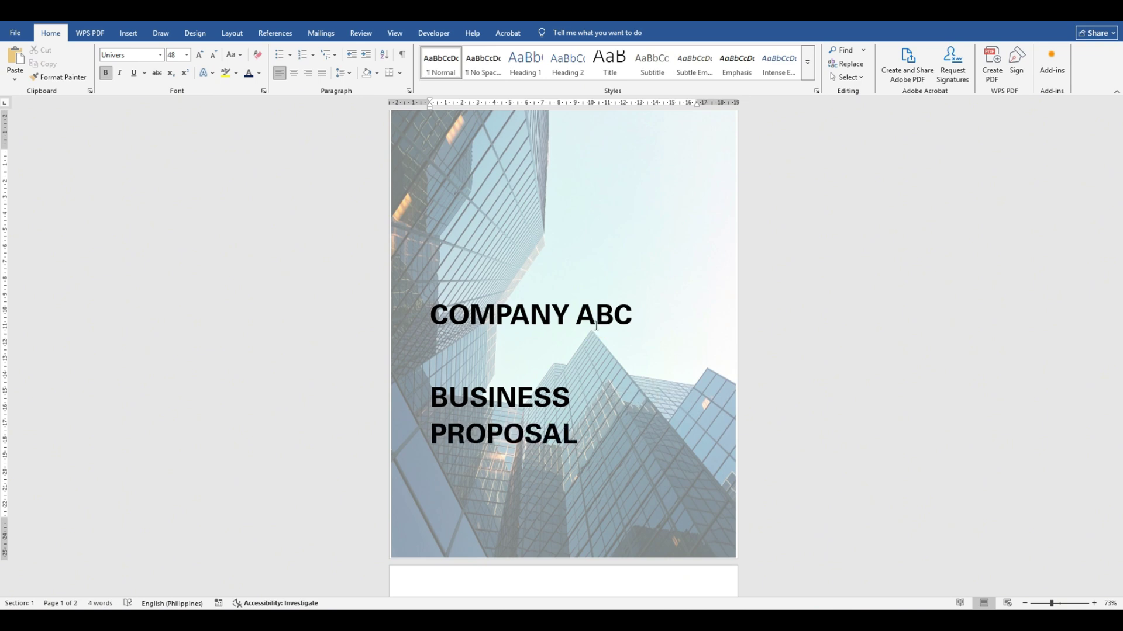
Remove the space after paragraphs from all the text and delete the gap between COMPANY ABC and BUSINESS PROPOSAL.
key(ctrl+a)
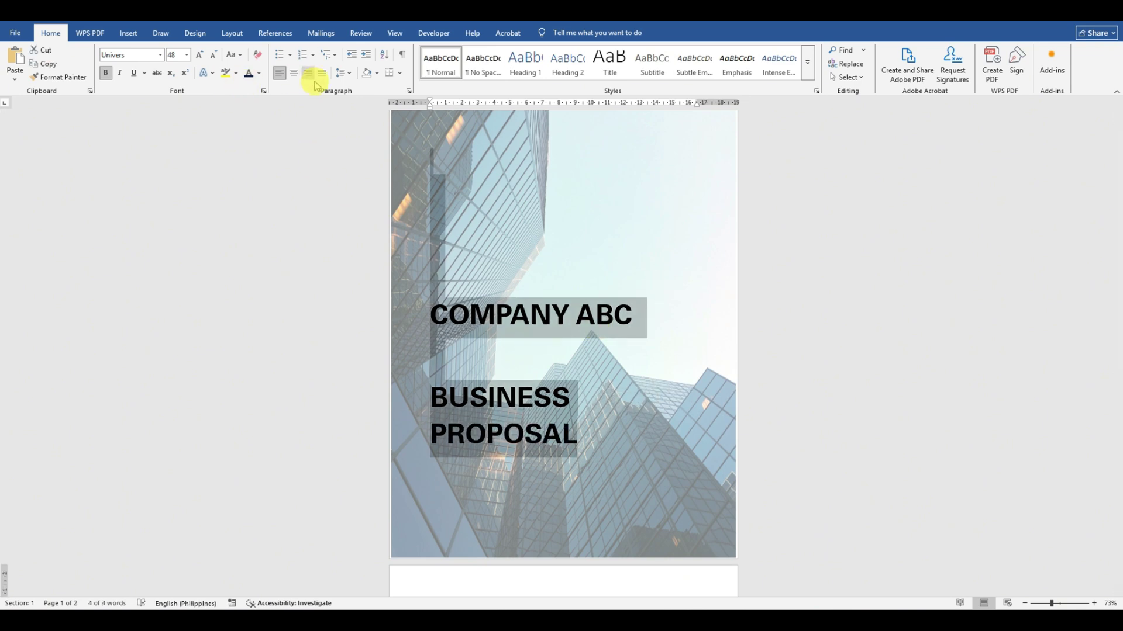
click(342, 73)
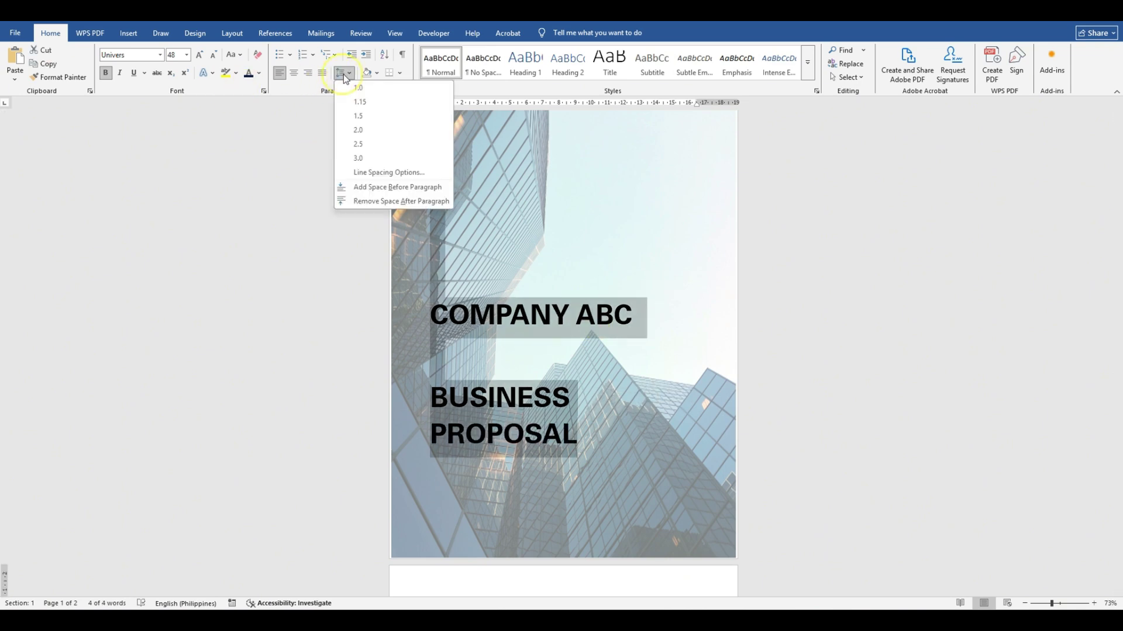
click(390, 201)
click(436, 361)
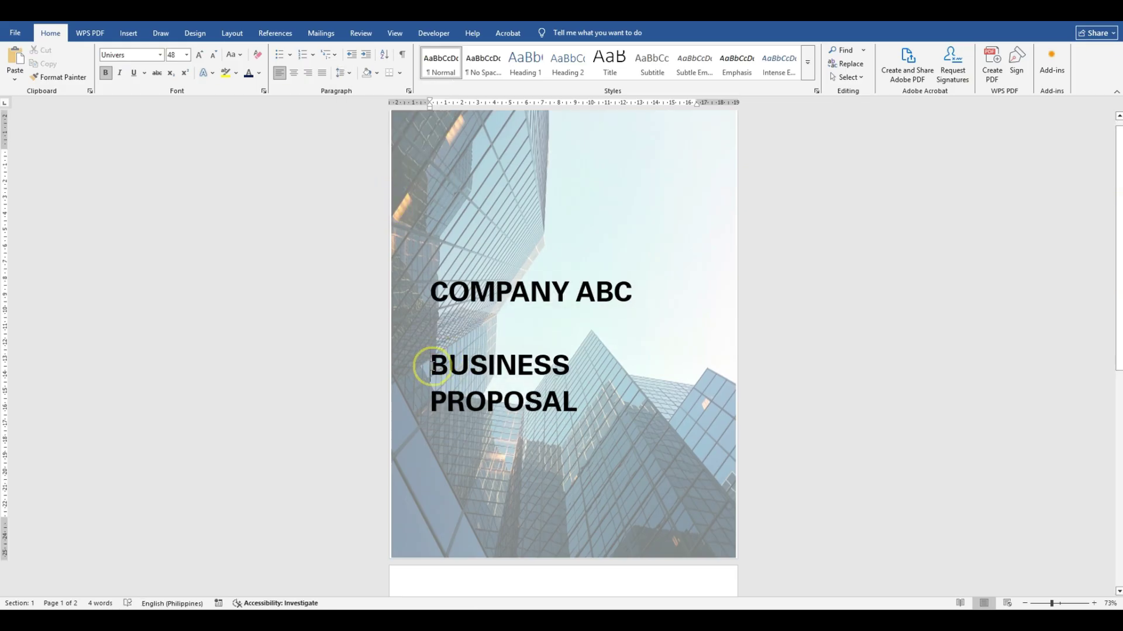
key(BackSpace)
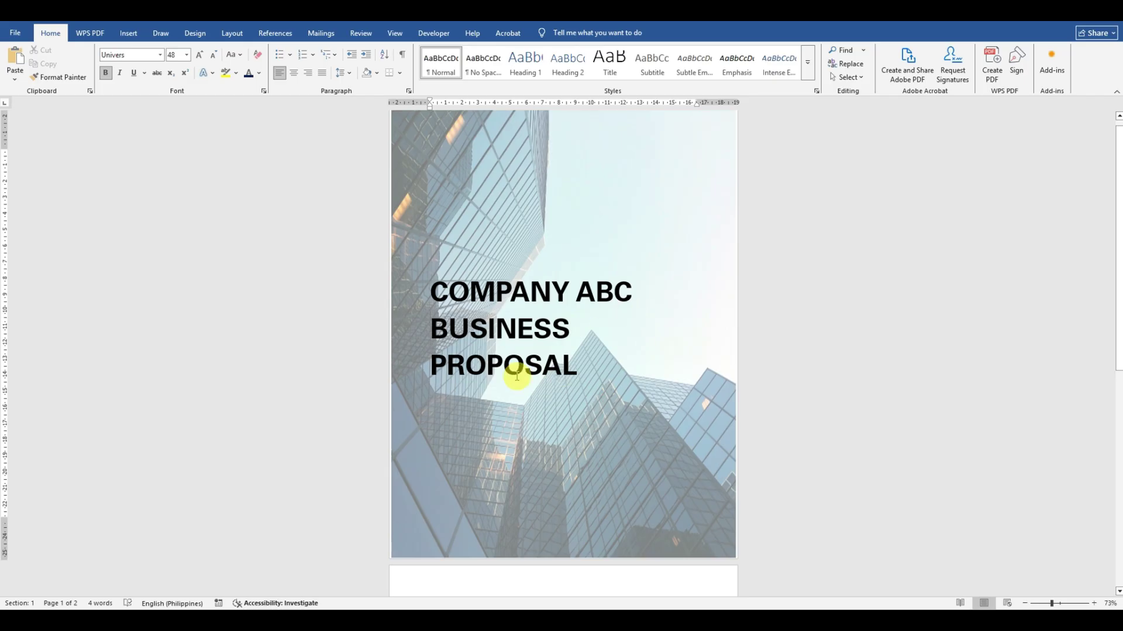
Set the font size of the BUSINESS PROPOSAL line to 40.
drag(591, 358, 466, 326)
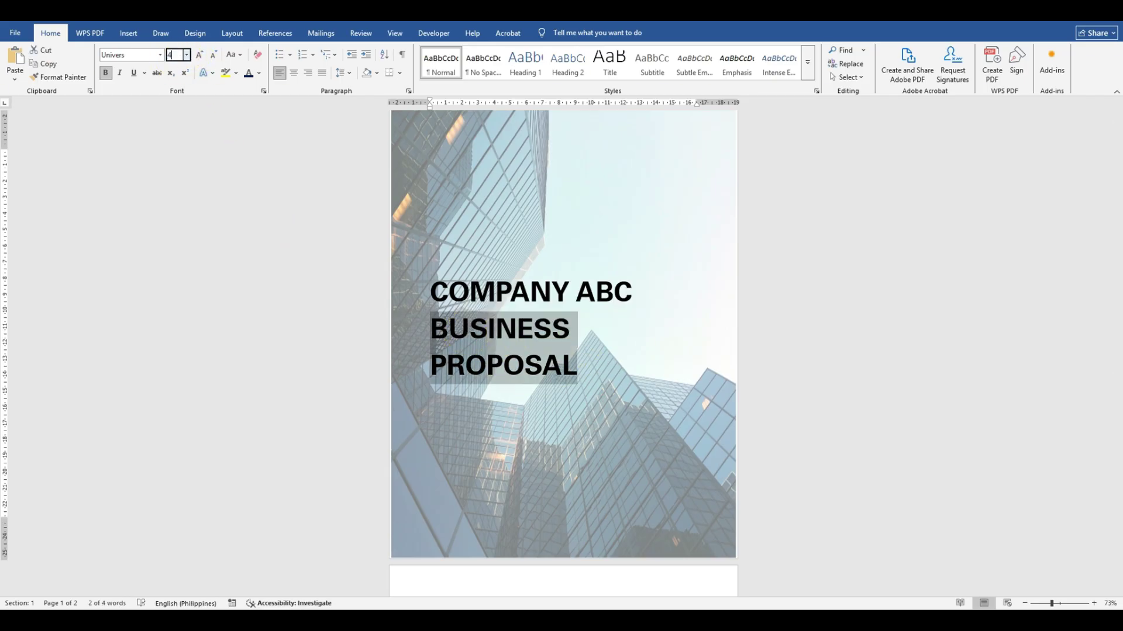
text(46)
key(Return)
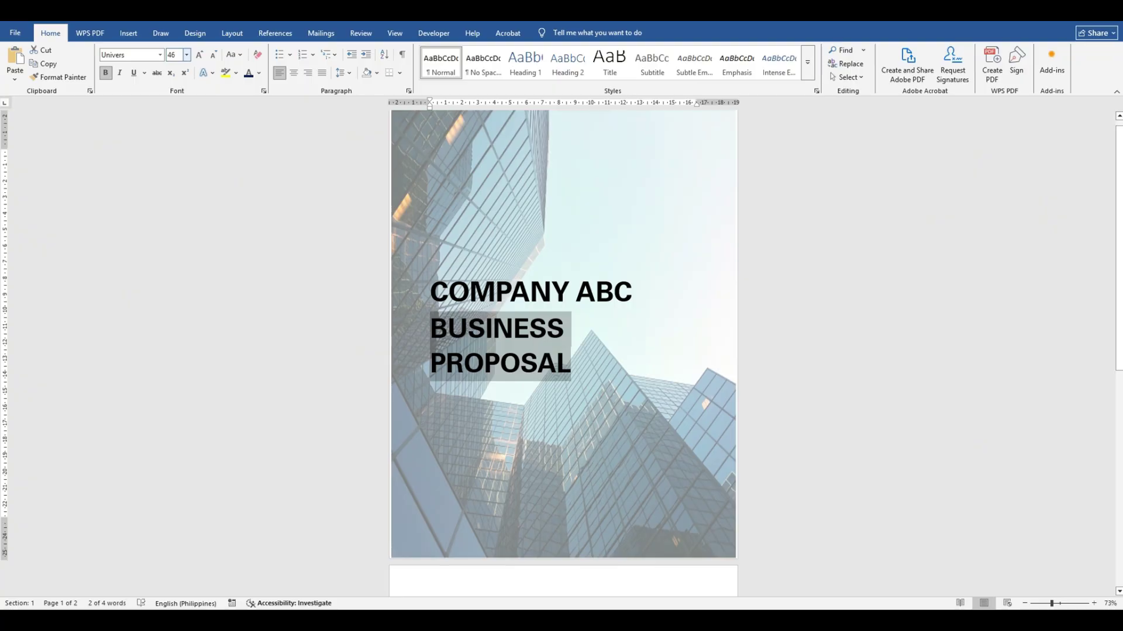
click(183, 54)
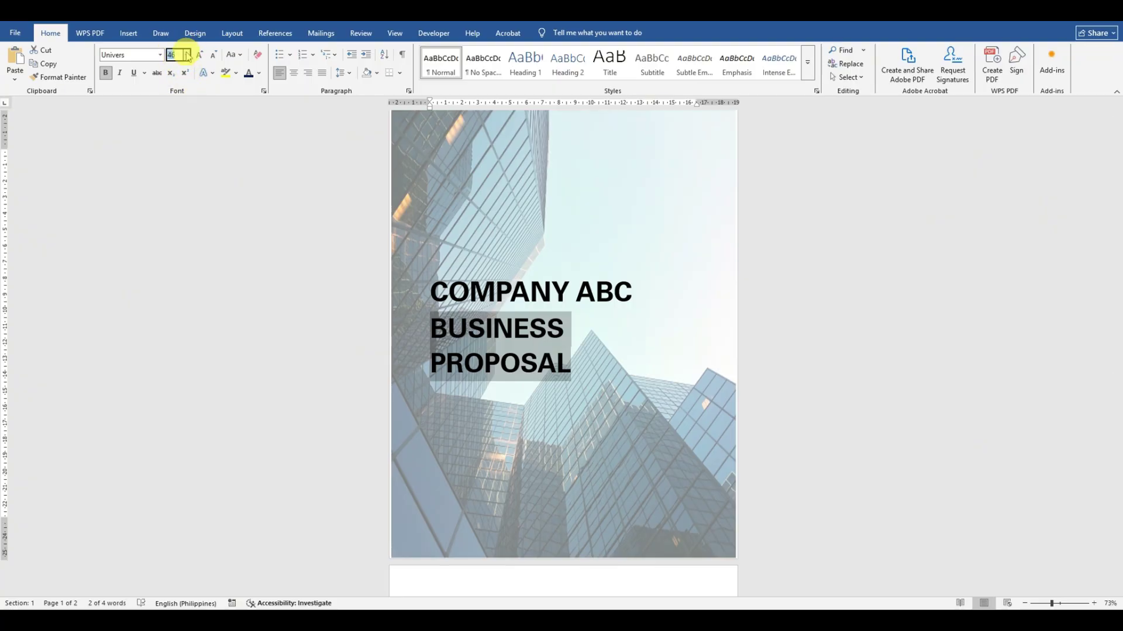
text(40)
key(Return)
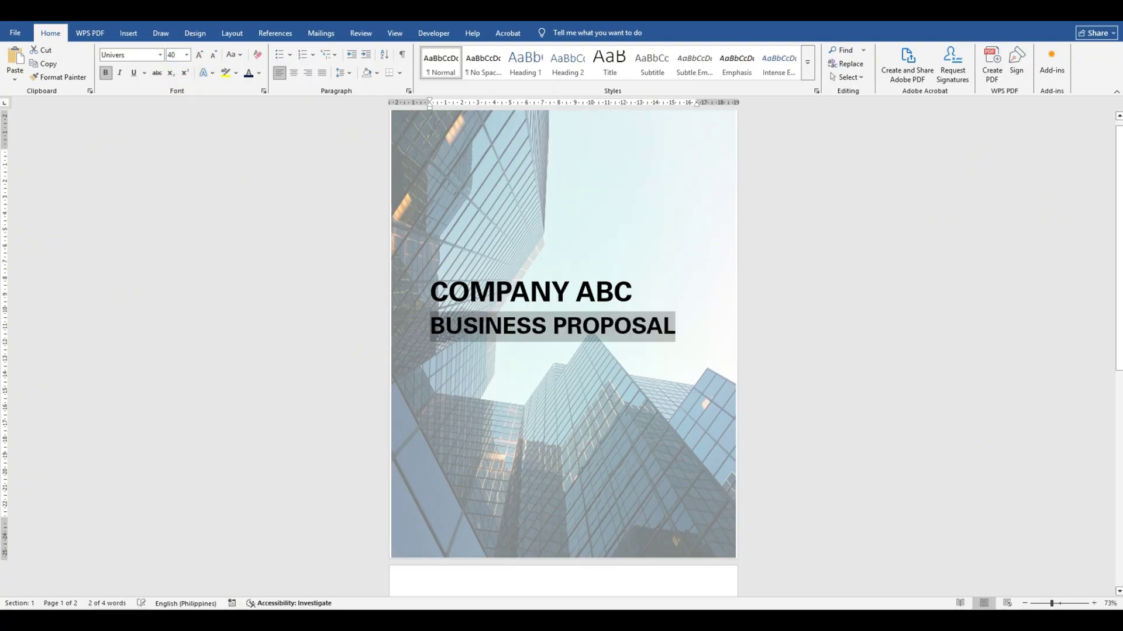
click(611, 437)
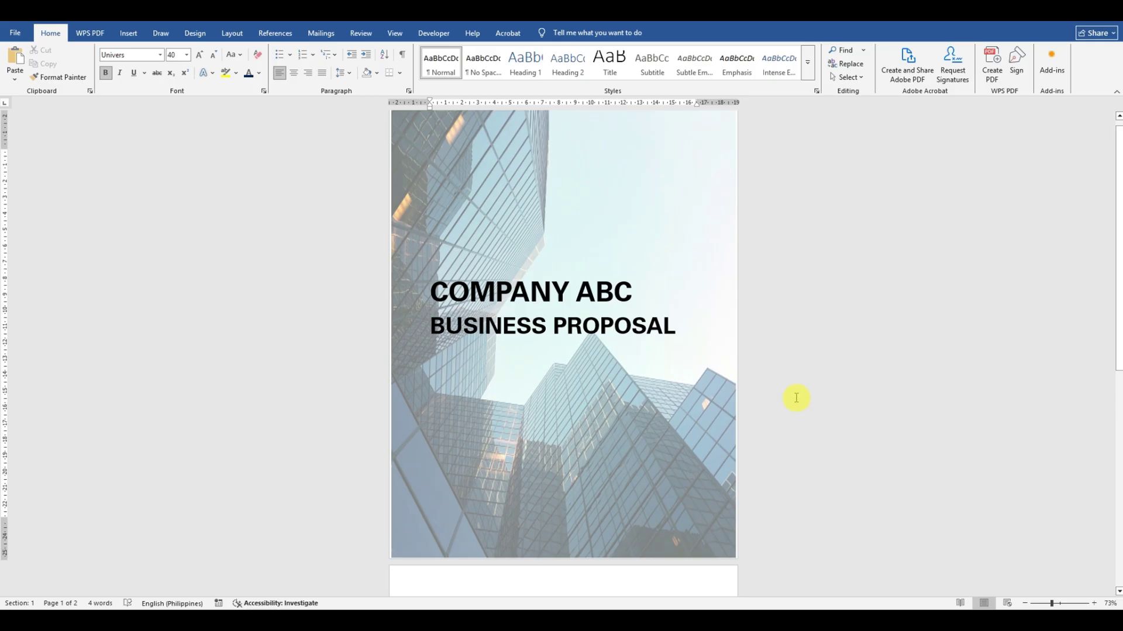
Place the cursor at the start of the blank second page and set its font size to 20.
scroll(797, 399, down, 2)
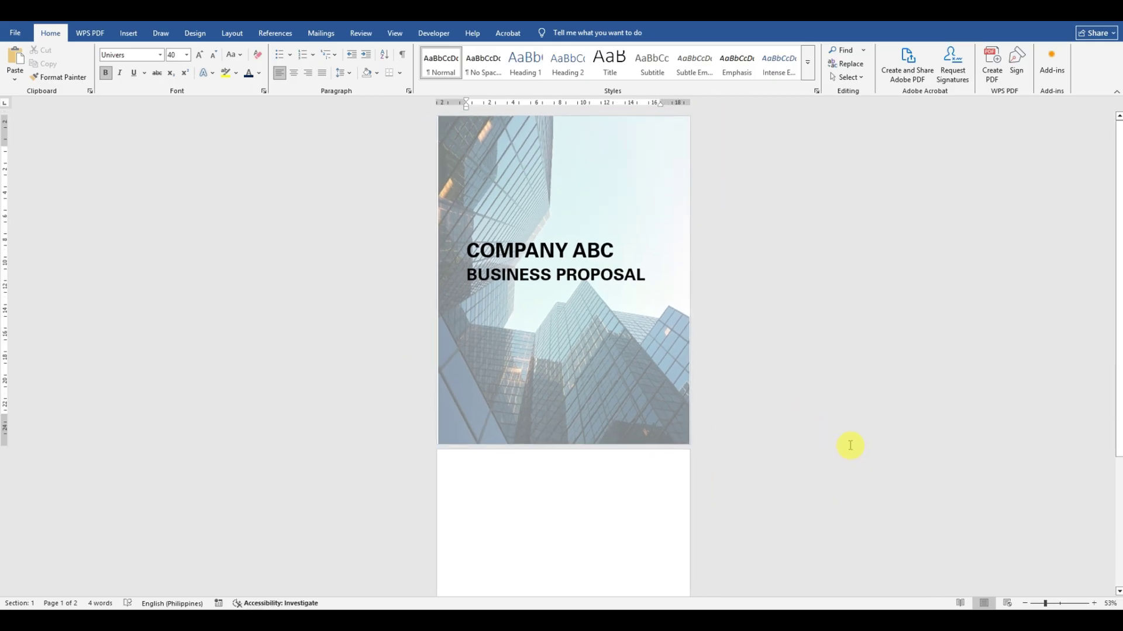
scroll(844, 436, down, 2)
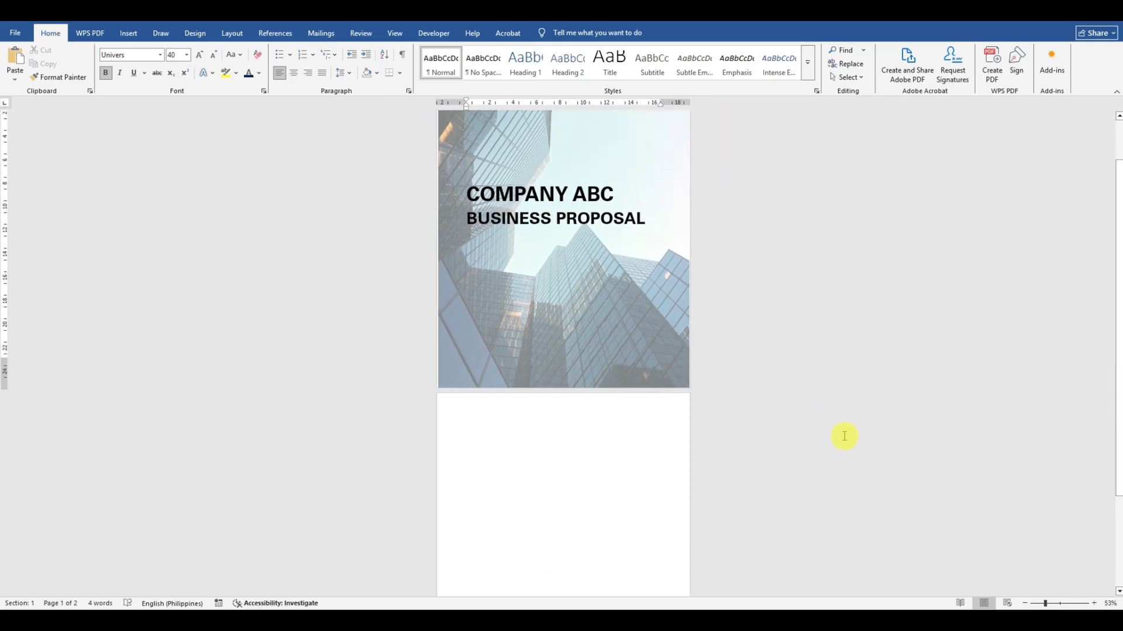
scroll(845, 437, up, 2)
scroll(832, 471, up, 6)
scroll(827, 458, down, 8)
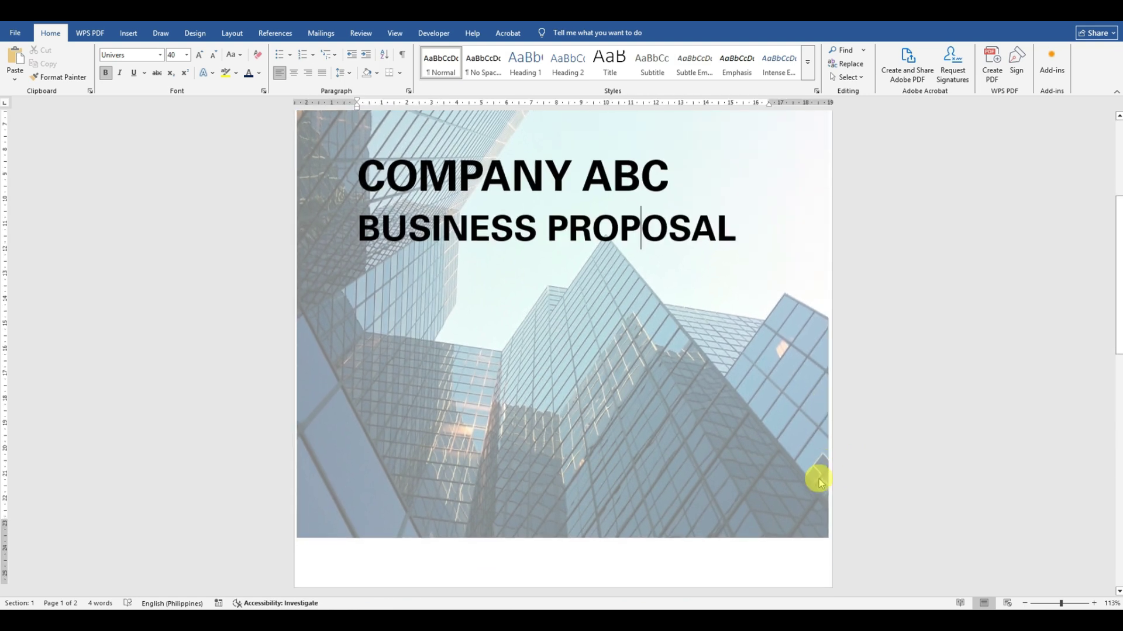
click(350, 175)
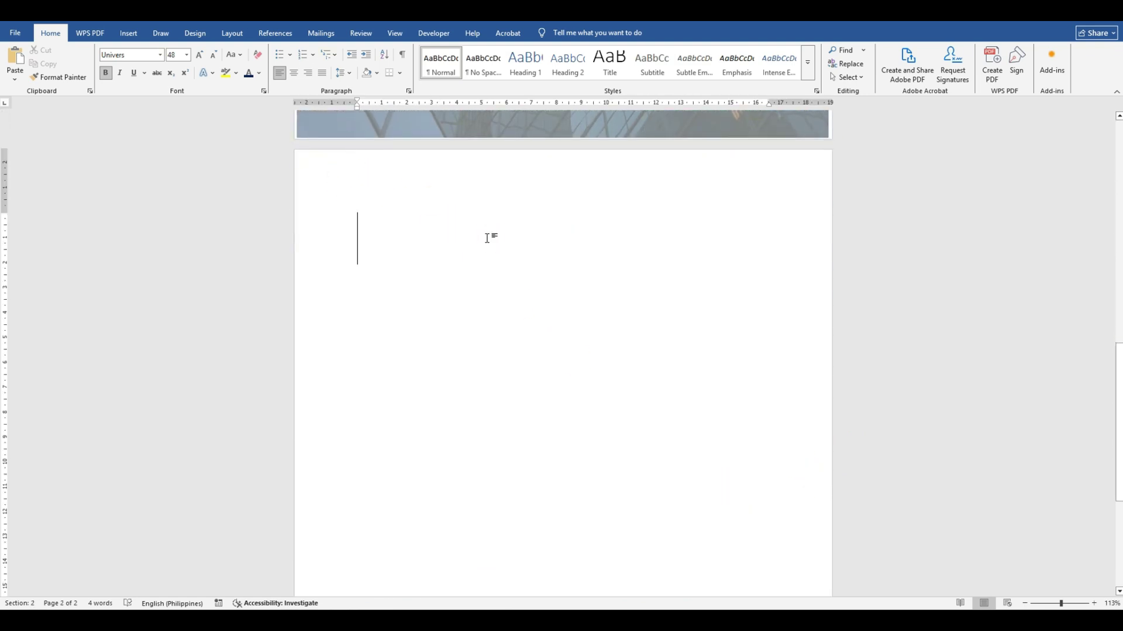
click(173, 54)
click(186, 55)
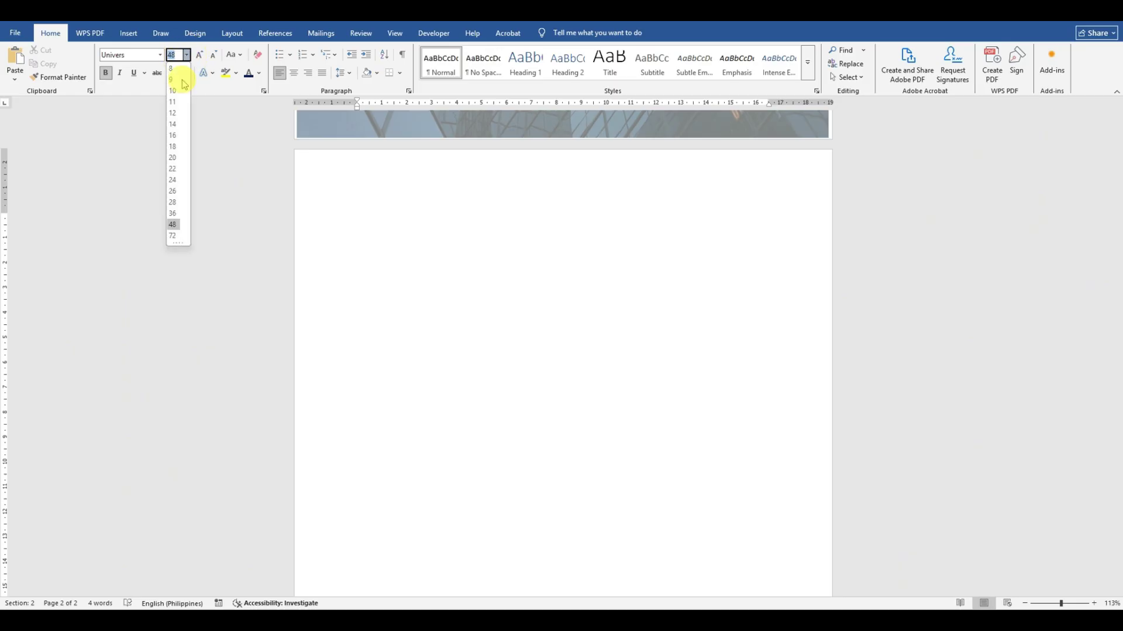
click(176, 155)
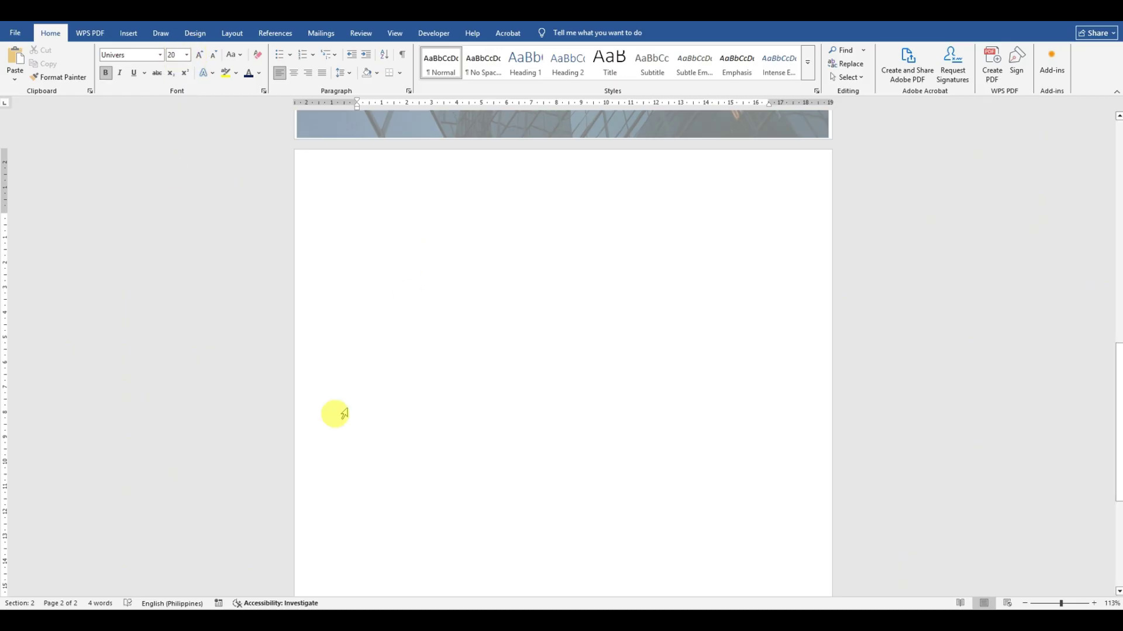
Switch to the Olson Harris Ltd. business proposal document and examine its section headings, text and tables through to the conclusion.
mouse_move(363, 614)
click(375, 594)
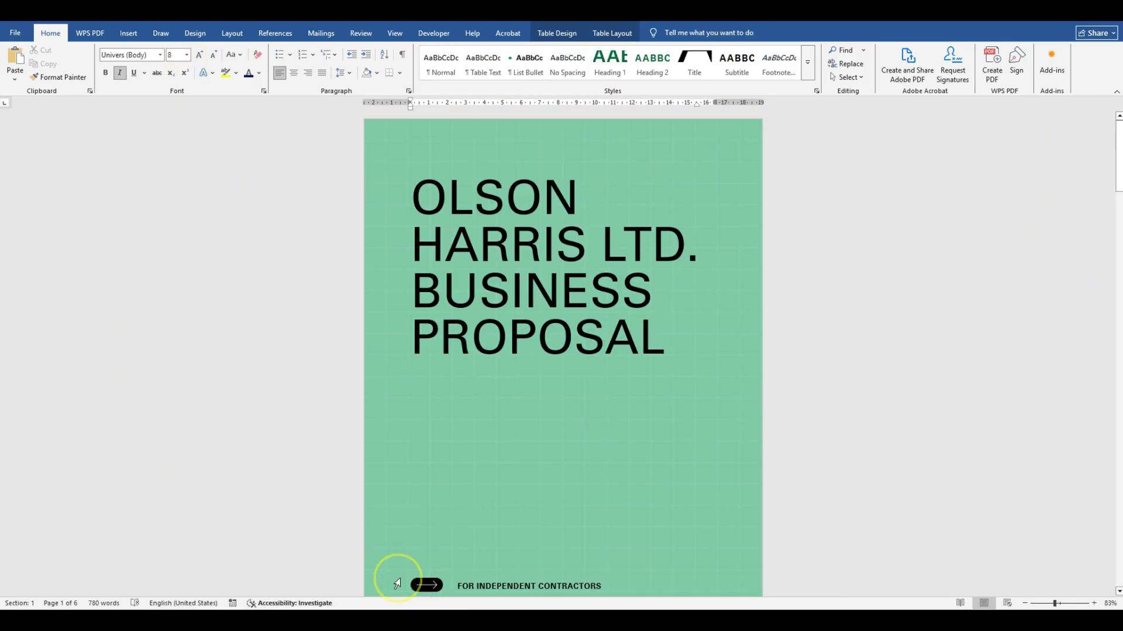
scroll(605, 358, down, 7)
click(558, 244)
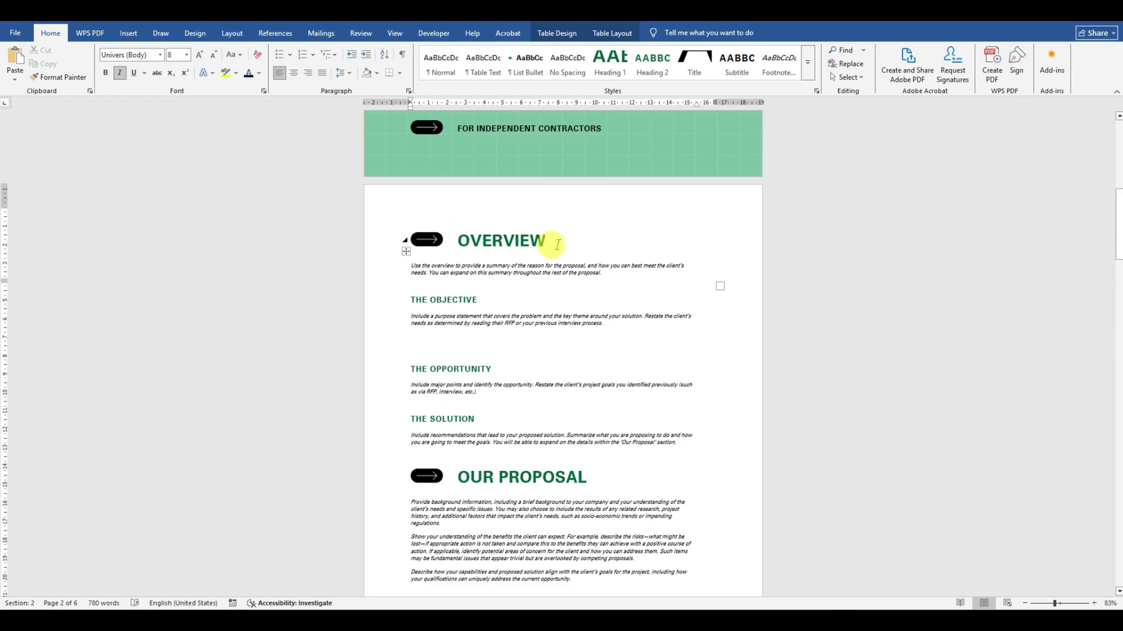
scroll(601, 351, down, 5)
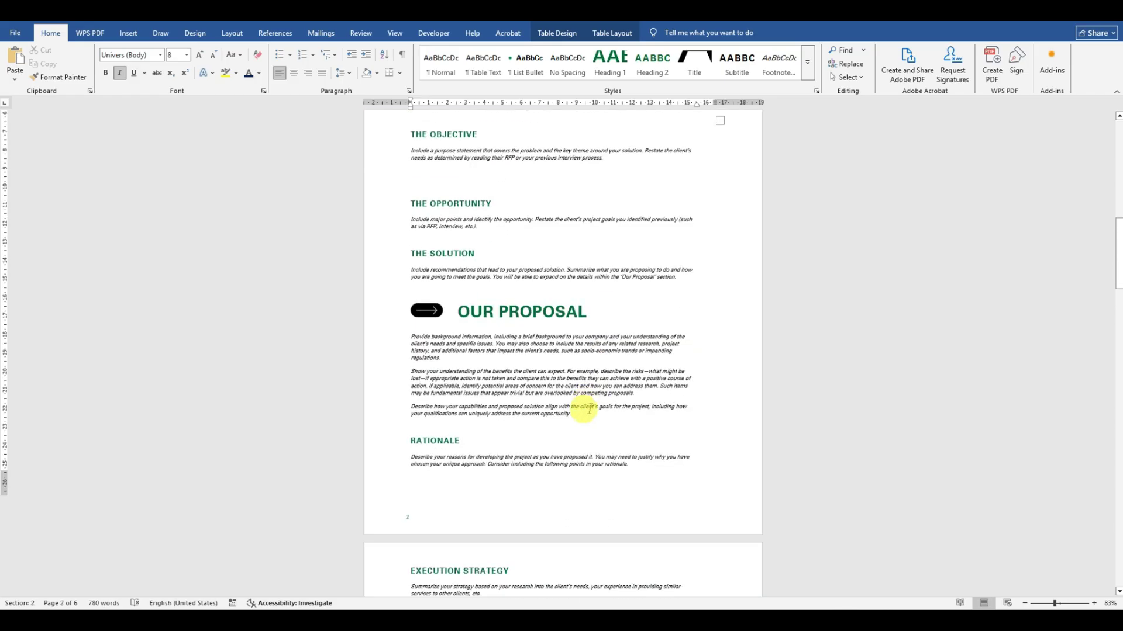
scroll(562, 451, down, 17)
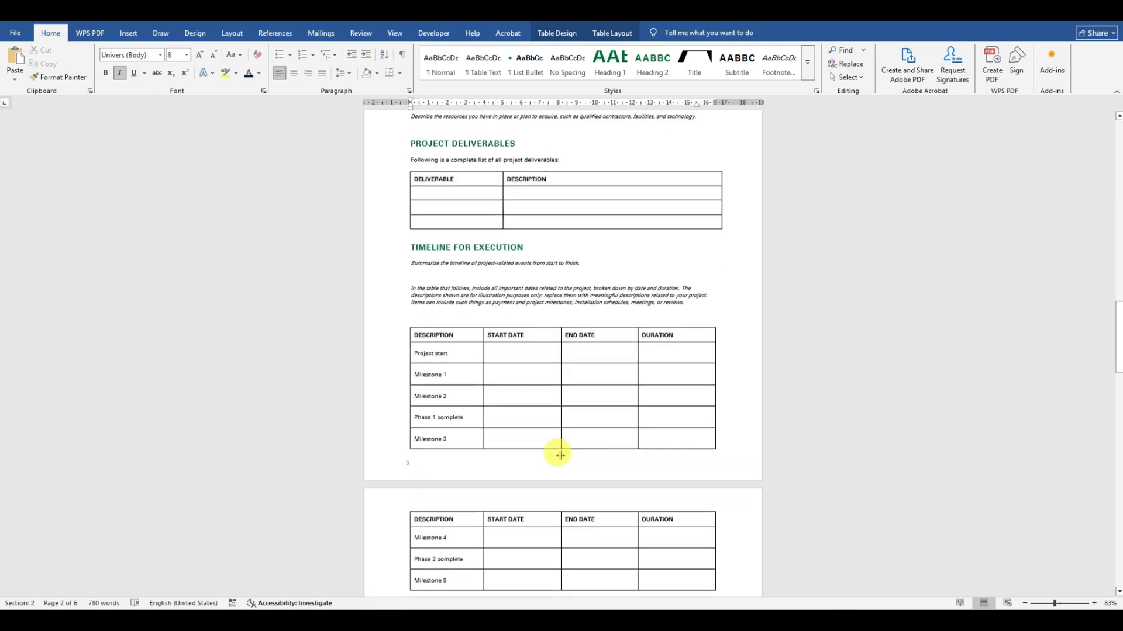
scroll(561, 456, down, 10)
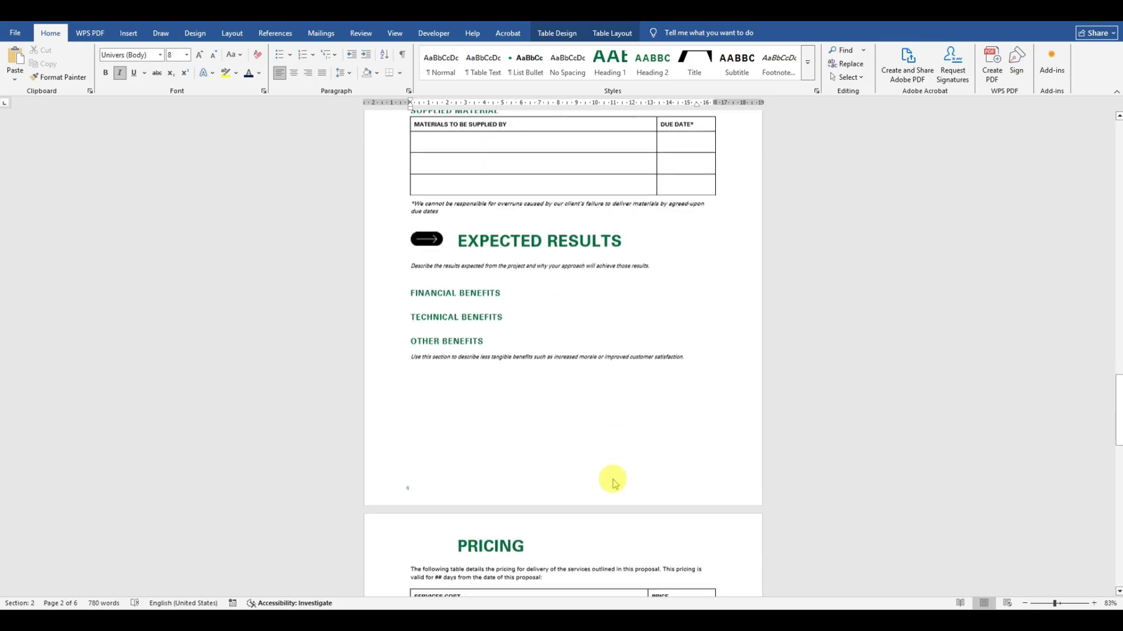
scroll(567, 481, down, 14)
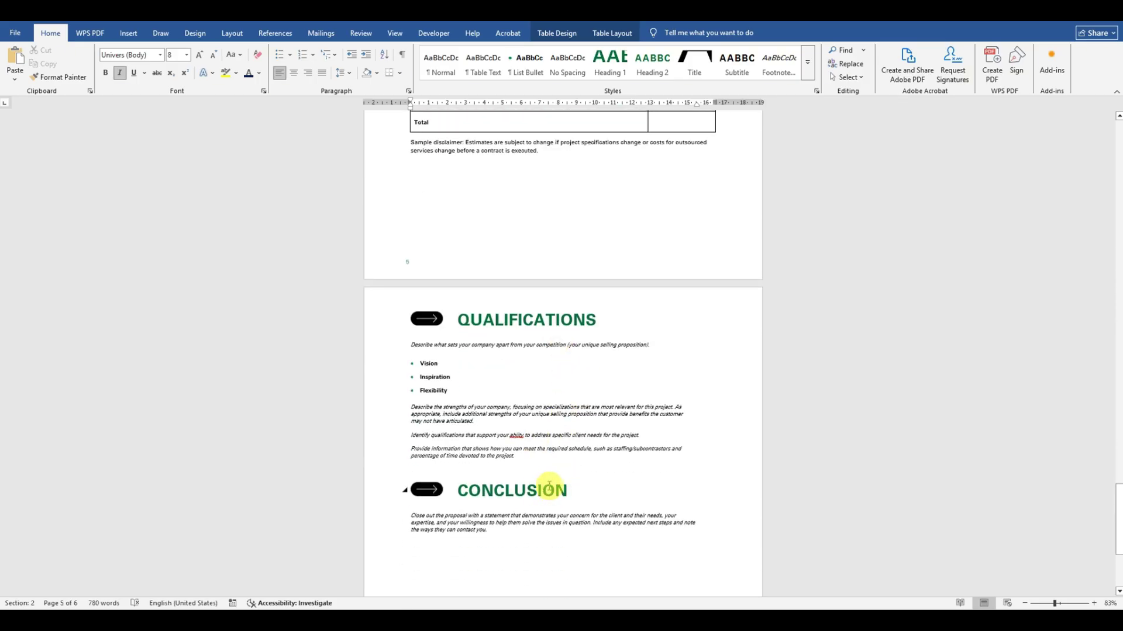
scroll(549, 489, up, 8)
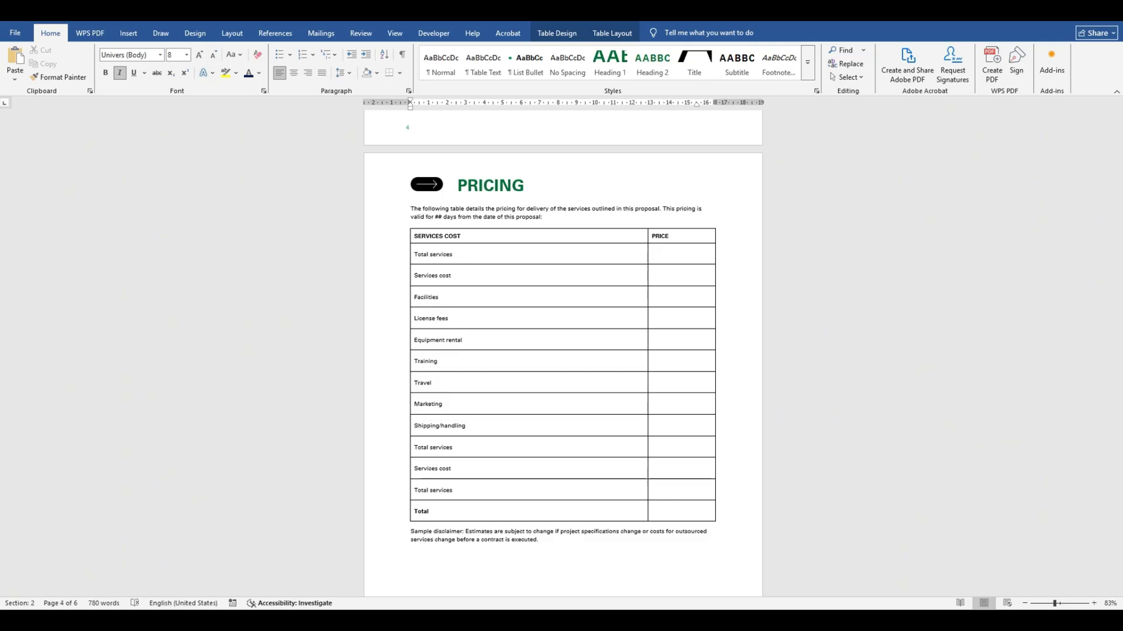
Switch back to the Document7 proposal and place the cursor at the start of its blank second page.
mouse_move(301, 621)
click(261, 573)
click(372, 225)
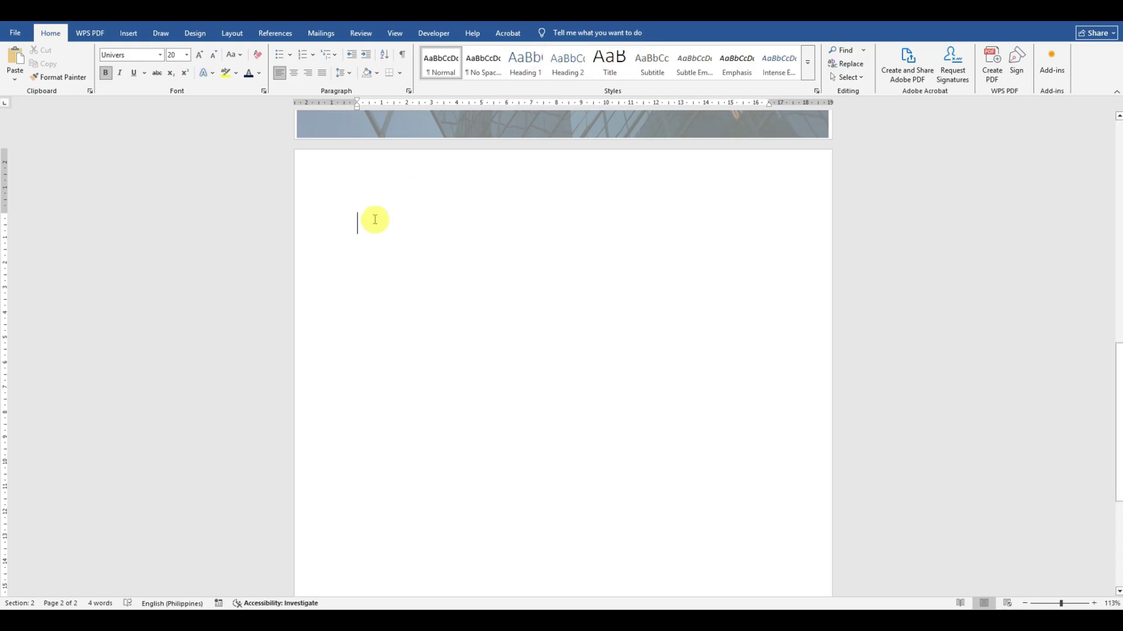
scroll(534, 253, up, 5)
scroll(497, 286, down, 3)
scroll(398, 328, down, 1)
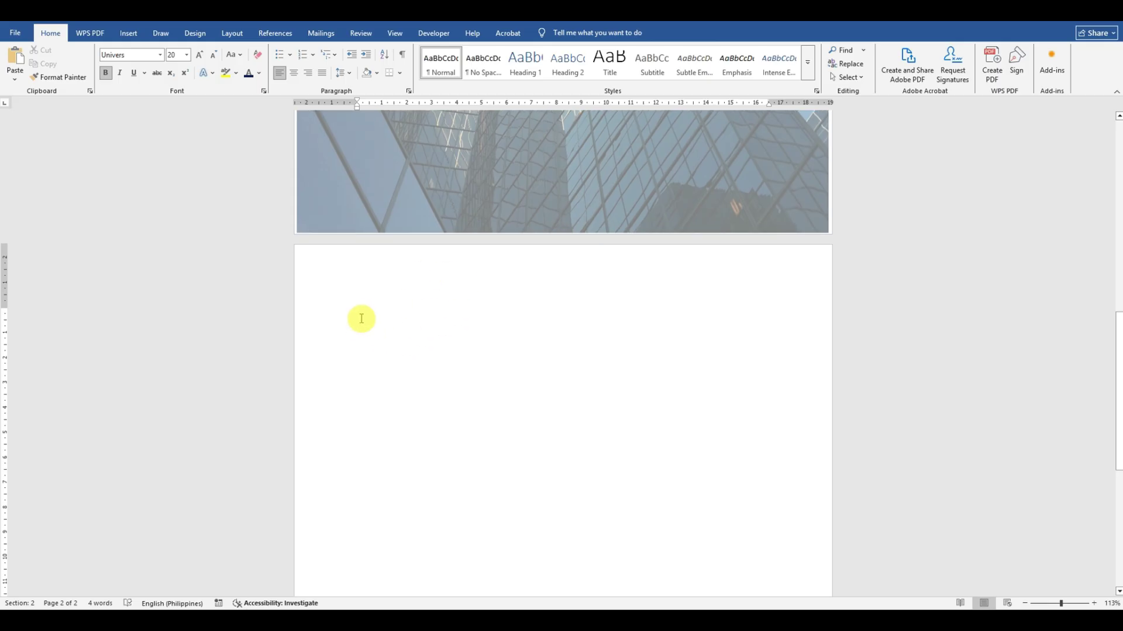
Modify the Heading 1 style to use the Univers font in bold with the standard Dark Blue colour.
right_click(524, 68)
click(555, 85)
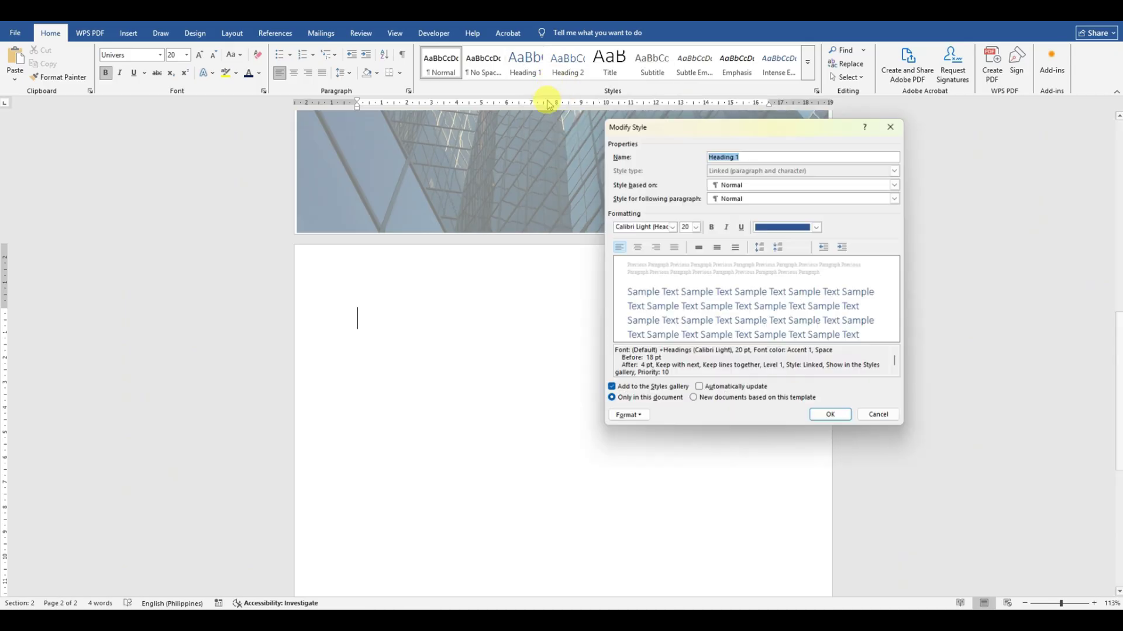
click(636, 226)
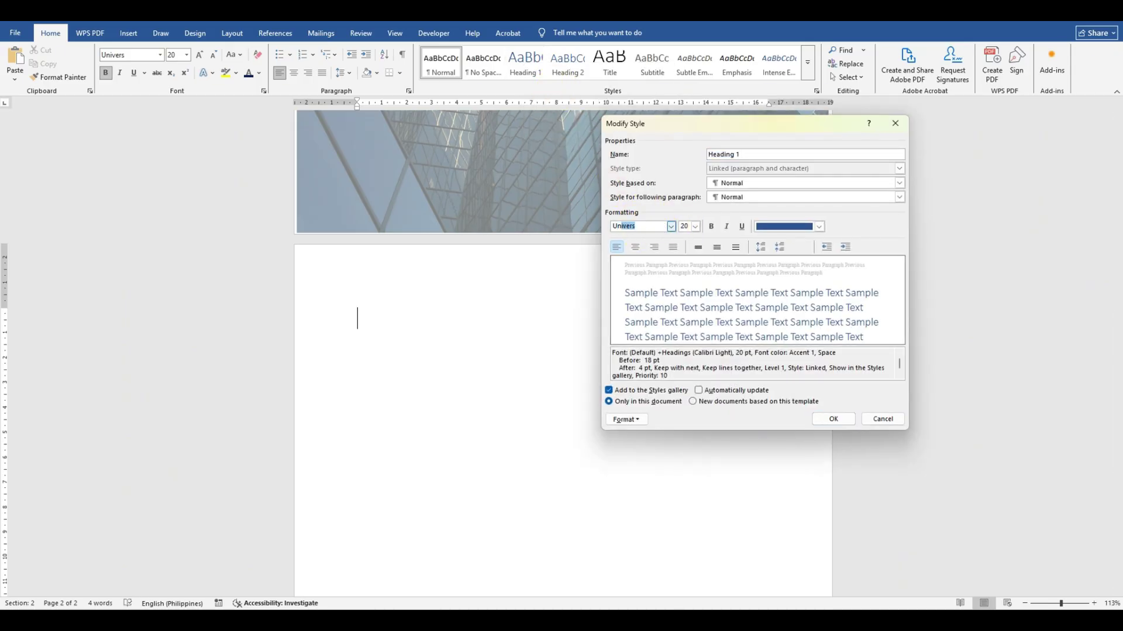
text(Un)
key(Return)
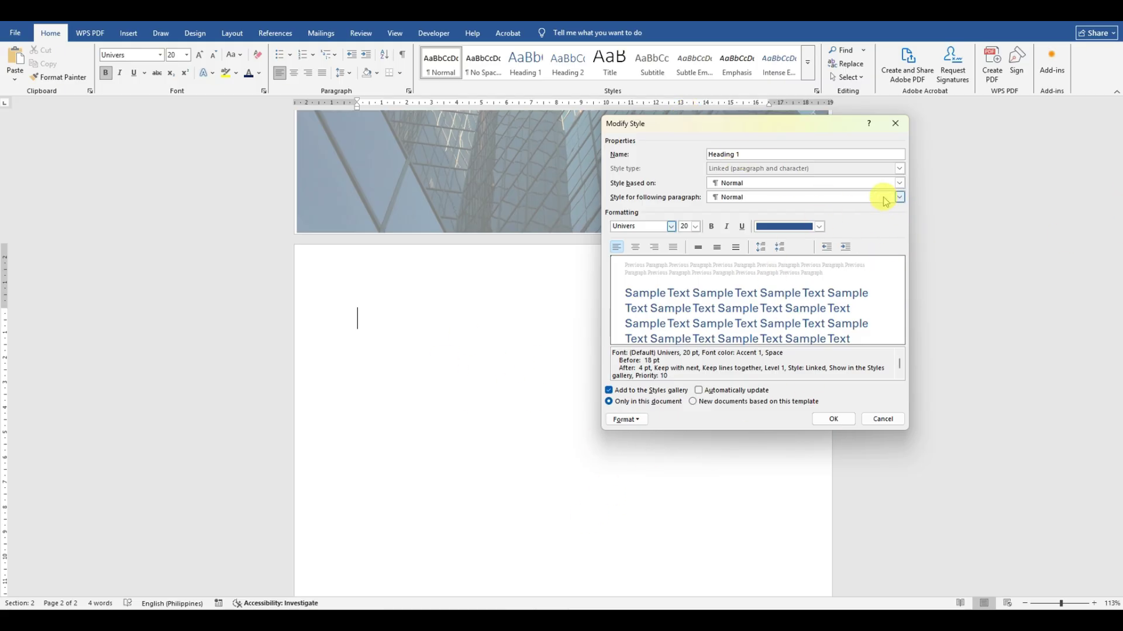
click(819, 227)
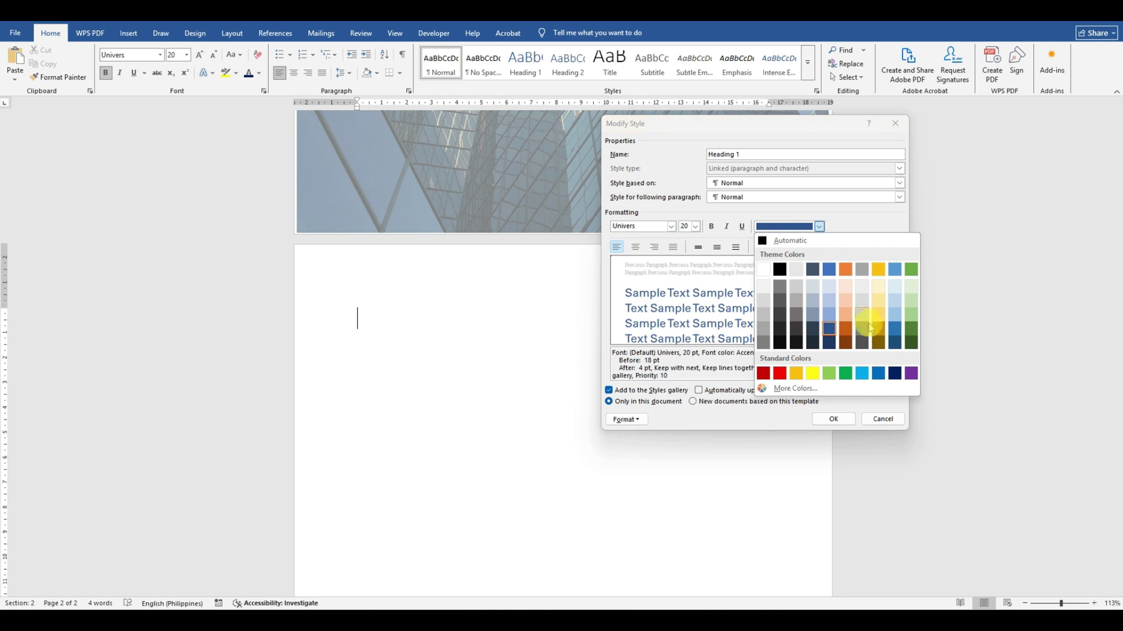
click(899, 373)
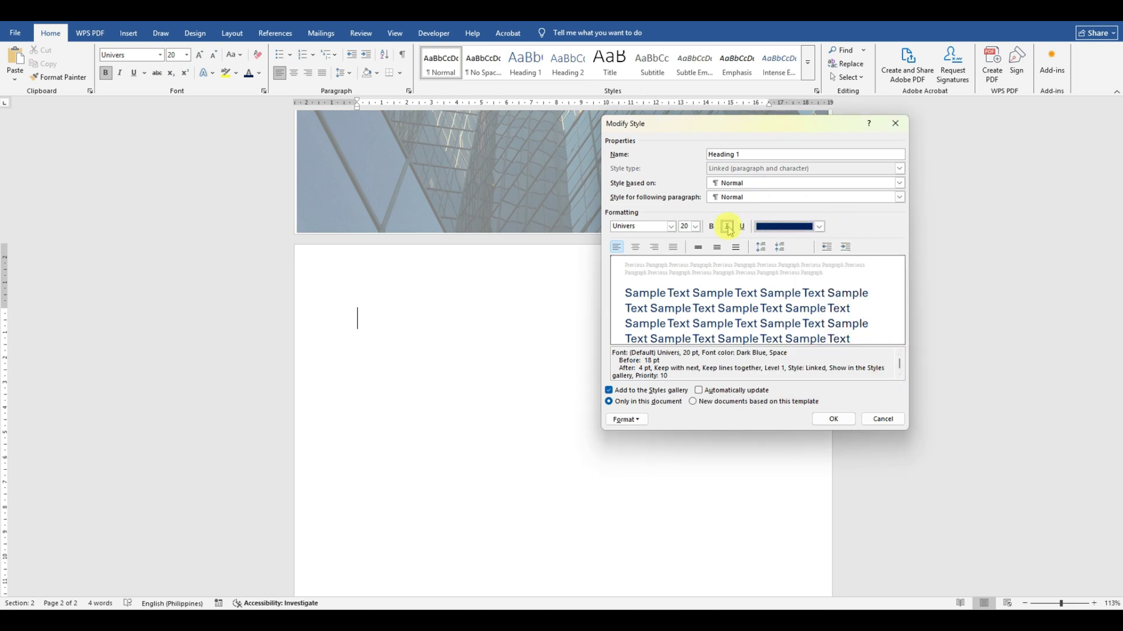
click(715, 228)
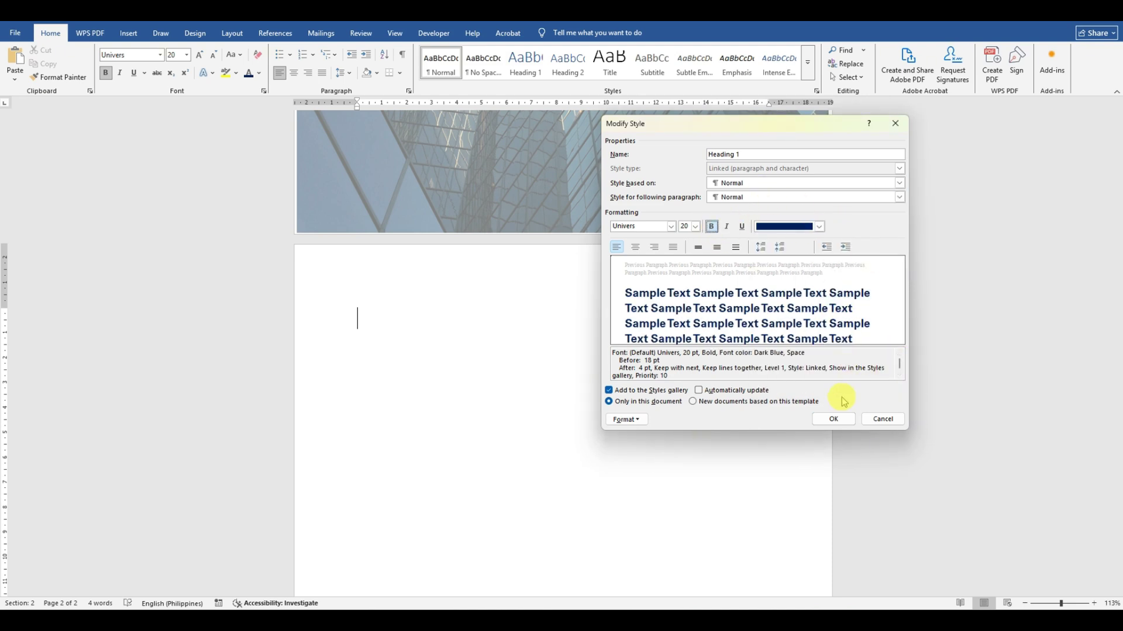
click(833, 420)
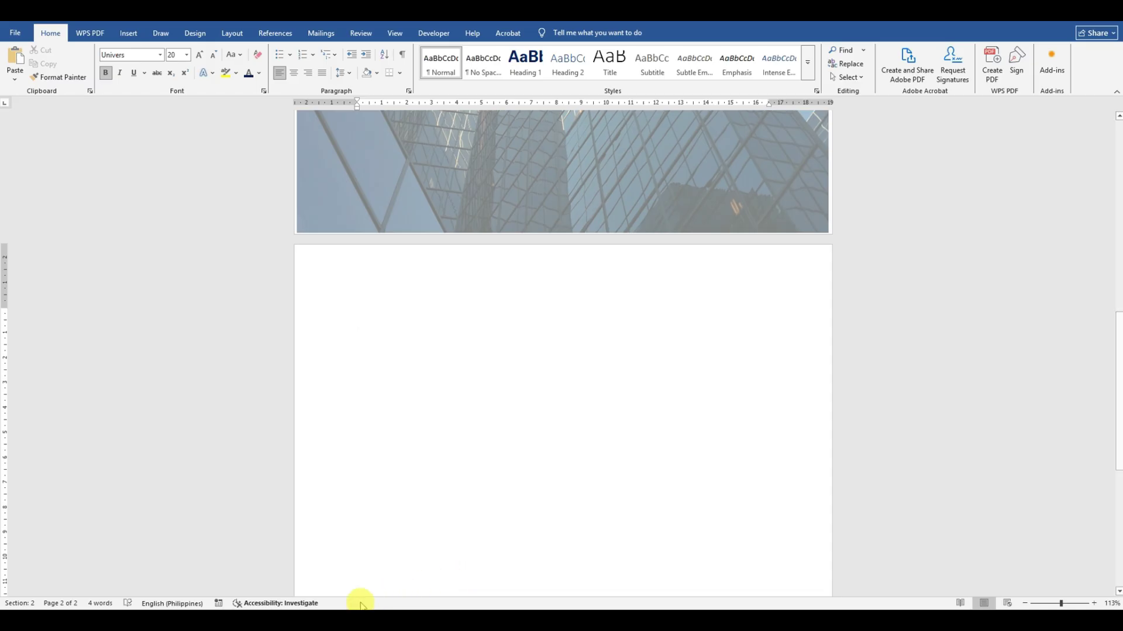
Check the first section heading in the sample proposal Document8 and enter OVERVIEW on the second page of Document7.
mouse_move(303, 620)
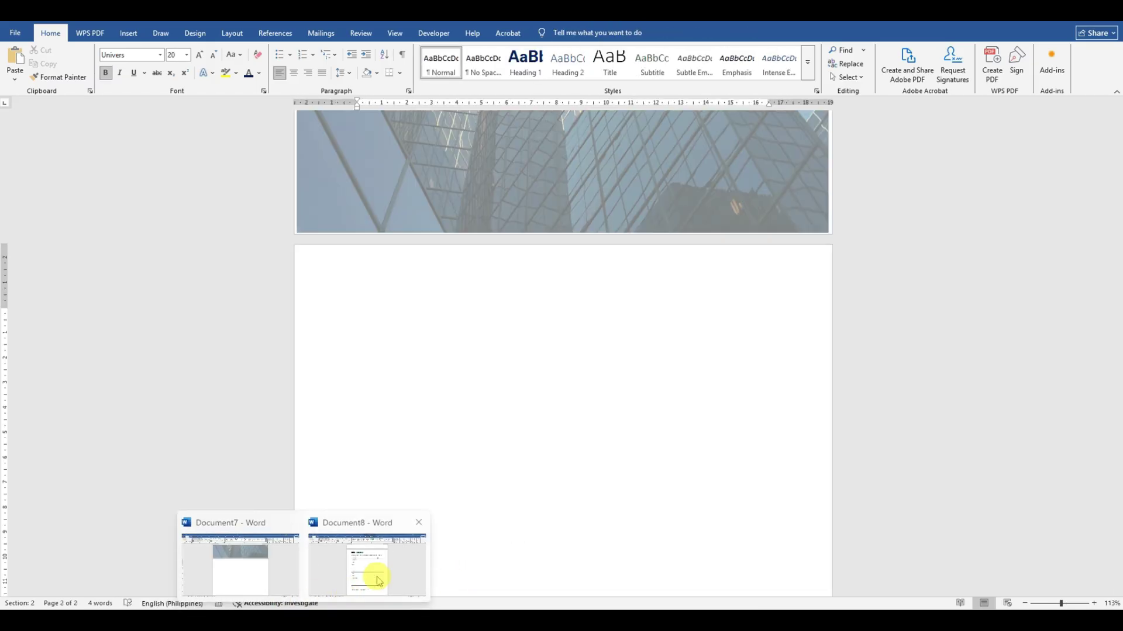
click(401, 576)
scroll(965, 304, up, 3)
drag(1115, 419, 1116, 217)
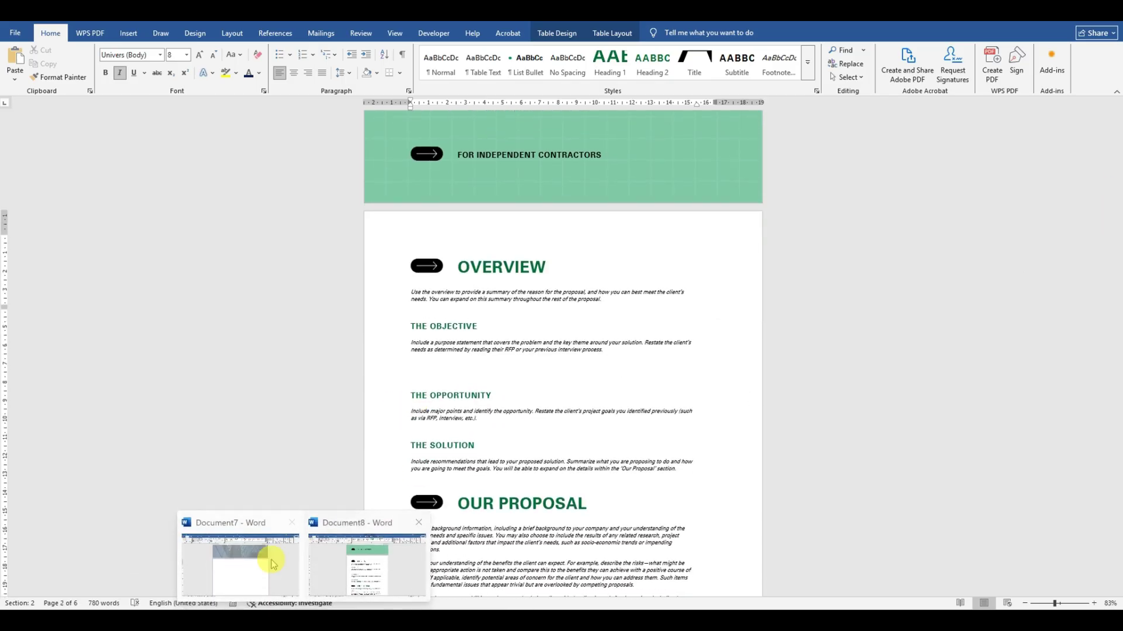
click(256, 576)
text(Ove )
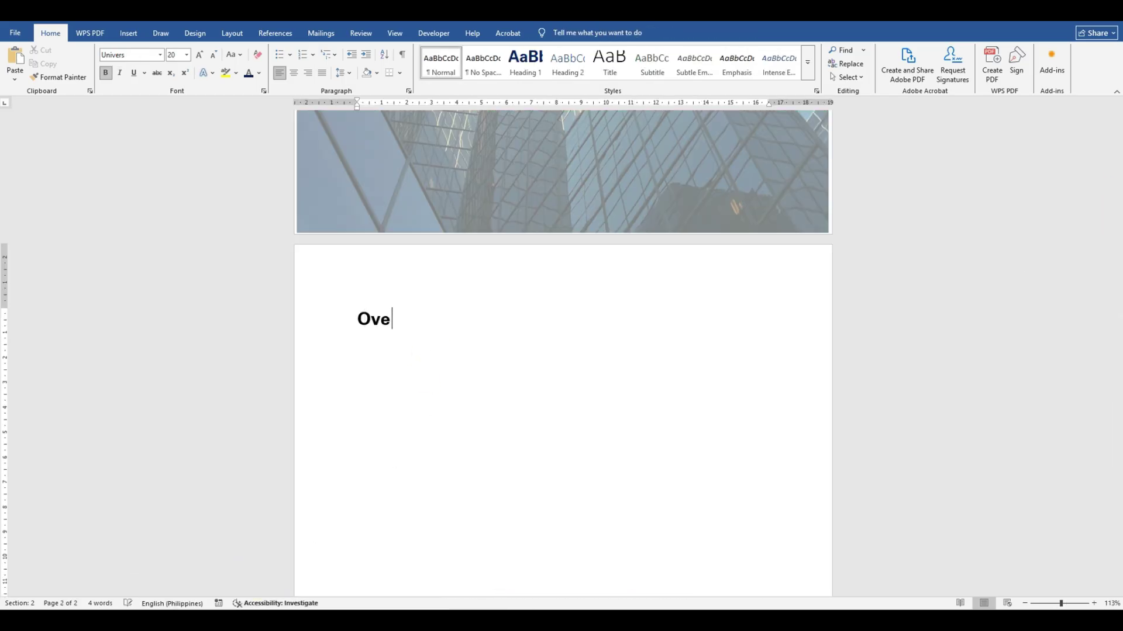
text(VERVIEW)
key(Return)
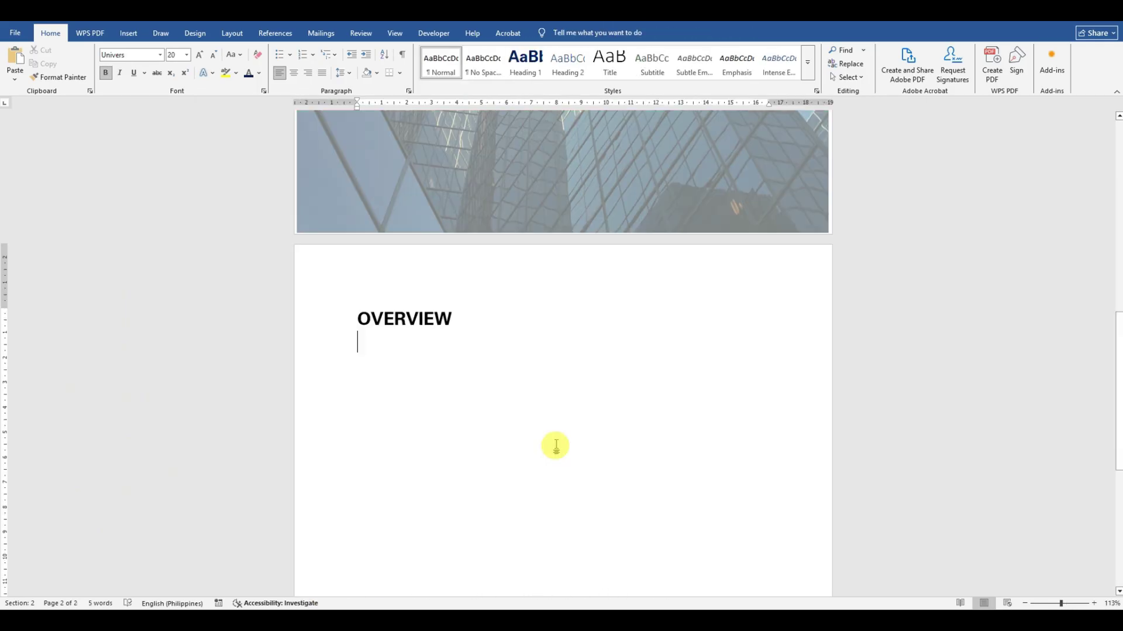
Add OUR PROPOSAL and EXPECTED RESULTS on separate lines below OVERVIEW, following the section order of the sample proposal.
text(OUR)
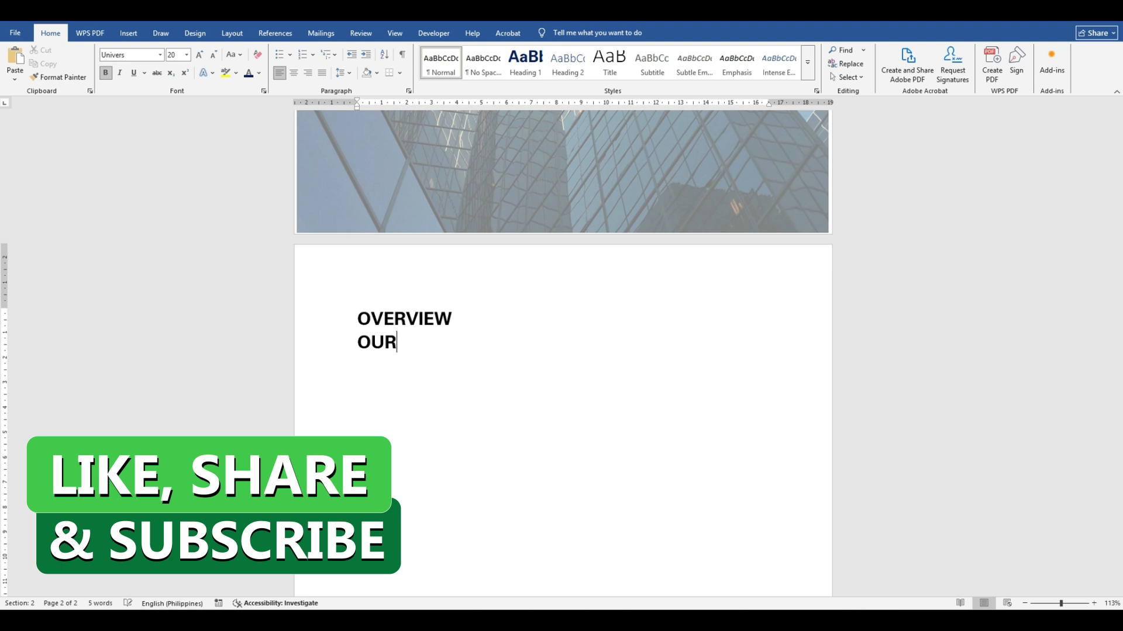
text( PROPOSAL)
key(Return)
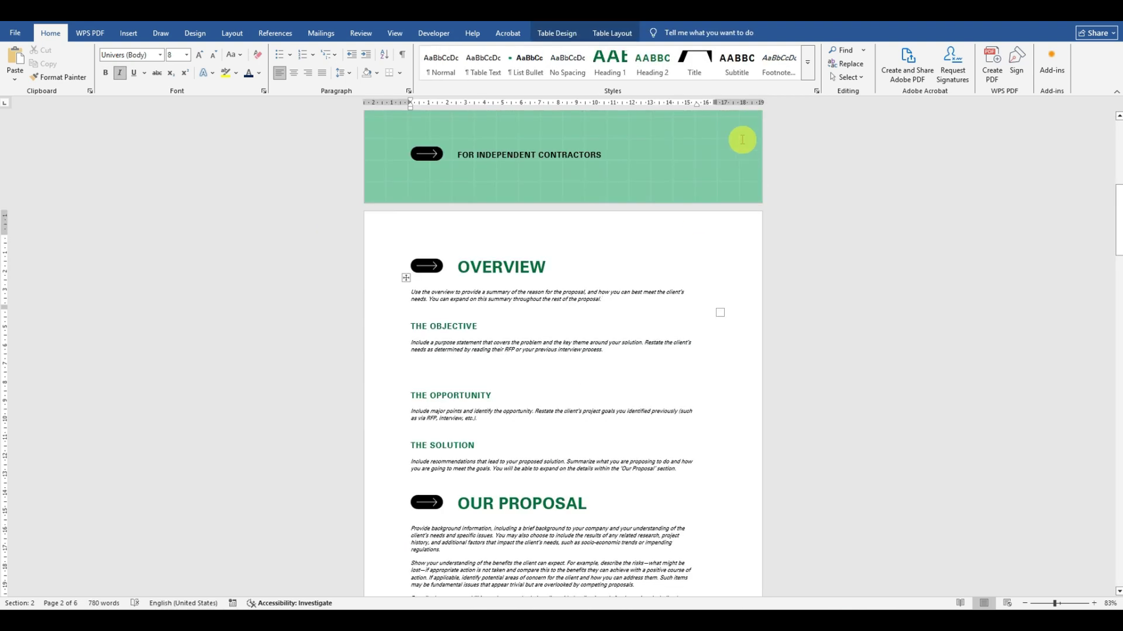
scroll(571, 409, down, 5)
scroll(573, 429, down, 7)
scroll(573, 430, down, 5)
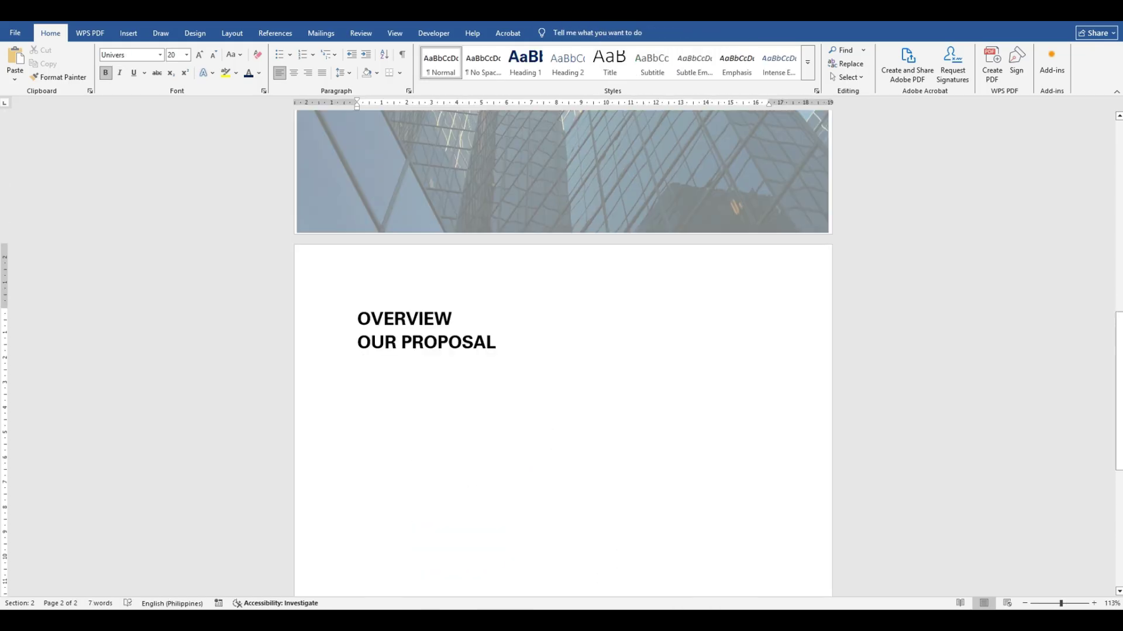
text(EXPECTED RESULTS)
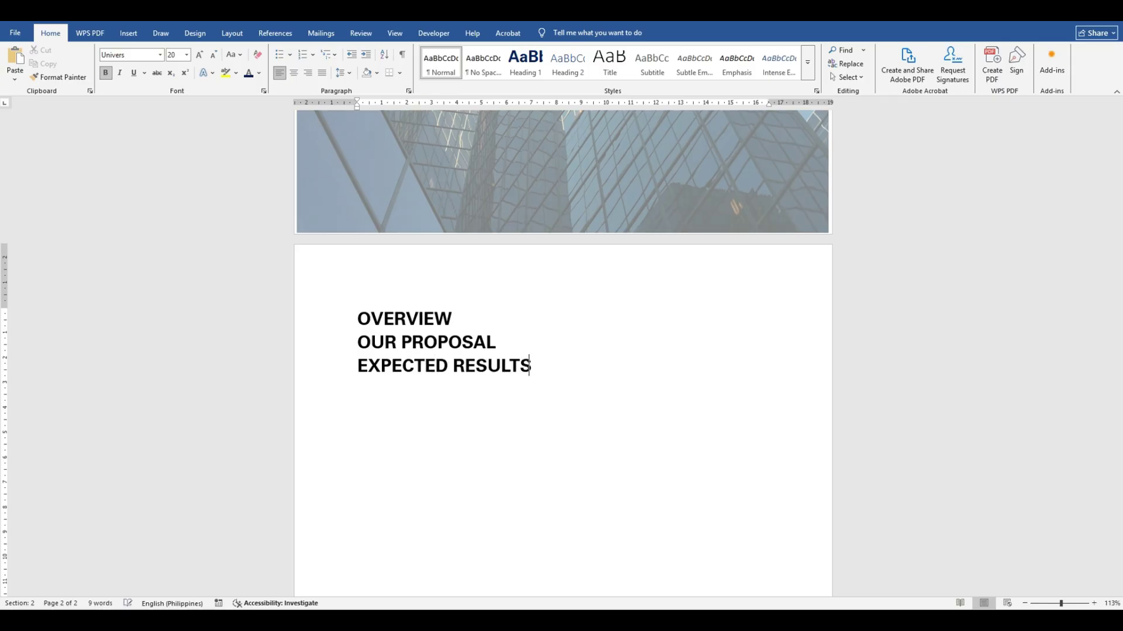
key(Return)
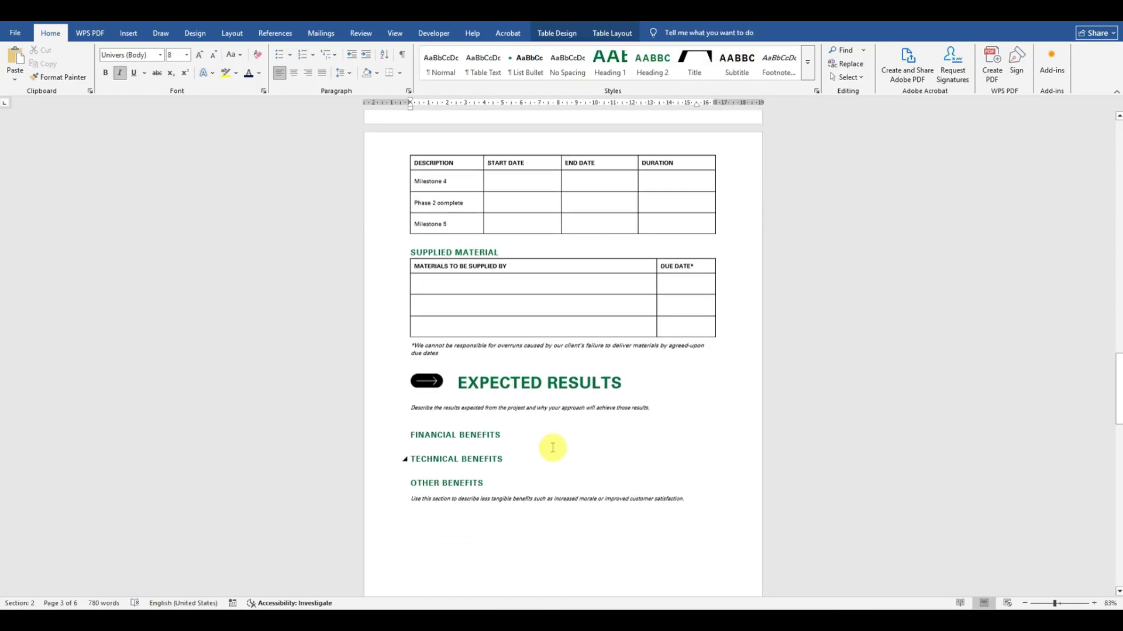
Complete the section list with PRICING, QUALIFICATIONS and CONCLUSION on separate lines, following the sample proposal.
scroll(553, 448, down, 4)
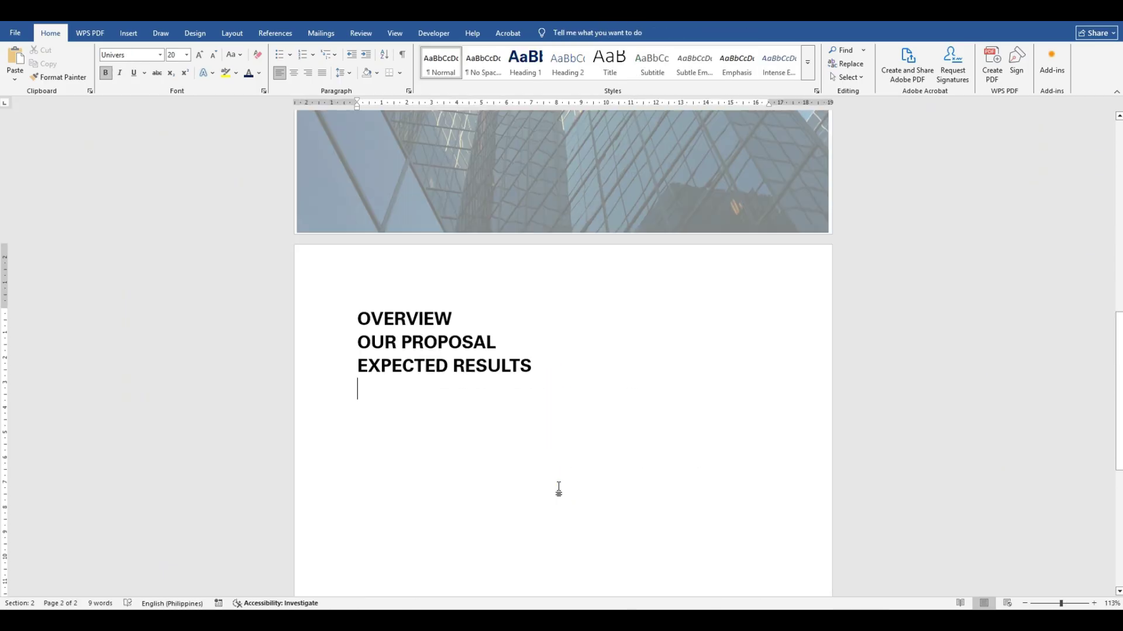
text(PRICIN)
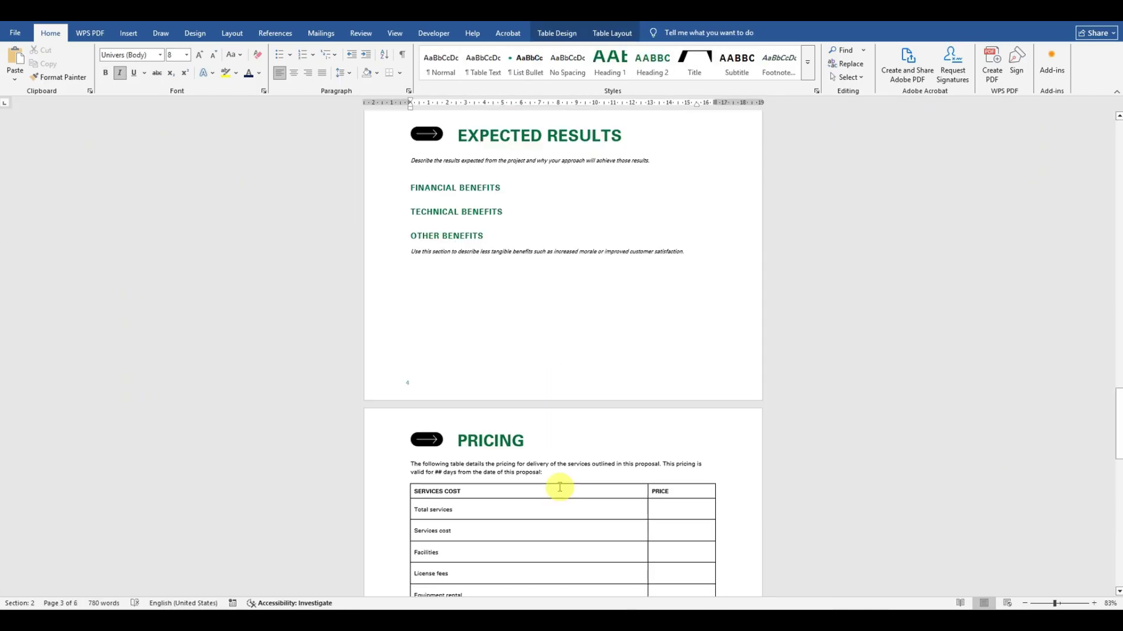
scroll(556, 489, down, 8)
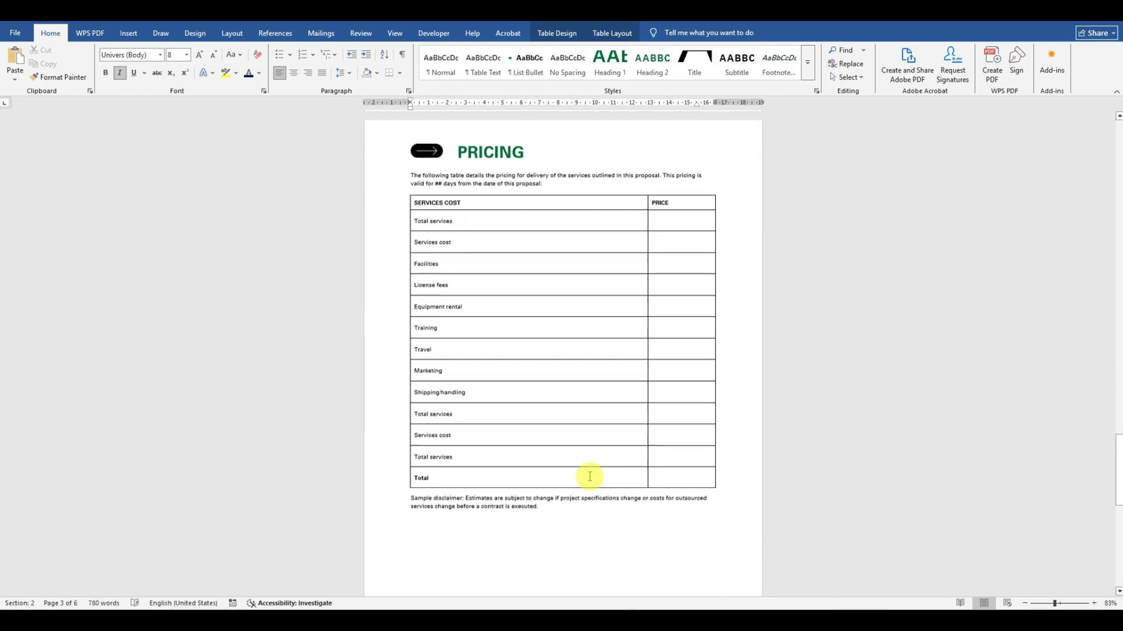
scroll(590, 478, down, 3)
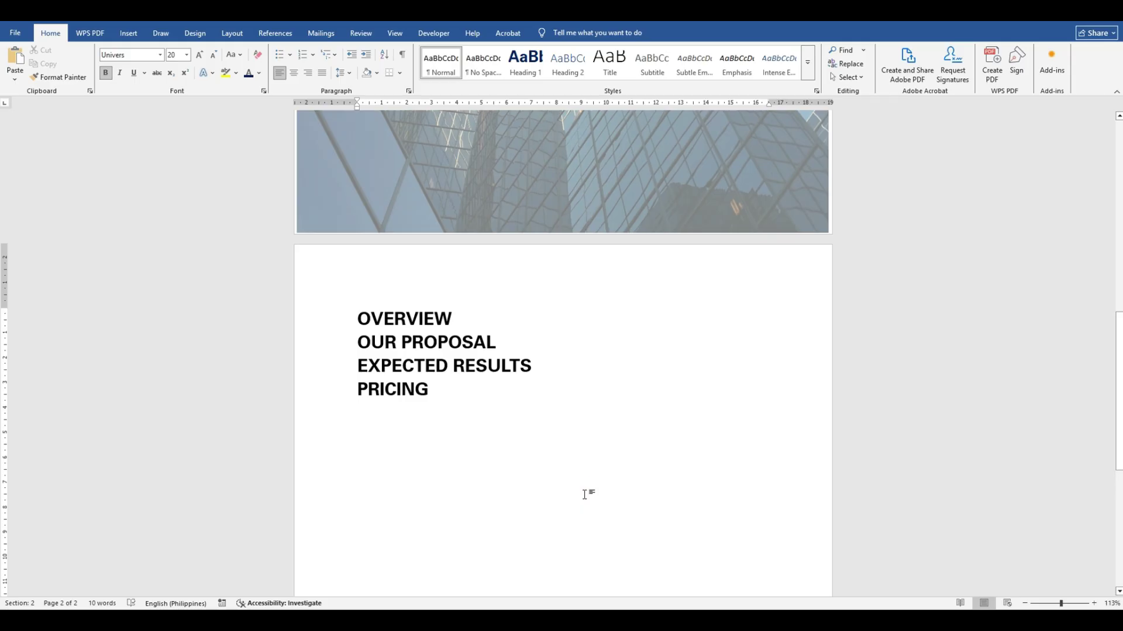
text(QUALIFICATION)
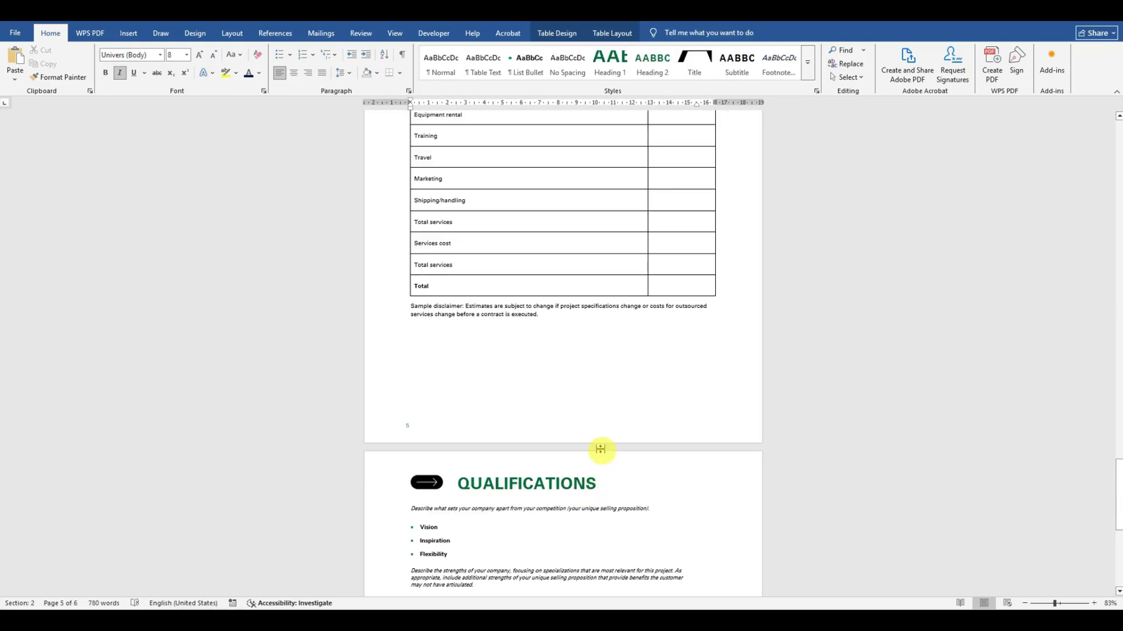
scroll(601, 451, down, 4)
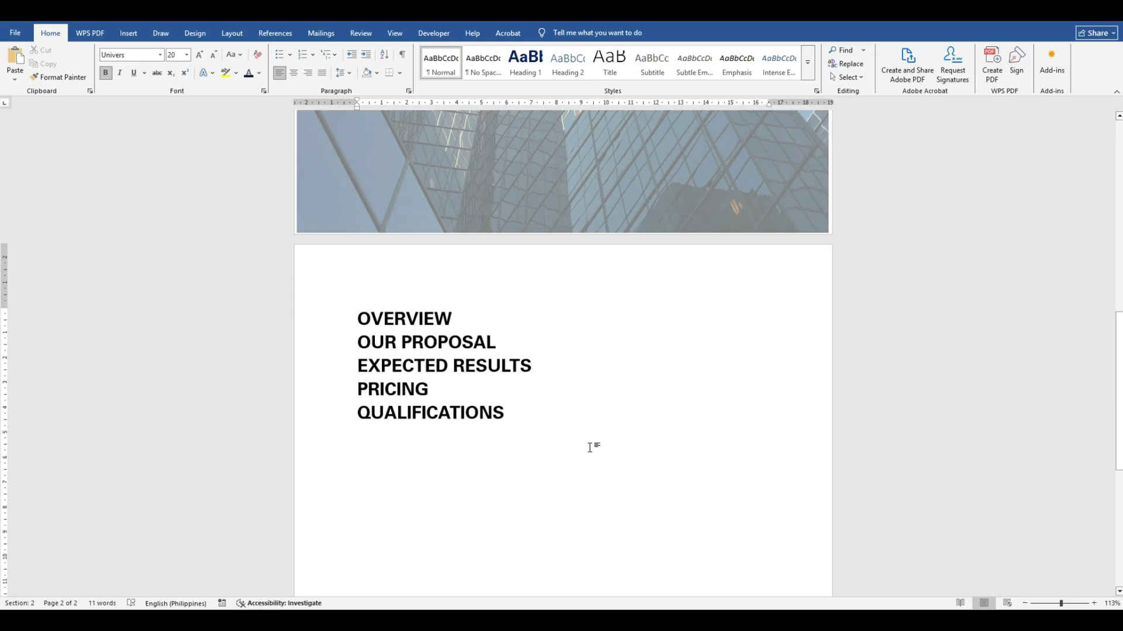
text(CO)
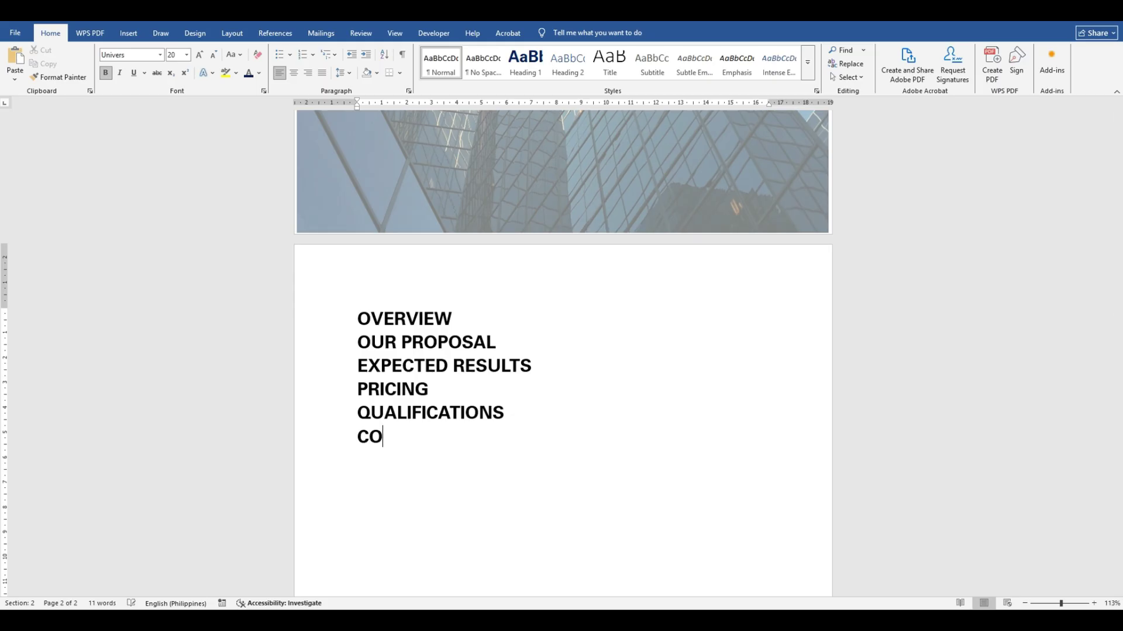
text(NCLUSION)
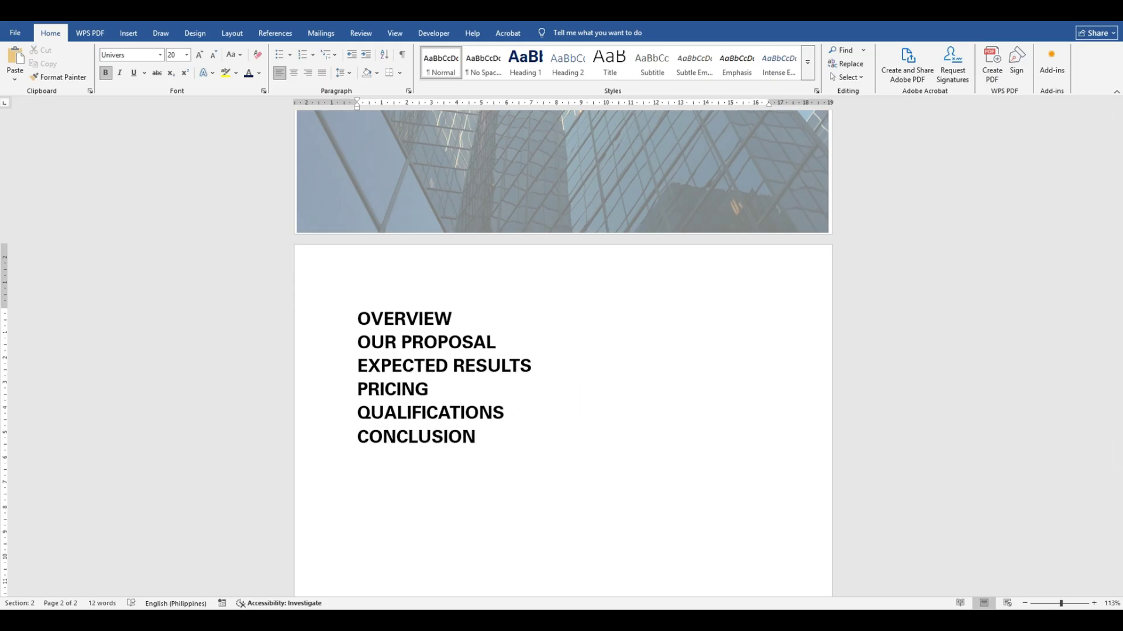
Apply the Heading 1 style to all six section titles from OVERVIEW to CONCLUSION.
drag(484, 437, 346, 322)
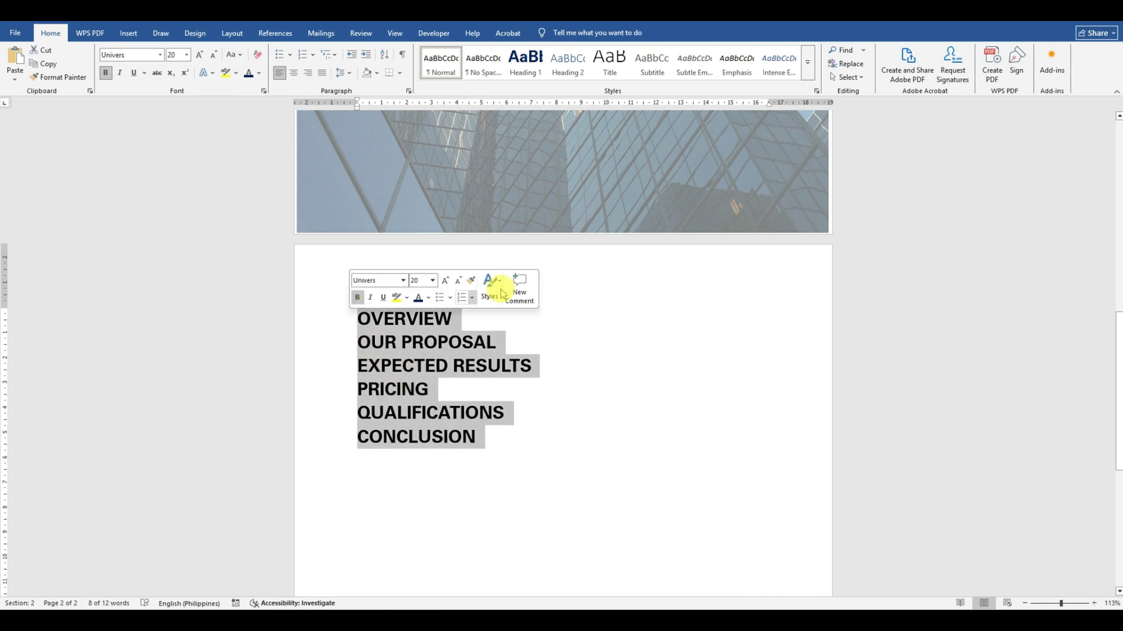
click(536, 68)
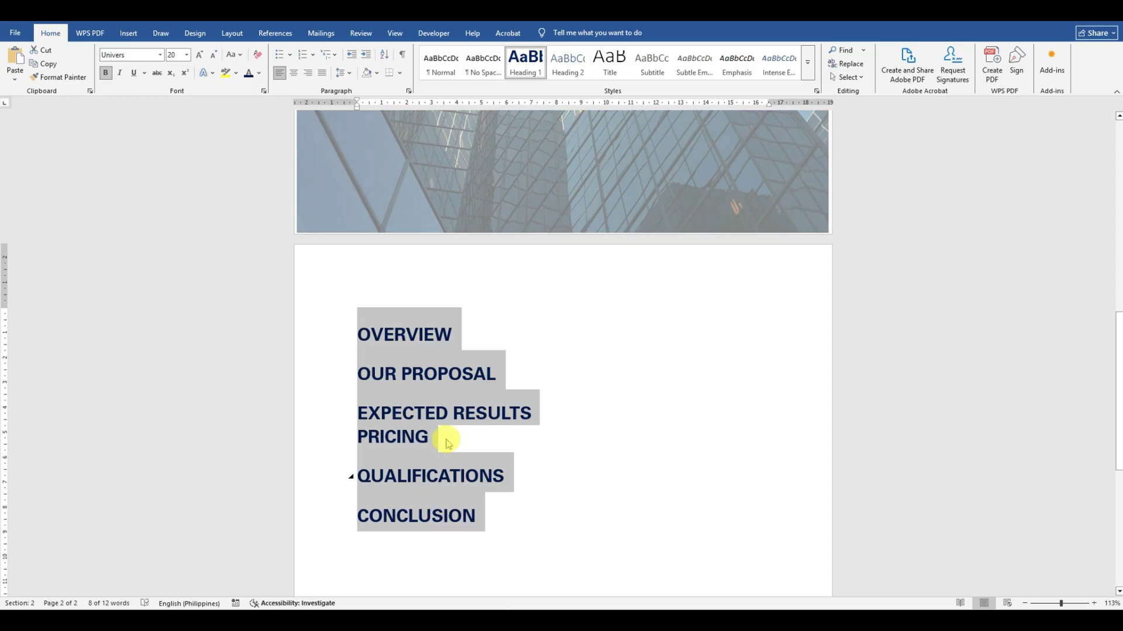
scroll(578, 429, down, 2)
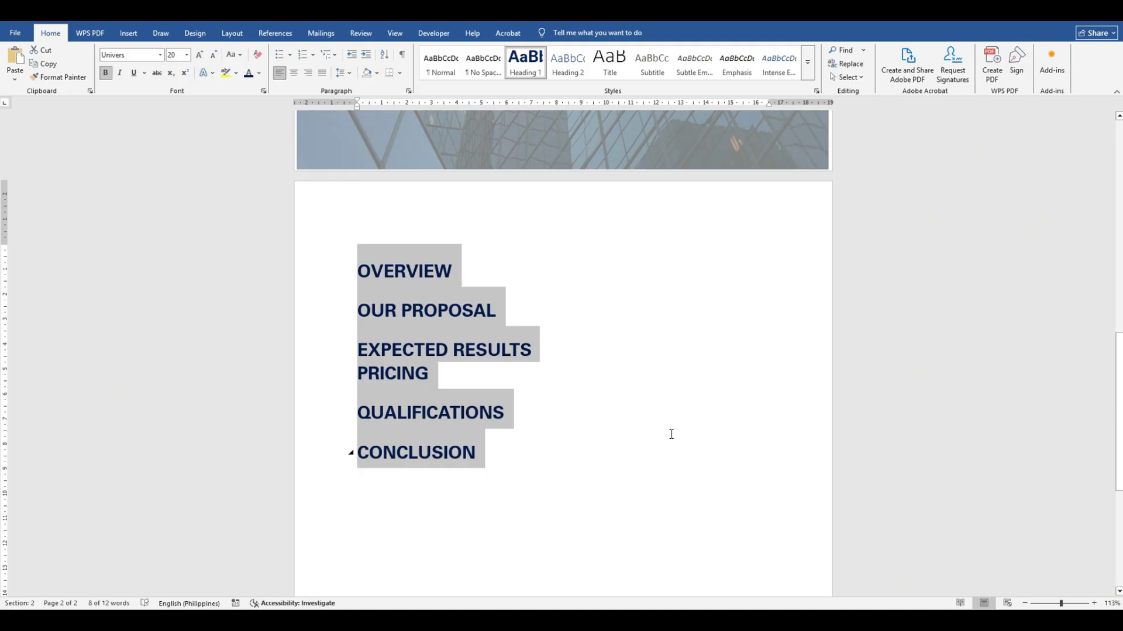
Insert an empty paragraph directly below the OVERVIEW heading.
click(353, 274)
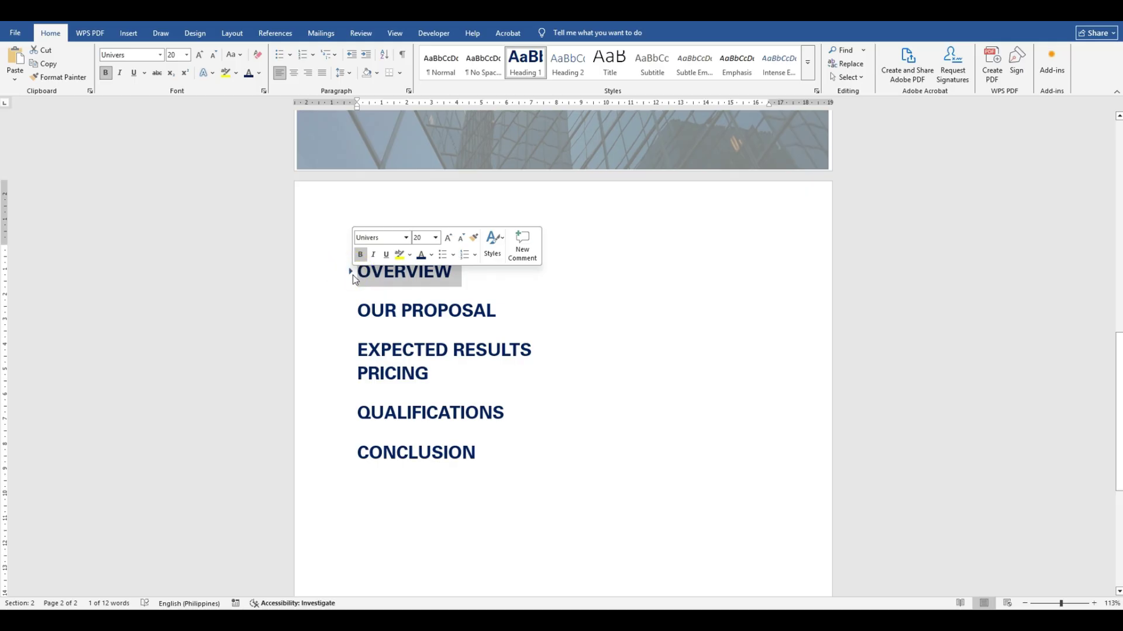
click(472, 275)
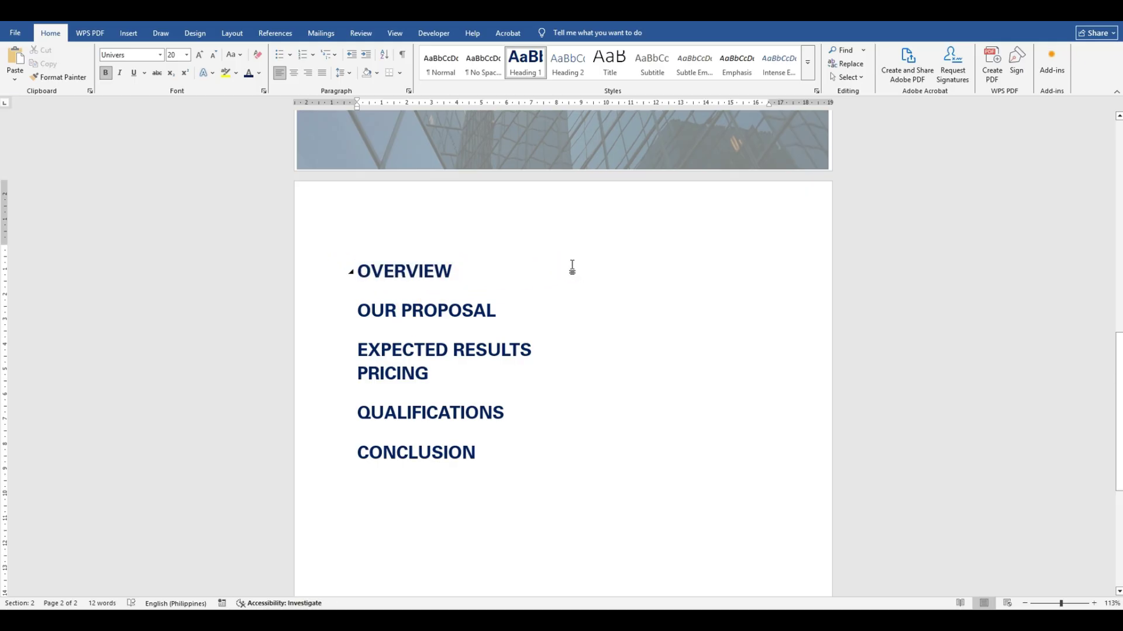
key(Return)
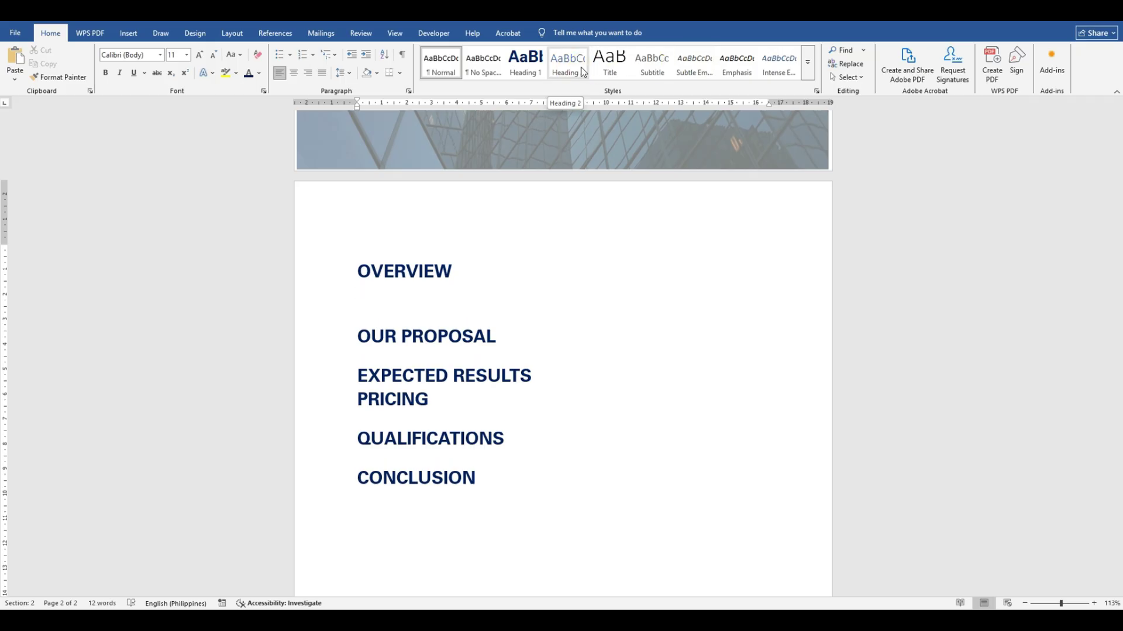
Modify the Heading 2 style to use the Univers font at size 12 in black.
right_click(574, 68)
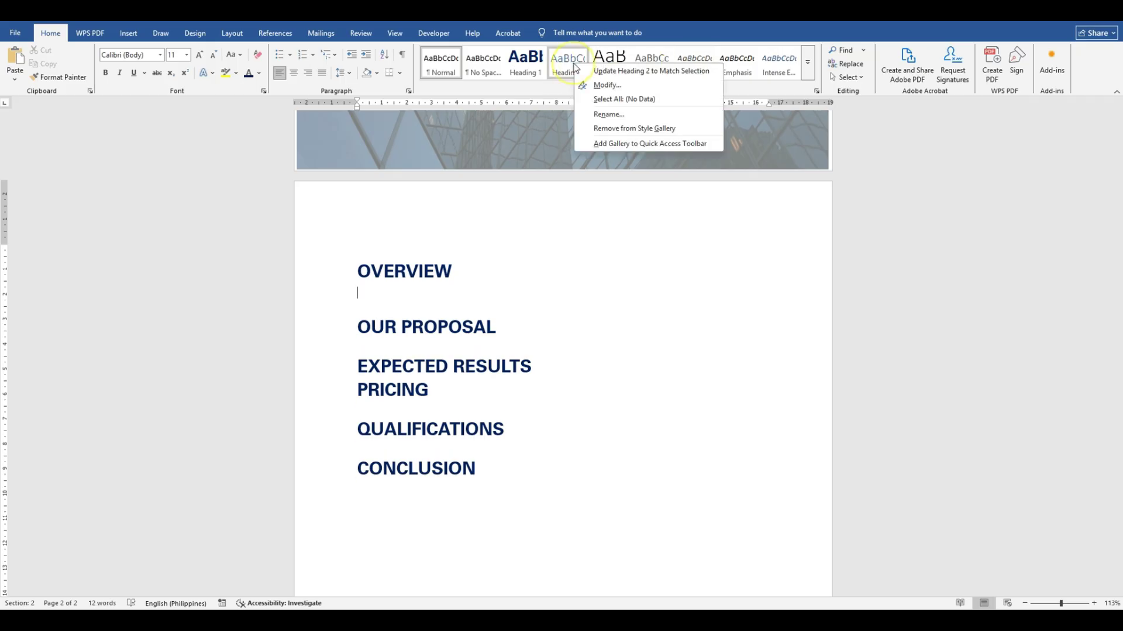
click(603, 86)
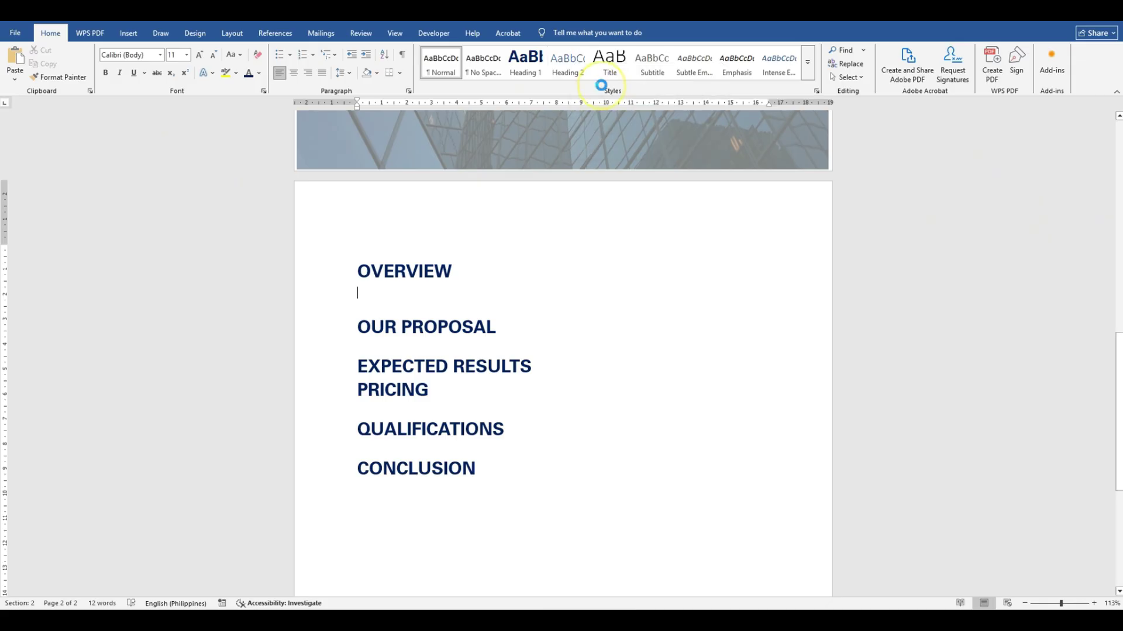
click(695, 226)
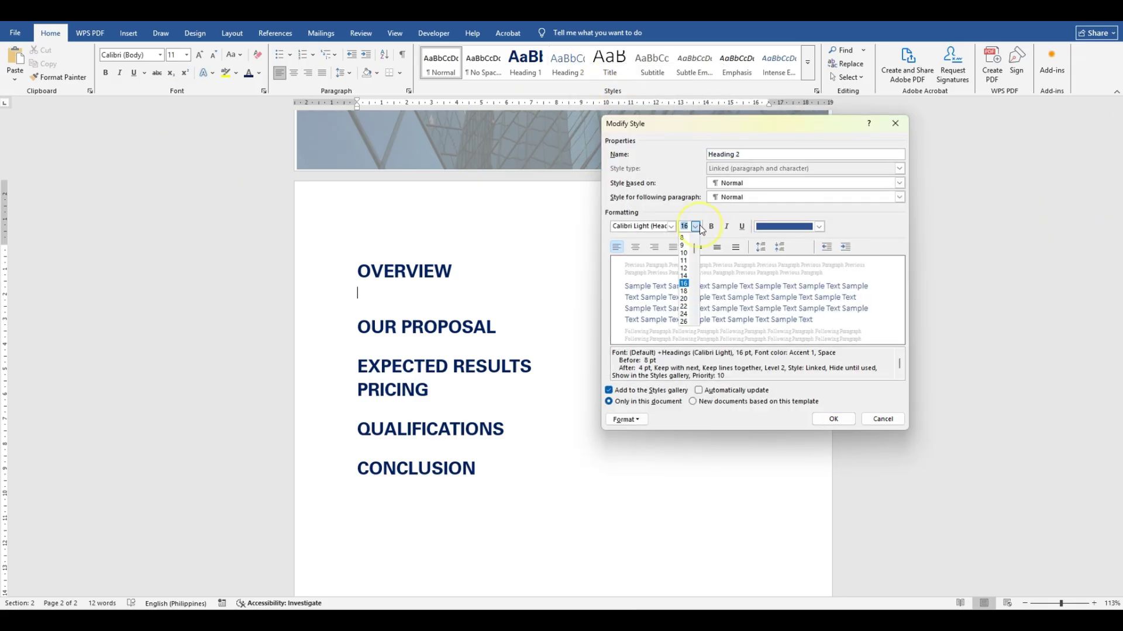
click(685, 268)
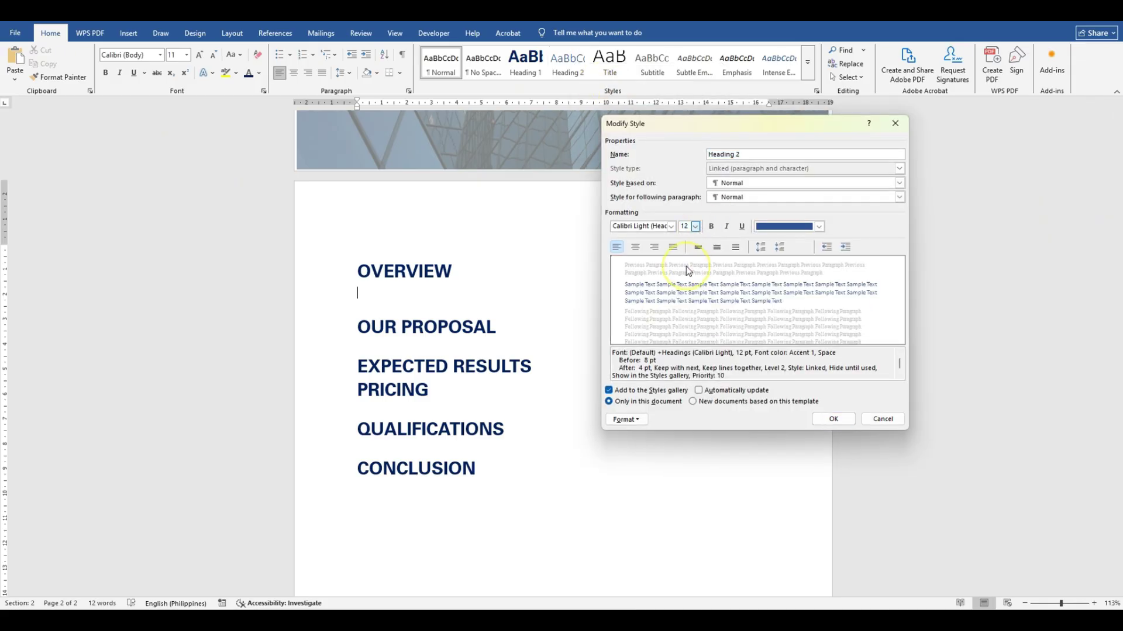
click(820, 228)
click(782, 271)
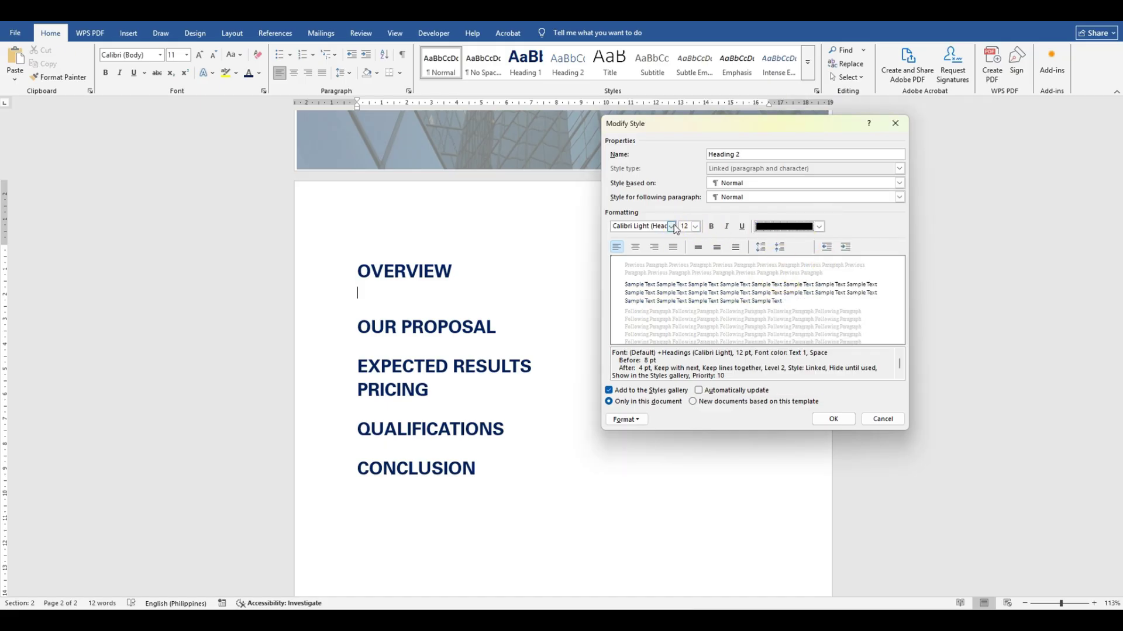
click(672, 227)
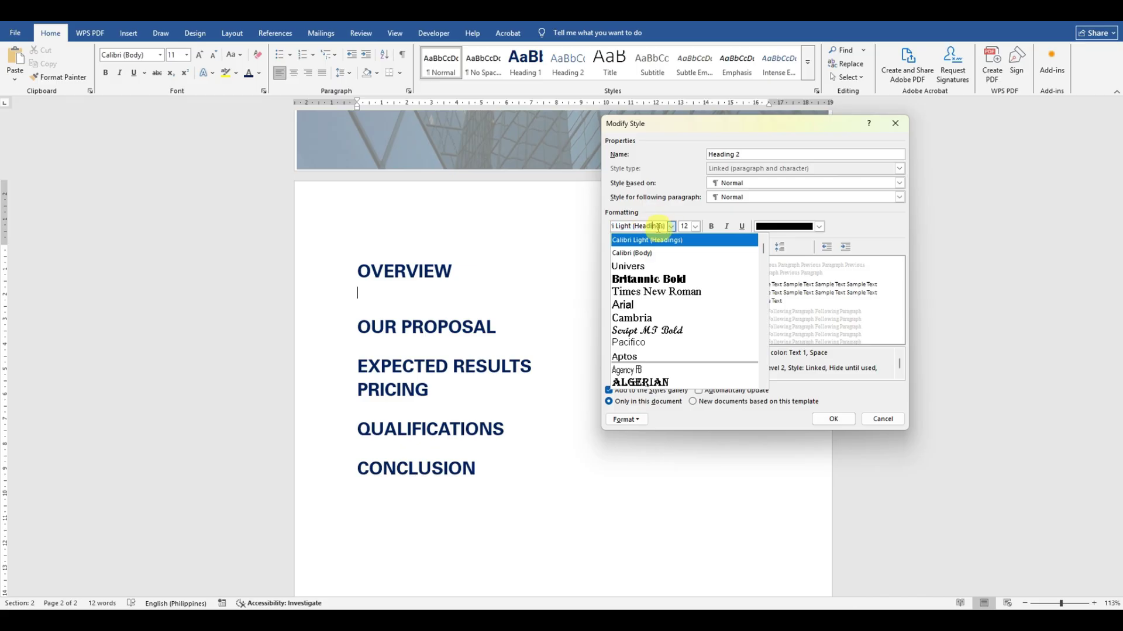
text(Univers)
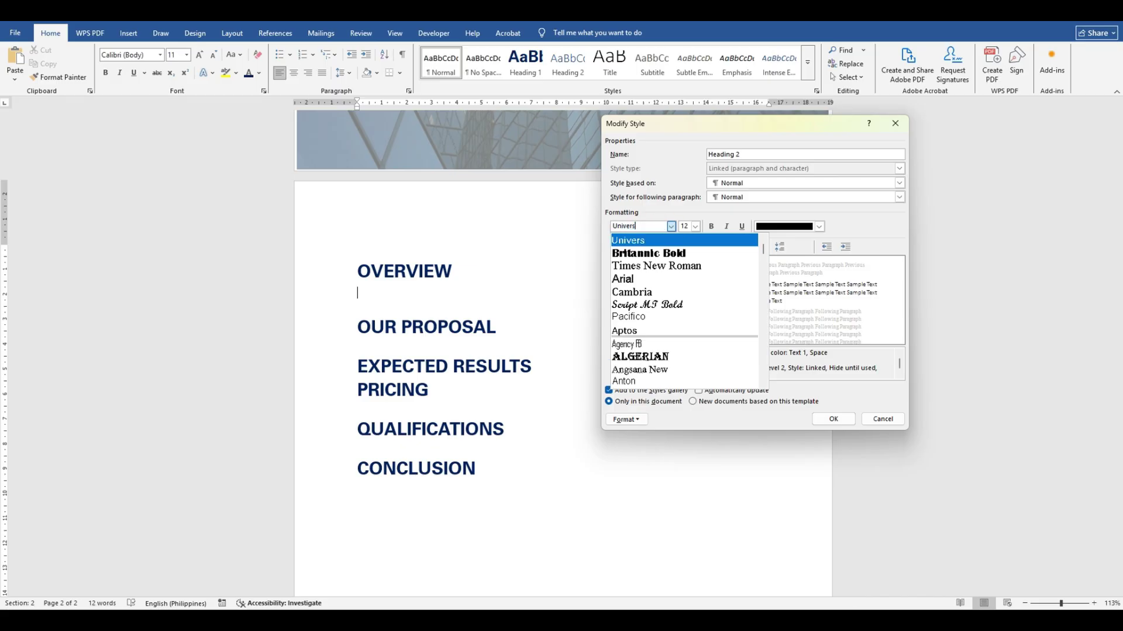
click(632, 241)
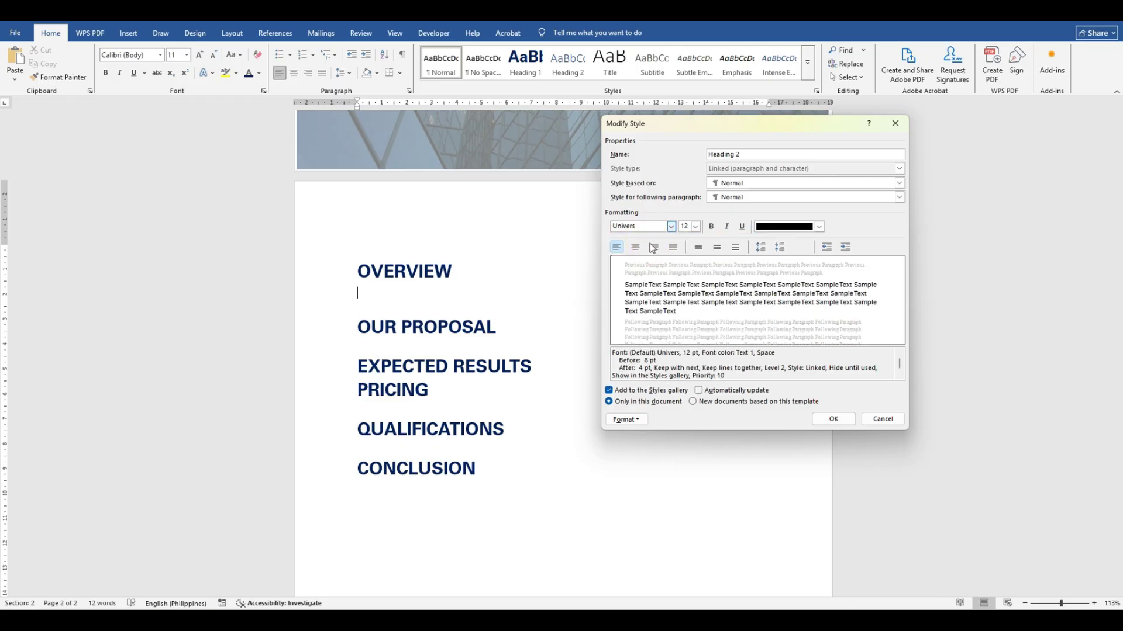
click(833, 419)
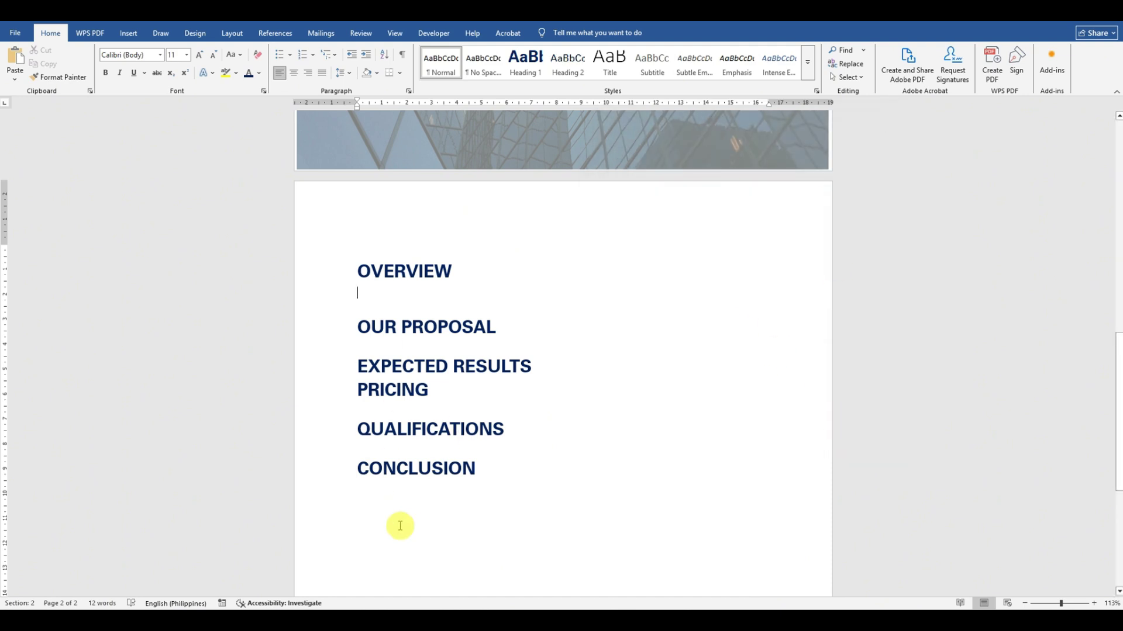
Try to copy the THE OBJECTIVE subheading from the sample proposal into the empty line below OVERVIEW.
mouse_move(277, 621)
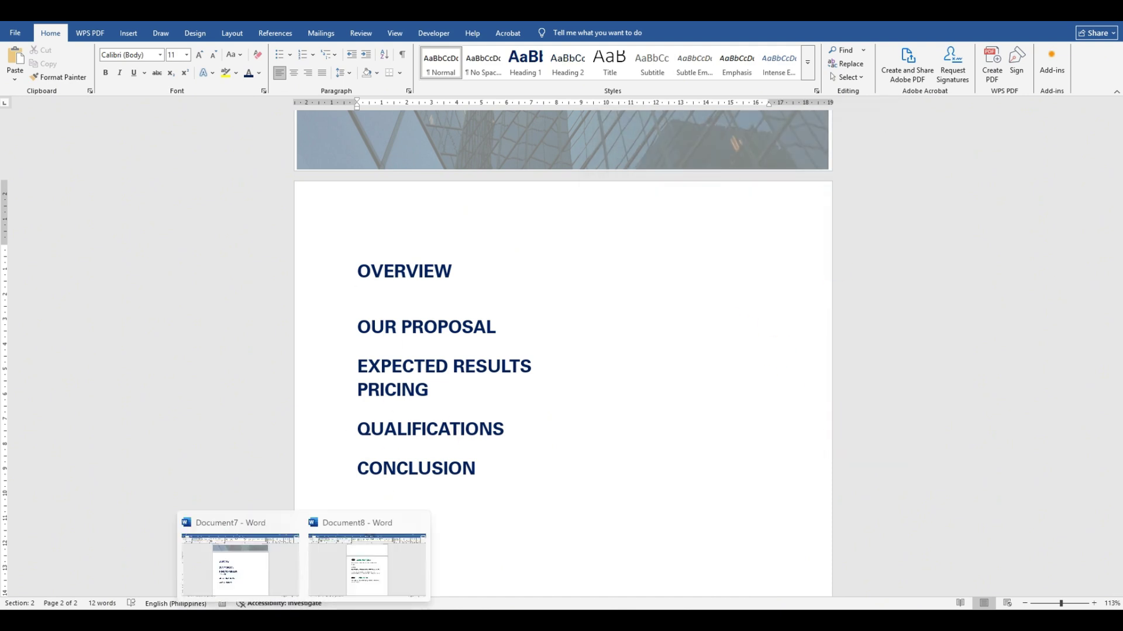
click(287, 580)
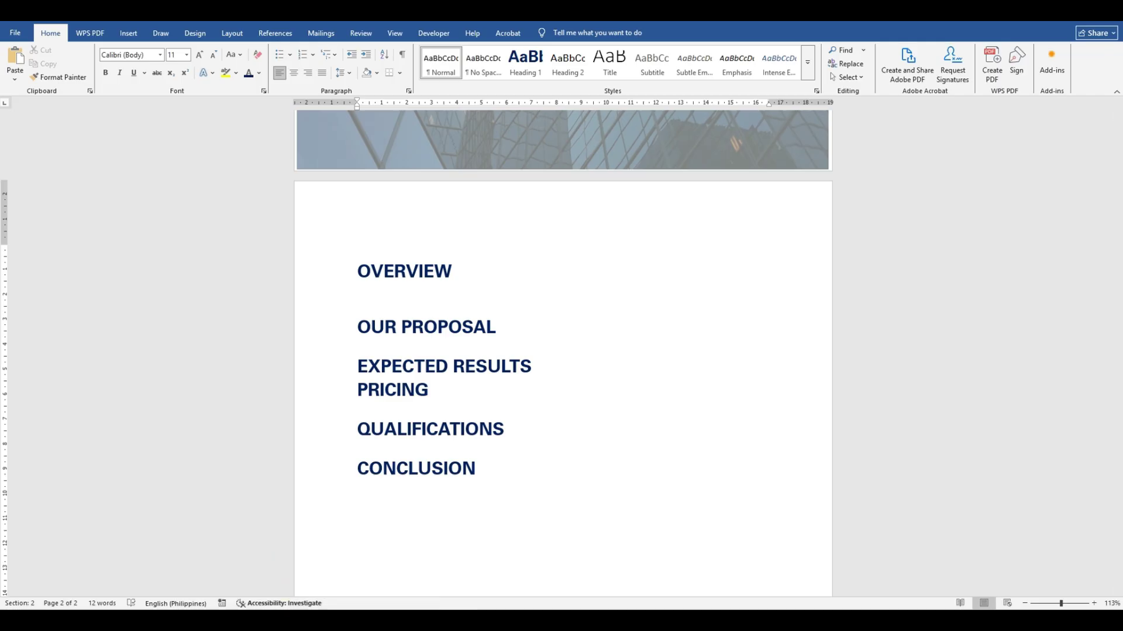
click(358, 594)
scroll(609, 398, up, 5)
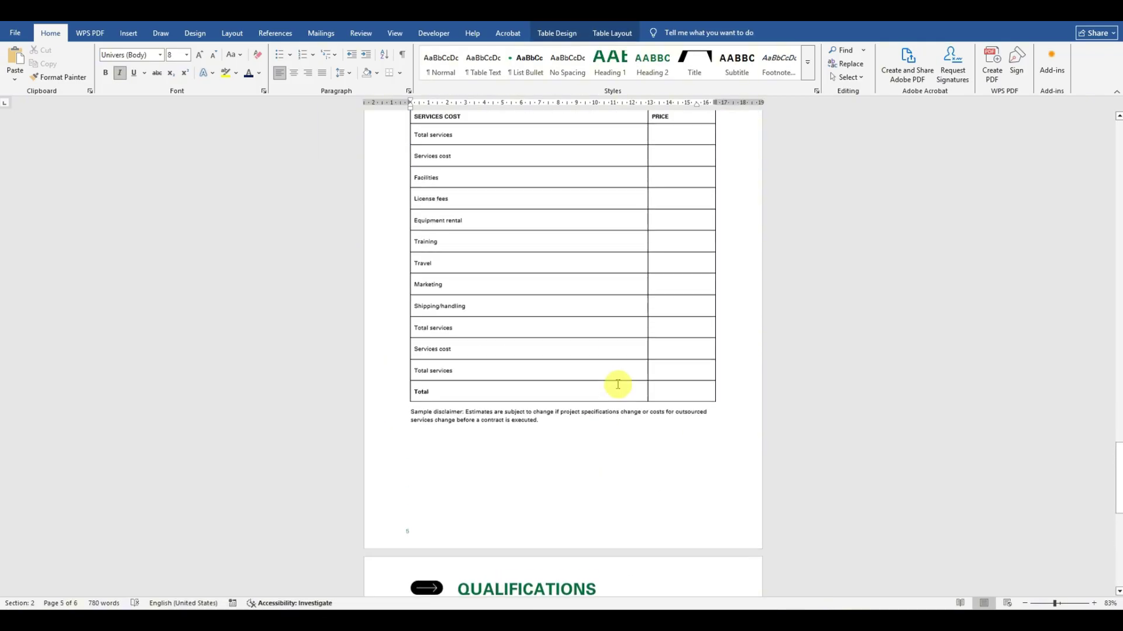
drag(1114, 477, 1086, 170)
scroll(507, 471, down, 5)
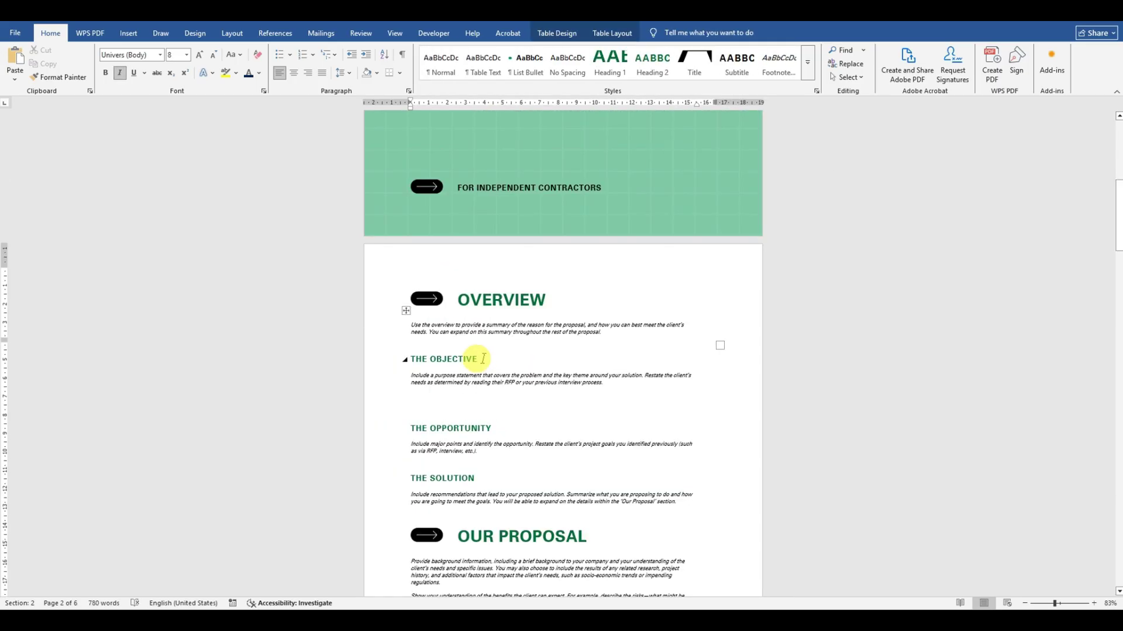
drag(483, 359, 419, 362)
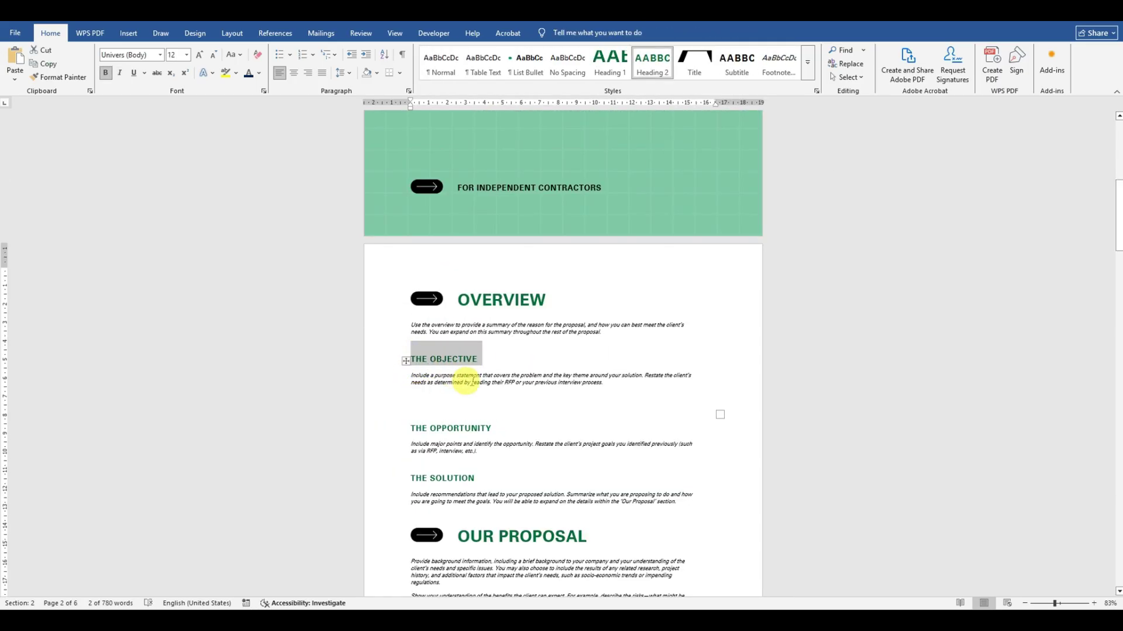
click(541, 397)
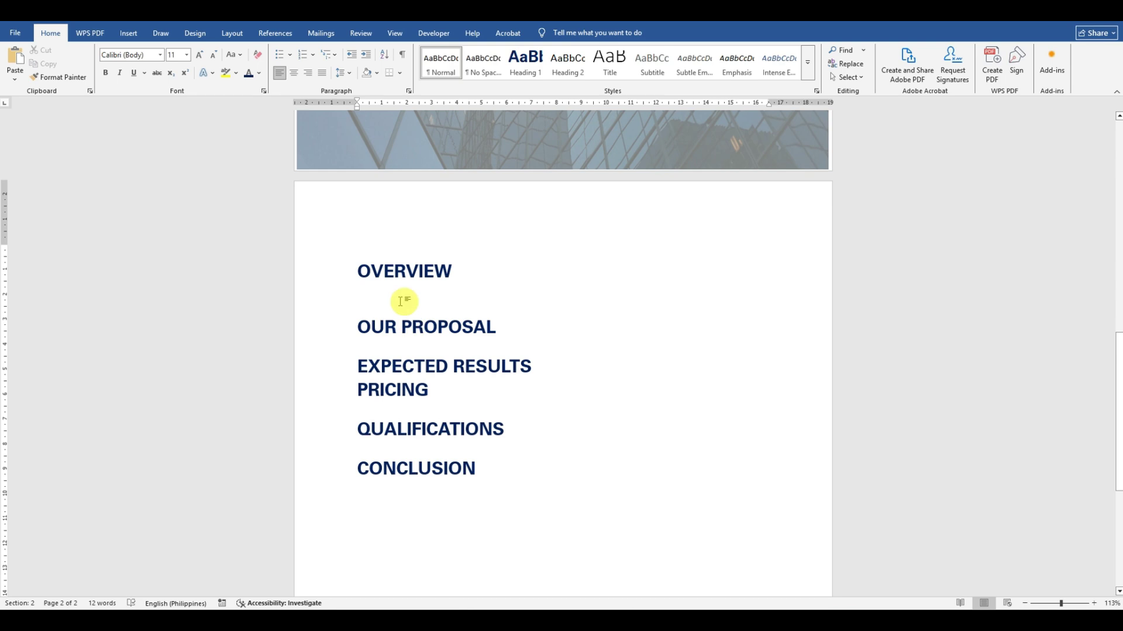
text(The objective)
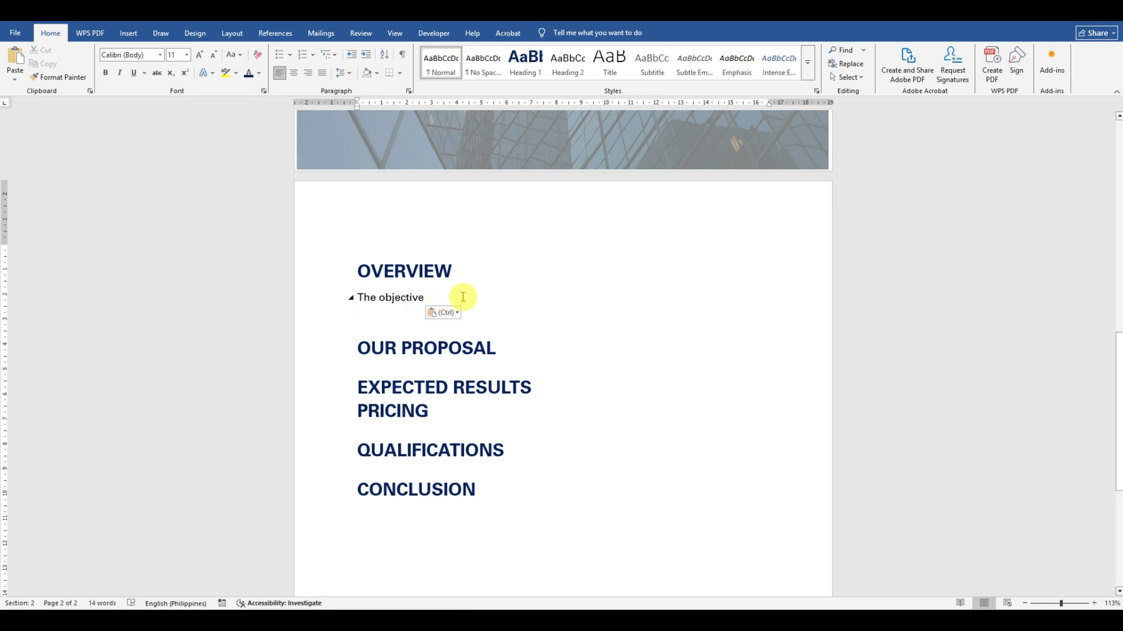
key(ctrl+z)
text(The o)
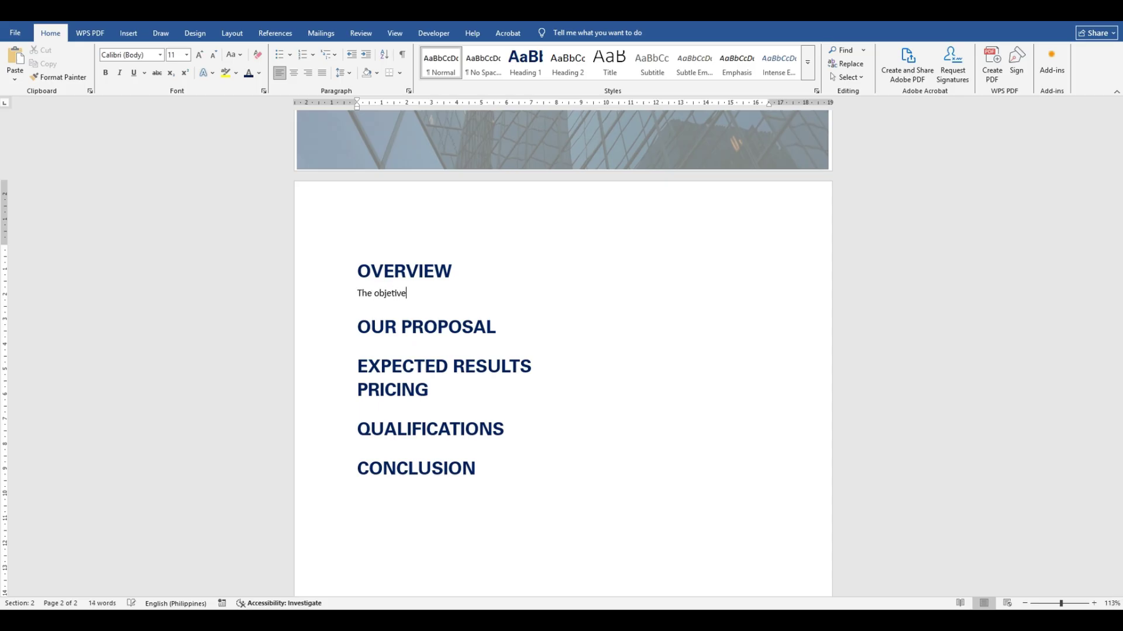
text(bjective)
key(Return)
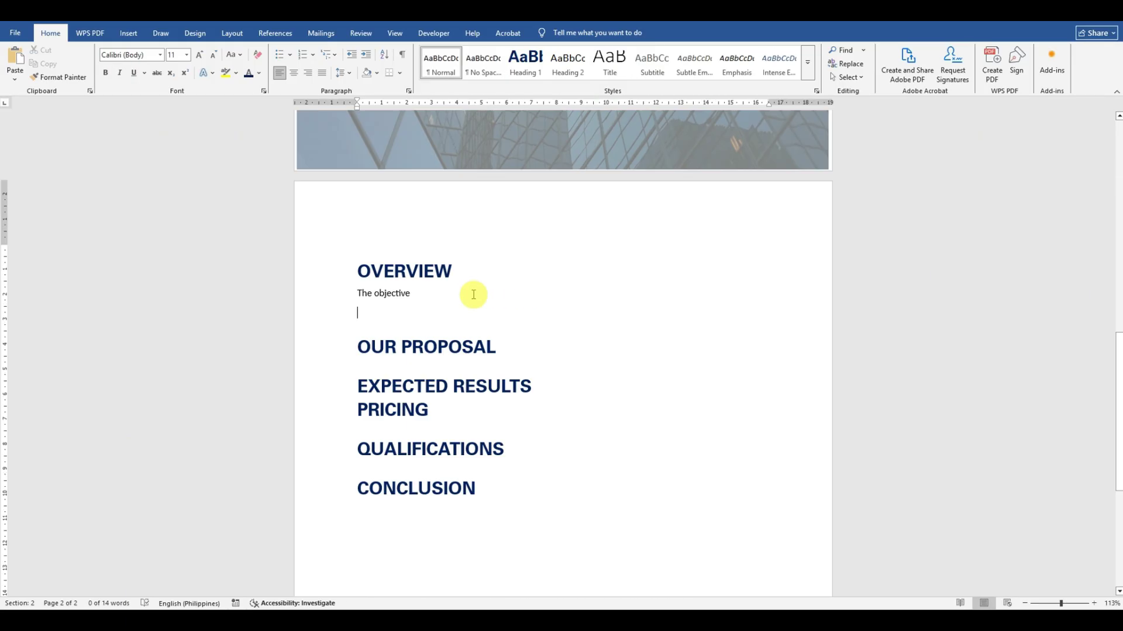
key(Delete)
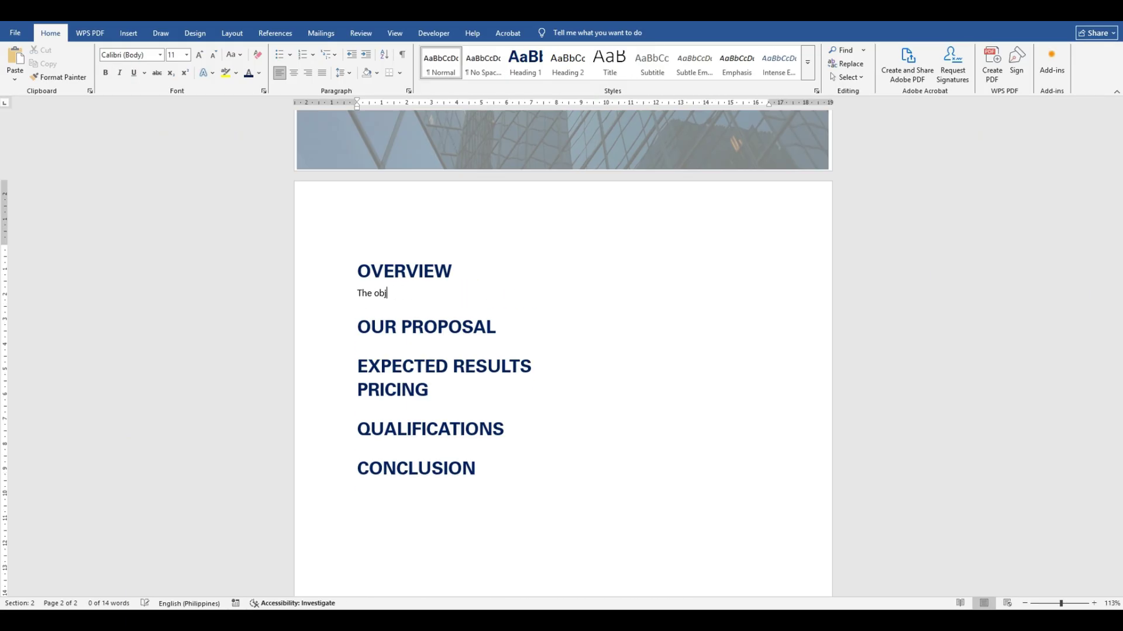
Enter THE OBJECTIVE, THE OPPORTUNITY and THE SOLUTION in capitals on separate lines below OVERVIEW, following the sample proposal.
text(HE OBJECT)
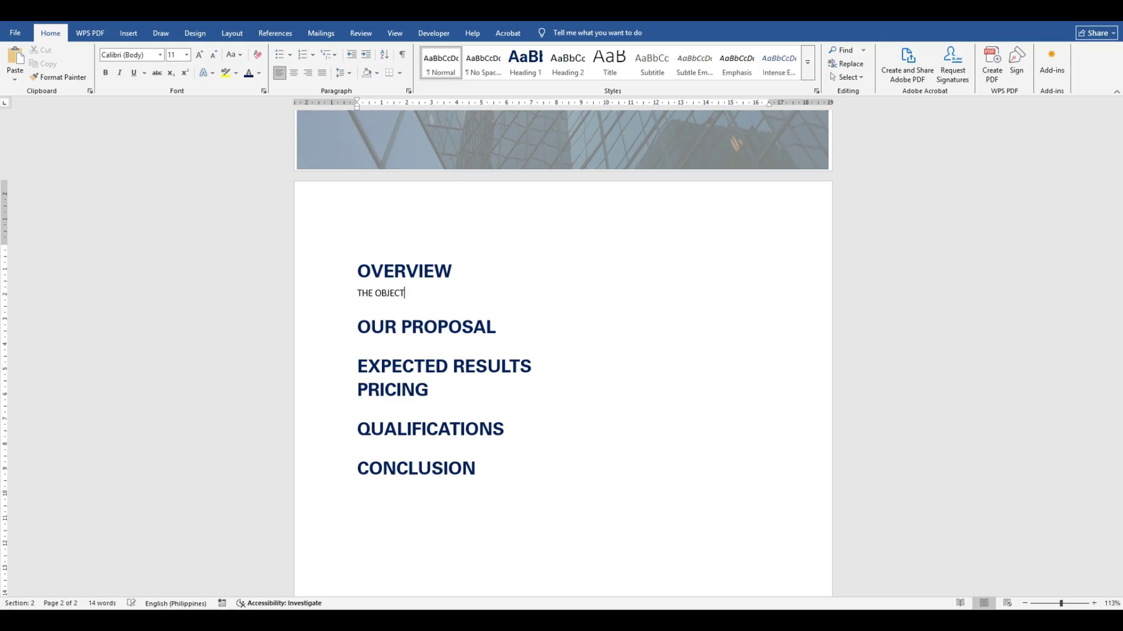
text(IVE)
key(Return)
text(THE OPPORTUNI)
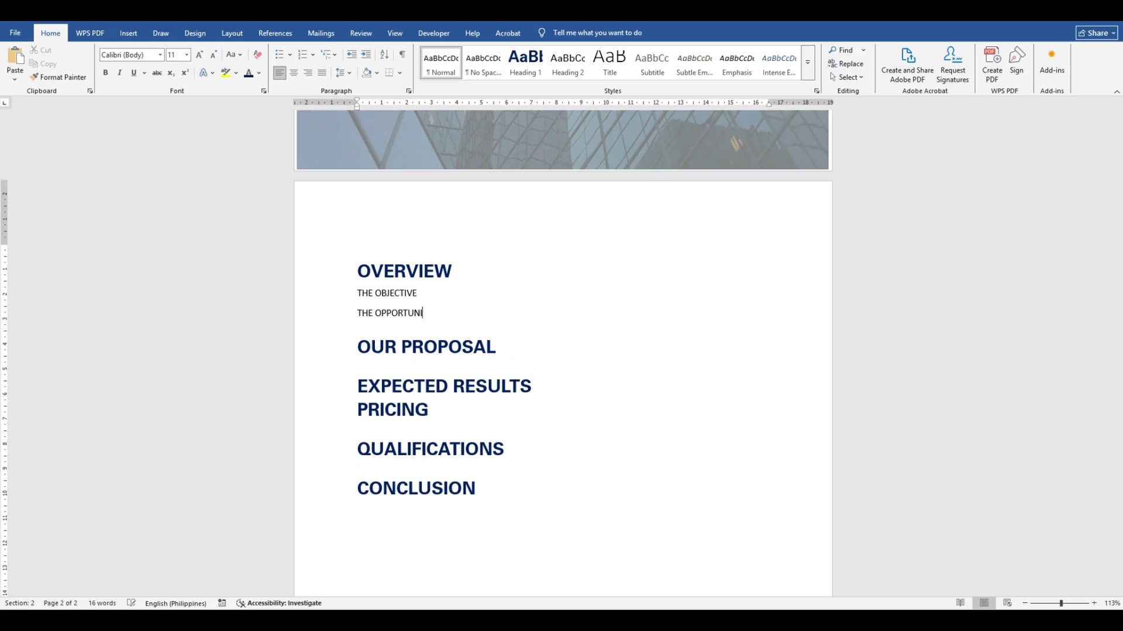
text(TY)
key(Return)
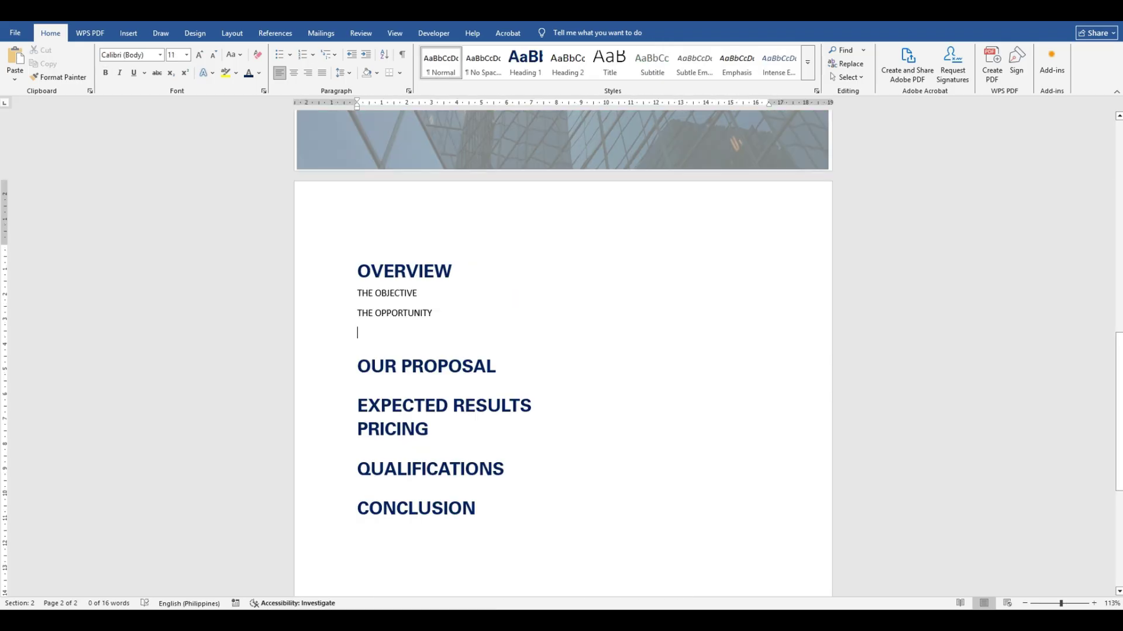
text(THE SOLUTION)
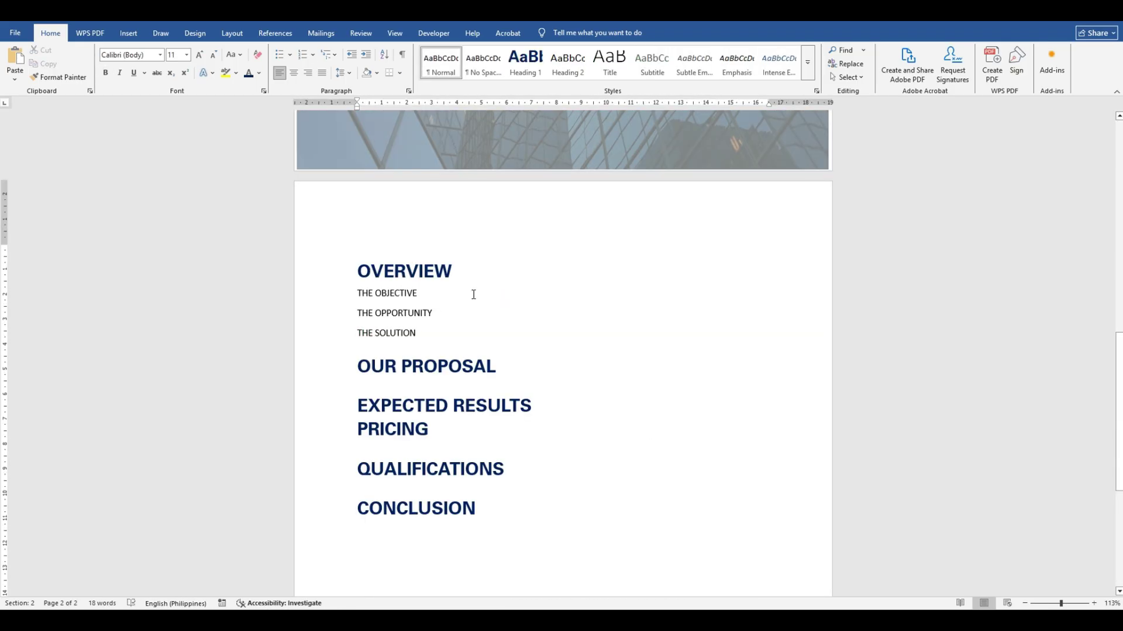
Apply the Heading 2 style to the subheadings from THE OBJECTIVE to THE SOLUTION.
click(496, 283)
click(422, 338)
drag(423, 333, 357, 292)
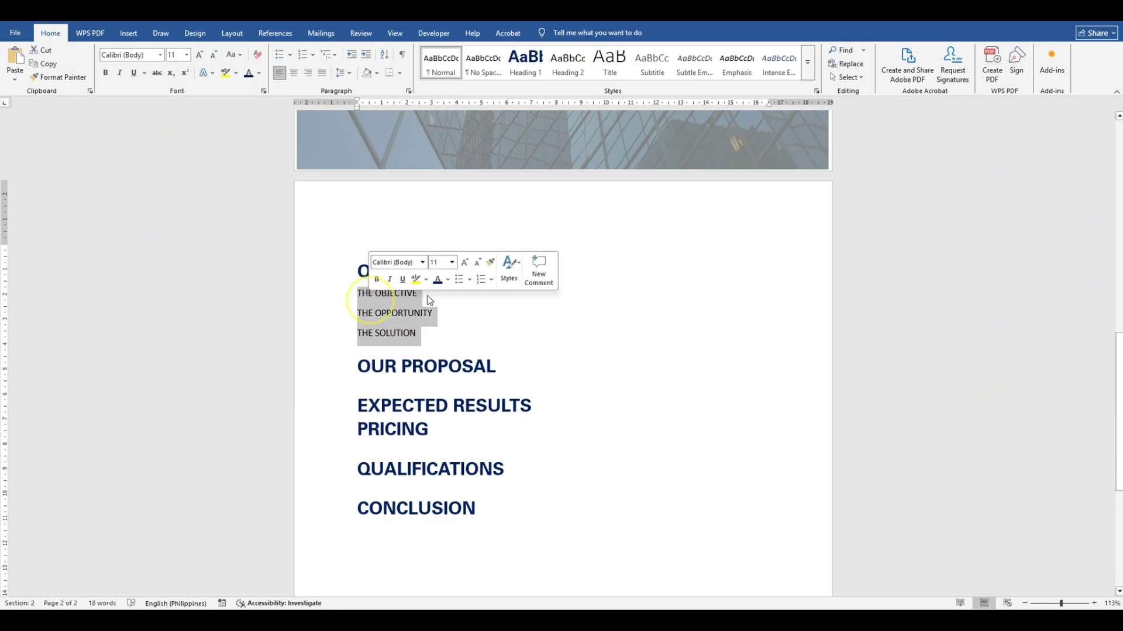
click(579, 63)
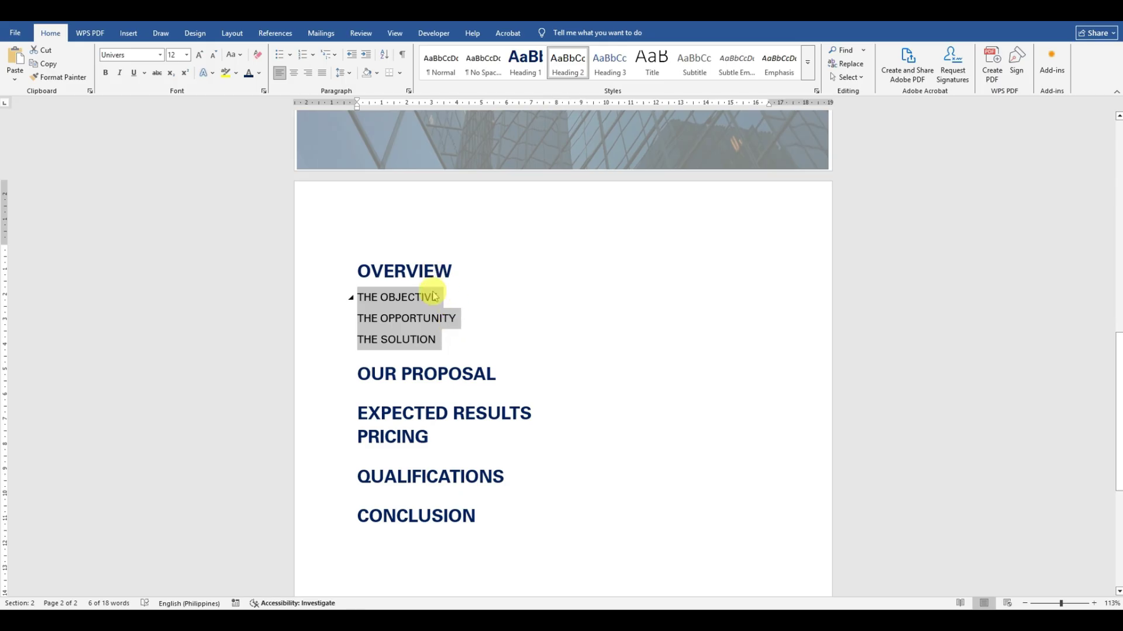
click(473, 345)
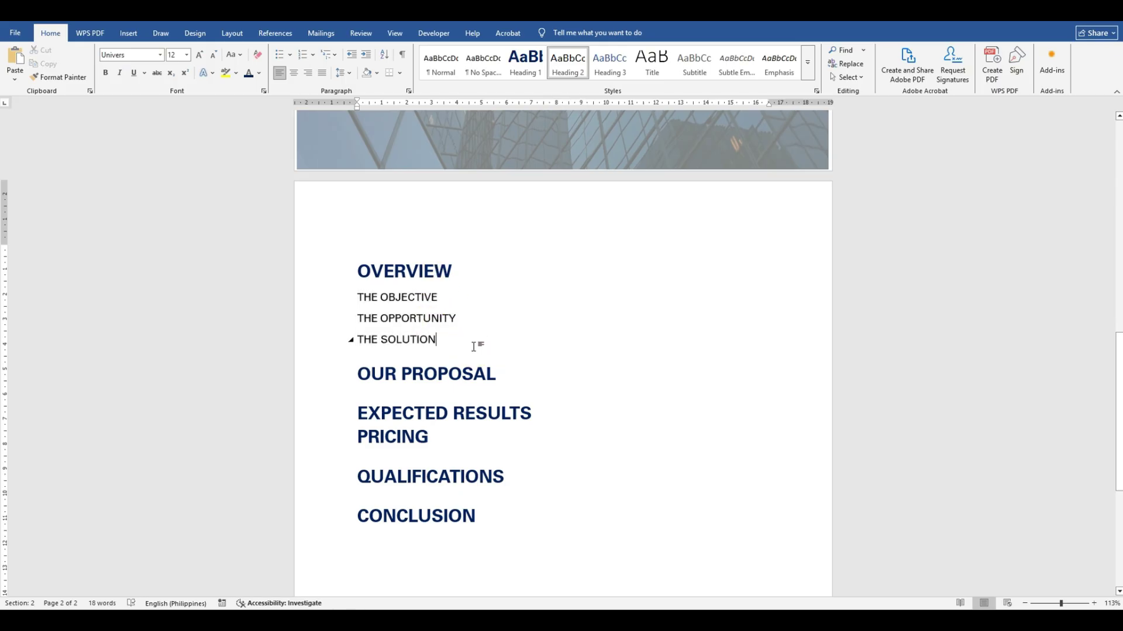
Add an empty paragraph below the OVERVIEW heading and insert a single-cell table in it.
click(483, 274)
key(Return)
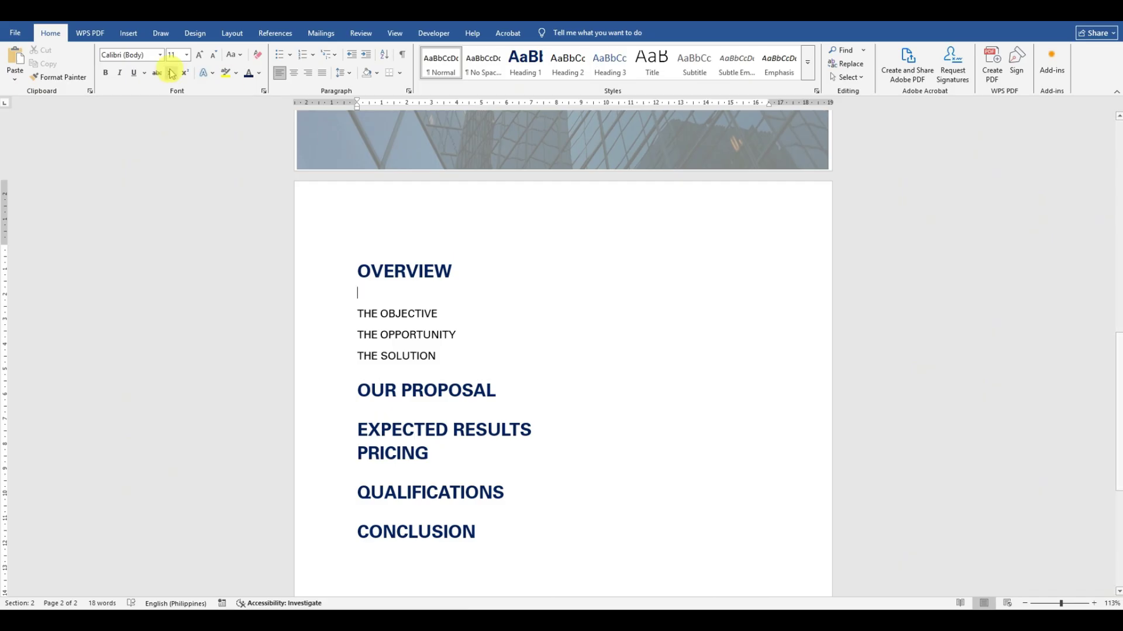
click(129, 33)
click(98, 64)
click(97, 110)
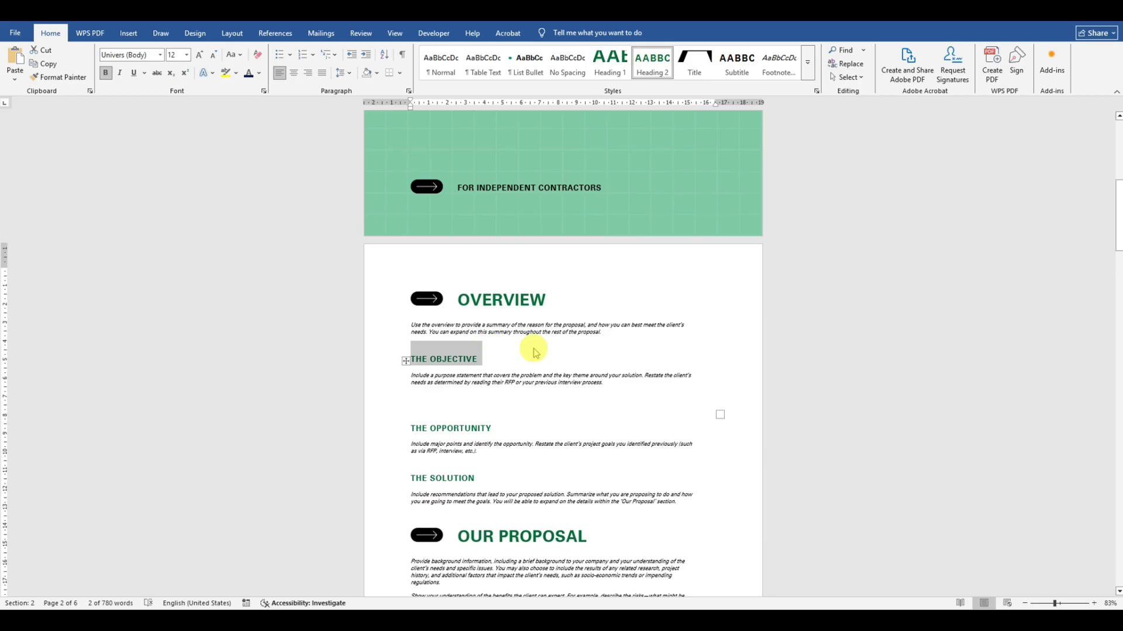
Copy the sample proposal's guidance paragraph beneath OVERVIEW into the new table cell as plain text.
scroll(550, 355, up, 8)
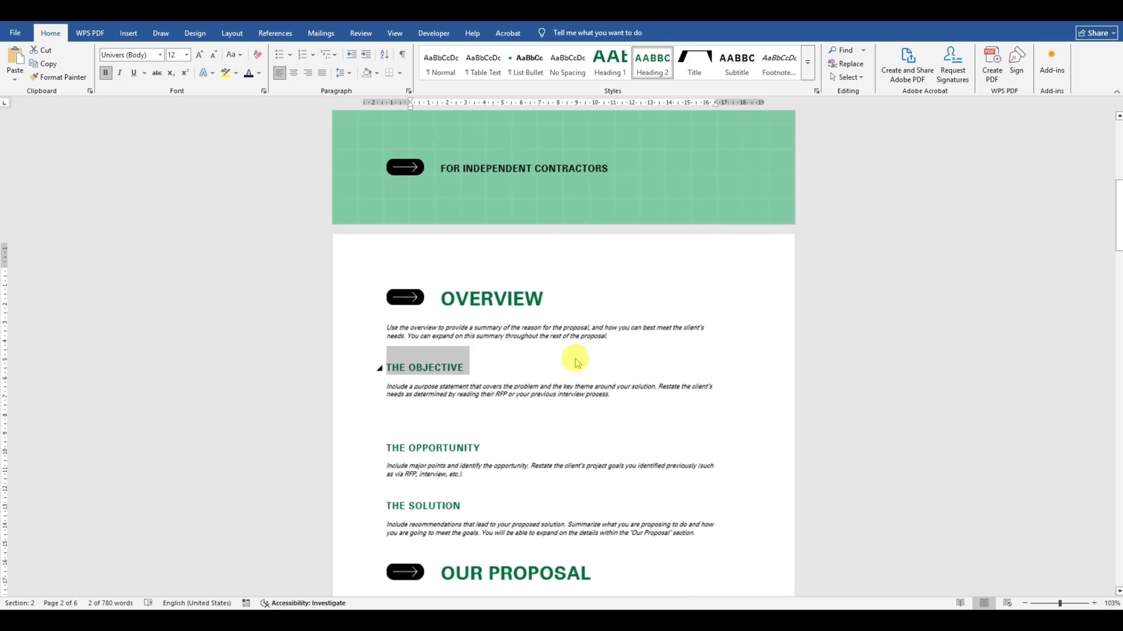
drag(643, 326, 270, 306)
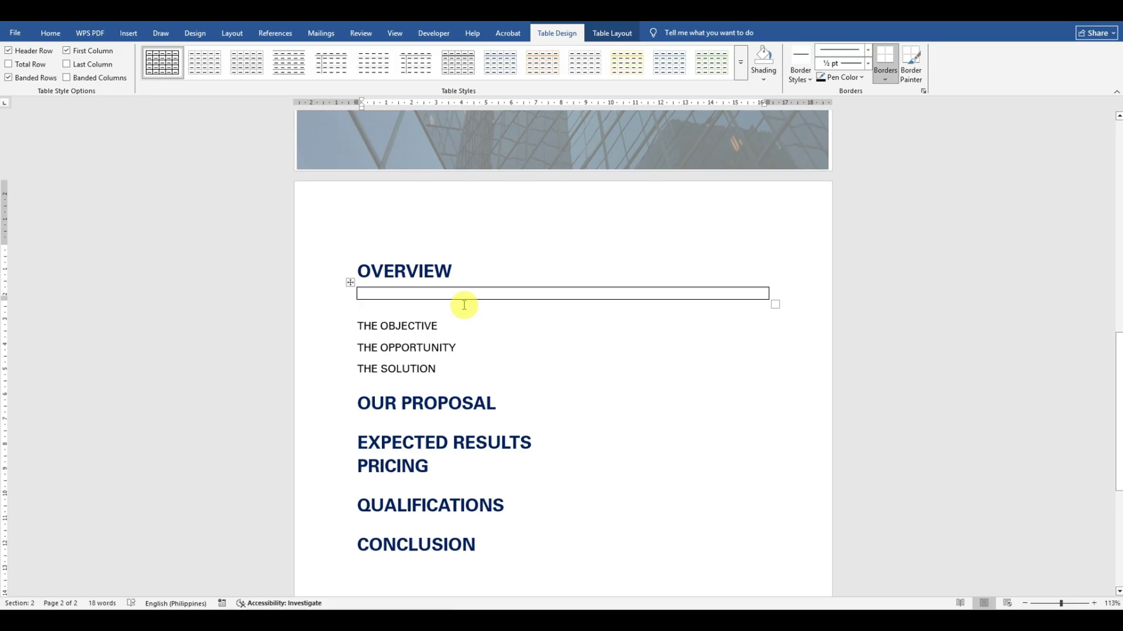
text(Use the overview to provide a summary of the reason for the proposal, and how you can best meet the client’s needs. You can expand on this summary throughout the rest of the proposal.)
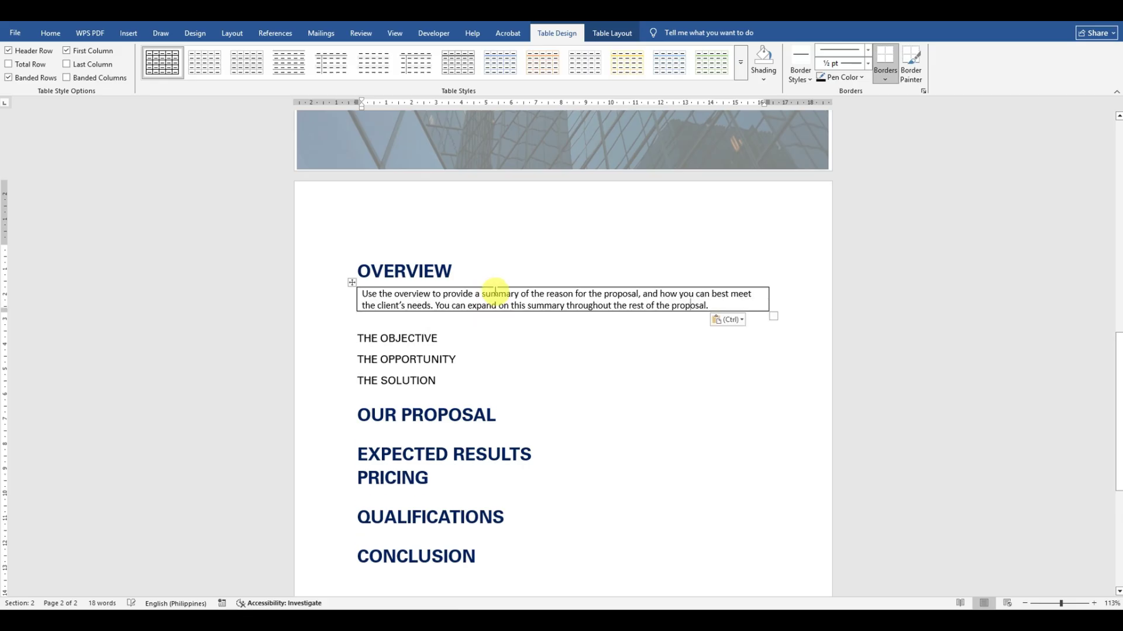
Format the overview guidance text in the table cell as italic at font size 10.
drag(709, 305, 351, 301)
key(ctrl+i)
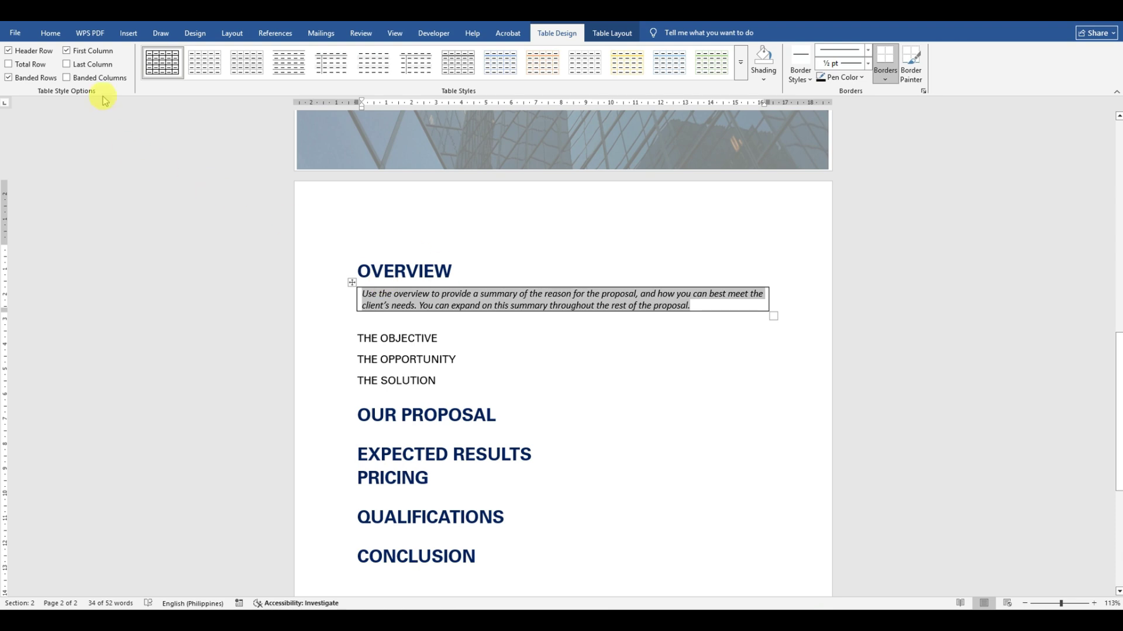
click(50, 36)
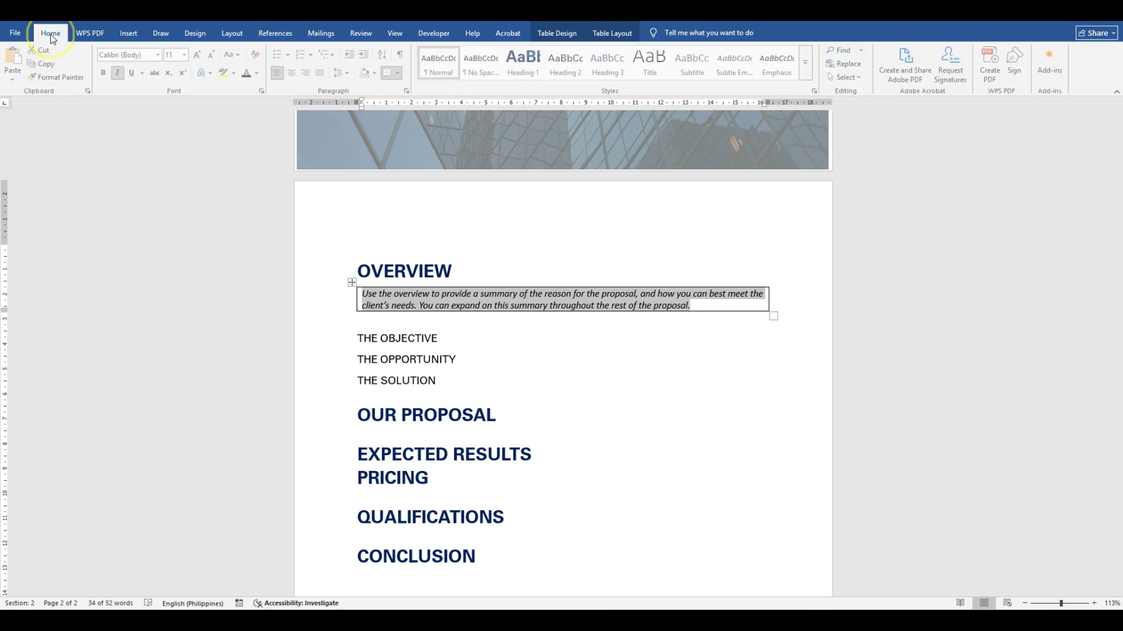
click(186, 55)
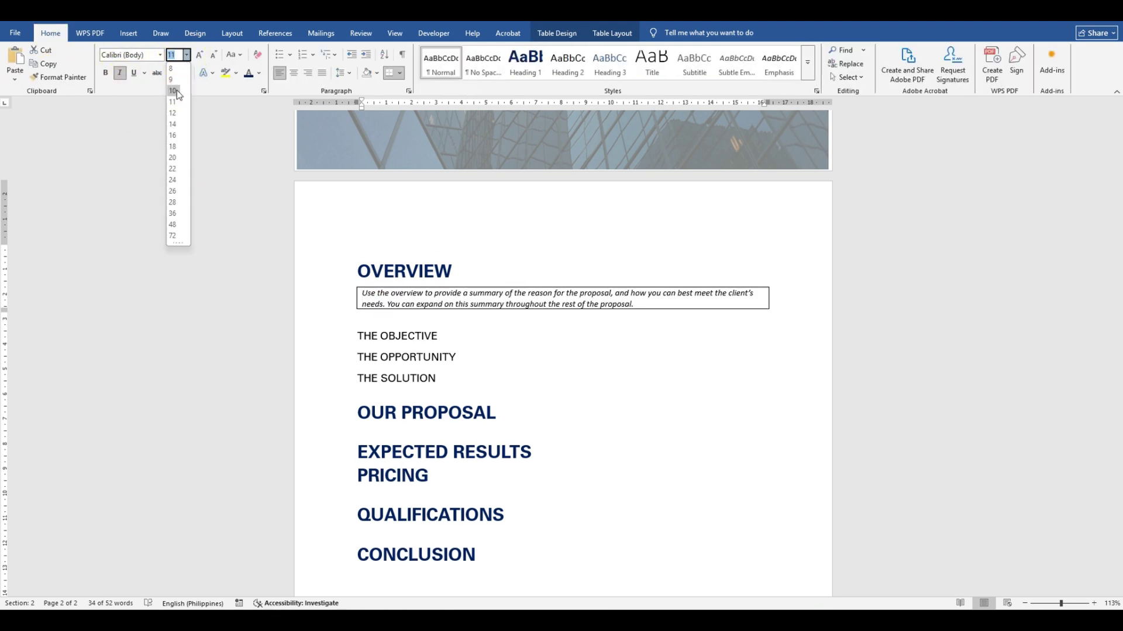
key(Escape)
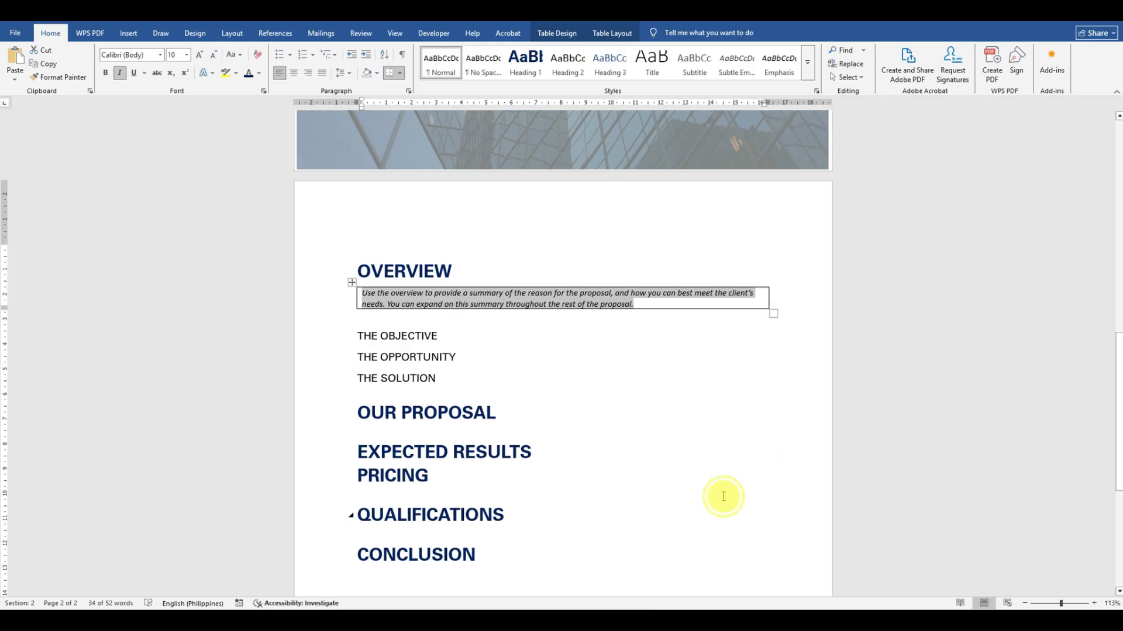
Repaint all four borders of the table beneath OVERVIEW with the fine, light ½ pt line style.
click(720, 496)
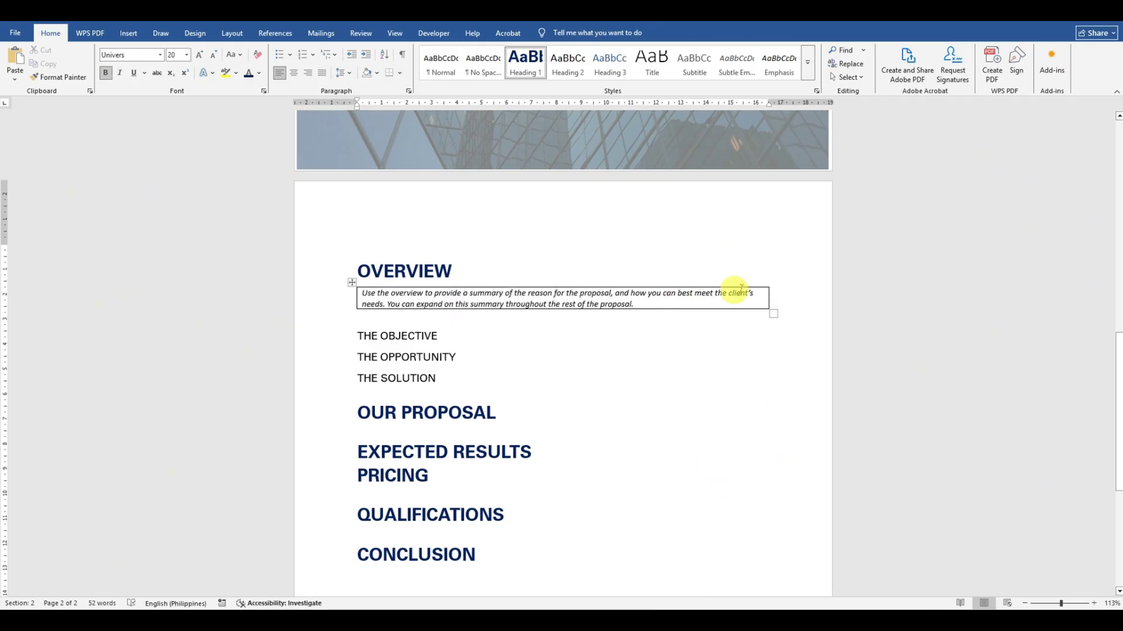
scroll(521, 366, down, 1)
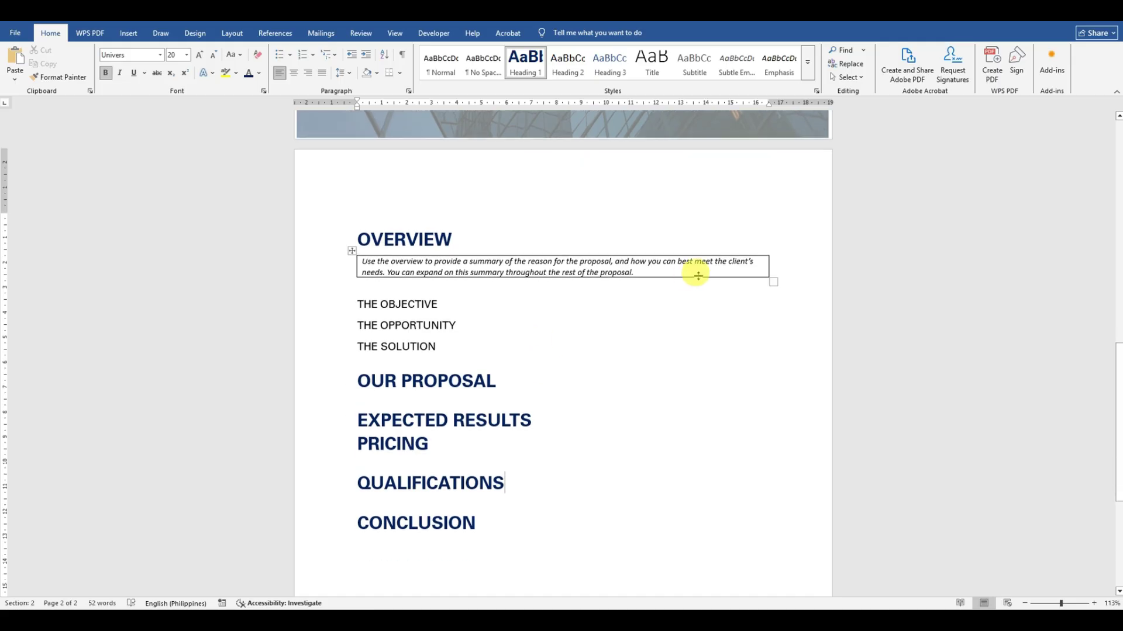
click(703, 253)
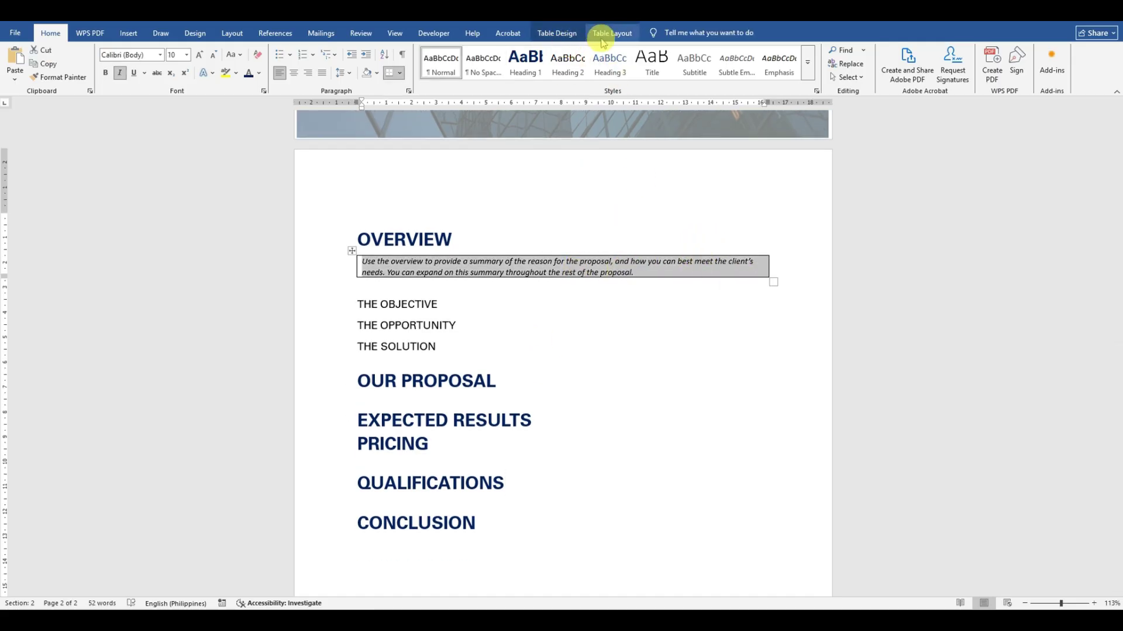
click(567, 34)
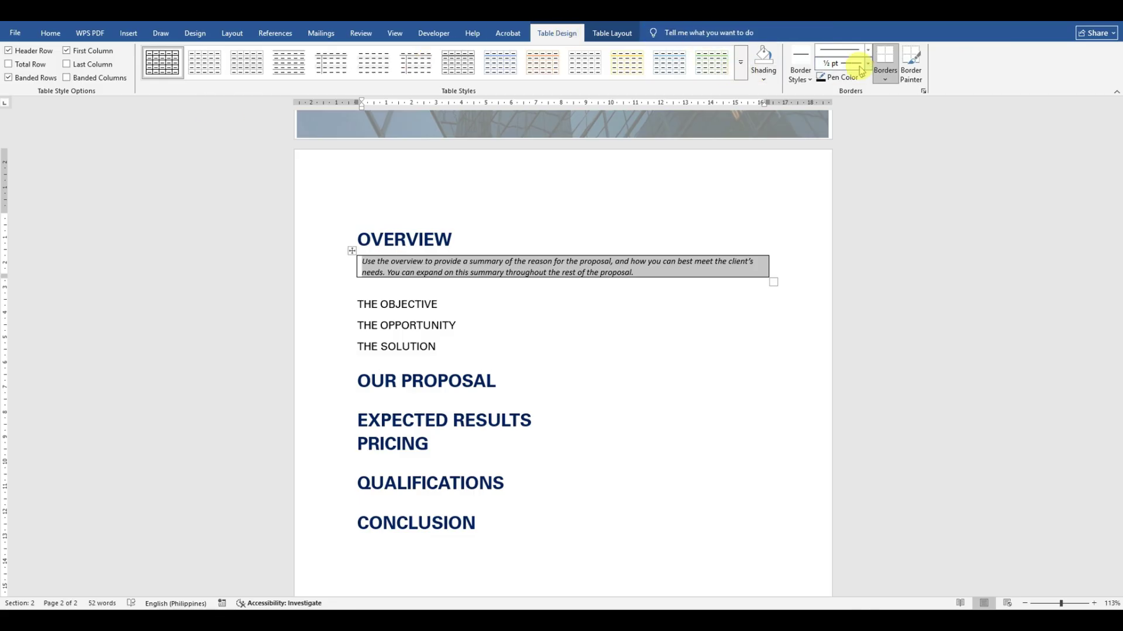
click(870, 52)
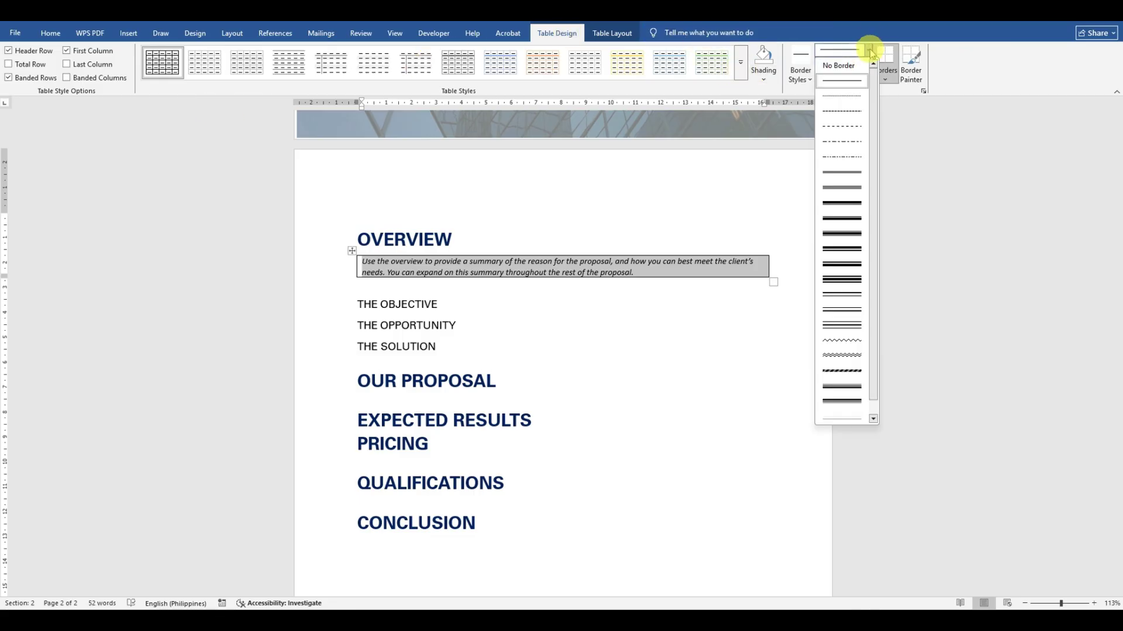
click(856, 100)
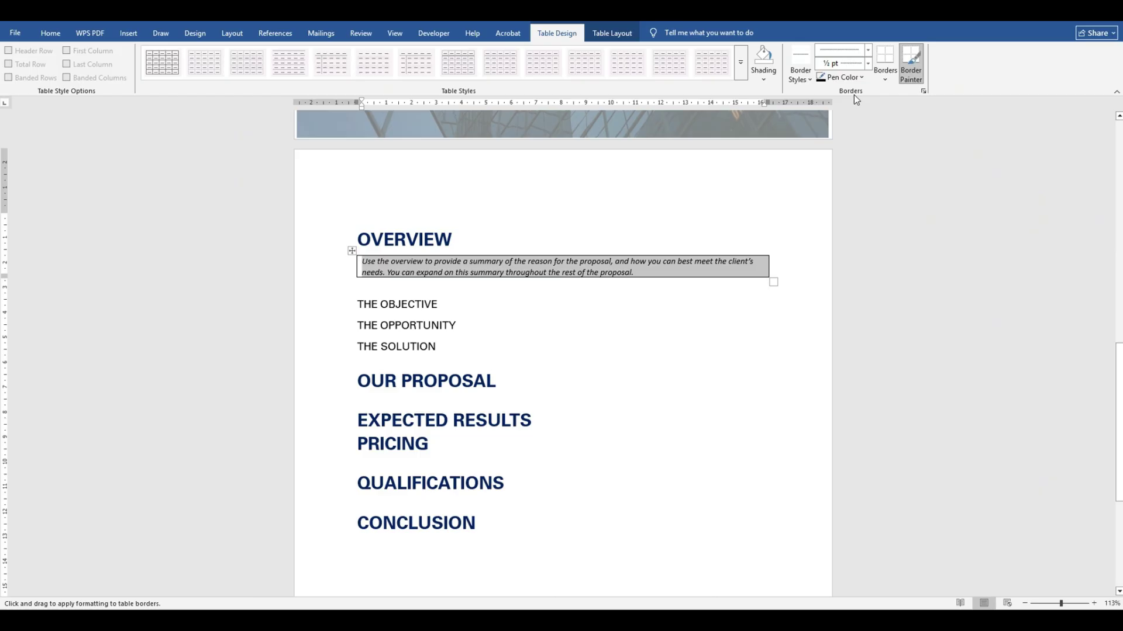
click(760, 273)
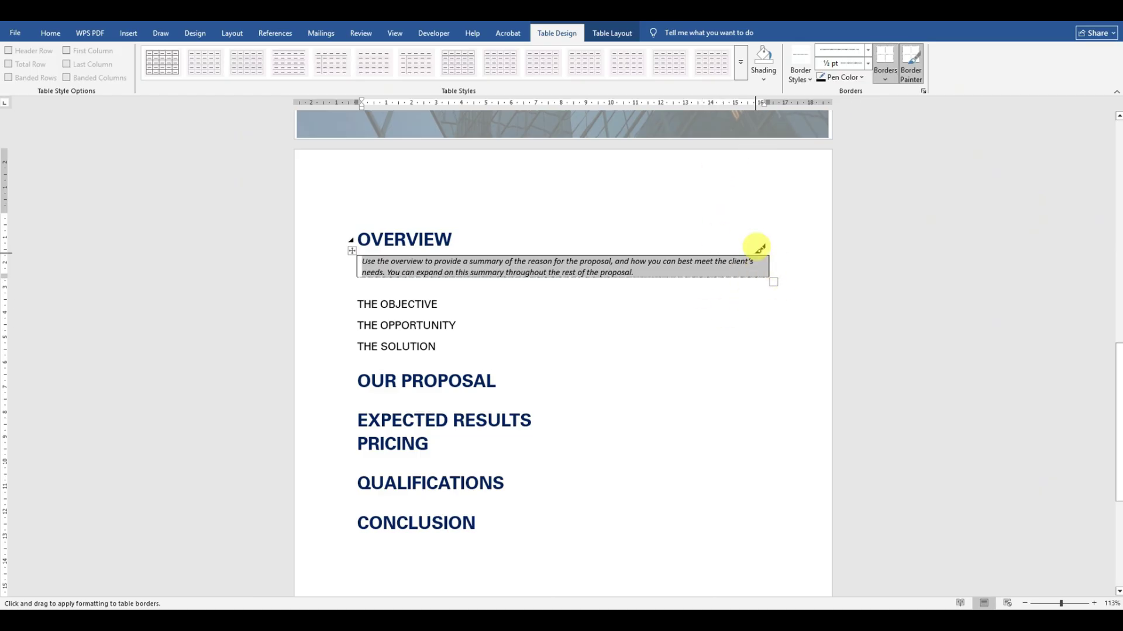
click(755, 255)
click(769, 263)
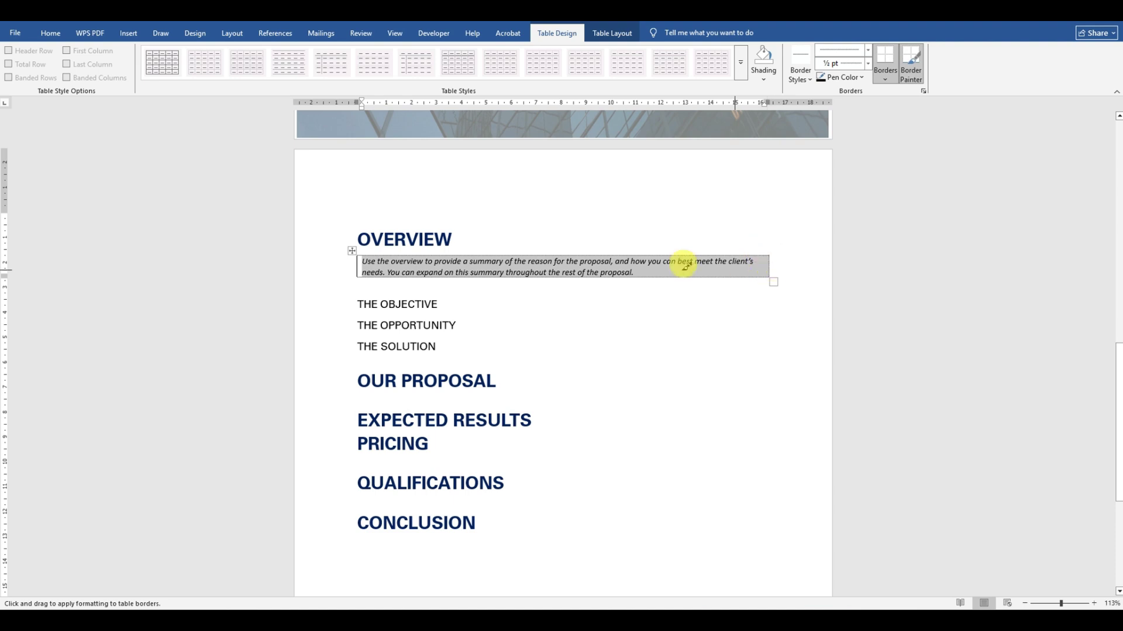
click(359, 260)
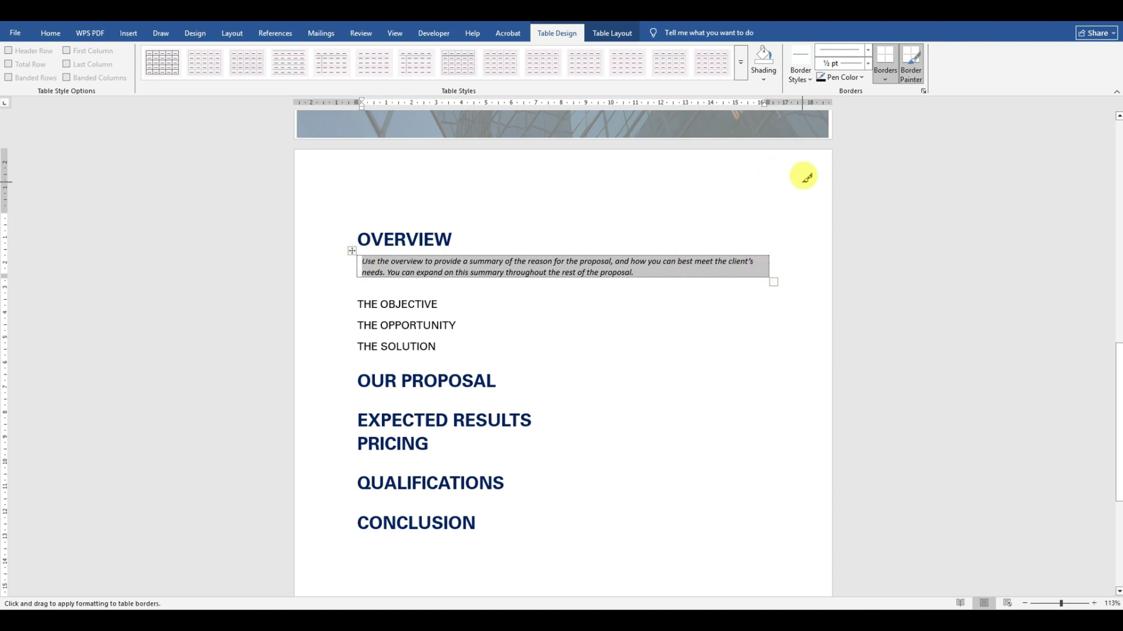
click(937, 212)
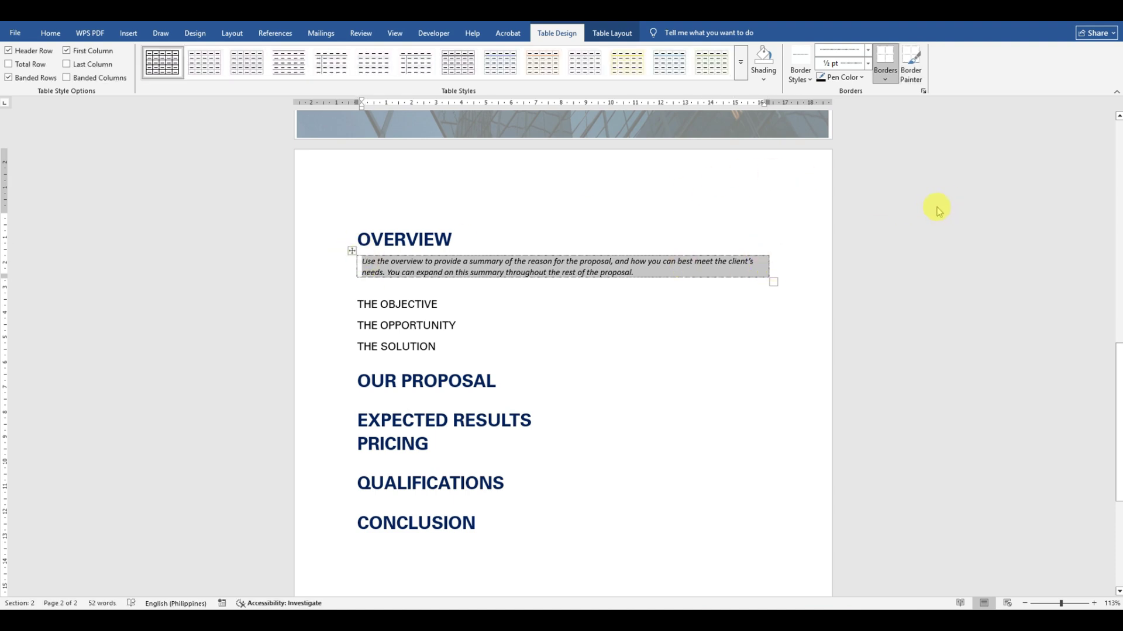
click(803, 271)
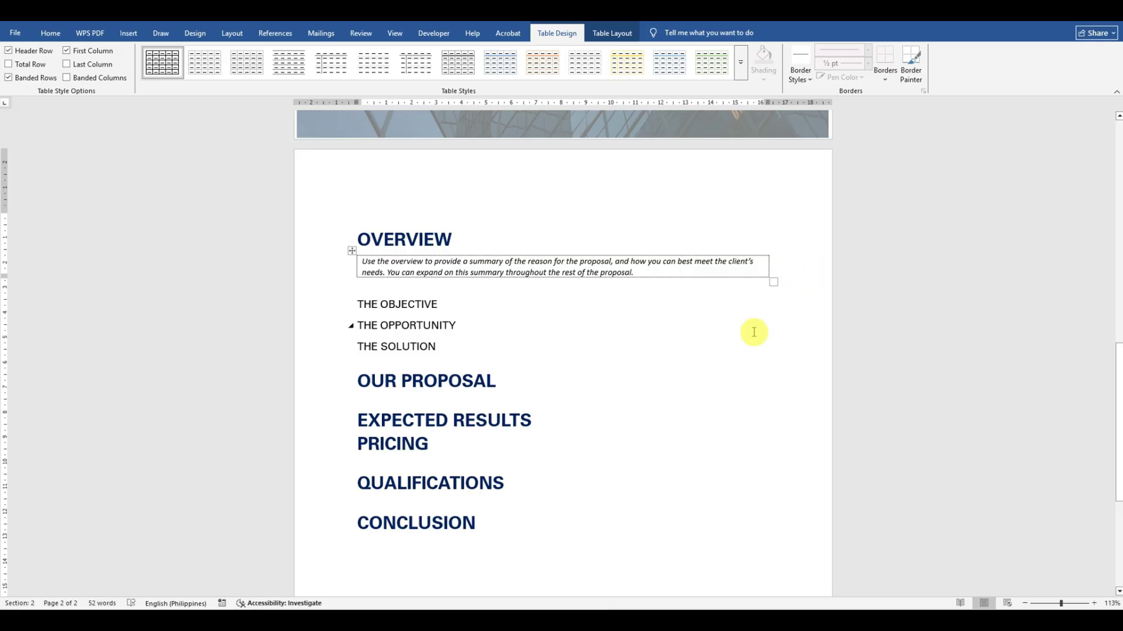
Copy the sample proposal's guidance paragraph for THE OBJECTIVE beneath the same subheading as plain text and make it italic.
scroll(779, 347, down, 3)
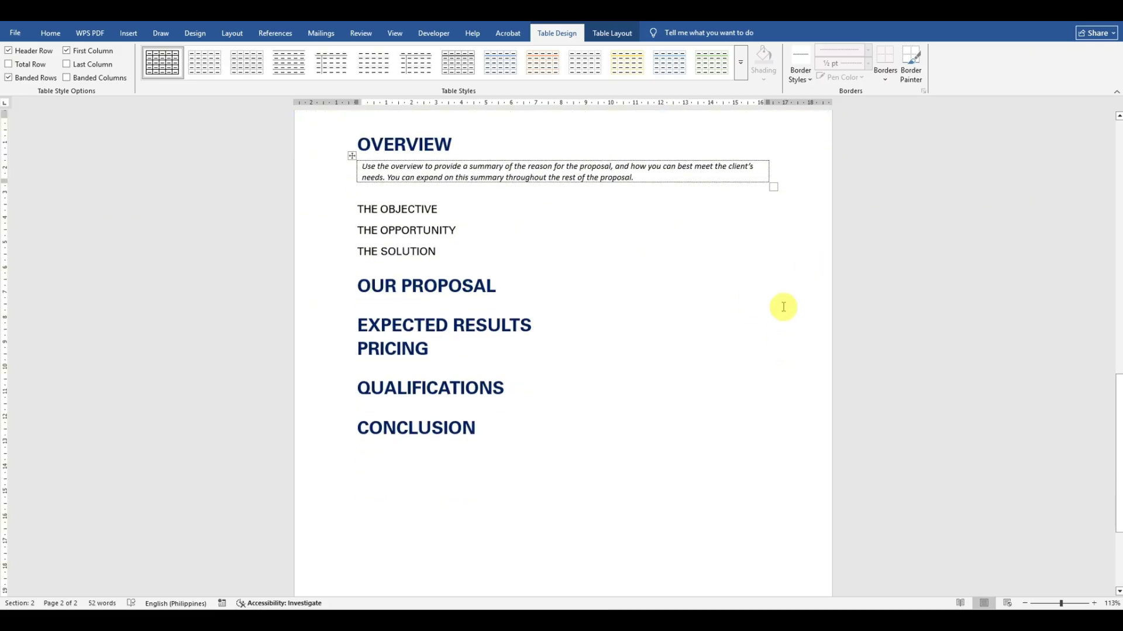
scroll(782, 306, up, 2)
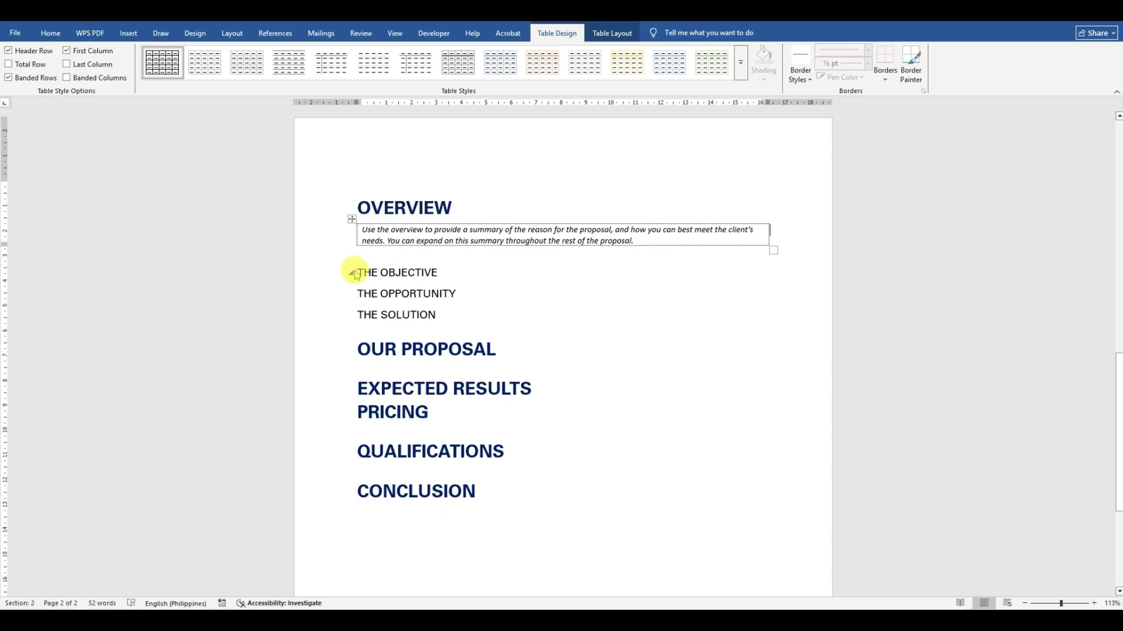
click(457, 270)
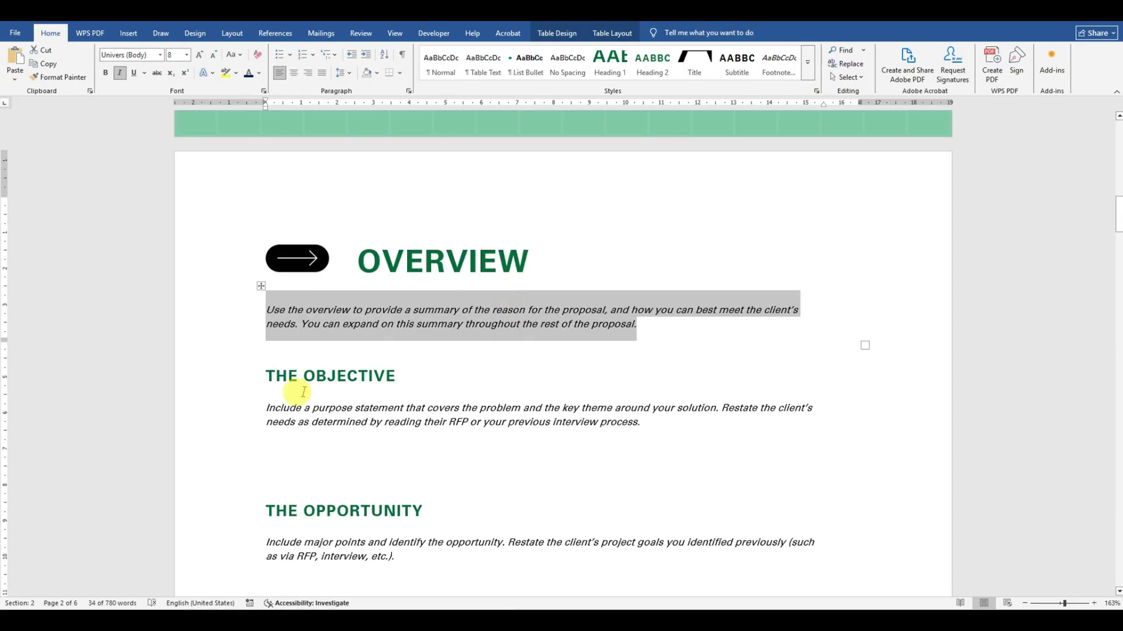
click(336, 410)
drag(339, 411, 639, 422)
key(ctrl+c)
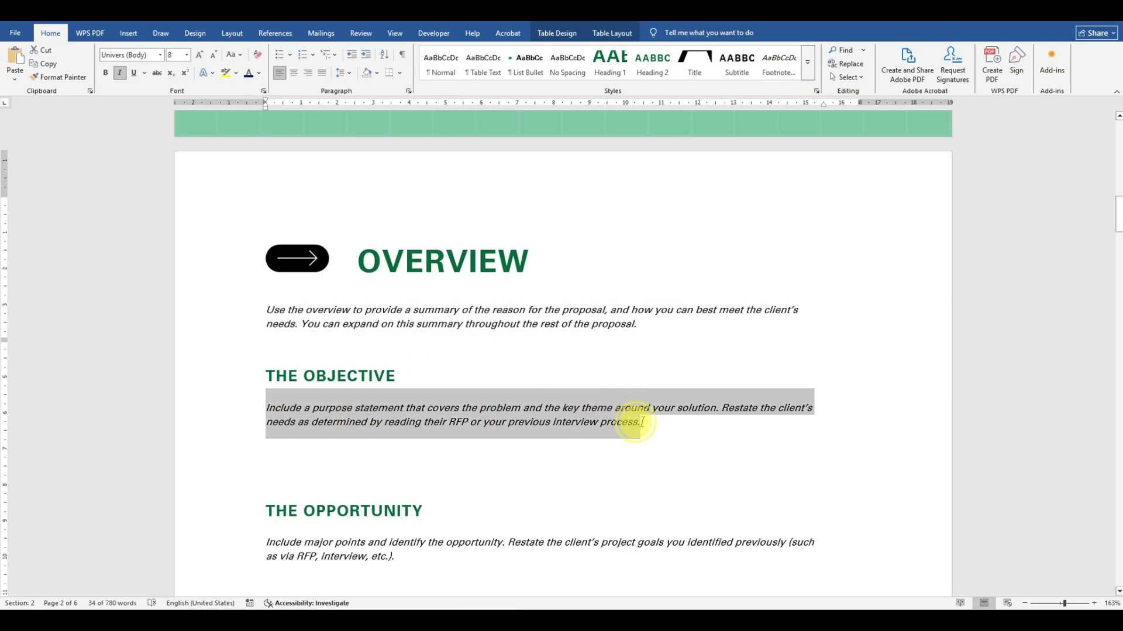
key(alt+Tab)
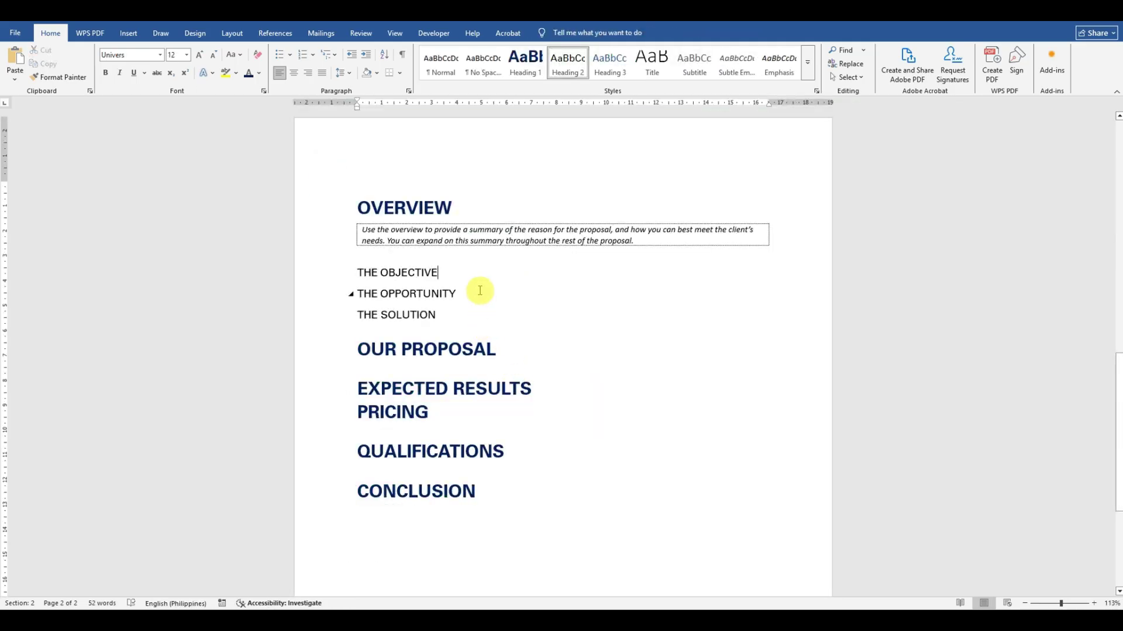
click(471, 274)
key(Return)
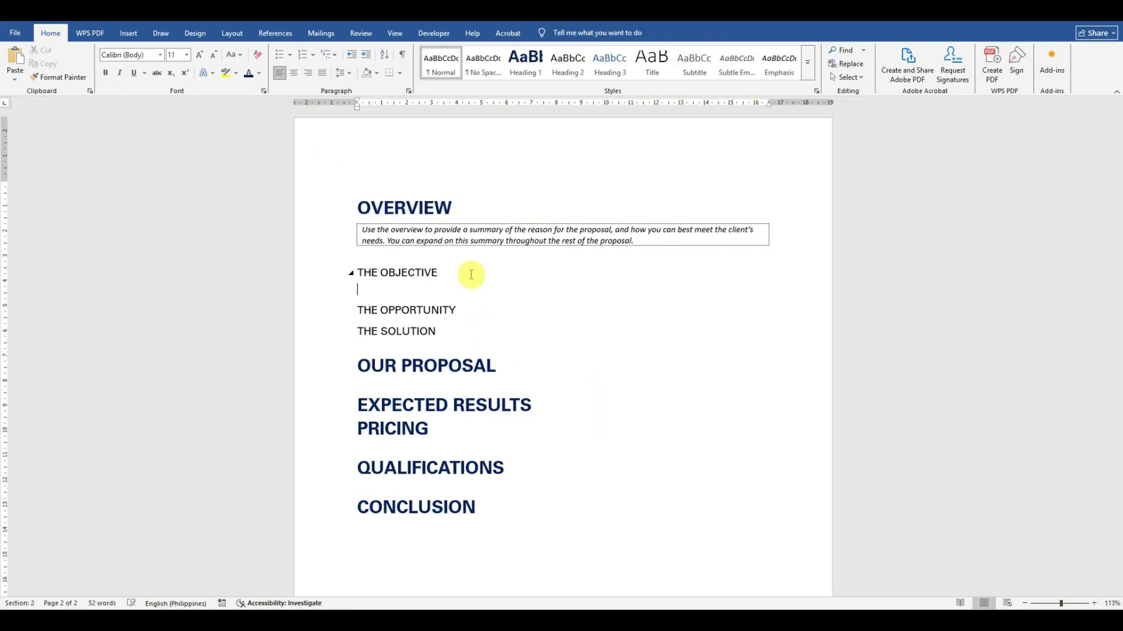
key(ctrl+v)
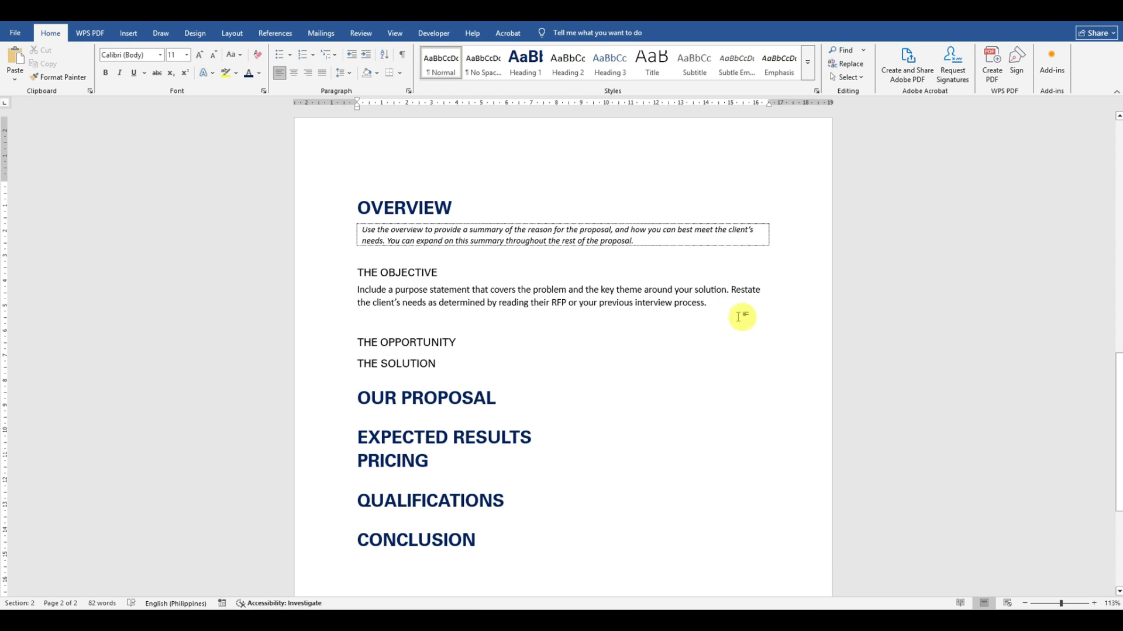
drag(716, 306, 358, 290)
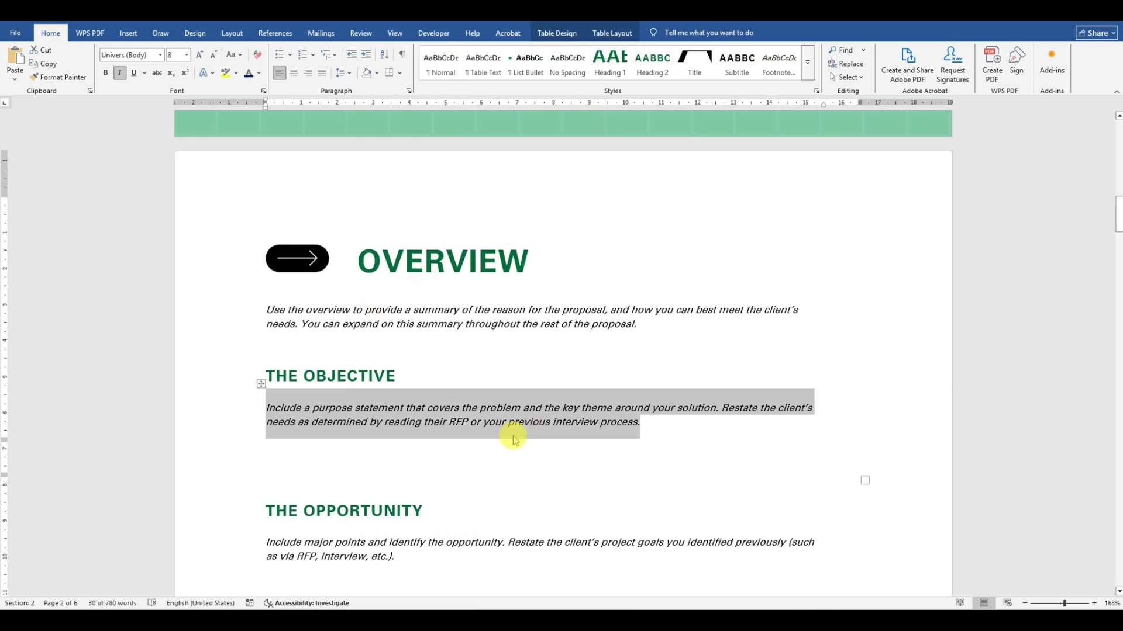
Copy the sample proposal's guidance paragraph for THE OPPORTUNITY beneath the same subheading as plain text and italicize it.
scroll(450, 414, down, 1)
drag(268, 406, 401, 421)
key(ctrl+c)
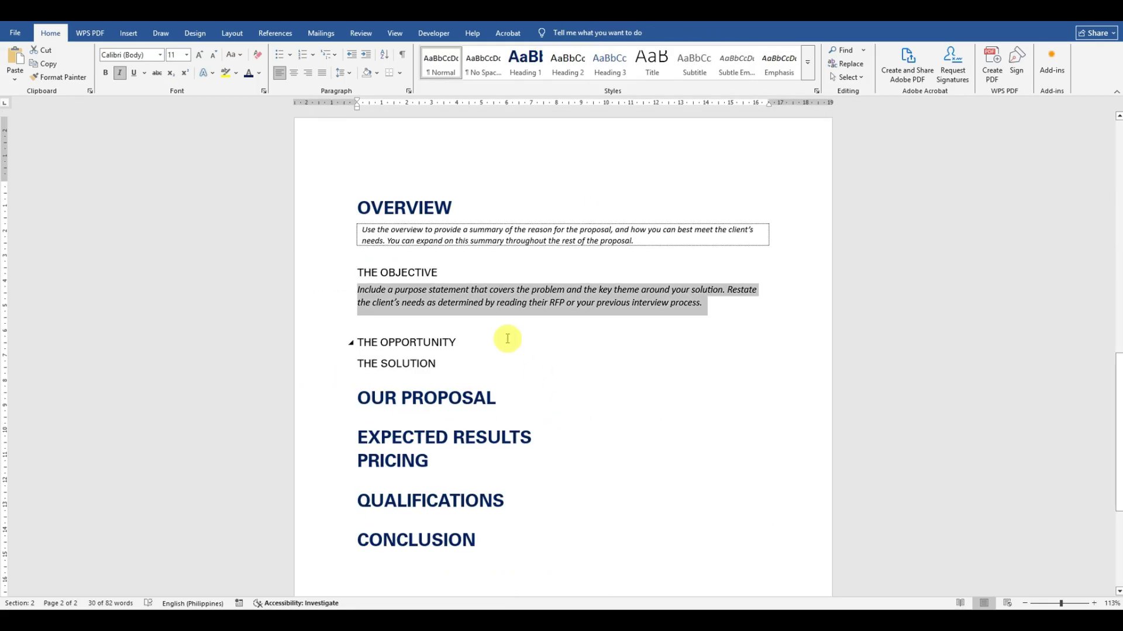
click(499, 330)
key(Return)
key(ctrl+v)
key(Return)
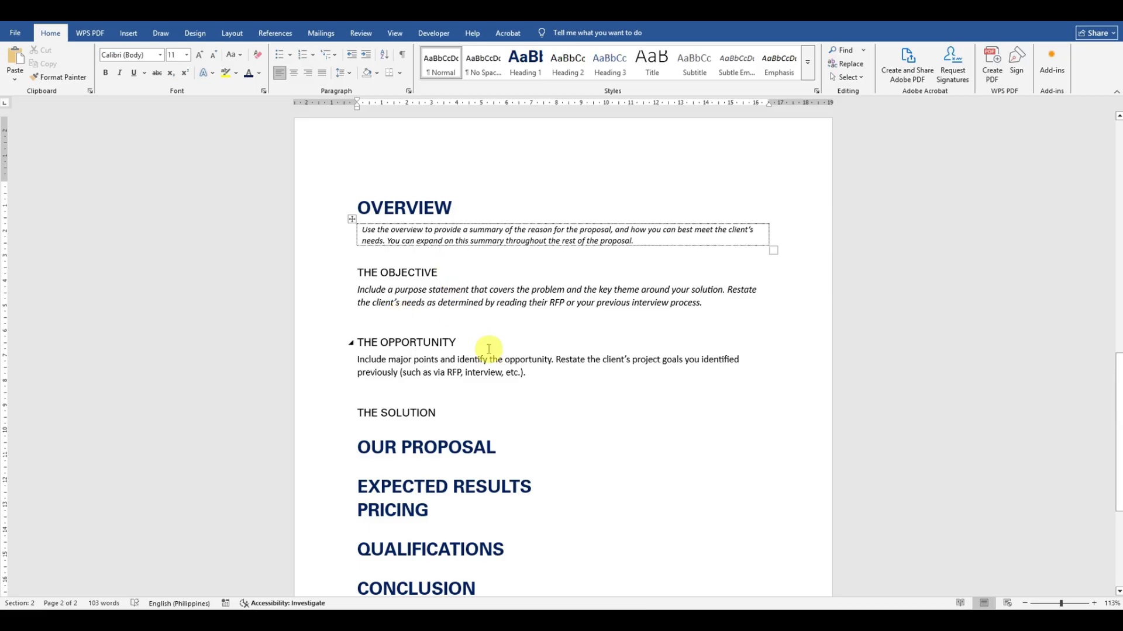
drag(529, 376, 364, 364)
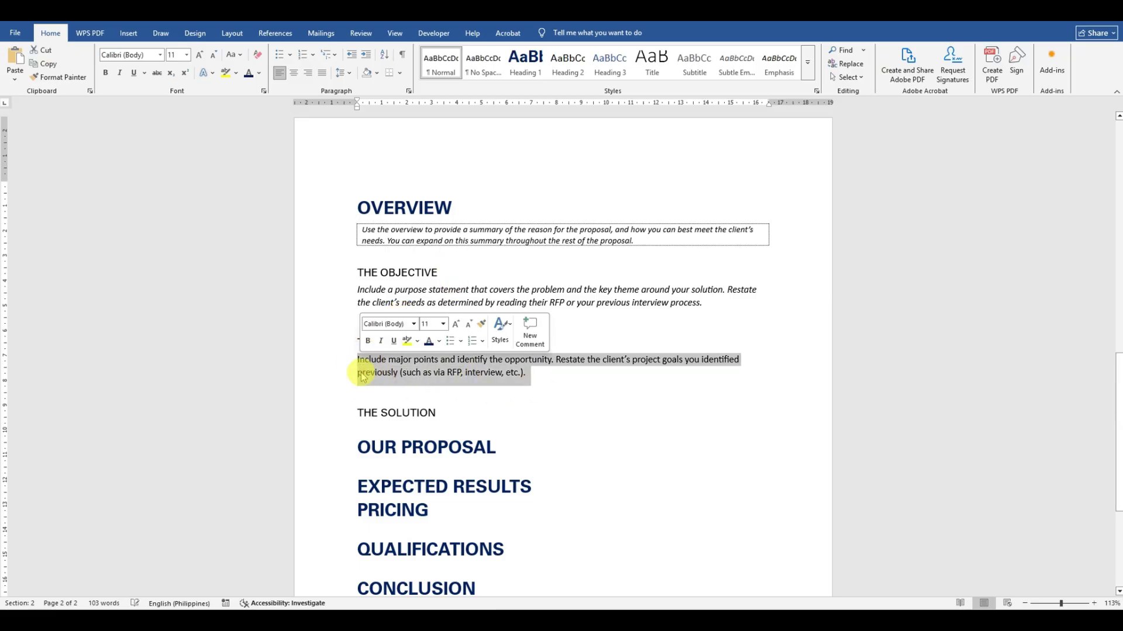
key(ctrl+i)
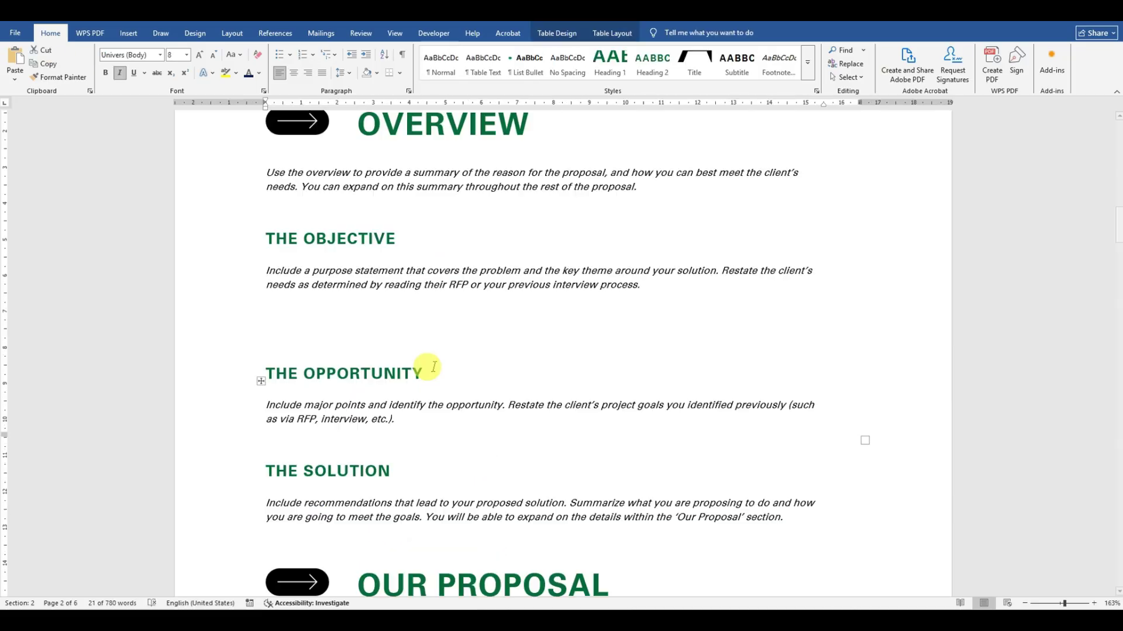
Copy the sample proposal's guidance paragraph for THE SOLUTION beneath the same subheading as plain text and italicize it.
scroll(432, 380, down, 5)
drag(264, 319, 824, 332)
key(ctrl+c)
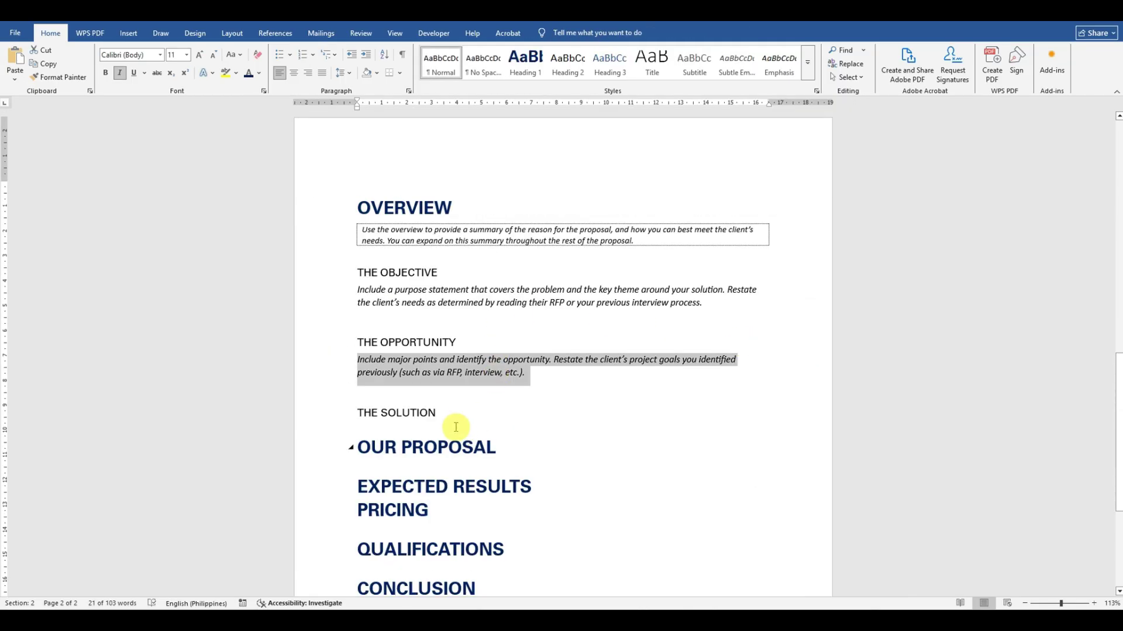
click(458, 412)
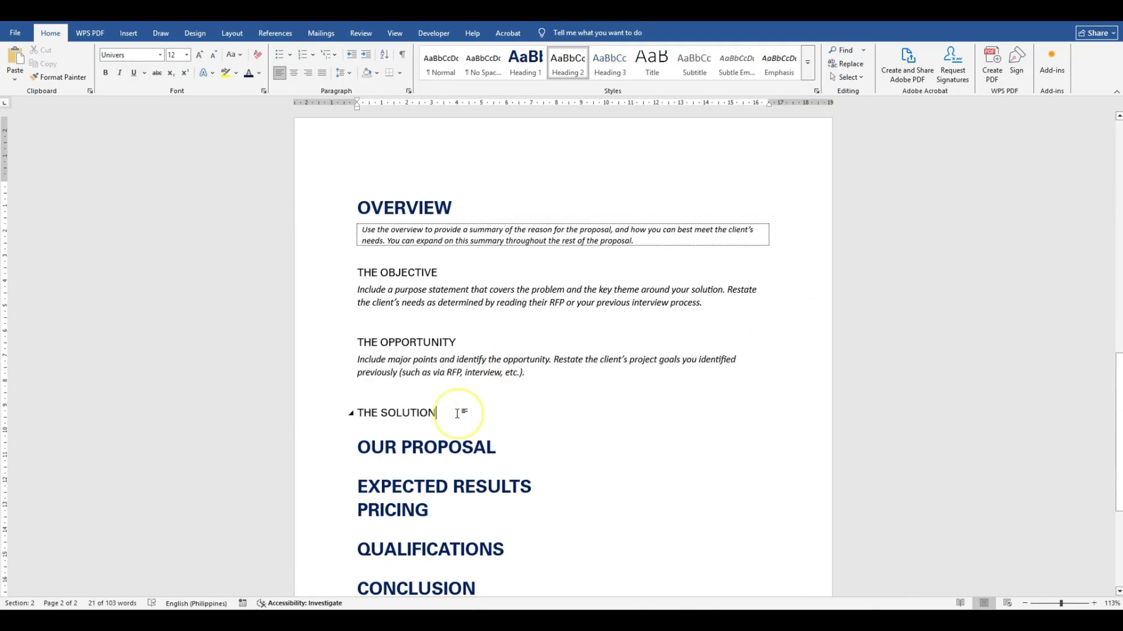
key(Return)
key(ctrl+v)
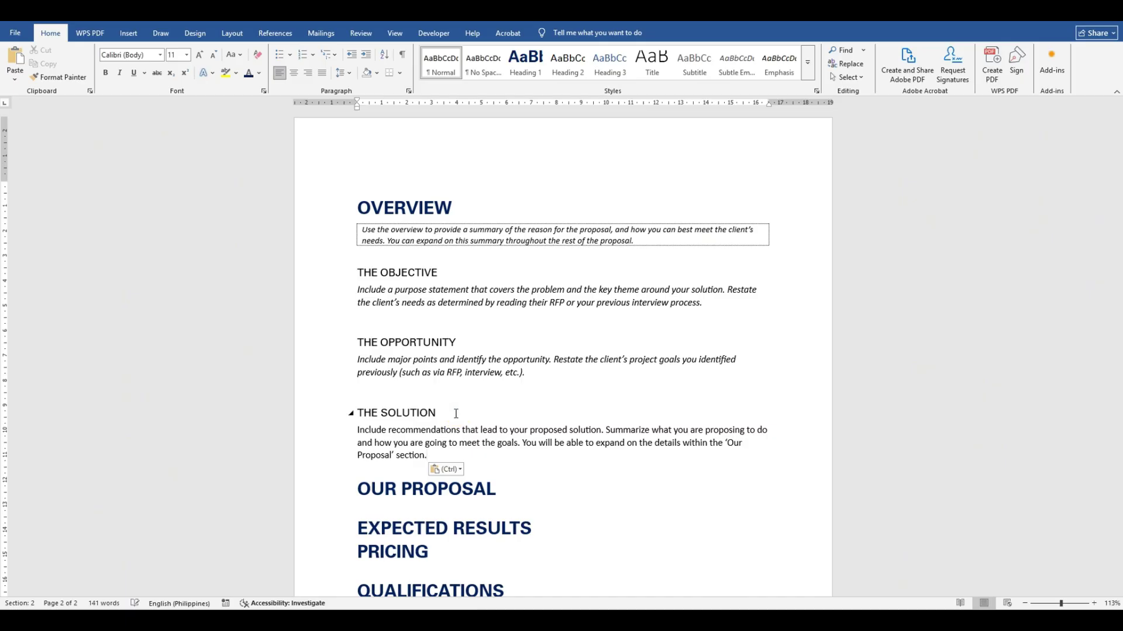
drag(432, 457, 358, 431)
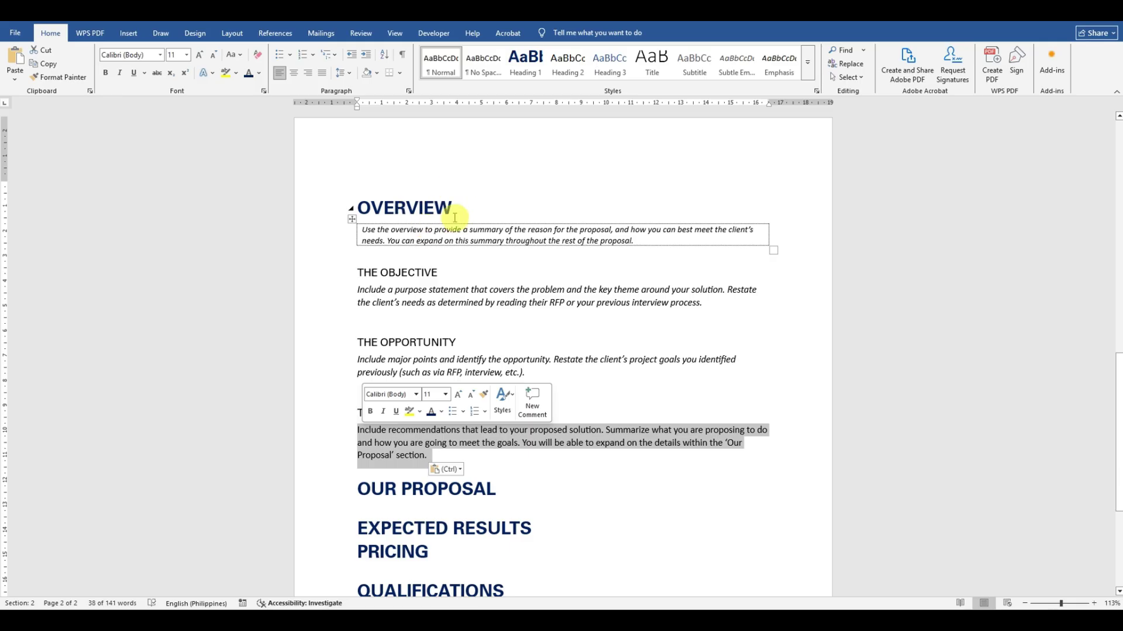
click(121, 74)
click(562, 398)
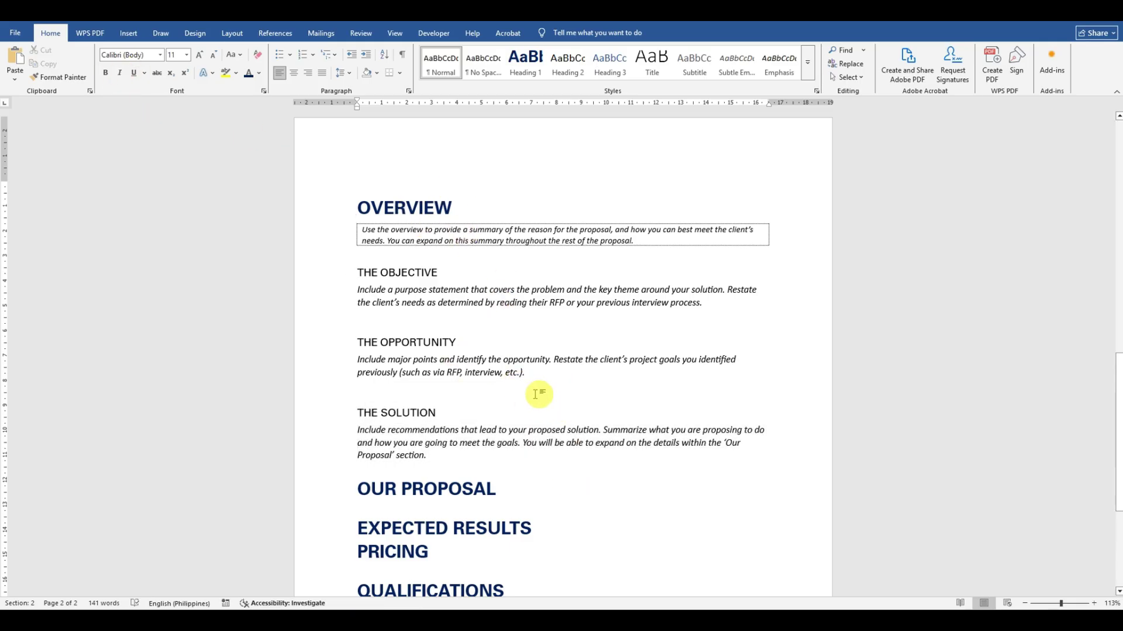
Modify the Heading 2 style so that the subheadings are bold.
double_click(393, 274)
click(349, 273)
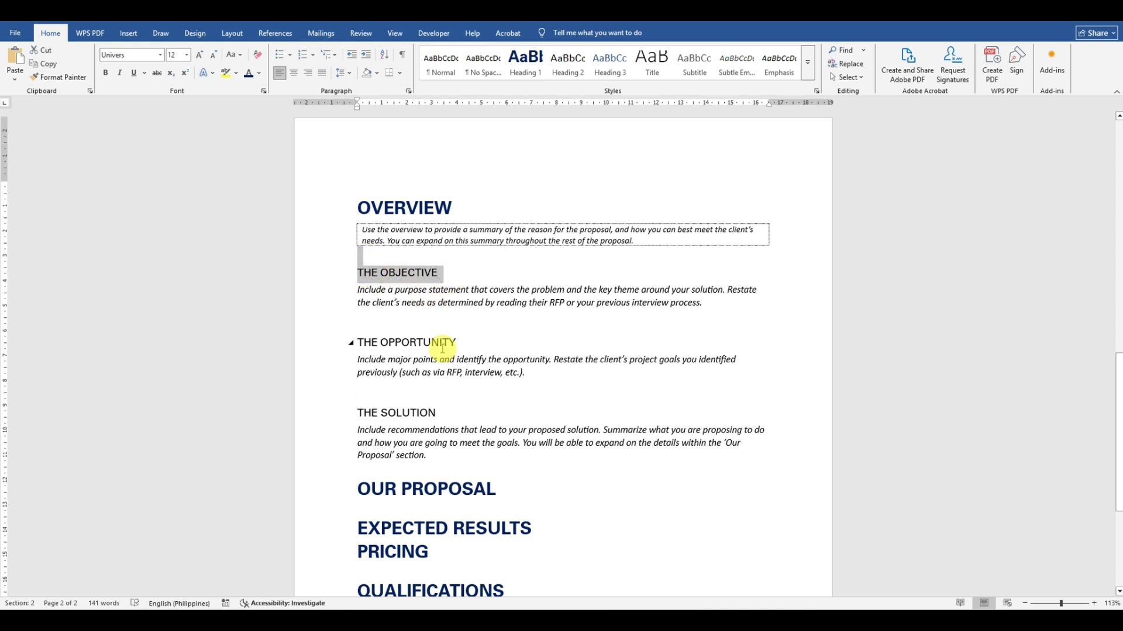
click(459, 342)
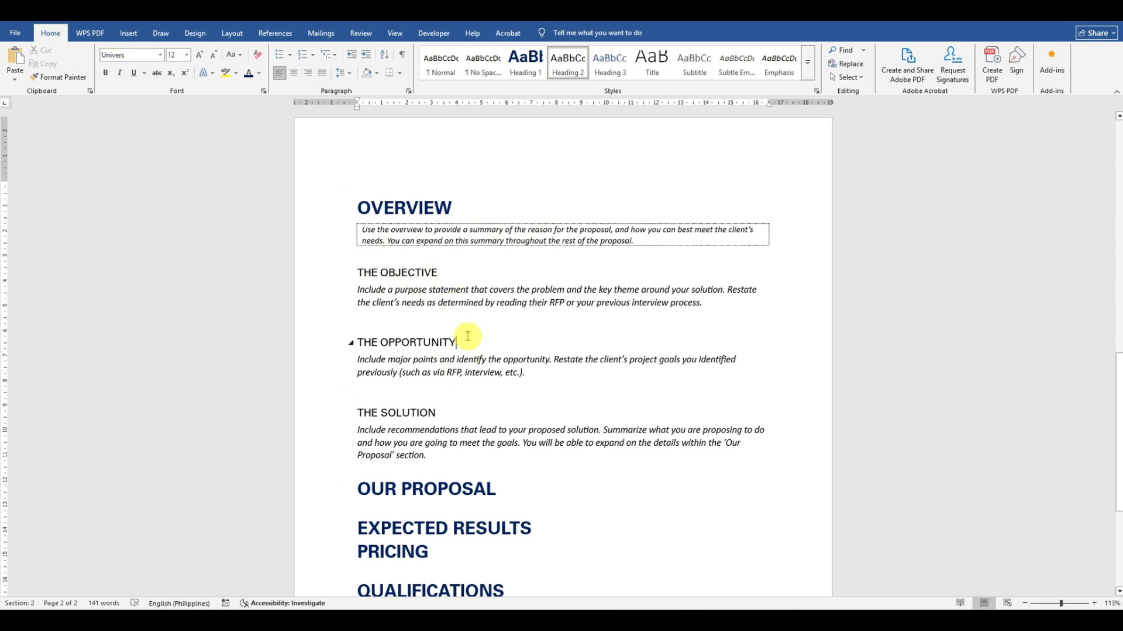
right_click(578, 62)
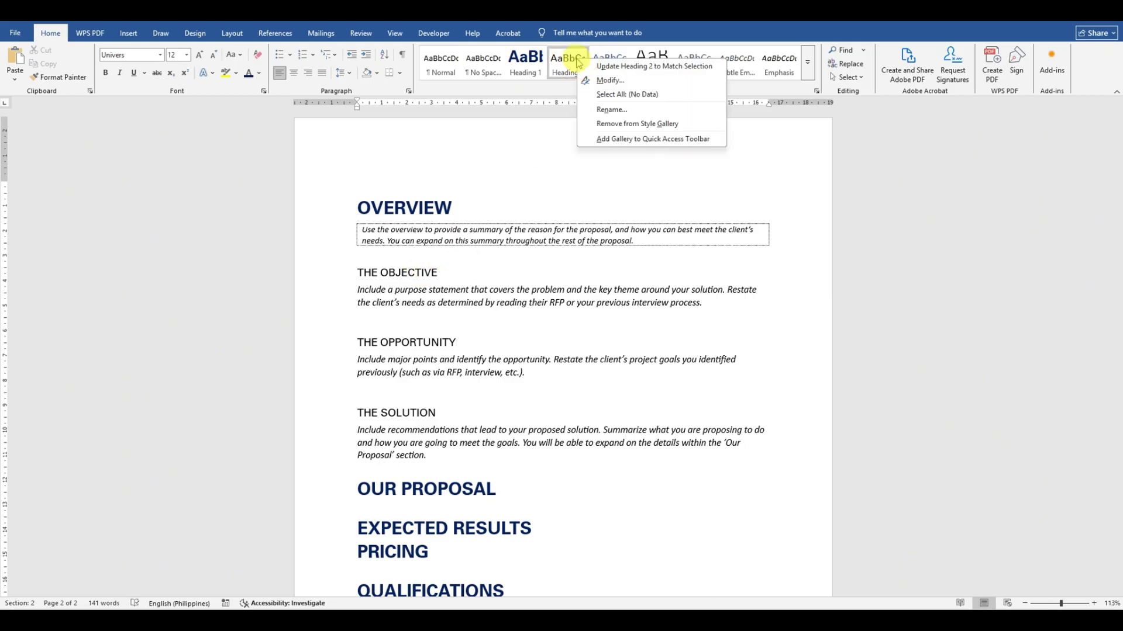
click(617, 83)
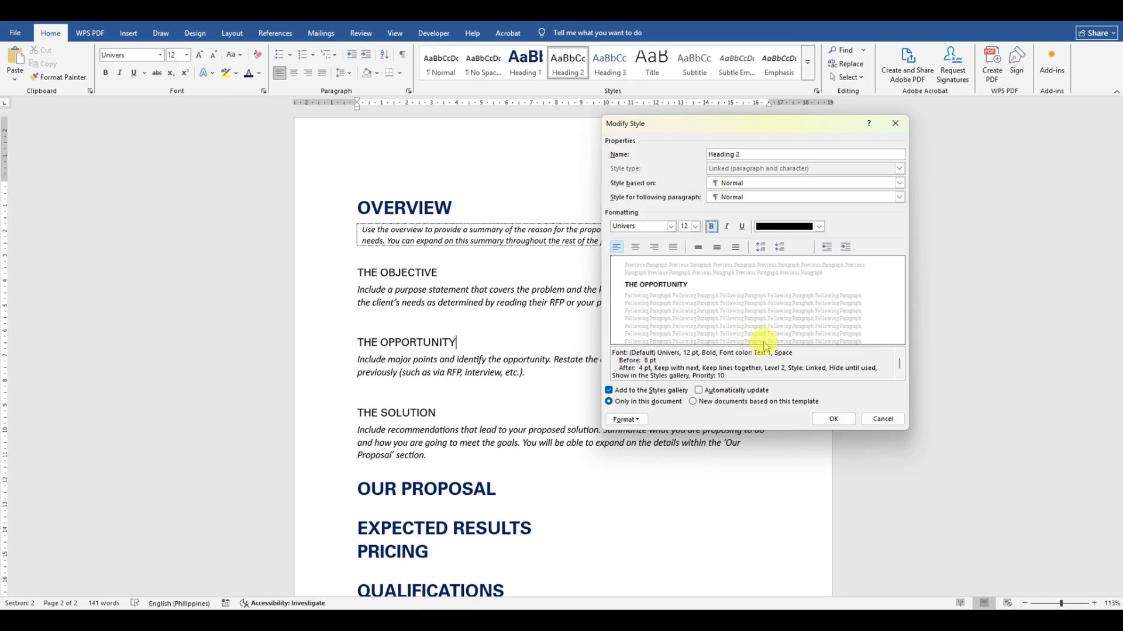
click(833, 421)
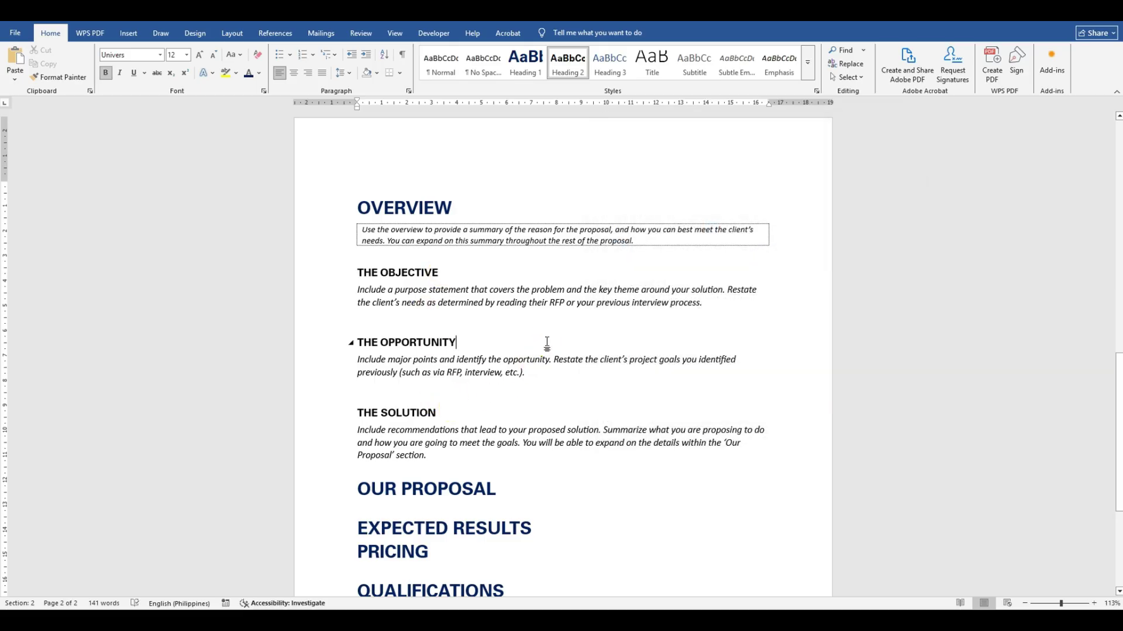
Copy the sample proposal's three guidance paragraphs for OUR PROPOSAL and paste them beneath the same heading in the new document.
scroll(575, 422, down, 4)
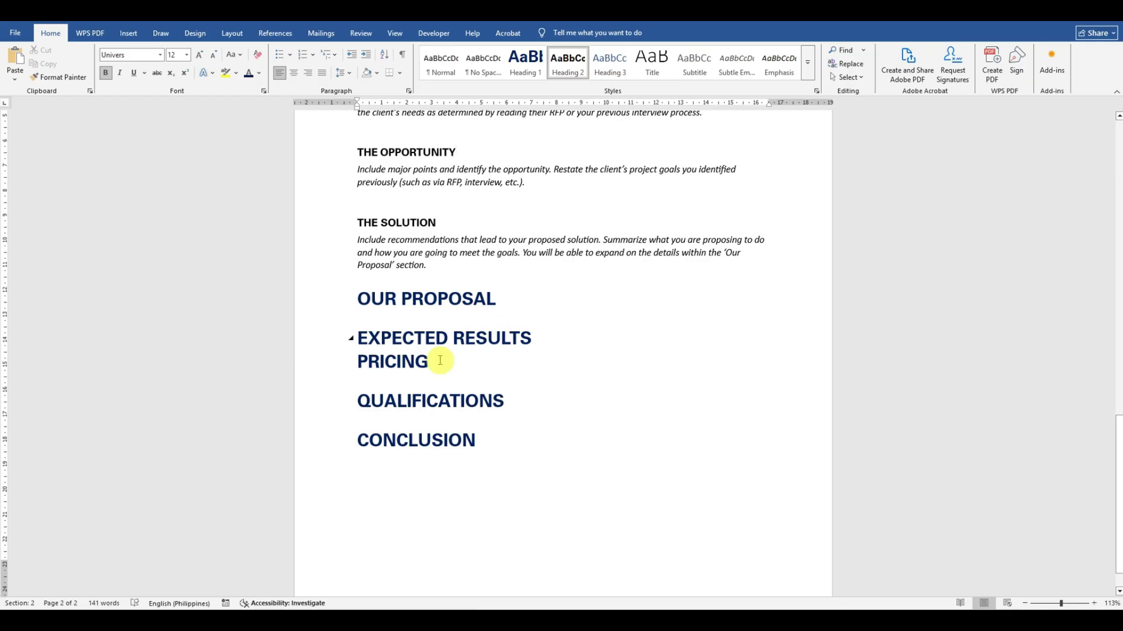
mouse_move(304, 621)
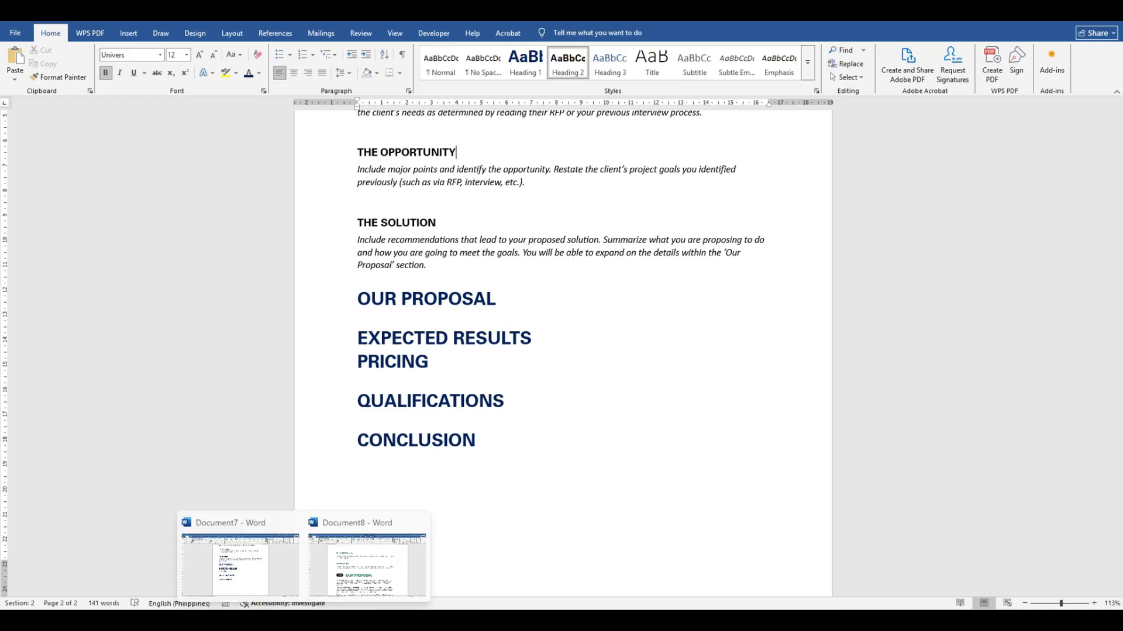
click(357, 584)
scroll(581, 431, down, 4)
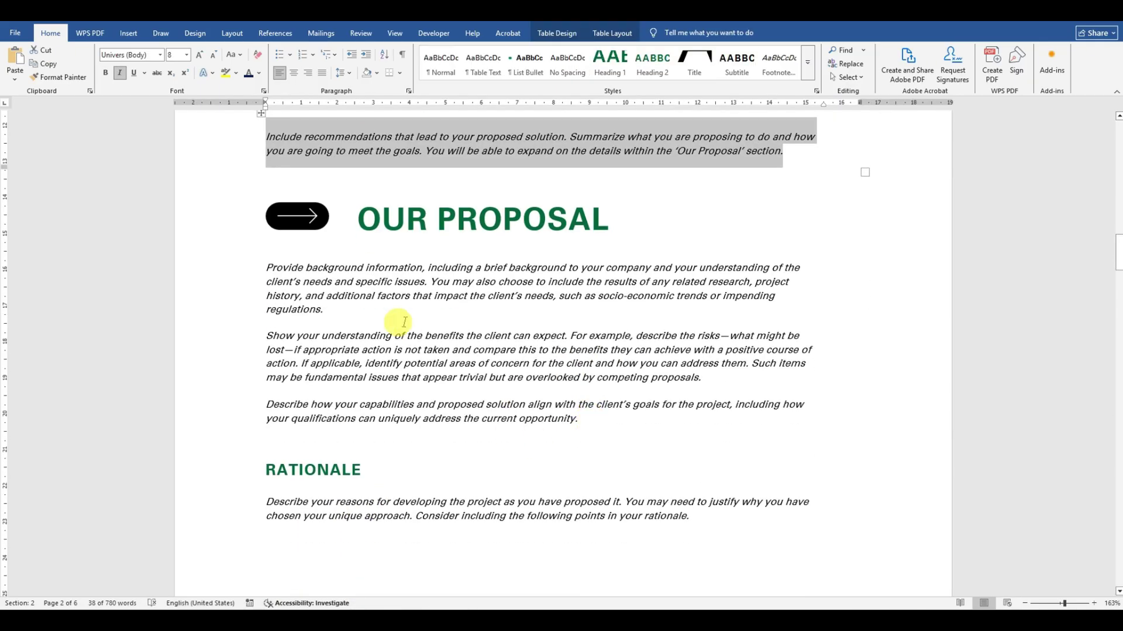
drag(267, 265, 635, 422)
key(ctrl+c)
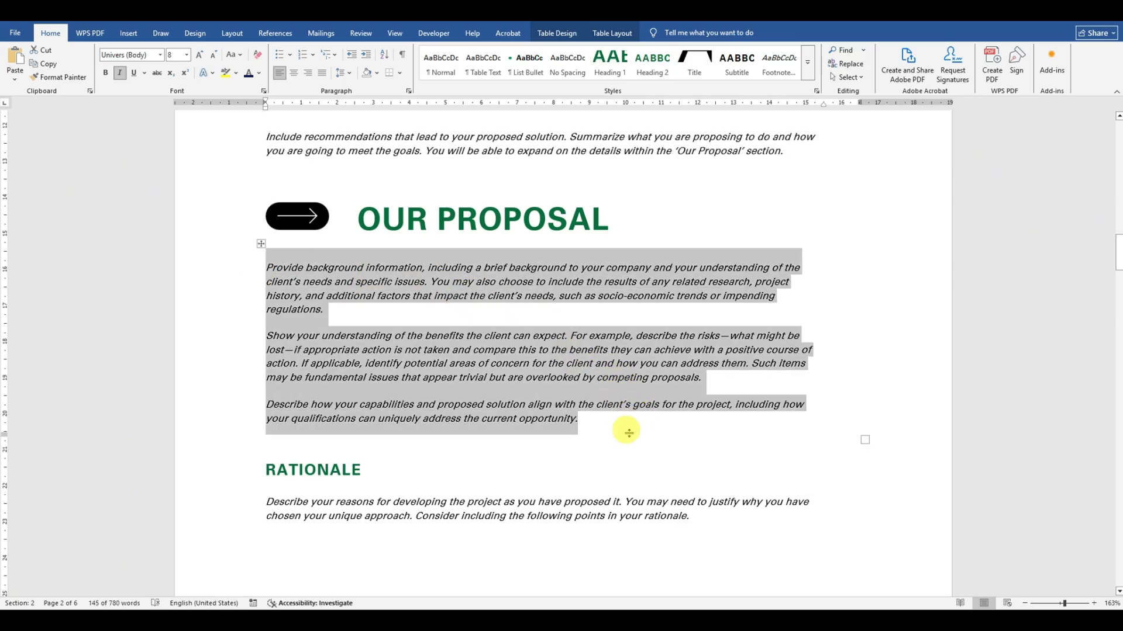
key(alt+Tab)
click(509, 299)
key(Return)
key(ctrl+v)
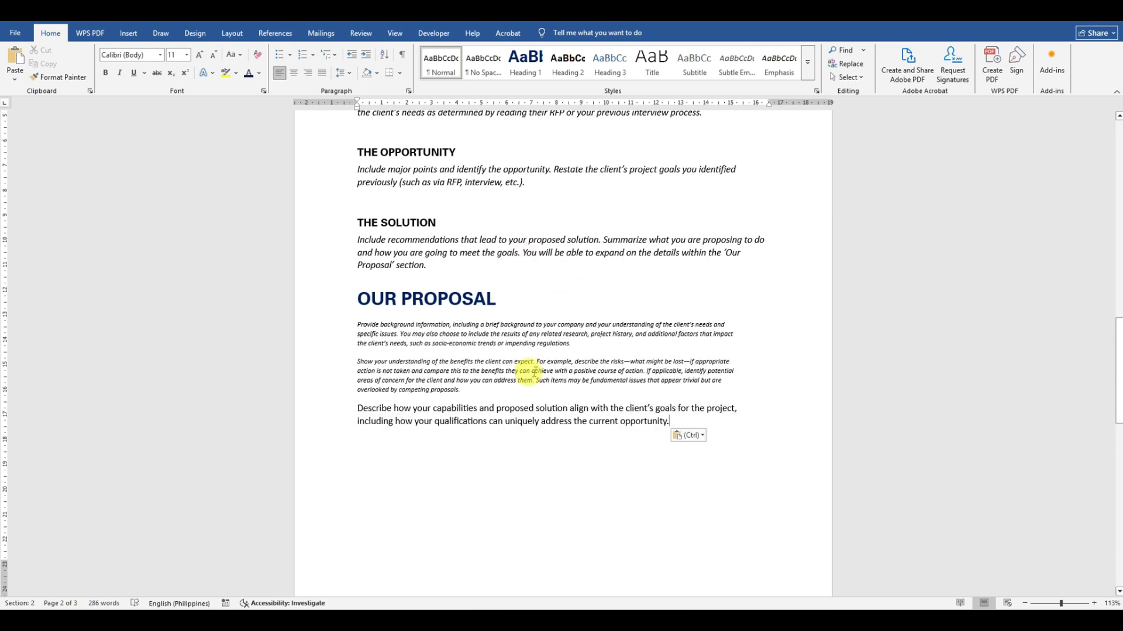
Set all three pasted OUR PROPOSAL paragraphs to 10 pt italic.
scroll(536, 371, down, 3)
drag(670, 295, 316, 257)
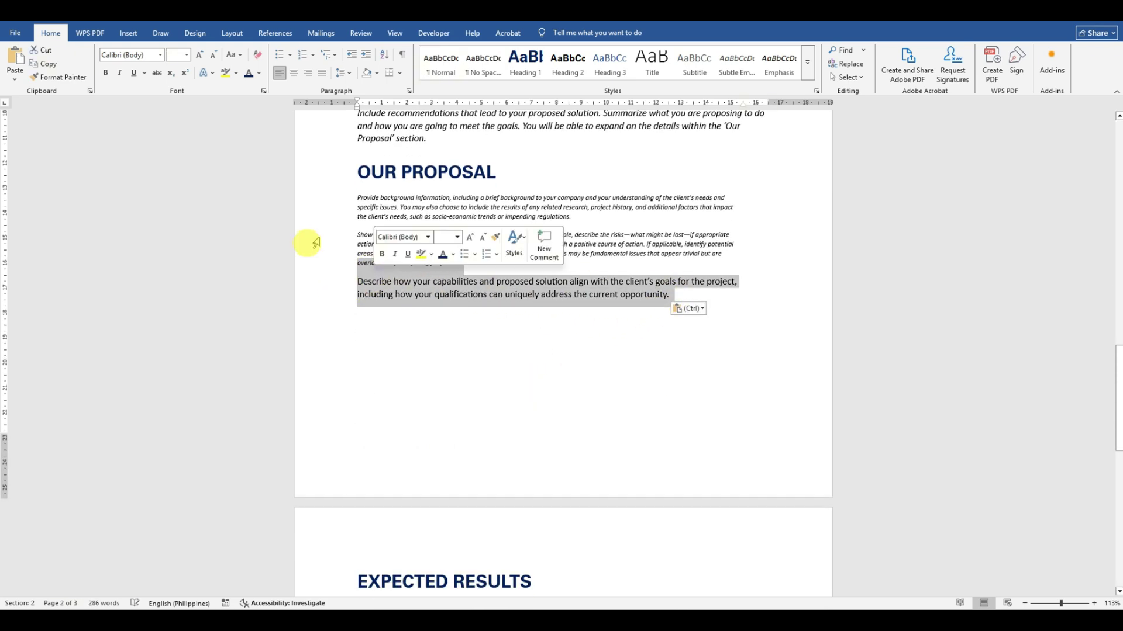
click(120, 74)
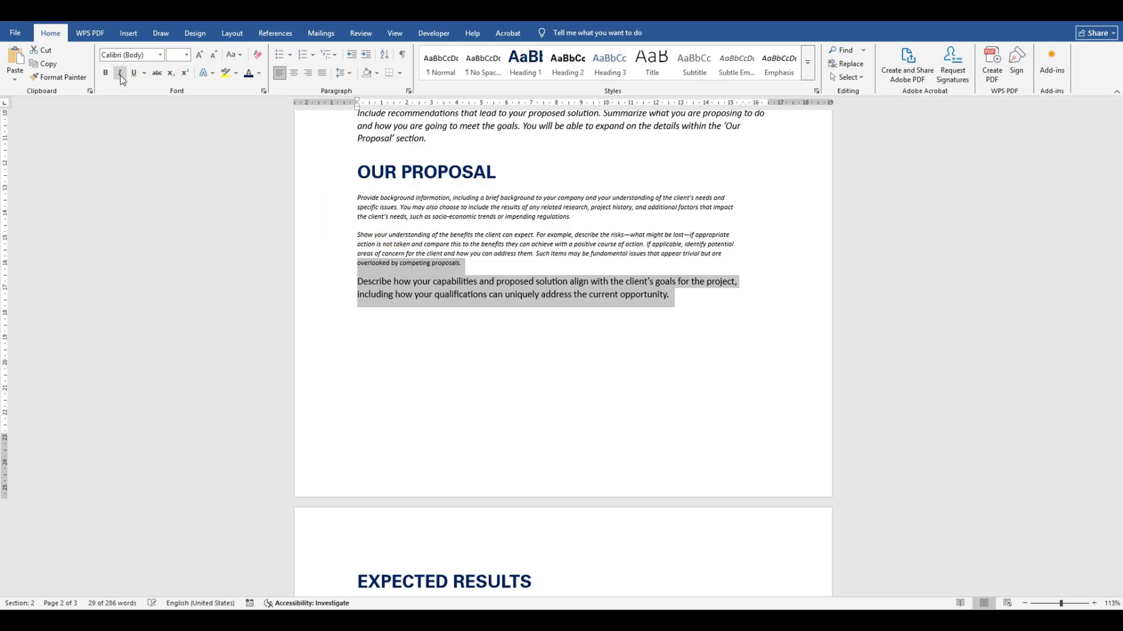
click(531, 255)
drag(675, 301, 345, 201)
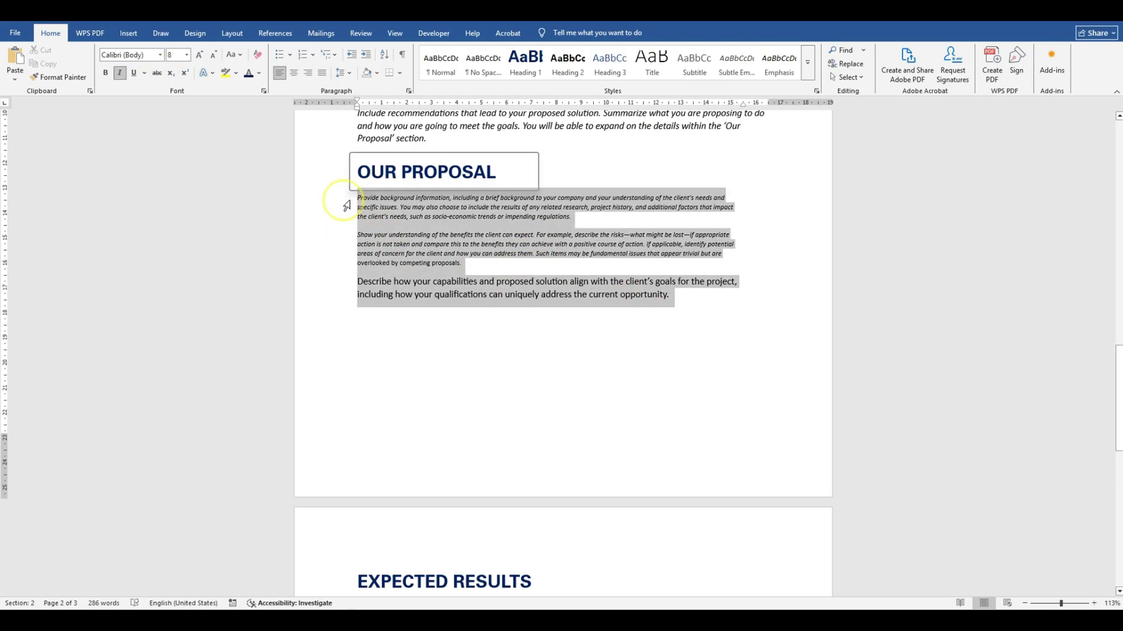
click(186, 57)
click(176, 91)
click(122, 75)
click(122, 75)
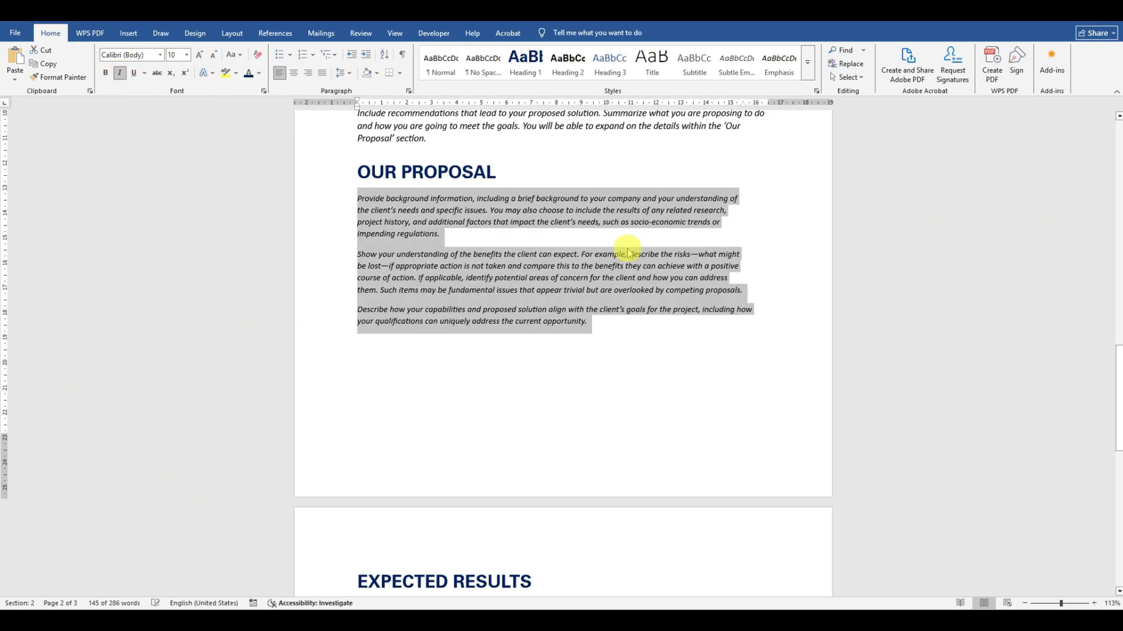
Copy the sample proposal's RATIONALE subheading and paste it below the OUR PROPOSAL guidance paragraphs.
click(599, 327)
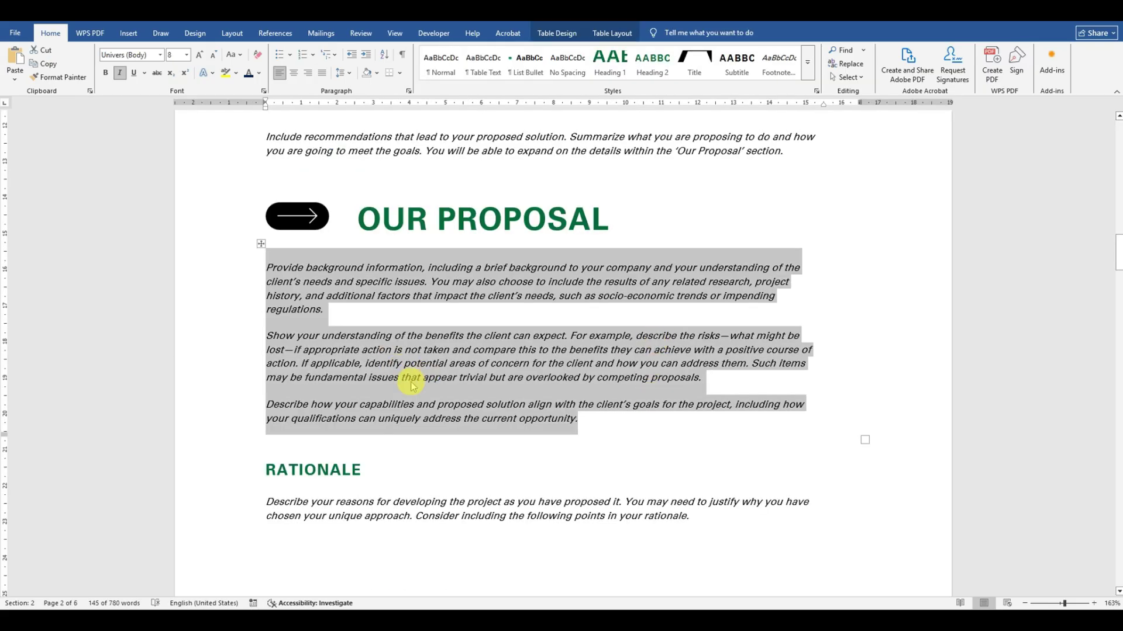
scroll(412, 386, down, 3)
scroll(377, 351, down, 9)
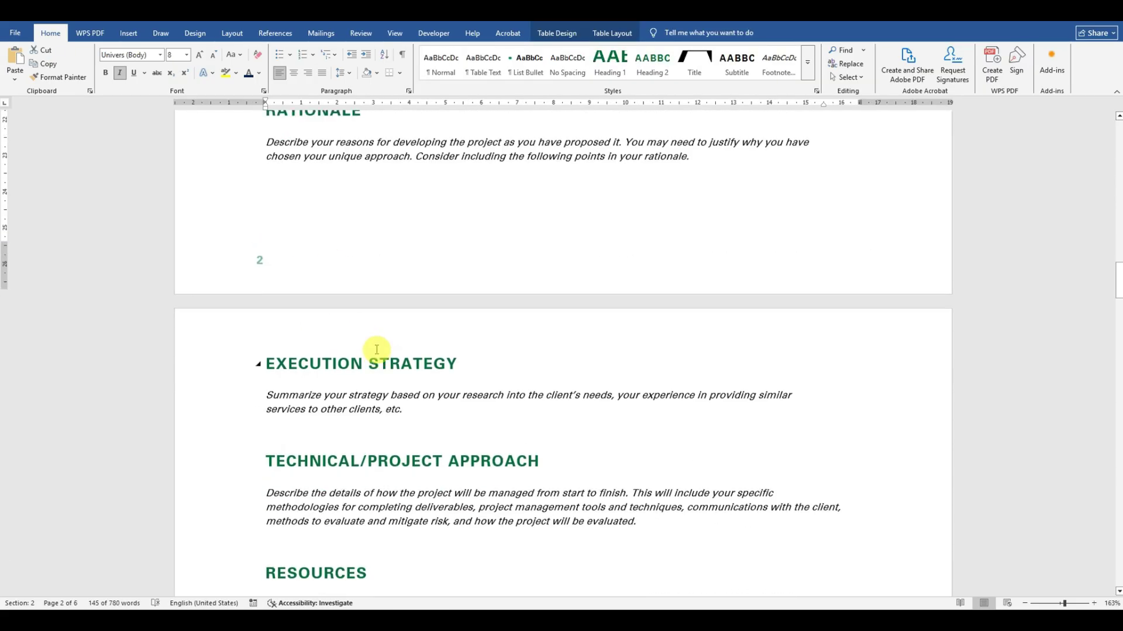
scroll(386, 376, down, 10)
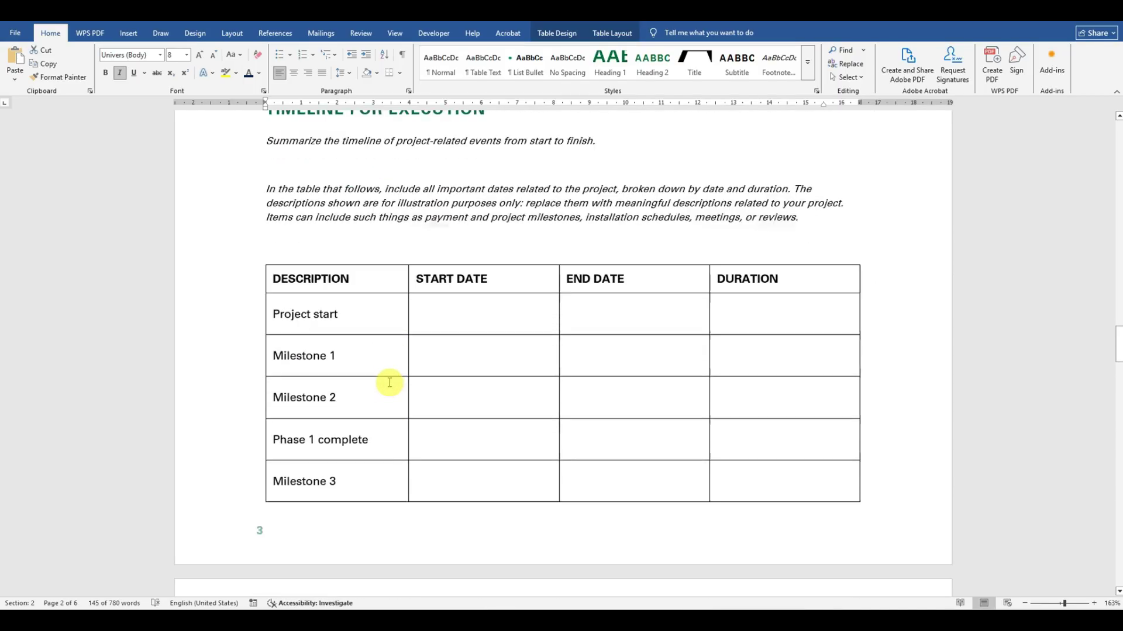
scroll(397, 409, up, 18)
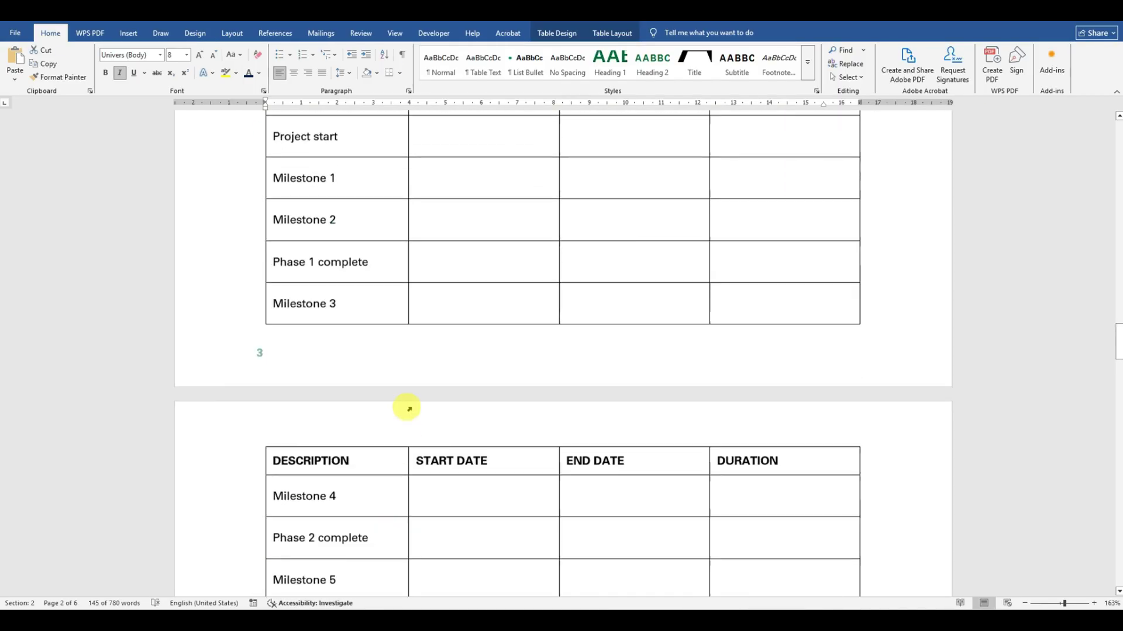
scroll(471, 389, up, 5)
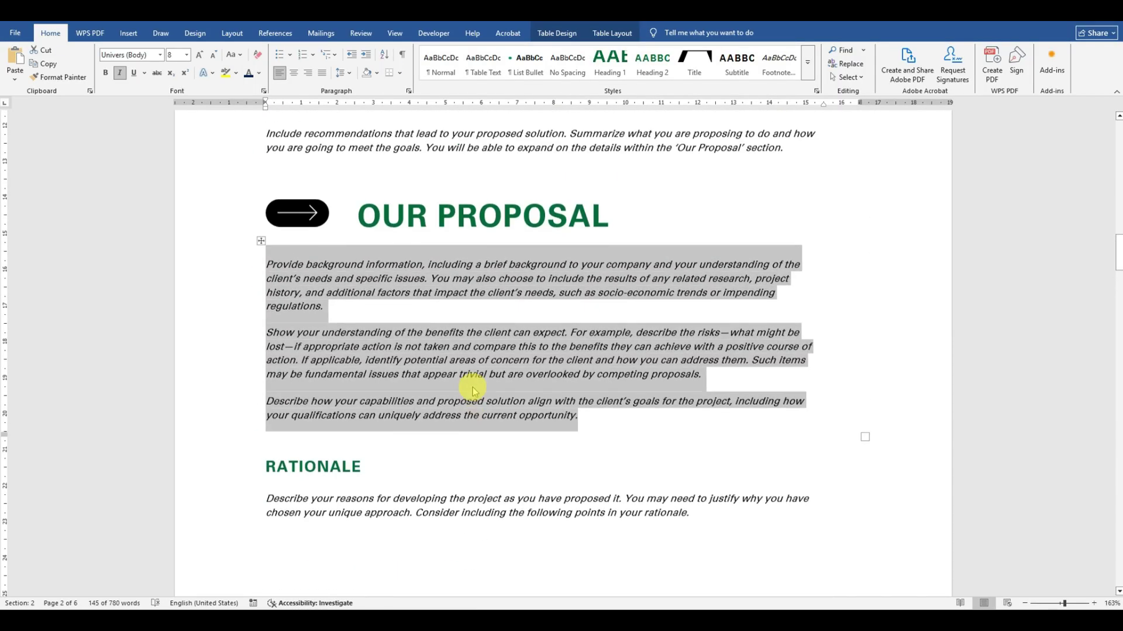
scroll(401, 419, down, 1)
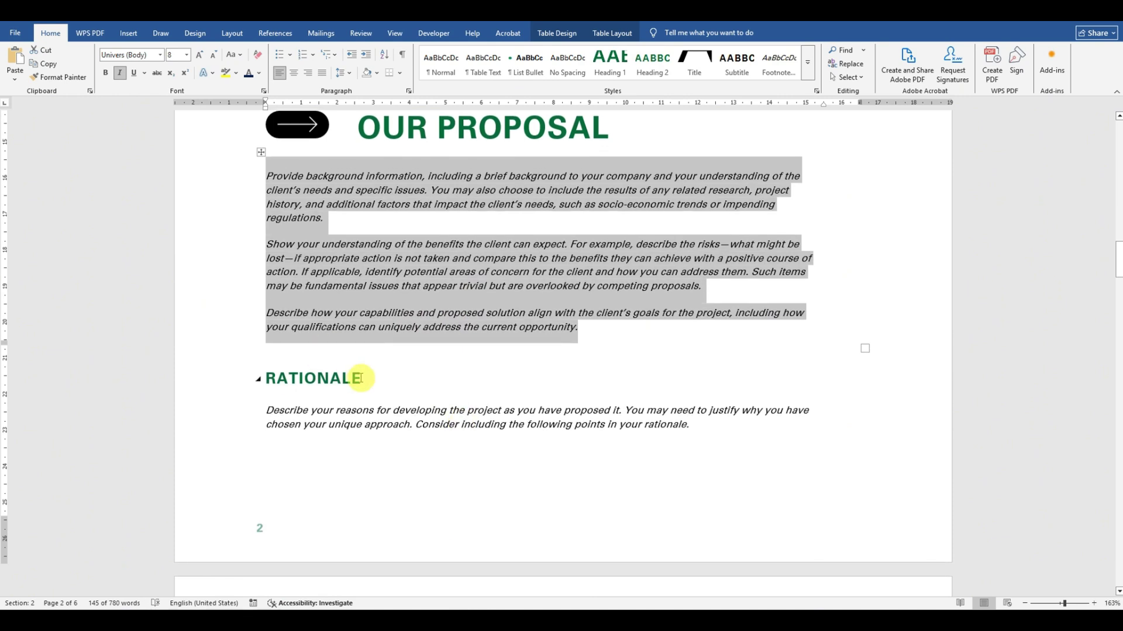
drag(357, 378, 261, 380)
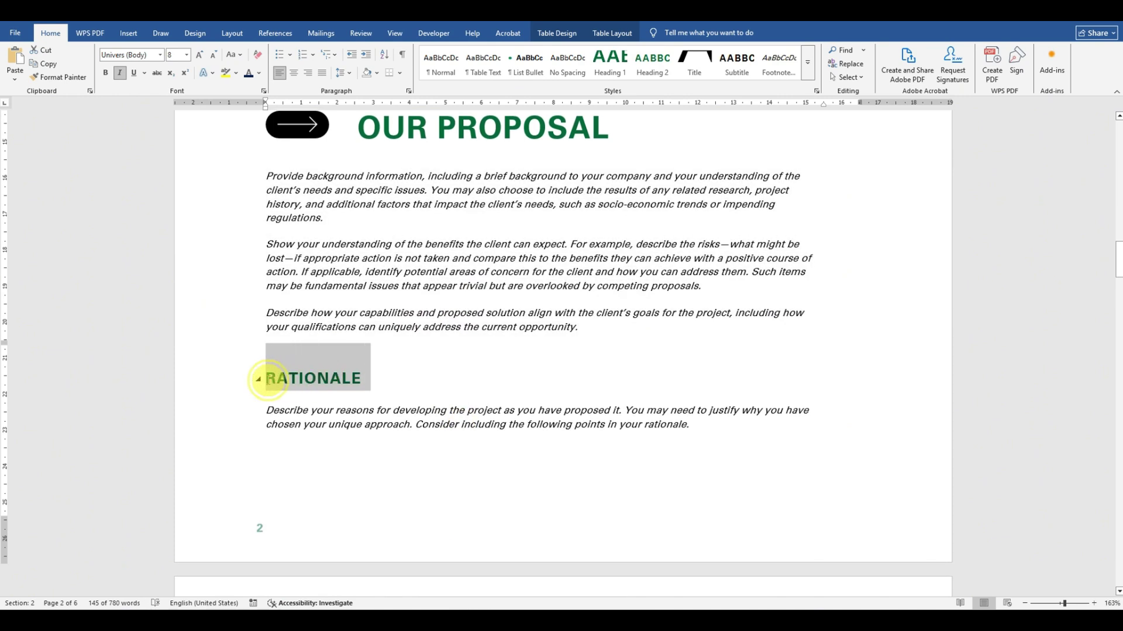
mouse_move(303, 620)
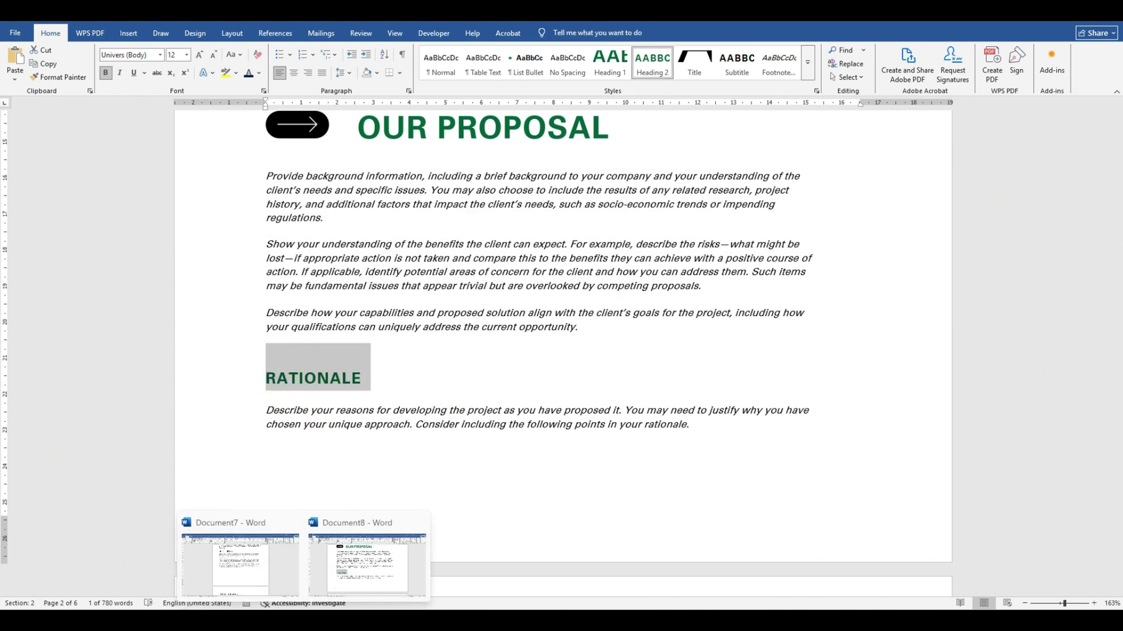
click(280, 583)
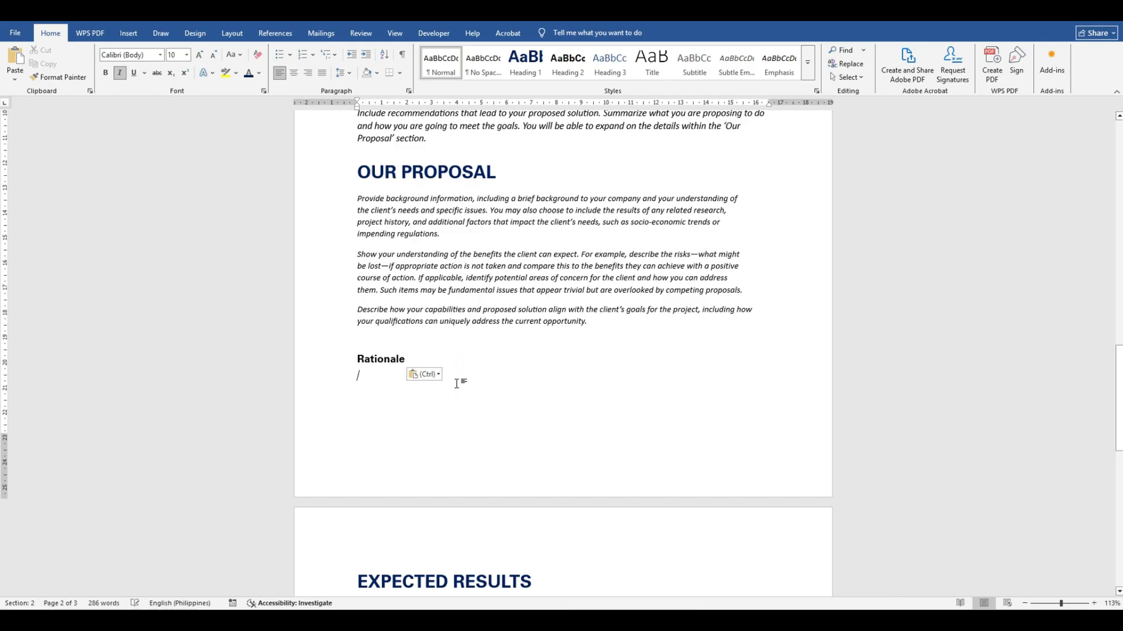
Copy the sample's EXECUTION STRATEGY subheading and paste it beneath Rationale.
key(alt+Tab)
scroll(358, 466, down, 6)
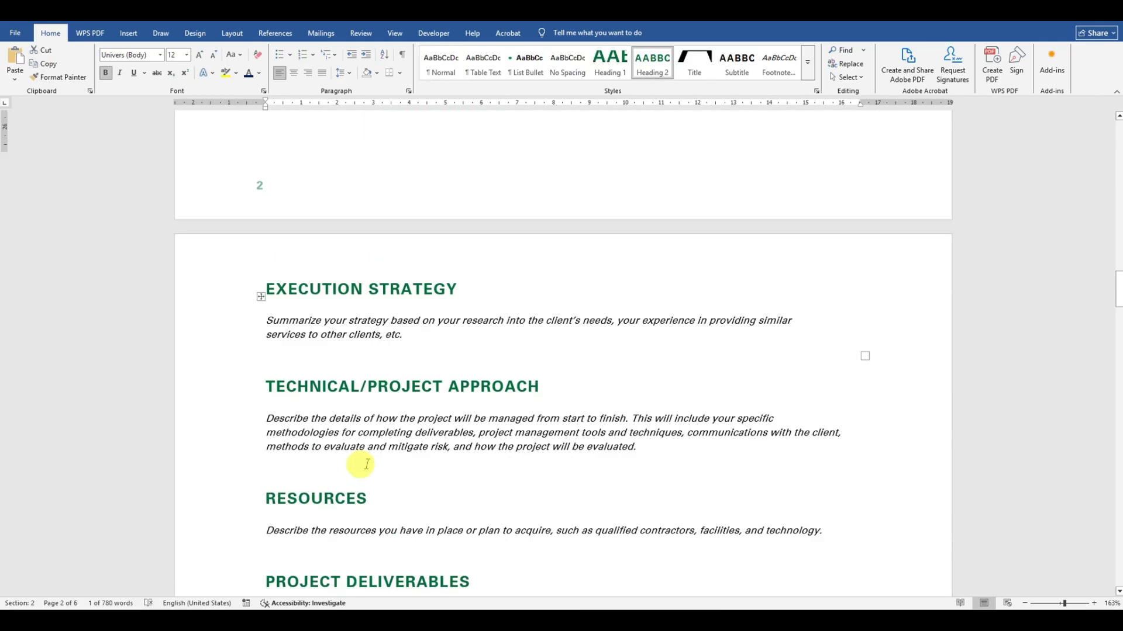
drag(425, 217, 314, 220)
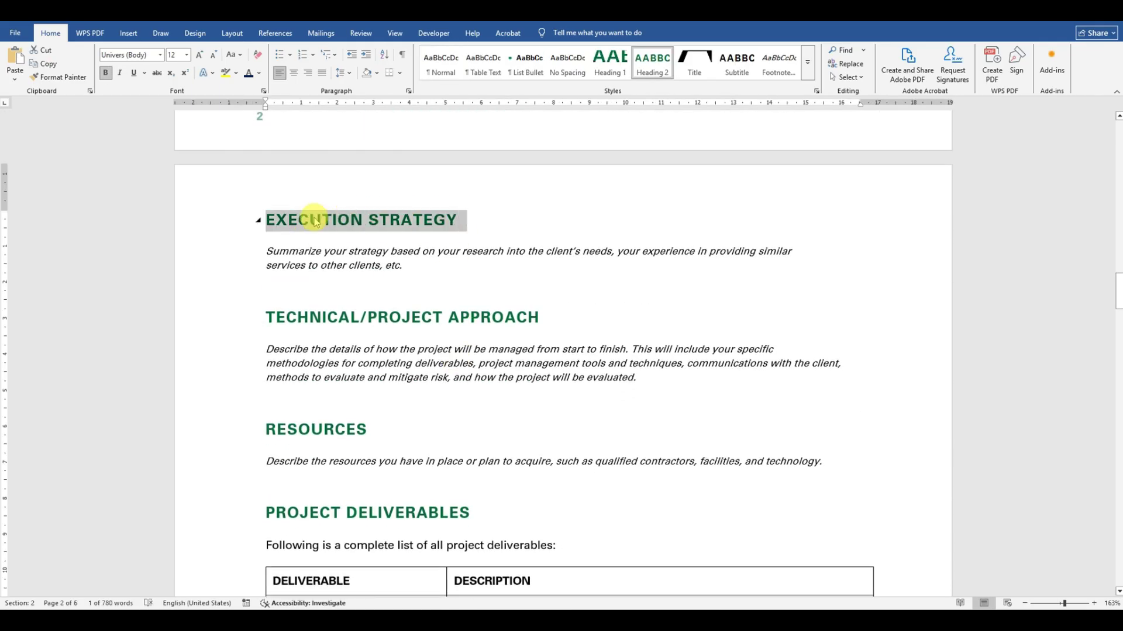
key(alt+Tab)
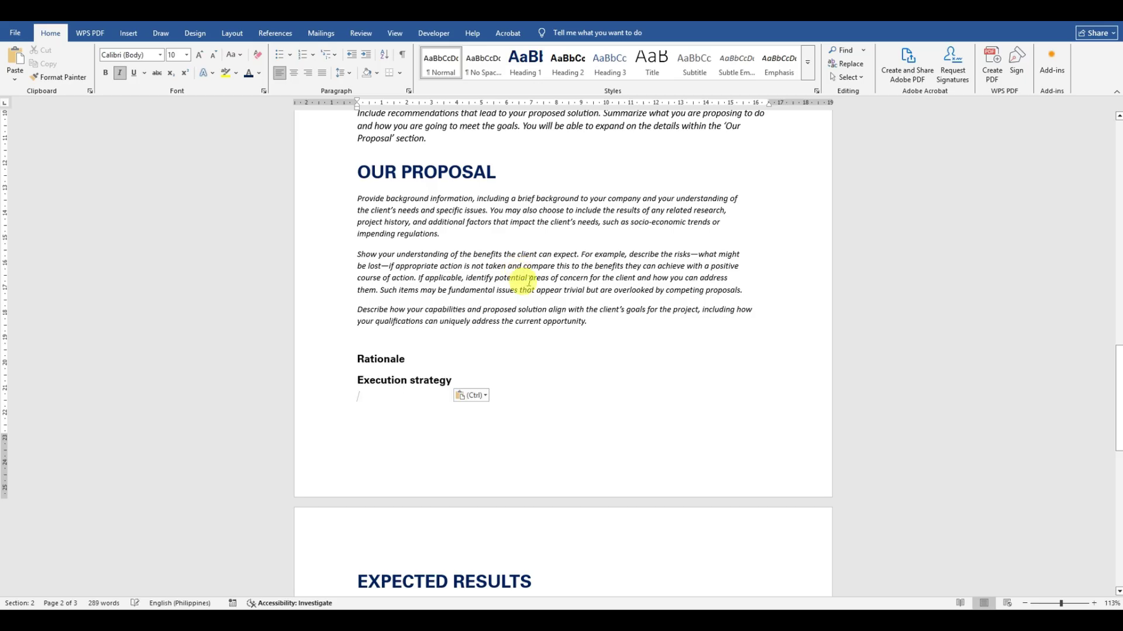
Copy the sample's TECHNICAL/PROJECT APPROACH subheading and paste it beneath Execution strategy.
key(alt+Tab)
drag(546, 314, 317, 319)
key(ctrl+c)
click(474, 343)
key(alt+Tab)
key(ctrl+v)
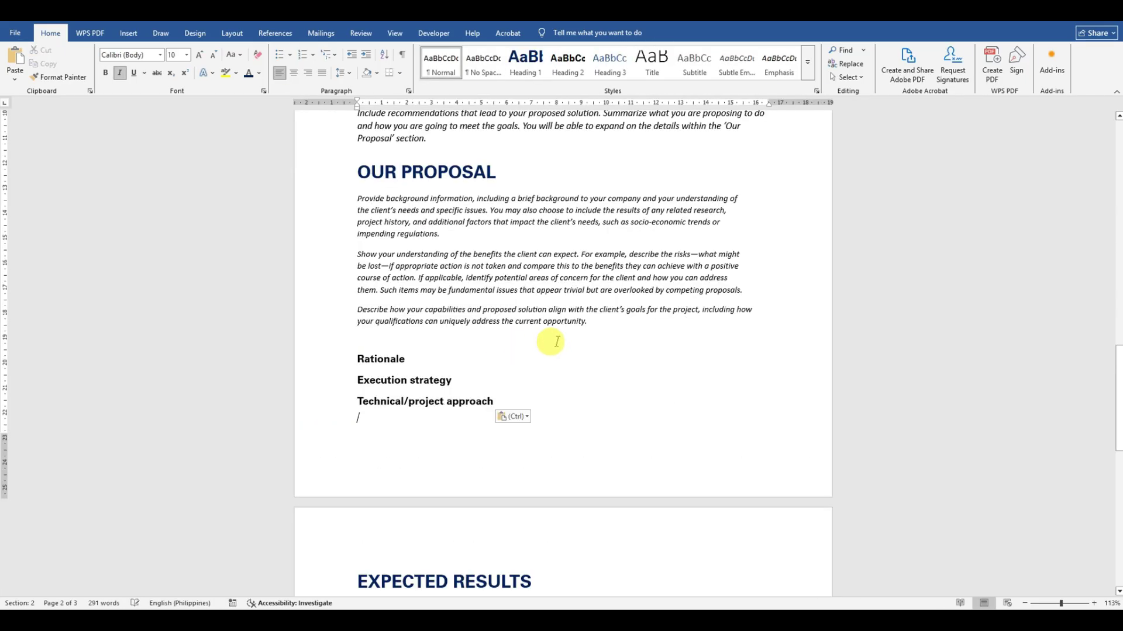
Copy the sample's RESOURCES subheading and paste it beneath Technical/project approach.
key(alt+Tab)
drag(382, 429, 268, 433)
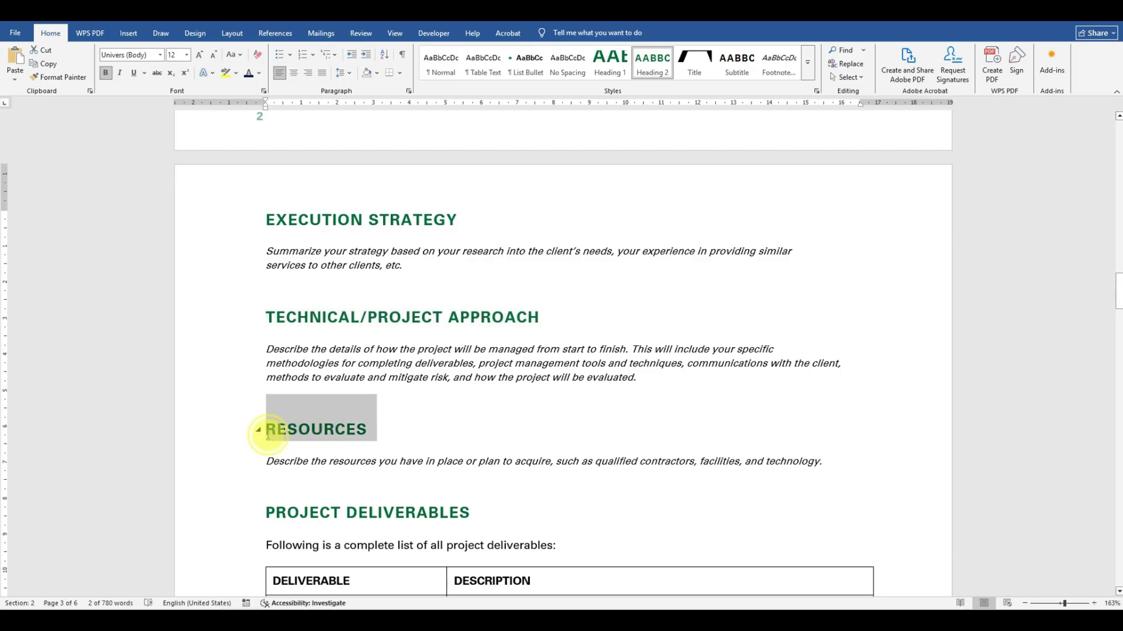
key(ctrl+c)
key(alt+Tab)
key(ctrl+v)
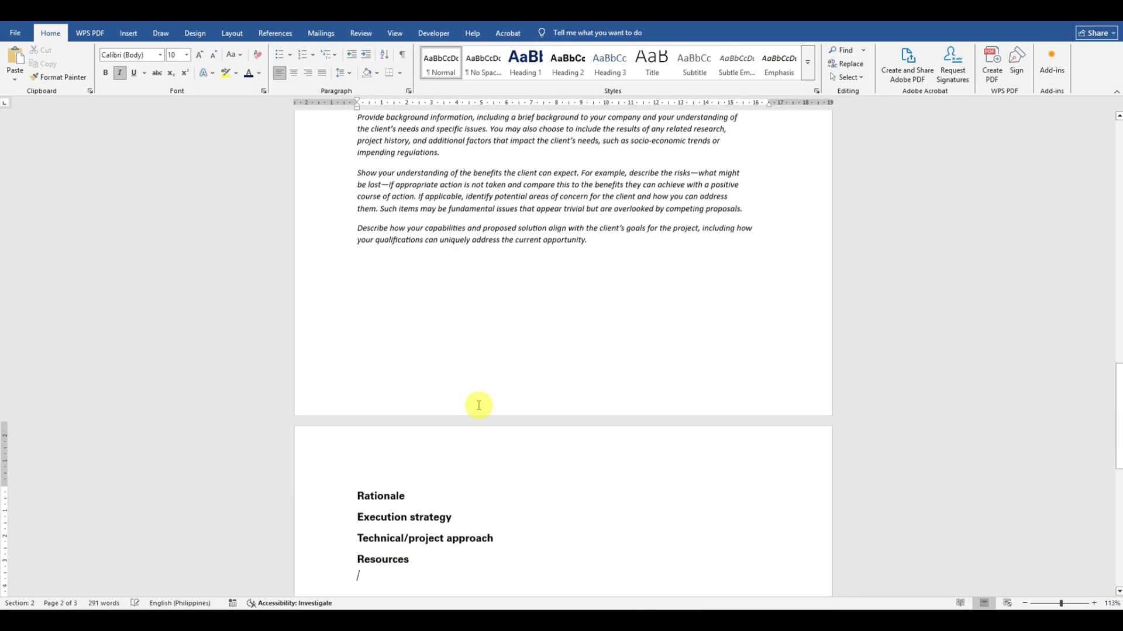
Copy the sample's PROJECT DELIVERABLES subheading and paste it beneath Resources.
key(alt+Tab)
scroll(440, 446, down, 2)
drag(481, 421, 293, 430)
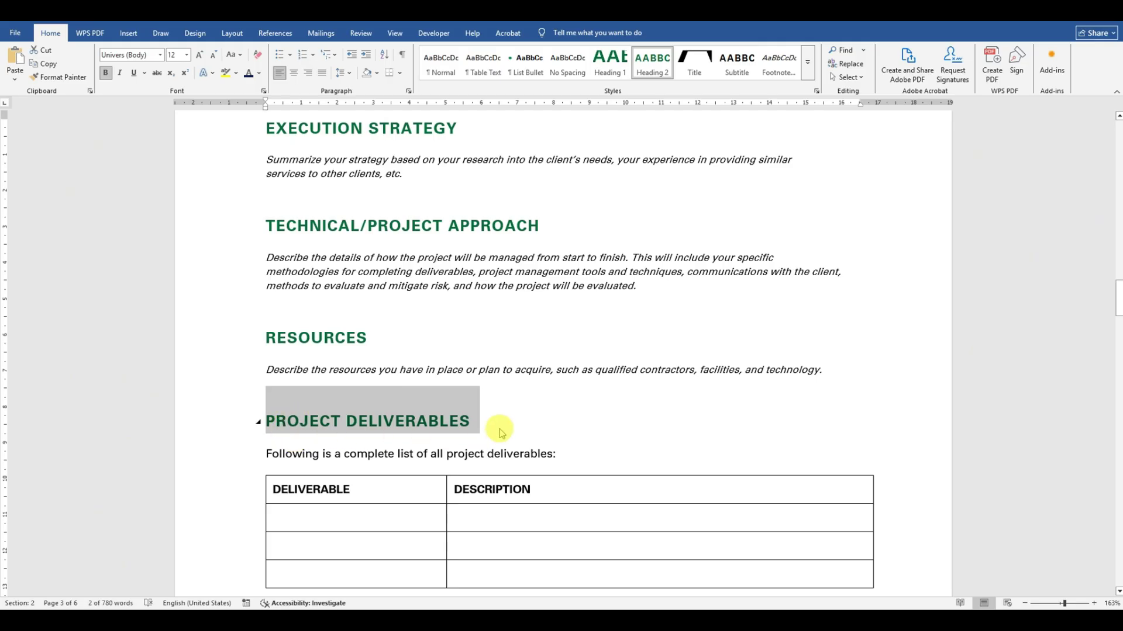
key(ctrl+c)
key(alt+Tab)
key(ctrl+v)
Copy the sample's TIMELINE FOR EXECUTION subheading and paste it beneath Project deliverables.
key(alt+Tab)
scroll(499, 428, down, 3)
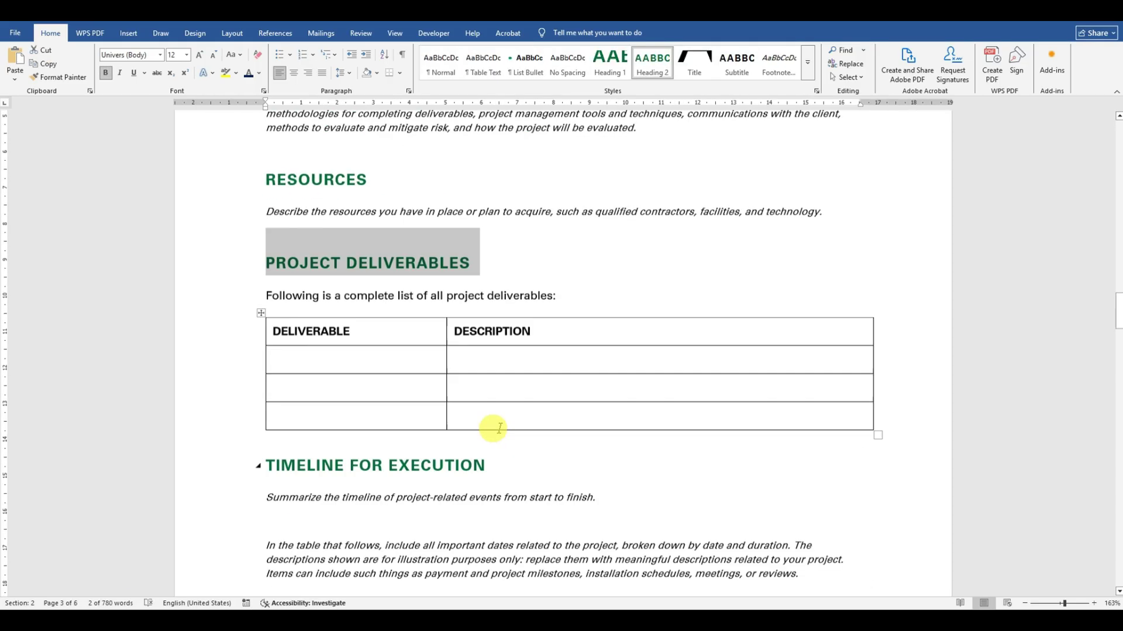
scroll(499, 429, down, 1)
drag(494, 436, 303, 443)
key(ctrl+c)
key(alt+Tab)
key(ctrl+v)
scroll(518, 429, down, 3)
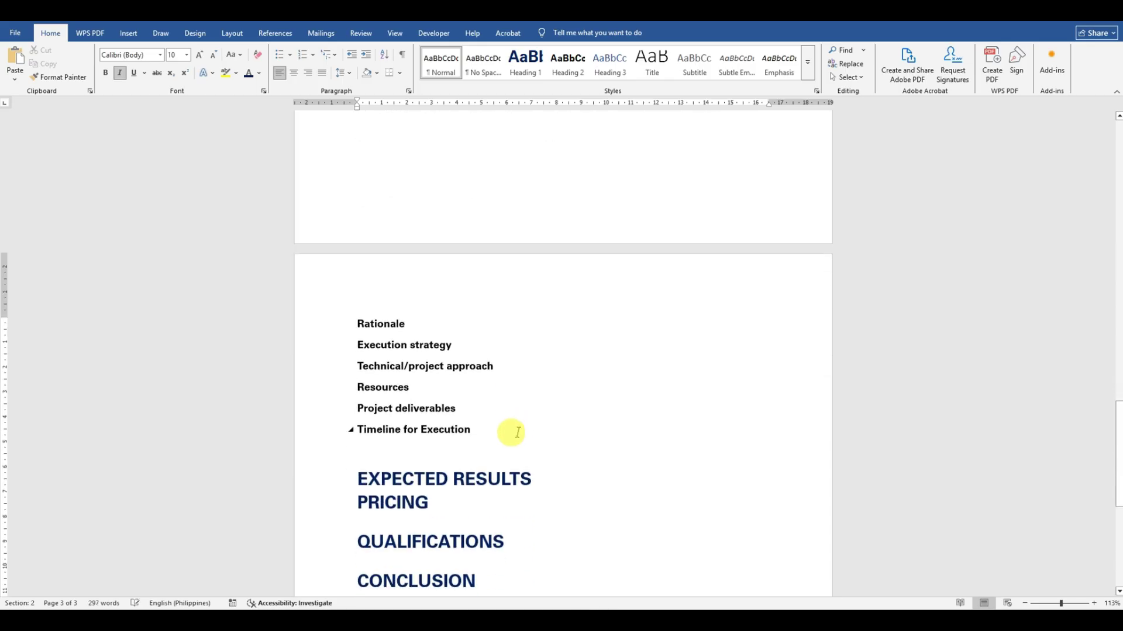
Copy the sample's SUPPLIED MATERIAL subheading and paste it beneath Timeline for Execution.
key(alt+Tab)
scroll(518, 430, down, 8)
scroll(518, 431, down, 8)
drag(447, 275, 289, 281)
key(ctrl+c)
key(alt+Tab)
key(ctrl+v)
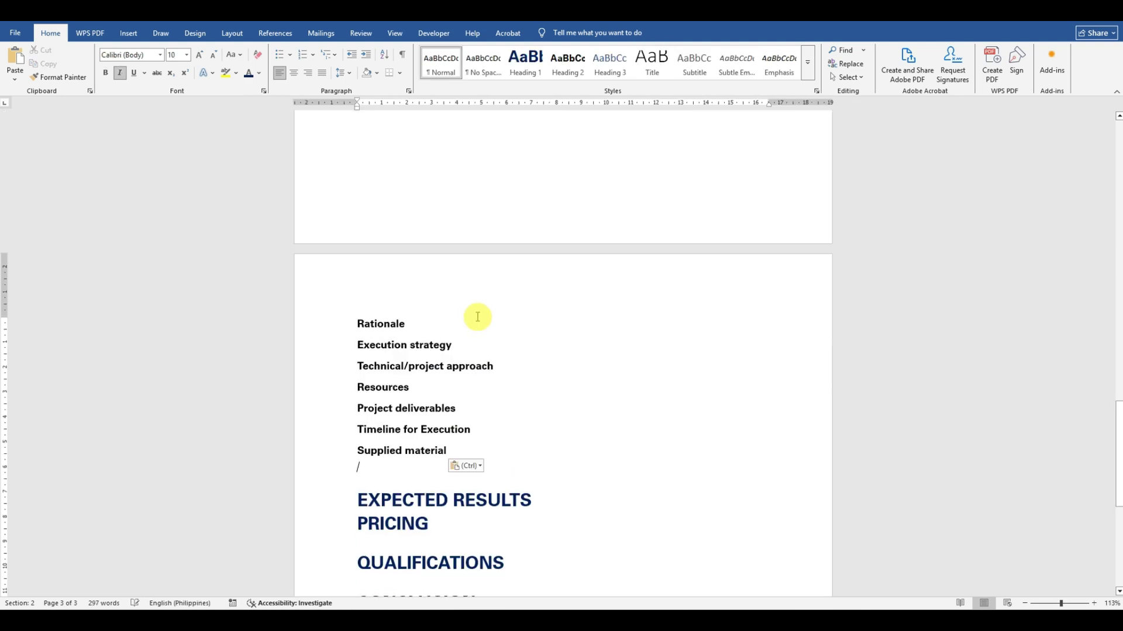
Check the paragraph style of the seven pasted subheadings, from Rationale to Supplied material.
drag(453, 448, 358, 322)
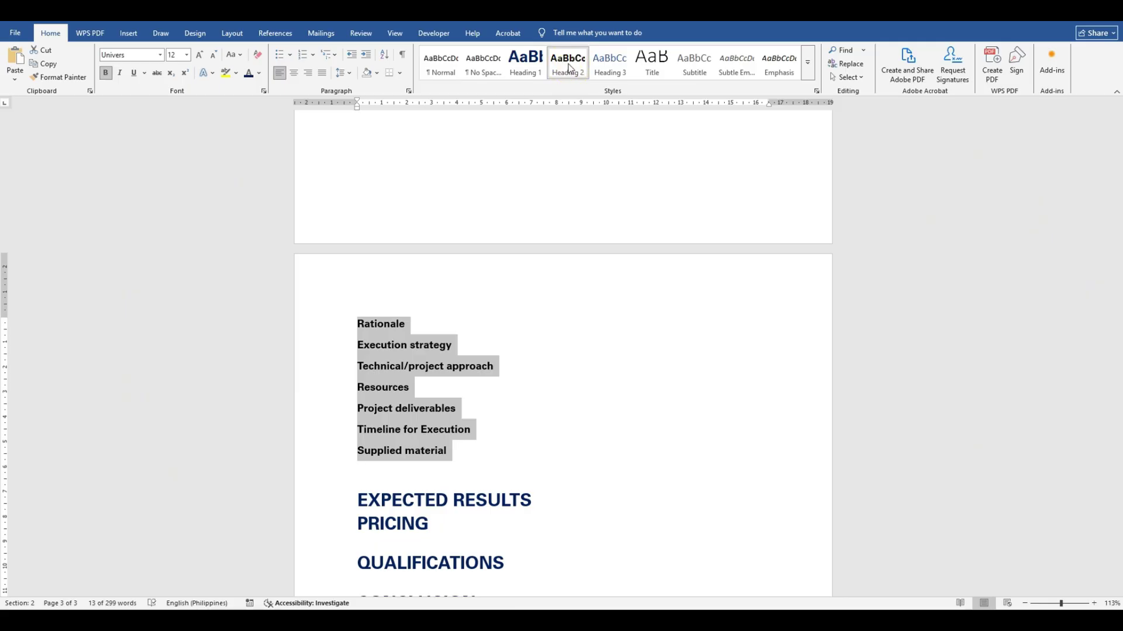
click(388, 321)
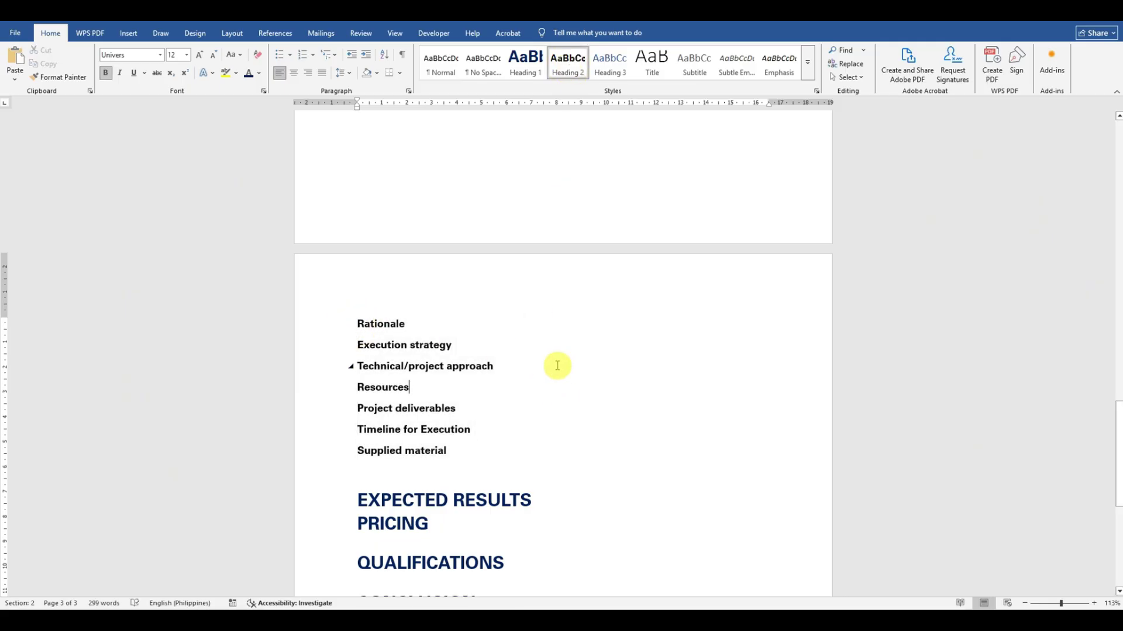
scroll(544, 366, up, 8)
scroll(562, 337, down, 8)
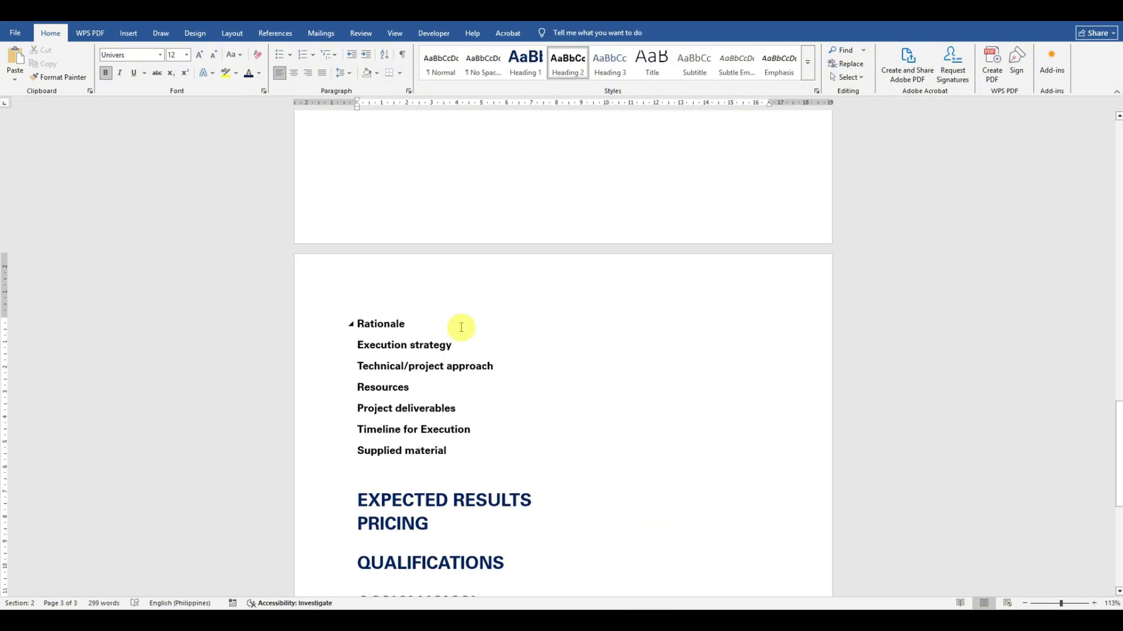
key(BackSpace)
key(BackSpace)
key(BackSpace)
key(BackSpace)
key(BackSpace)
key(BackSpace)
key(BackSpace)
key(BackSpace)
key(BackSpace)
key(BackSpace)
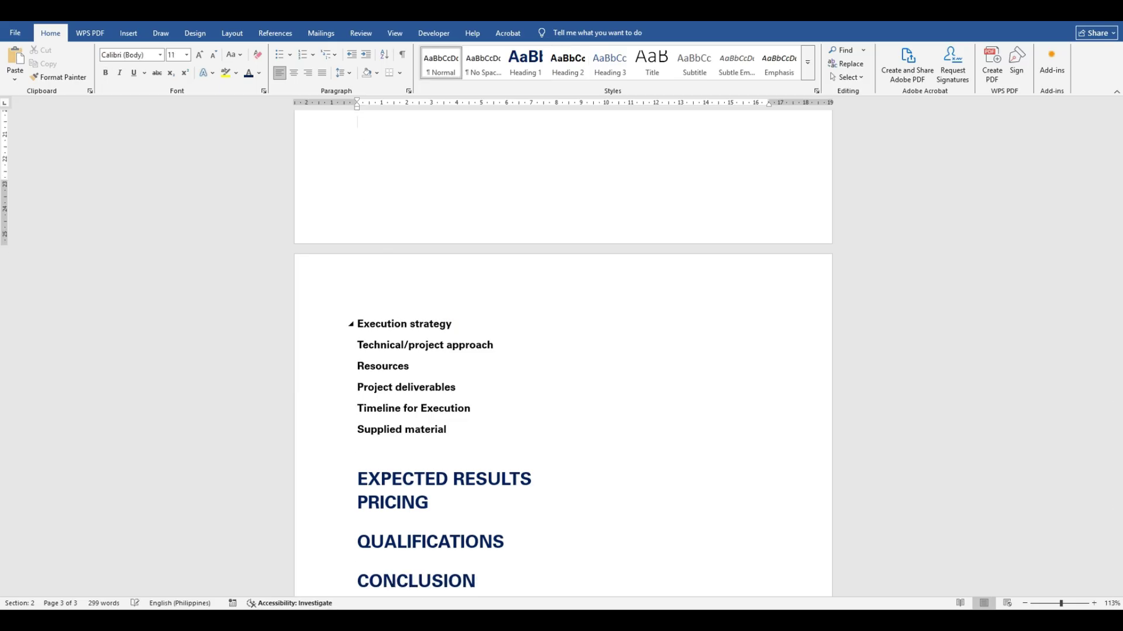
key(ctrl+z)
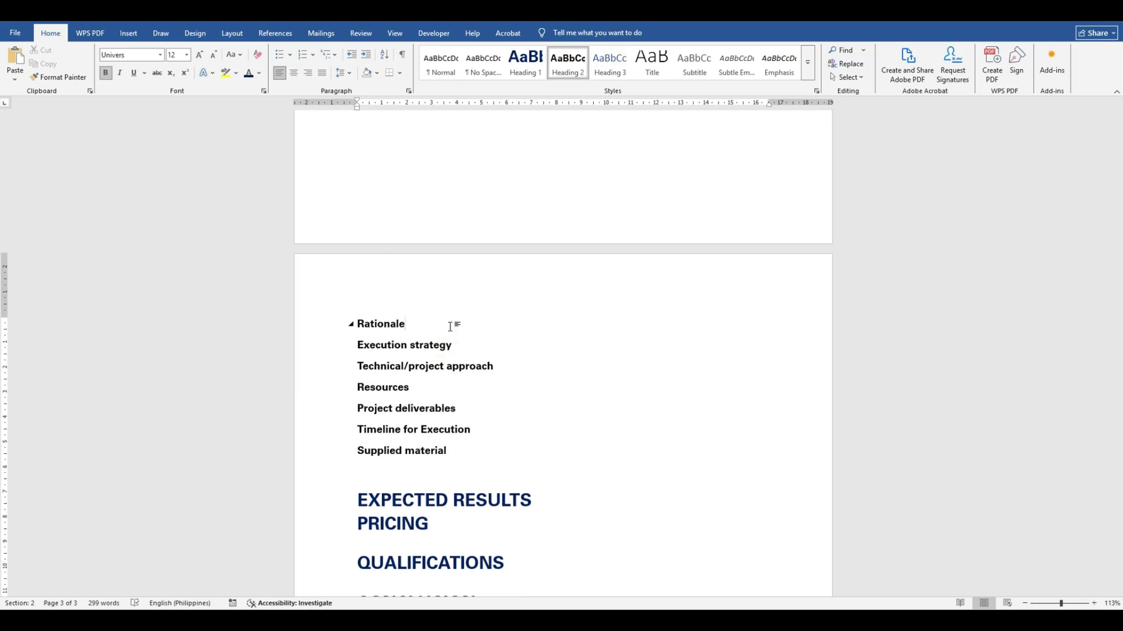
key(ctrl+y)
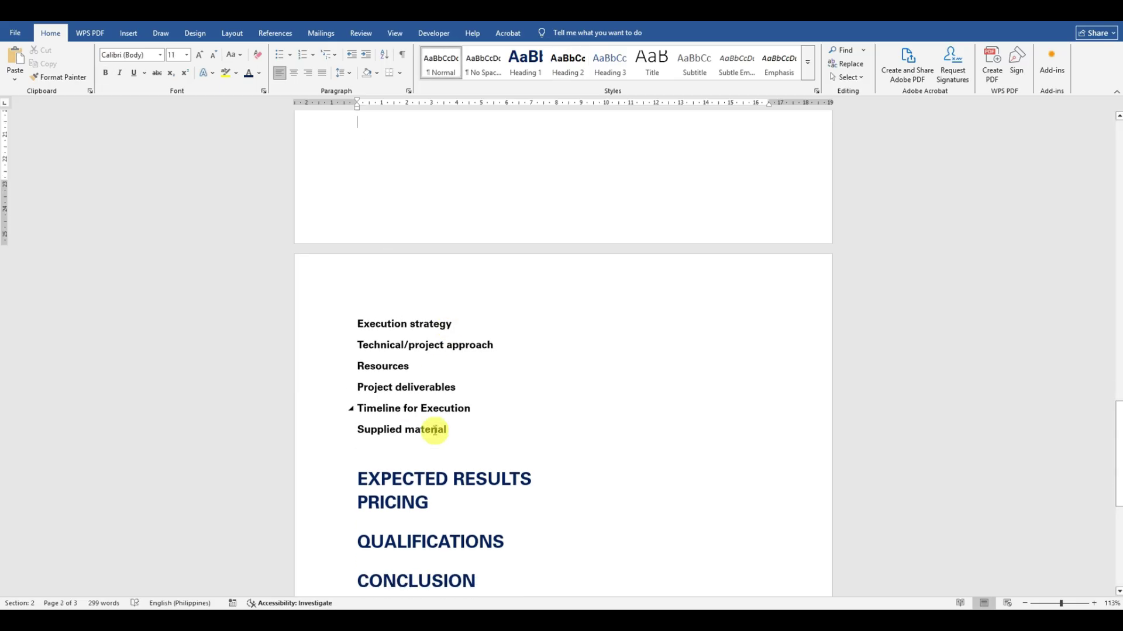
key(ctrl+z)
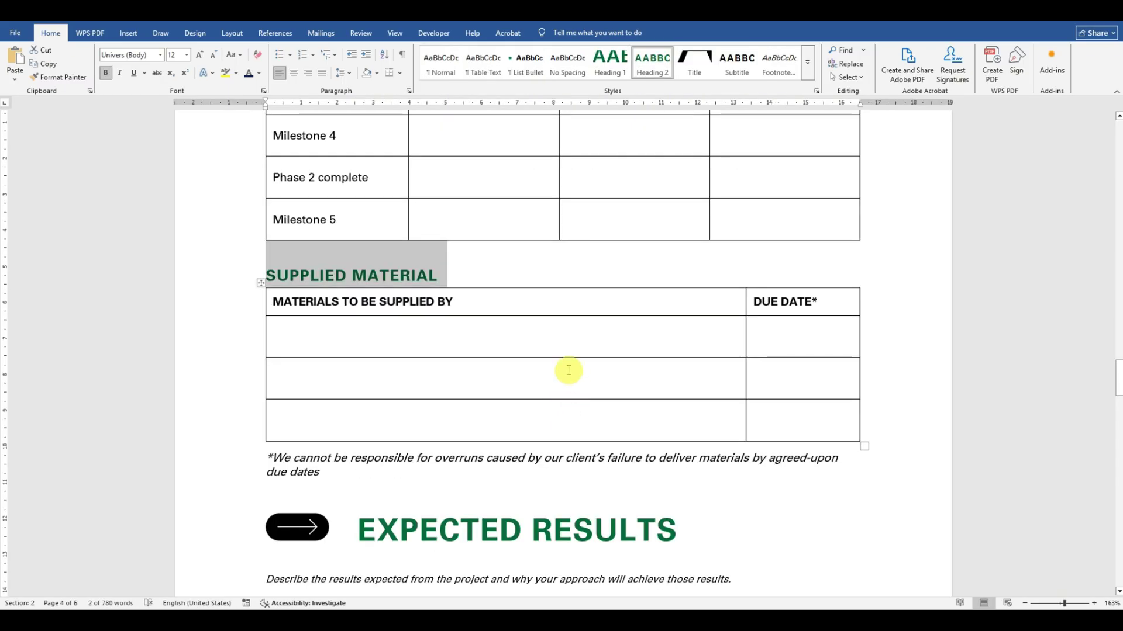
Copy the sample's guidance paragraph for Rationale and paste it beneath the Rationale subheading.
scroll(569, 370, up, 5)
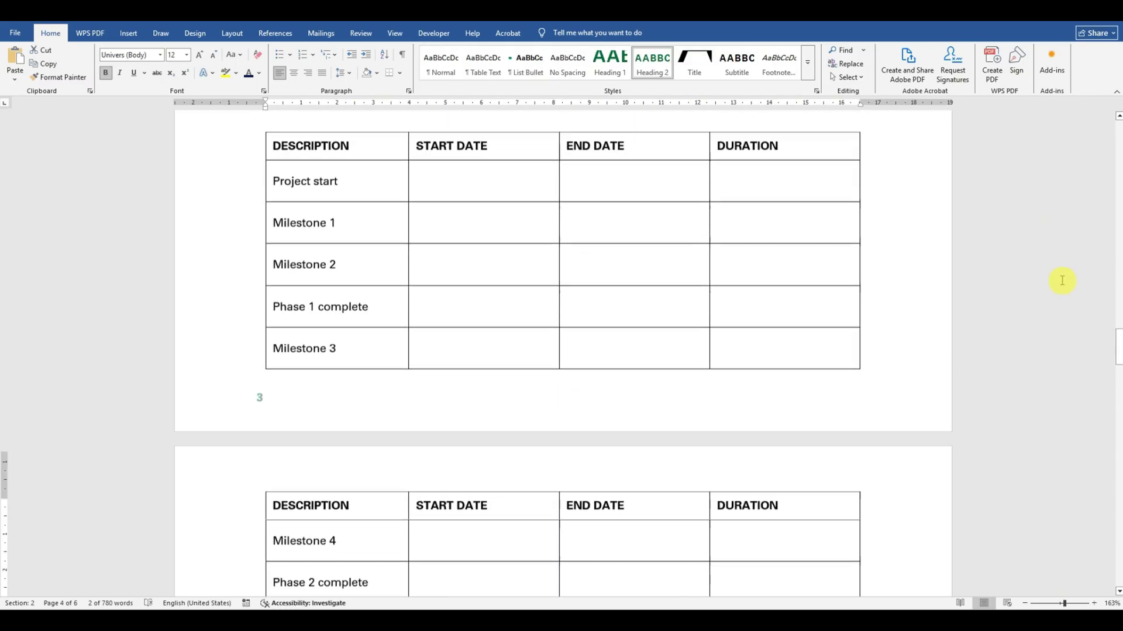
drag(1115, 346, 1113, 279)
drag(700, 296, 261, 291)
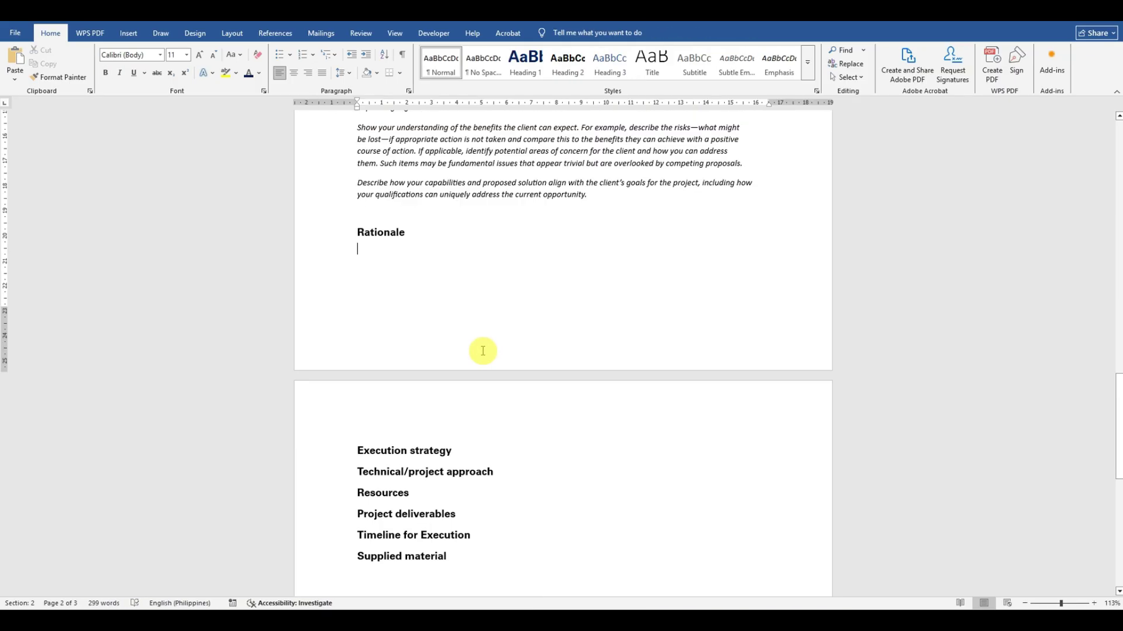
key(ctrl+v)
click(433, 370)
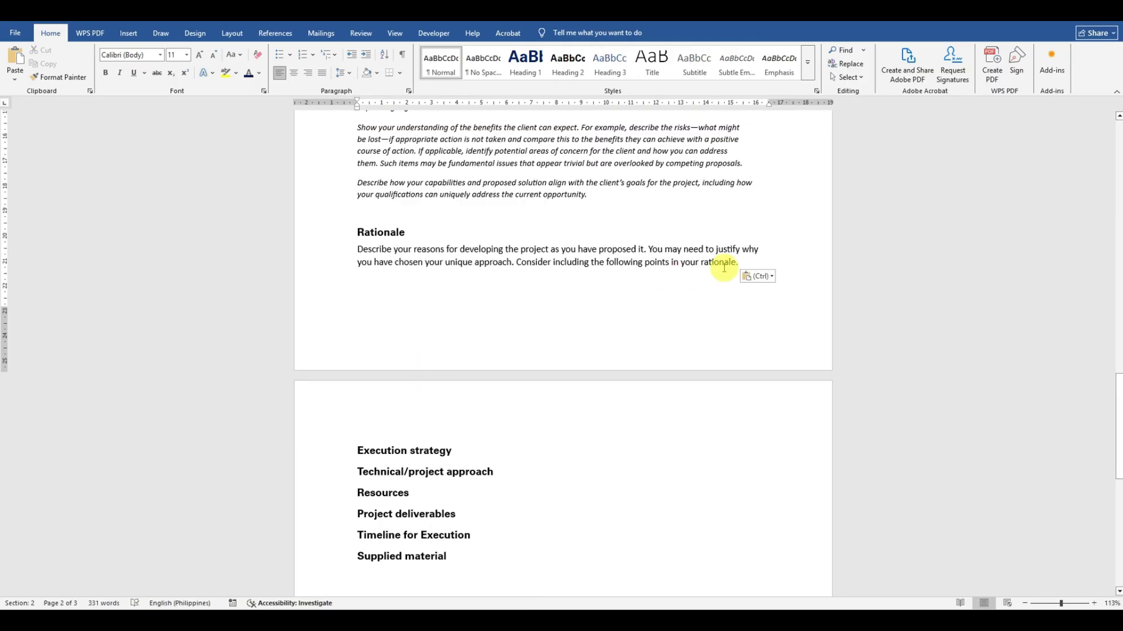
Italicize the pasted Rationale paragraph and set its font size to 10.
drag(740, 265, 357, 250)
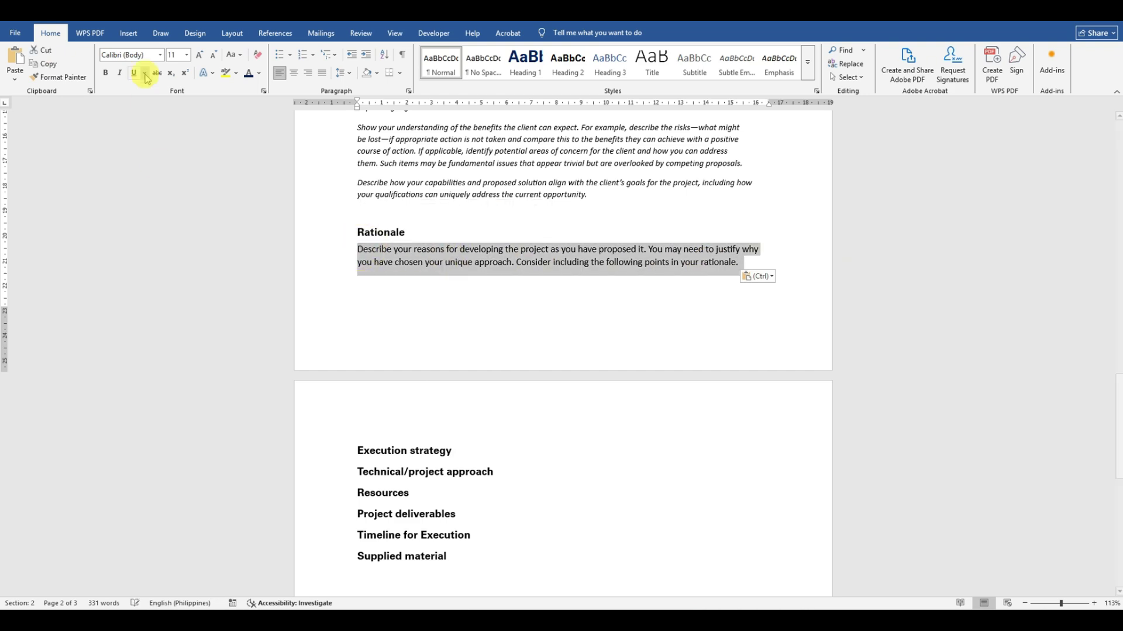
click(120, 73)
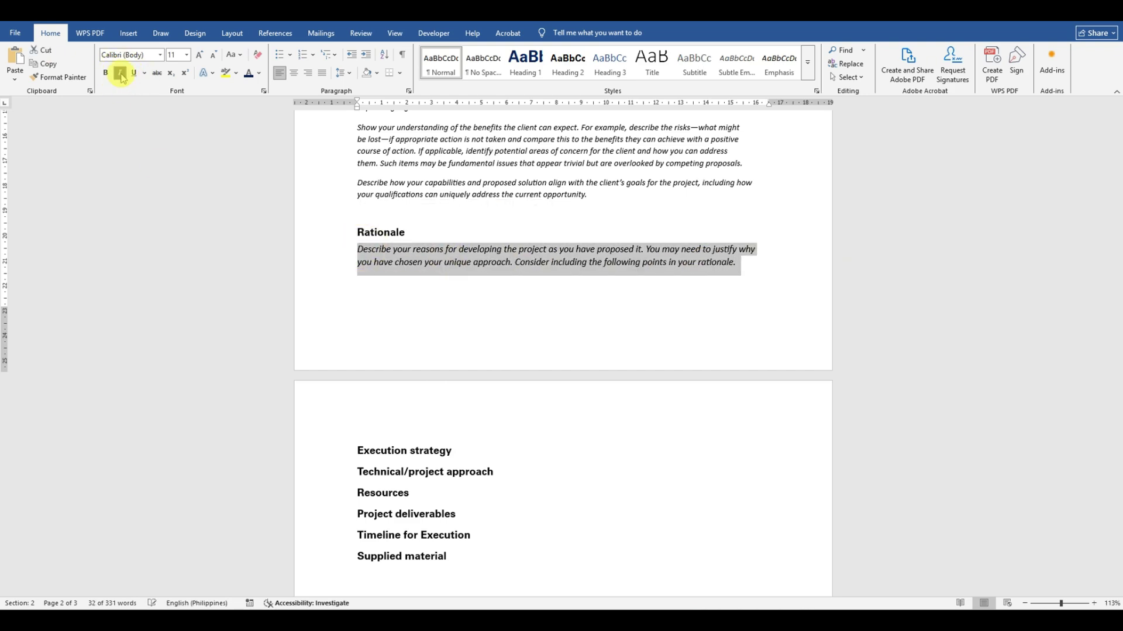
click(188, 55)
click(178, 91)
click(626, 308)
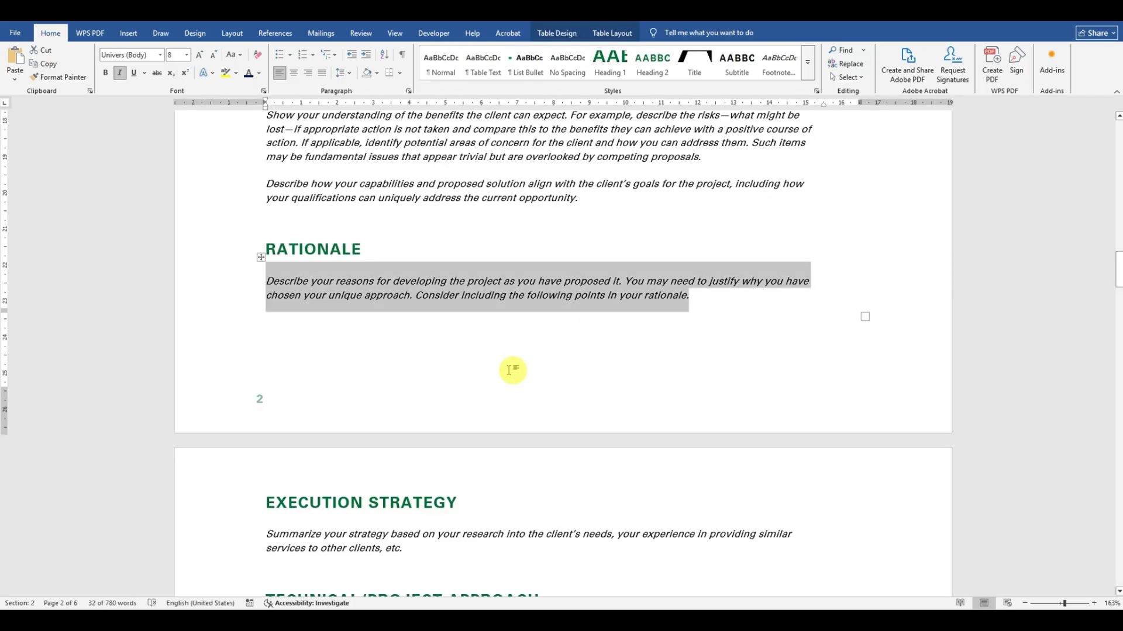
Copy the sample's Execution Strategy guidance paragraph and paste it beneath the Execution strategy subheading.
scroll(317, 376, down, 3)
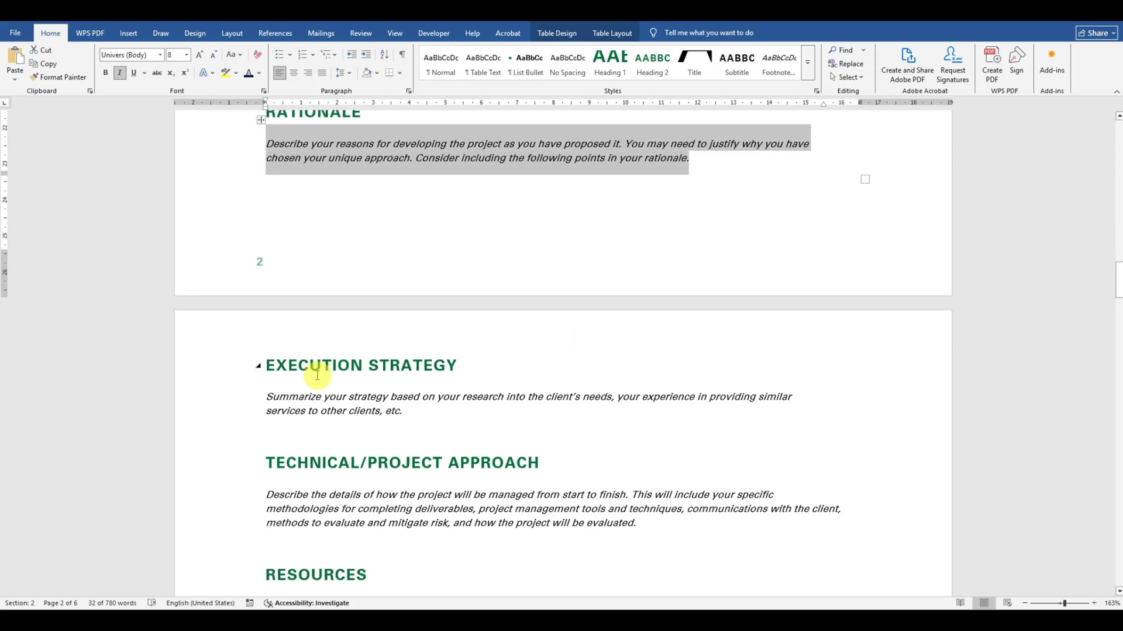
drag(269, 393, 402, 412)
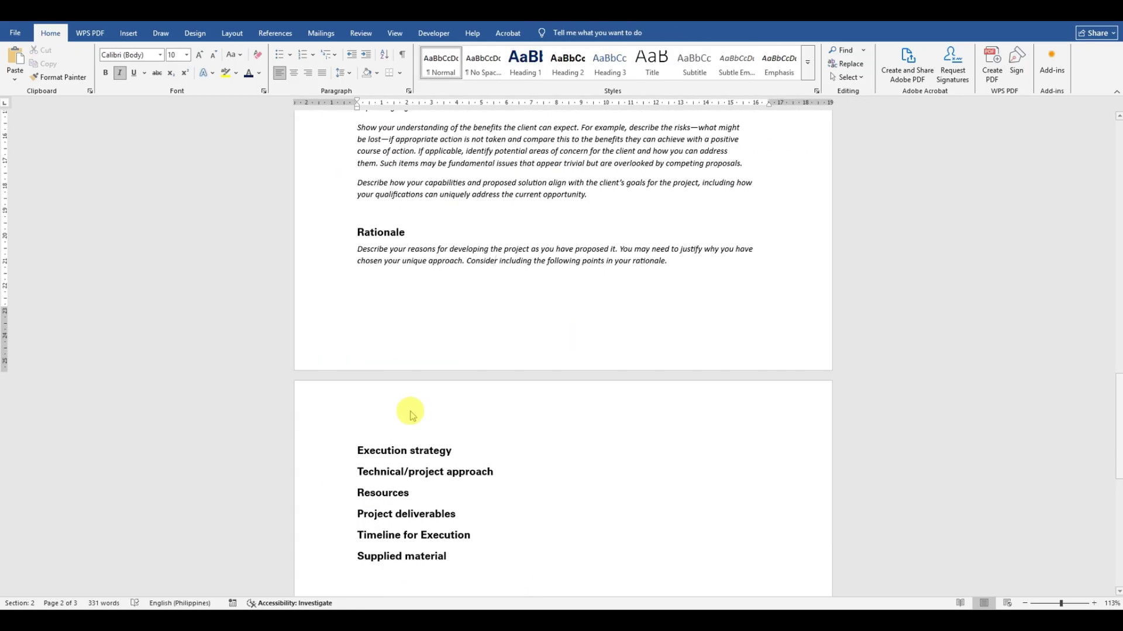
click(476, 452)
key(Return)
key(ctrl+v)
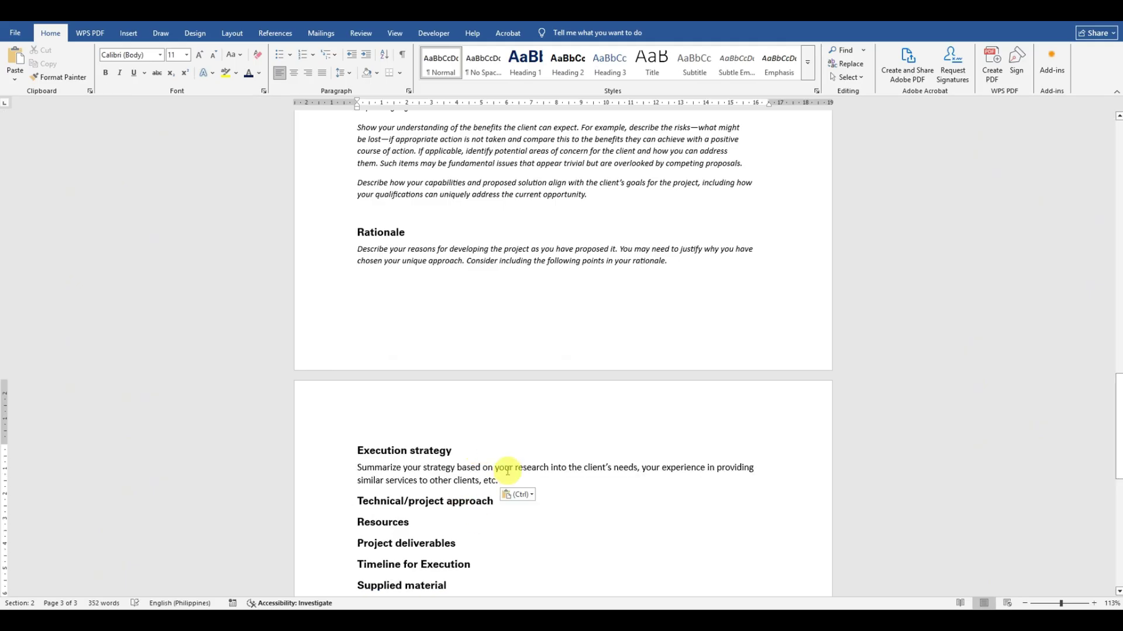
Italicize the Execution strategy paragraph and set its font size to 10.
drag(502, 482, 358, 467)
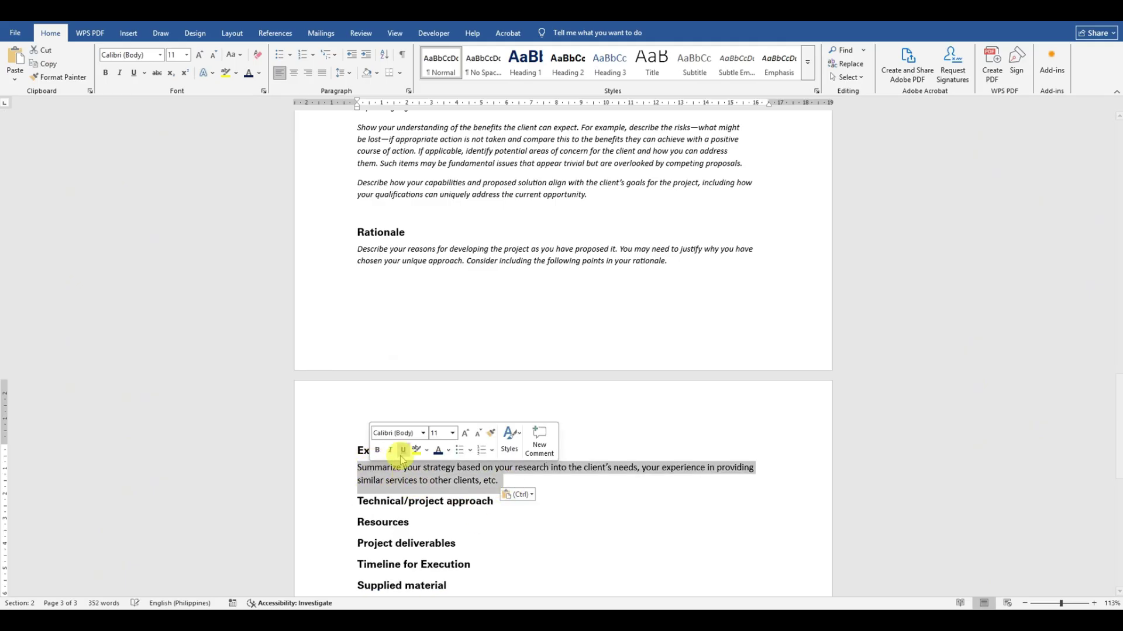
click(390, 450)
click(454, 435)
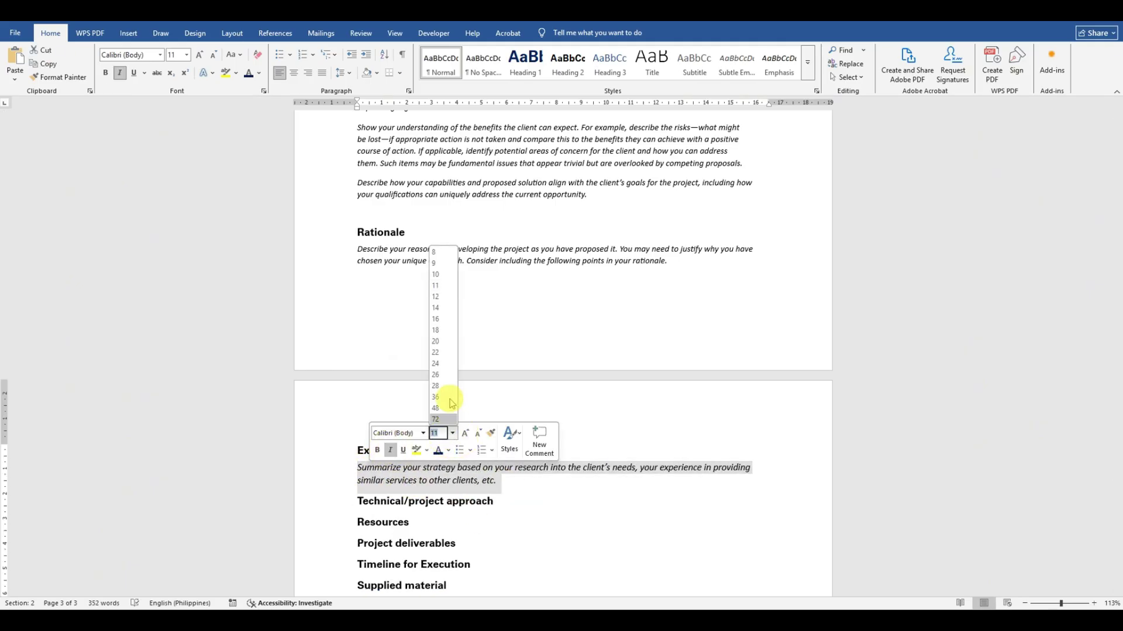
click(445, 285)
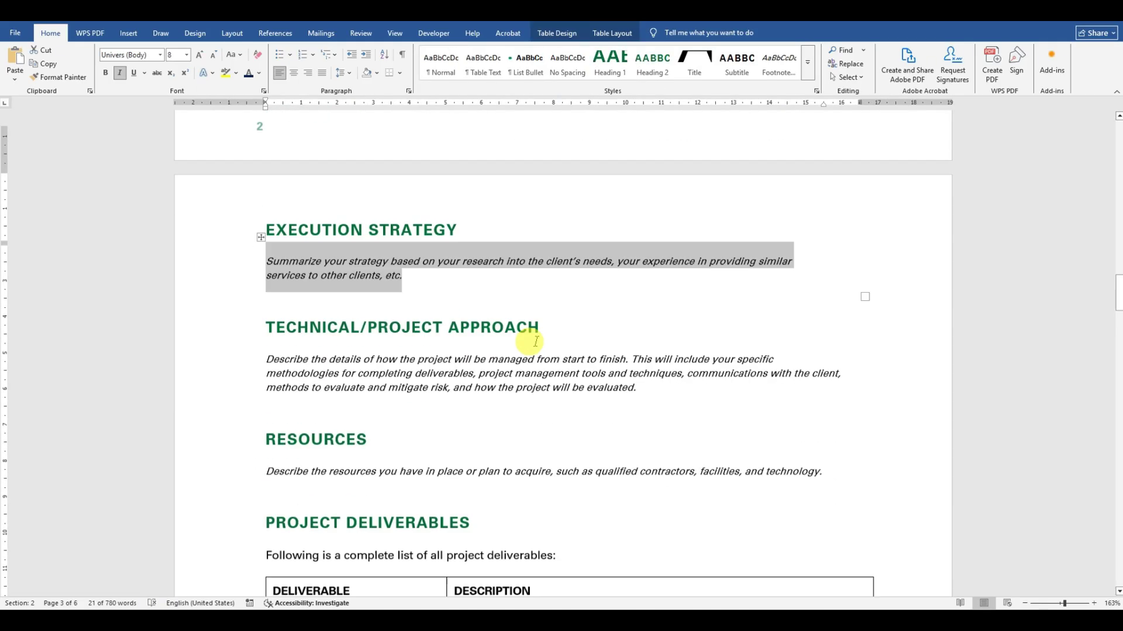
Copy the sample's Technical/Project Approach guidance paragraph and paste it beneath the Technical/project approach subheading.
scroll(536, 341, down, 1)
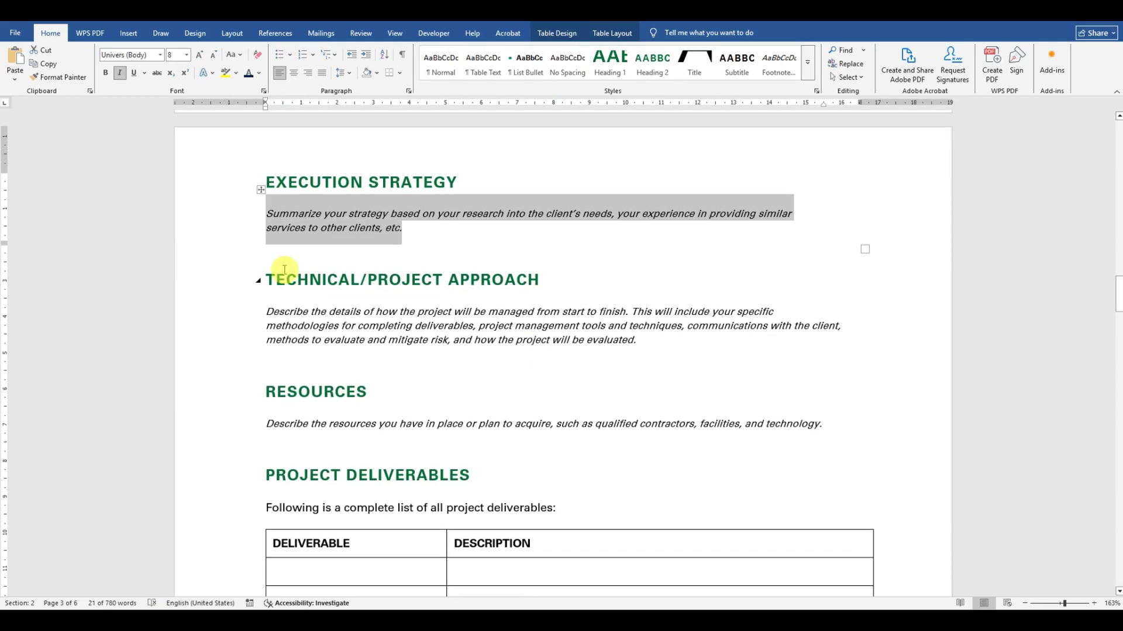
drag(264, 312, 656, 341)
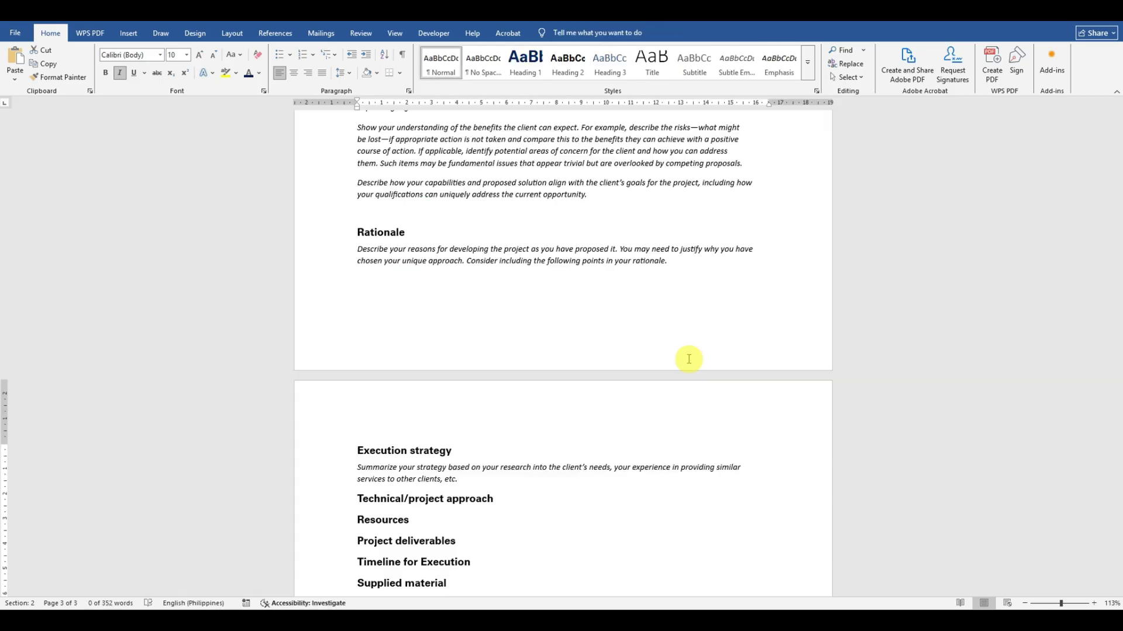
triple_click(497, 473)
click(504, 504)
key(Return)
key(ctrl+v)
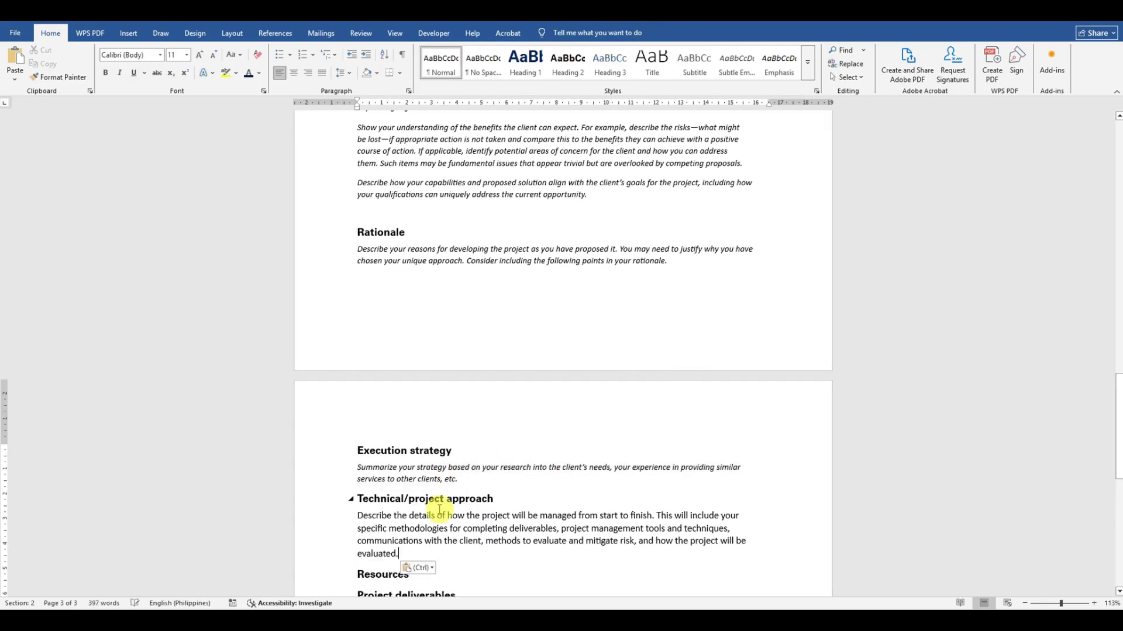
Italicize the Technical/project approach paragraph and set its font size to 10.
drag(401, 551, 357, 515)
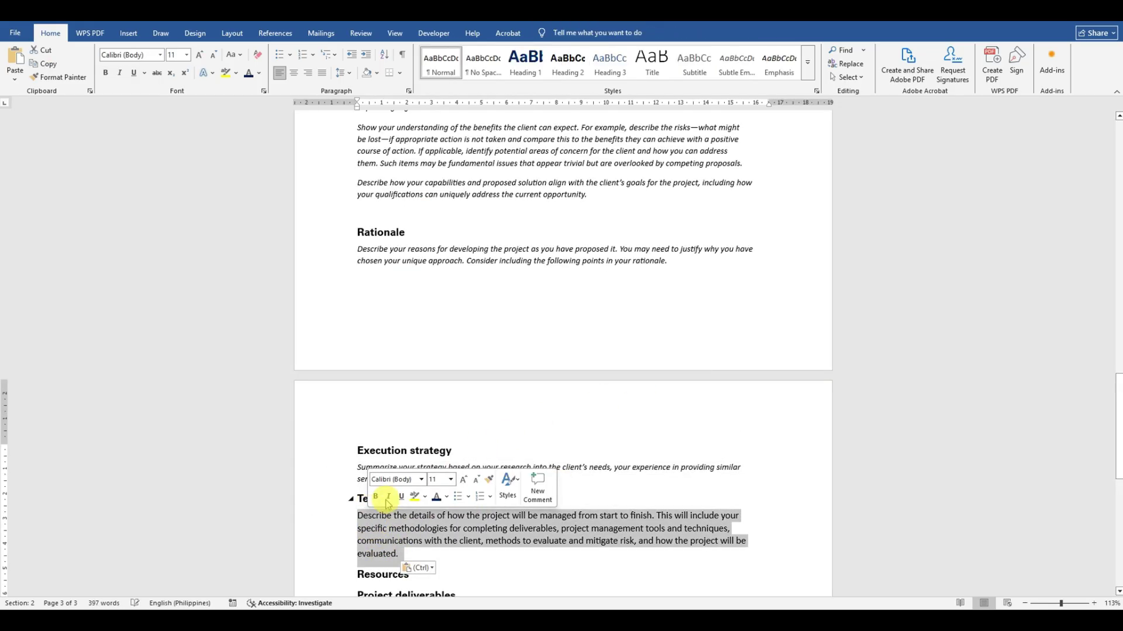
click(390, 497)
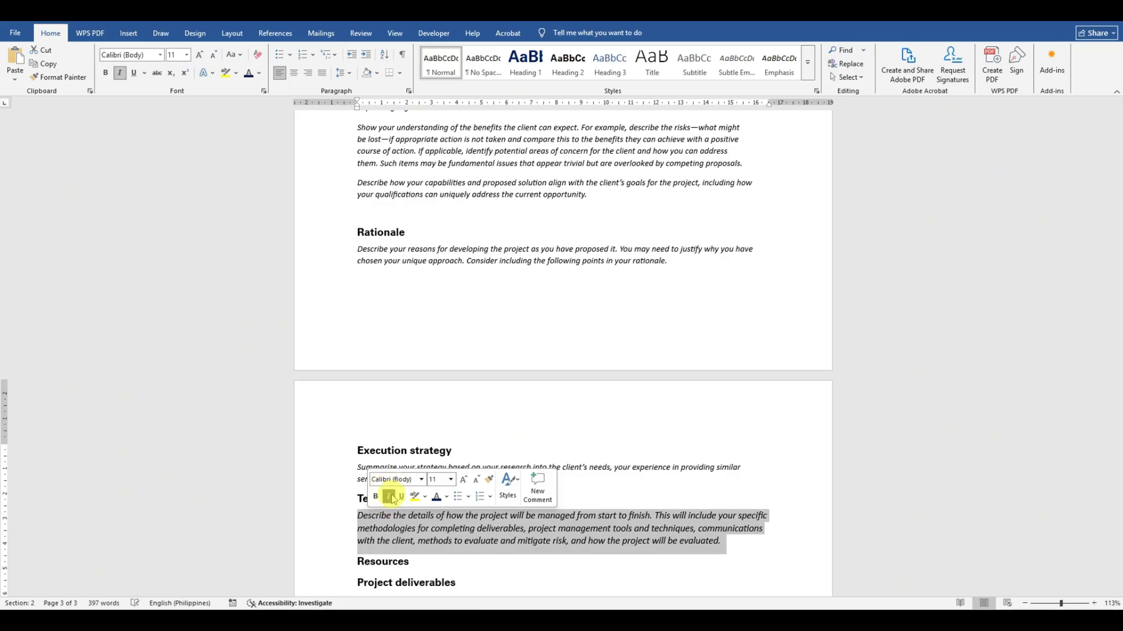
click(450, 480)
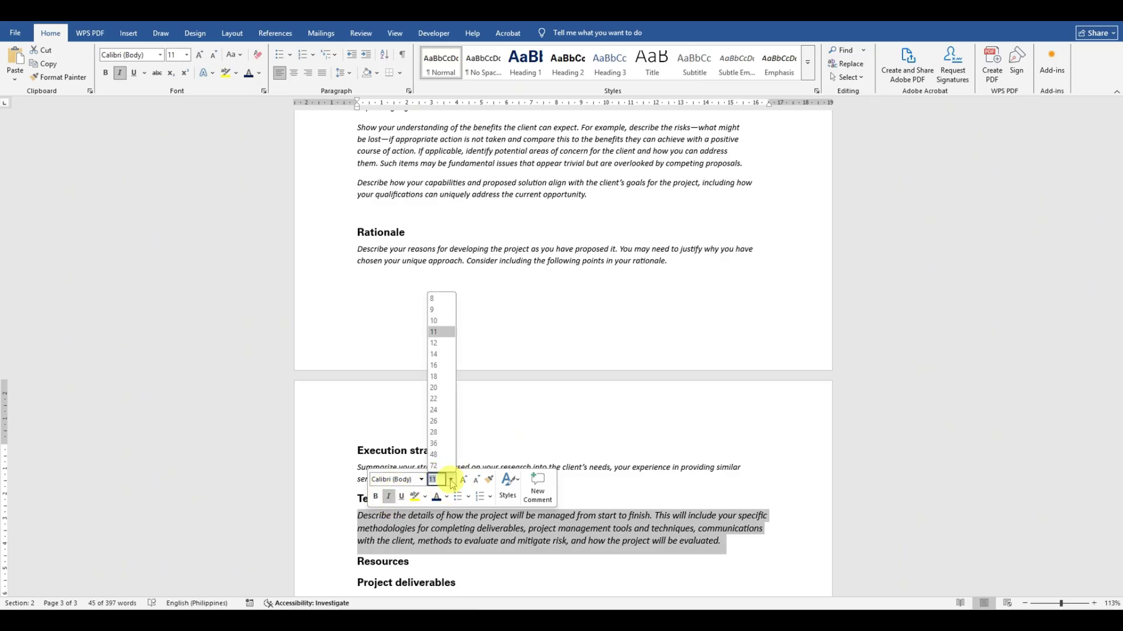
click(443, 323)
click(635, 476)
Copy the sample's Resources guidance sentence and paste it beneath the Resources subheading.
scroll(642, 487, down, 4)
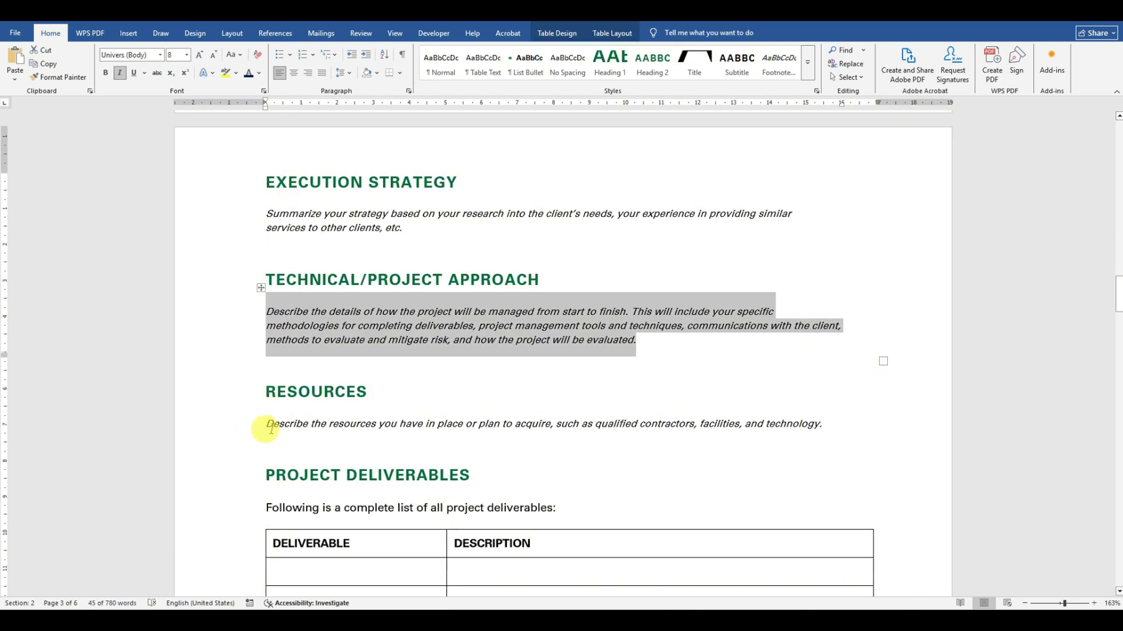
drag(266, 423, 835, 417)
key(ctrl+c)
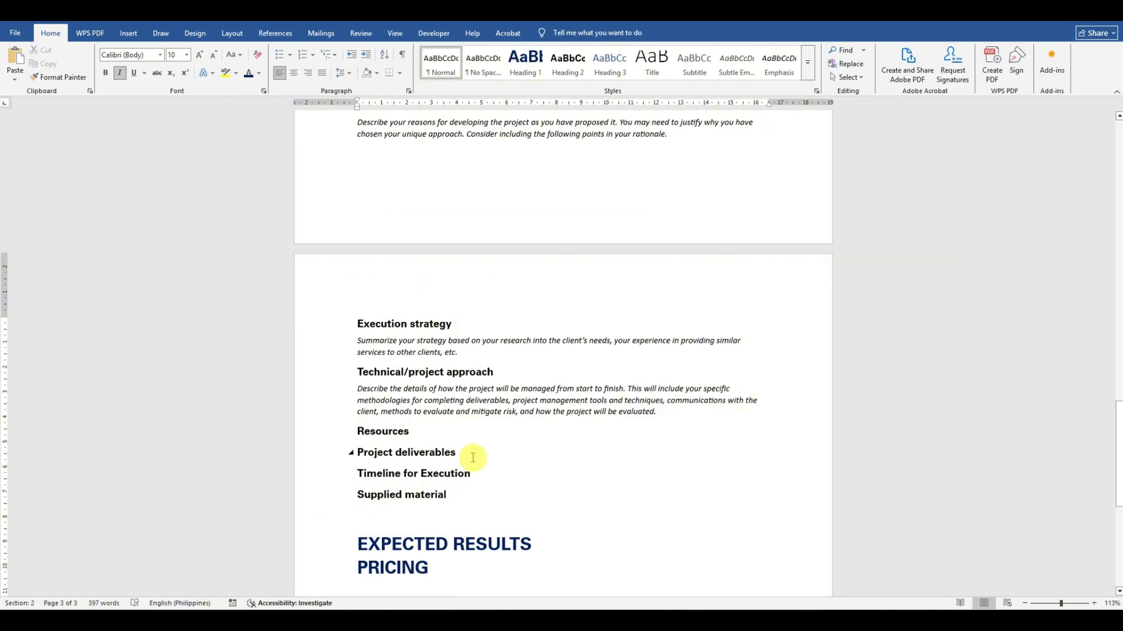
click(442, 432)
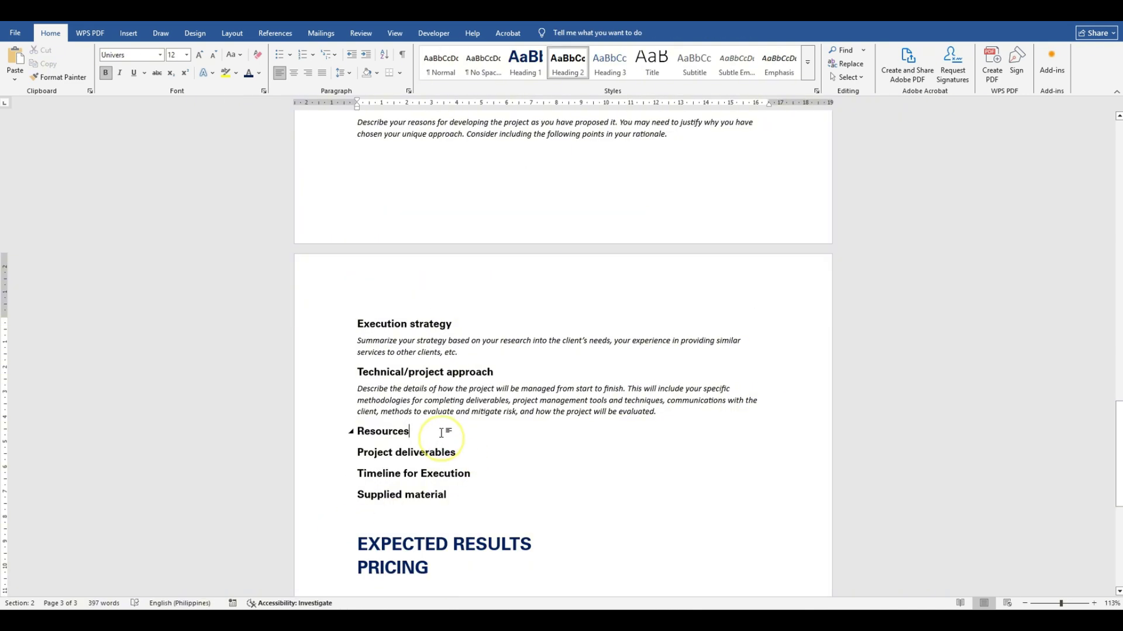
key(Return)
key(ctrl+v)
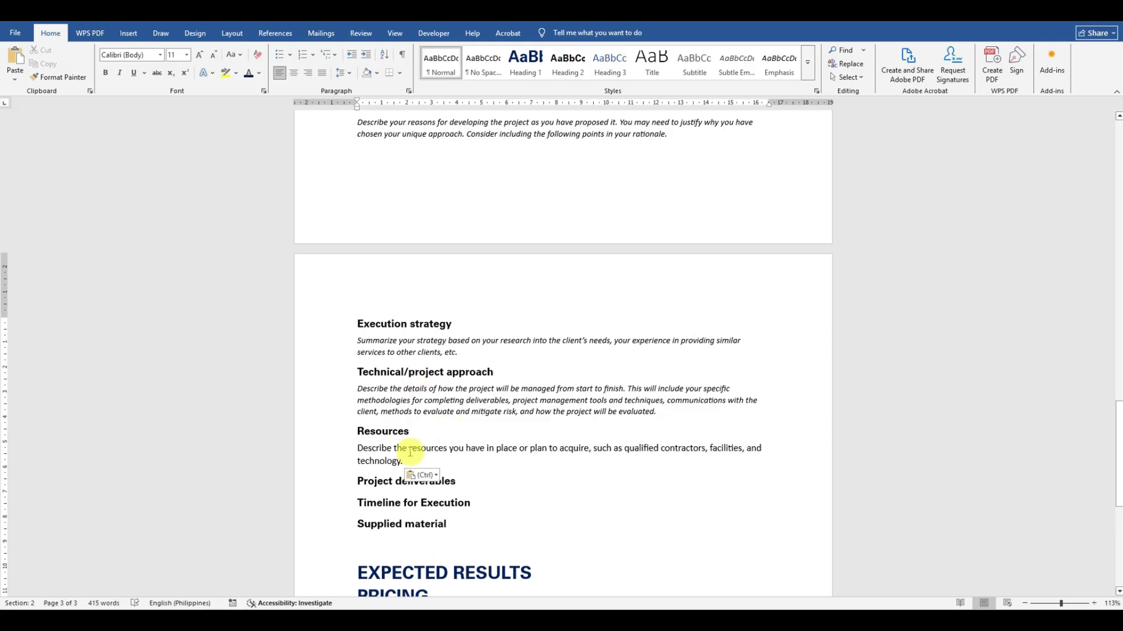
Italicize the Resources sentence and set its font size to 10.
drag(412, 461, 359, 450)
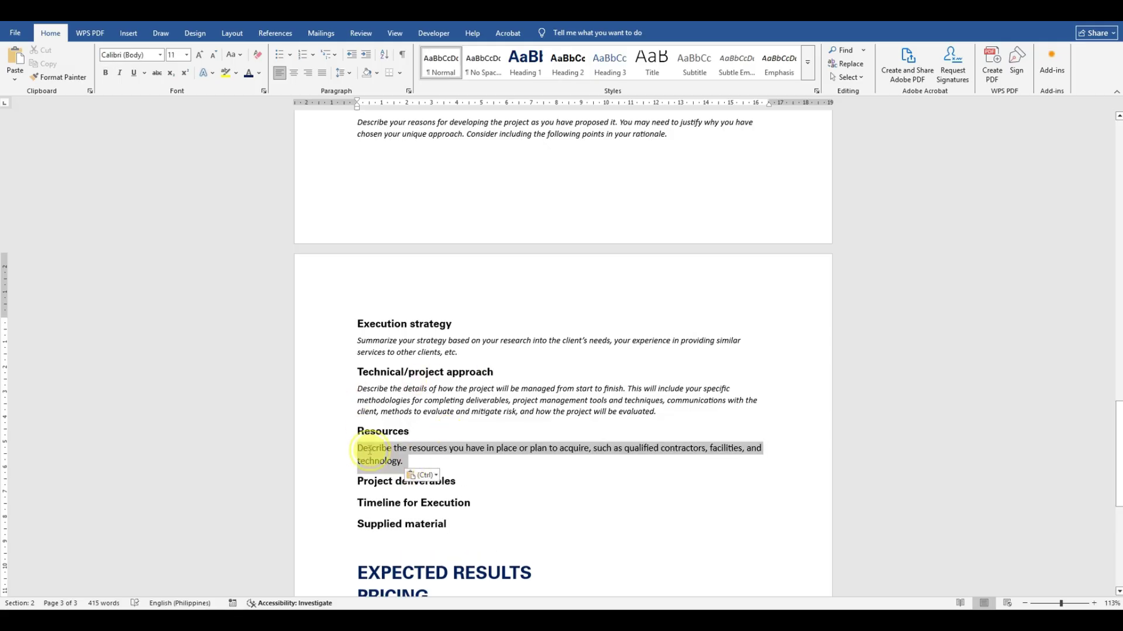
click(119, 72)
click(187, 55)
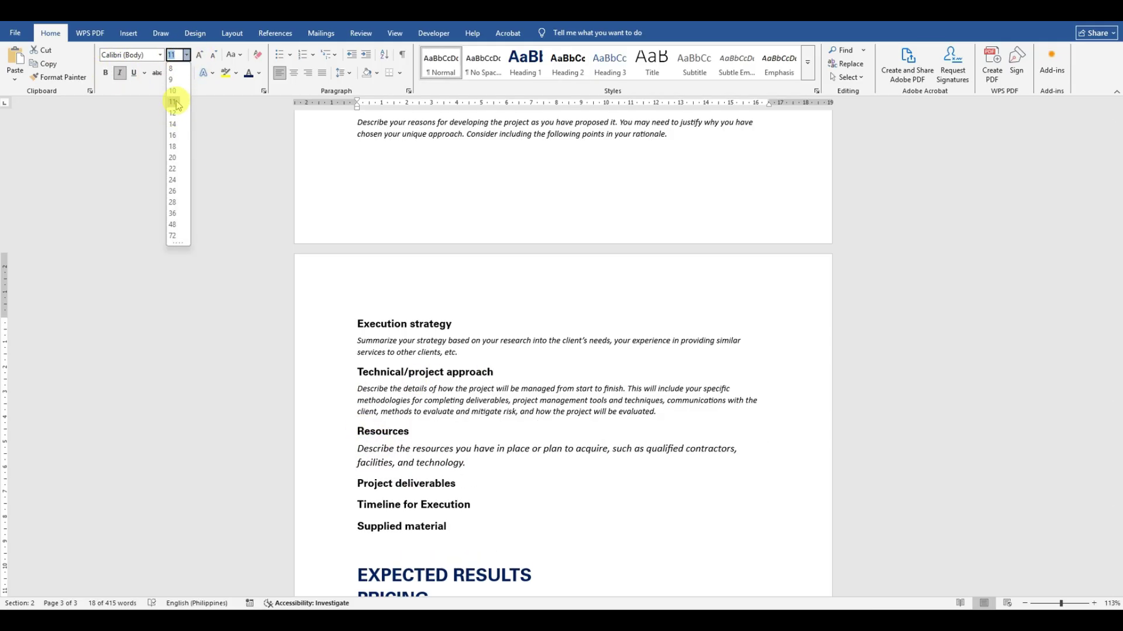
click(174, 87)
click(518, 451)
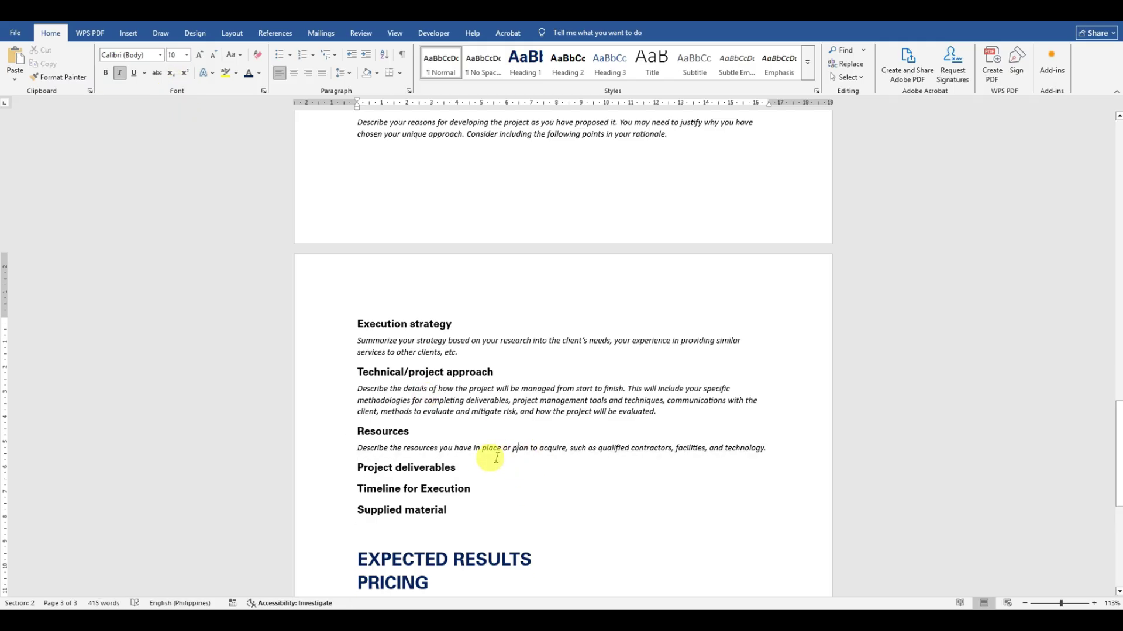
Copy the sample's two Timeline for Execution guidance paragraphs and paste them beneath the Timeline for Execution subheading.
click(490, 469)
key(alt+Tab)
scroll(556, 378, down, 5)
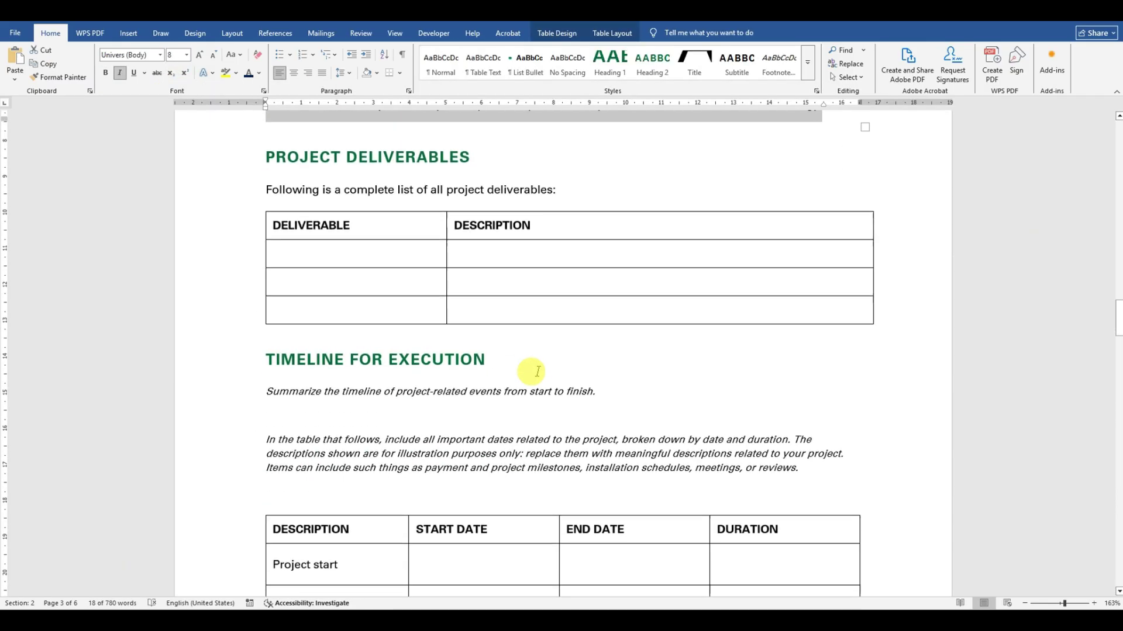
drag(574, 190, 268, 188)
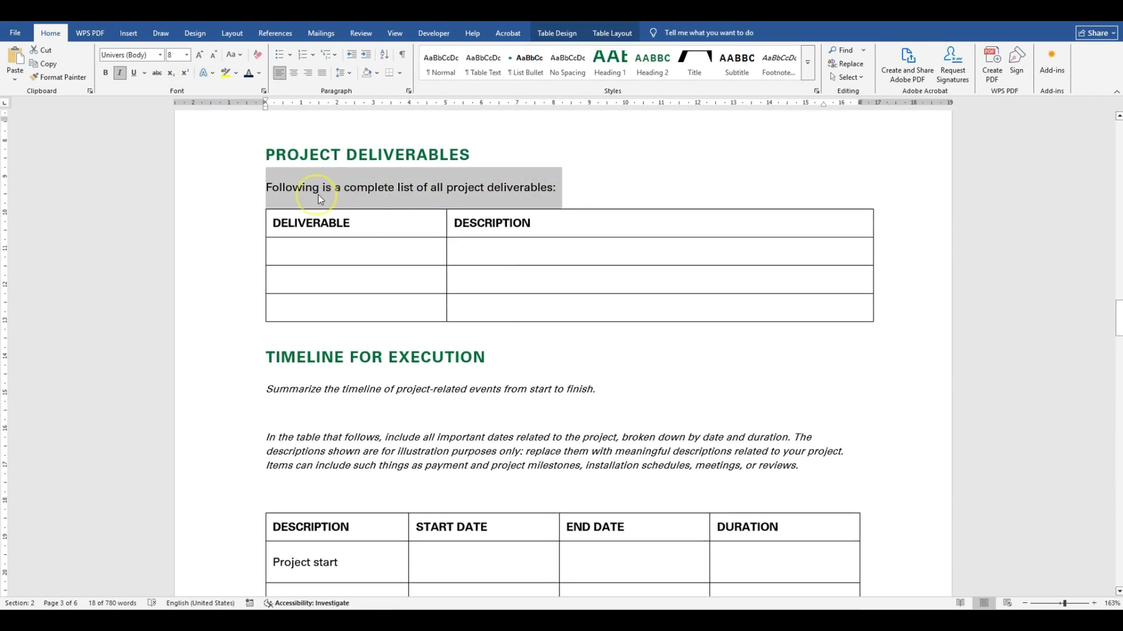
drag(268, 390, 755, 435)
key(ctrl+c)
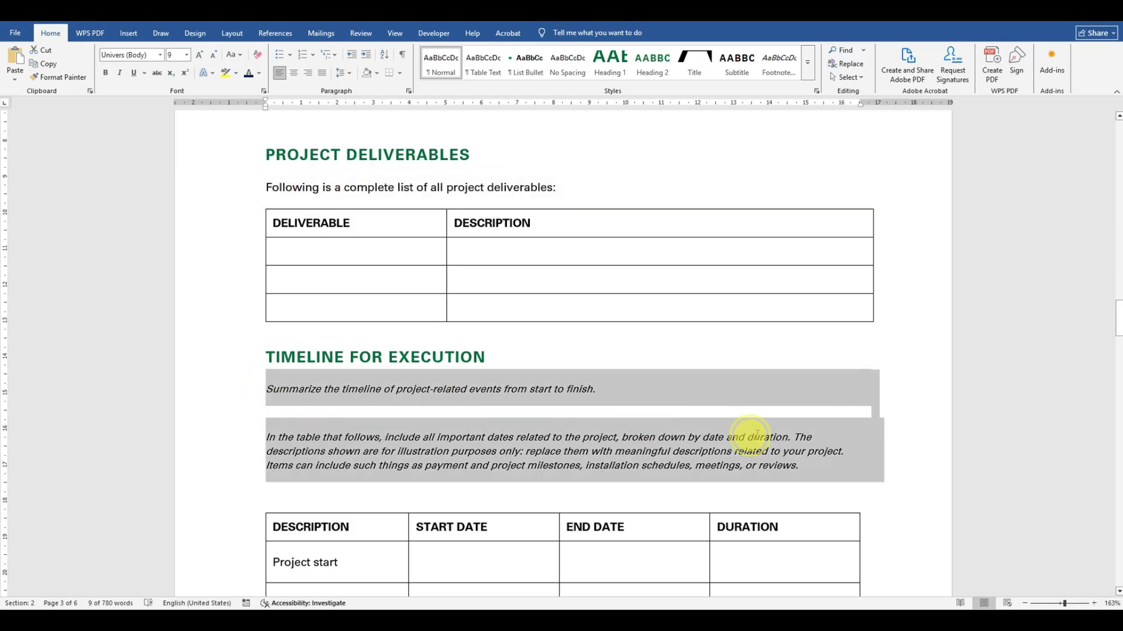
click(758, 444)
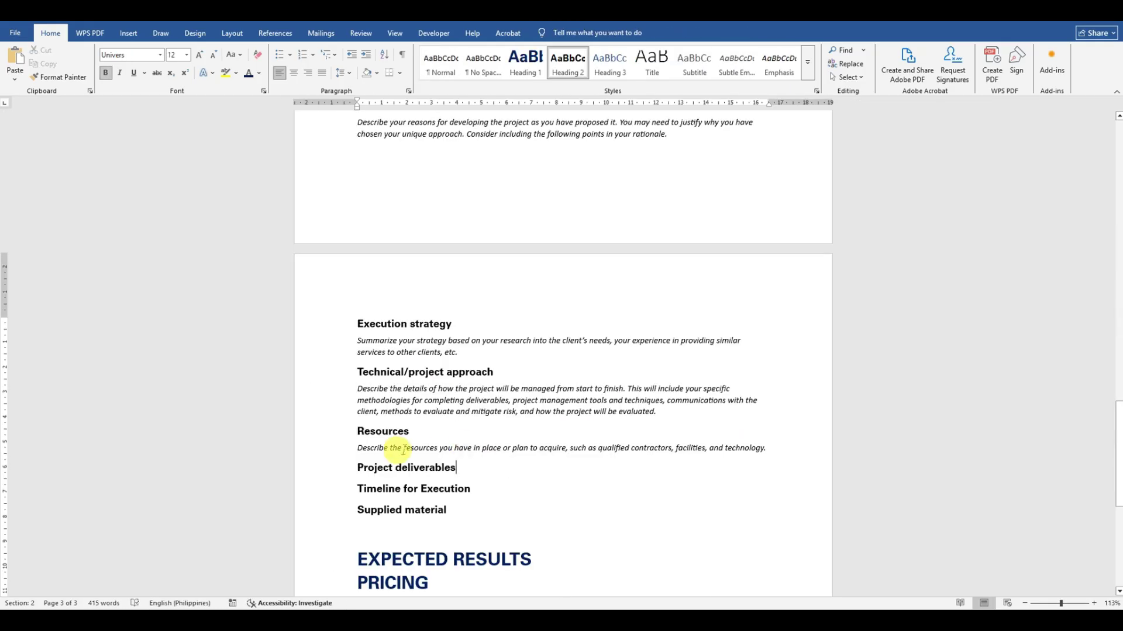
scroll(403, 456, down, 1)
key(Return)
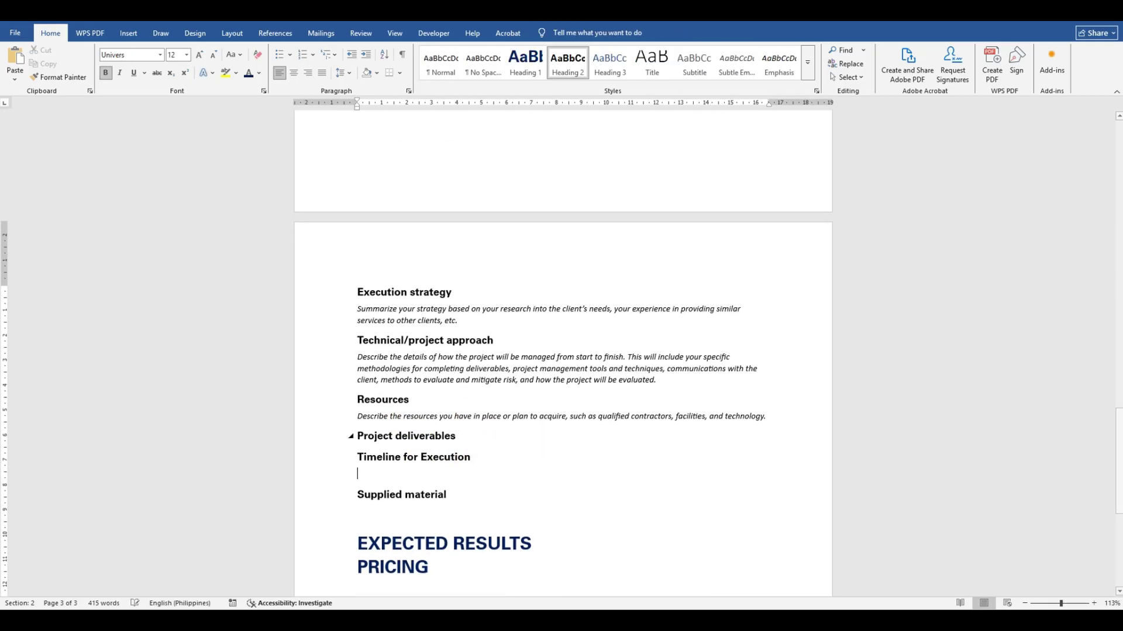
key(ctrl+v)
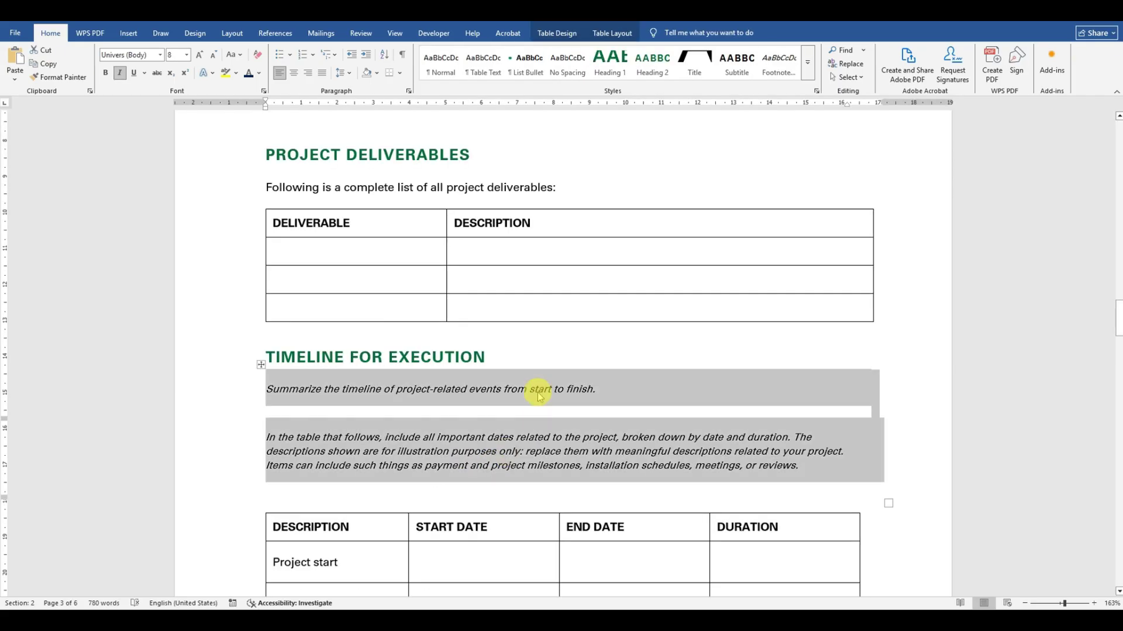
Paste the copied timeline guidance paragraphs beneath the Timeline for Execution subheading.
scroll(476, 389, down, 8)
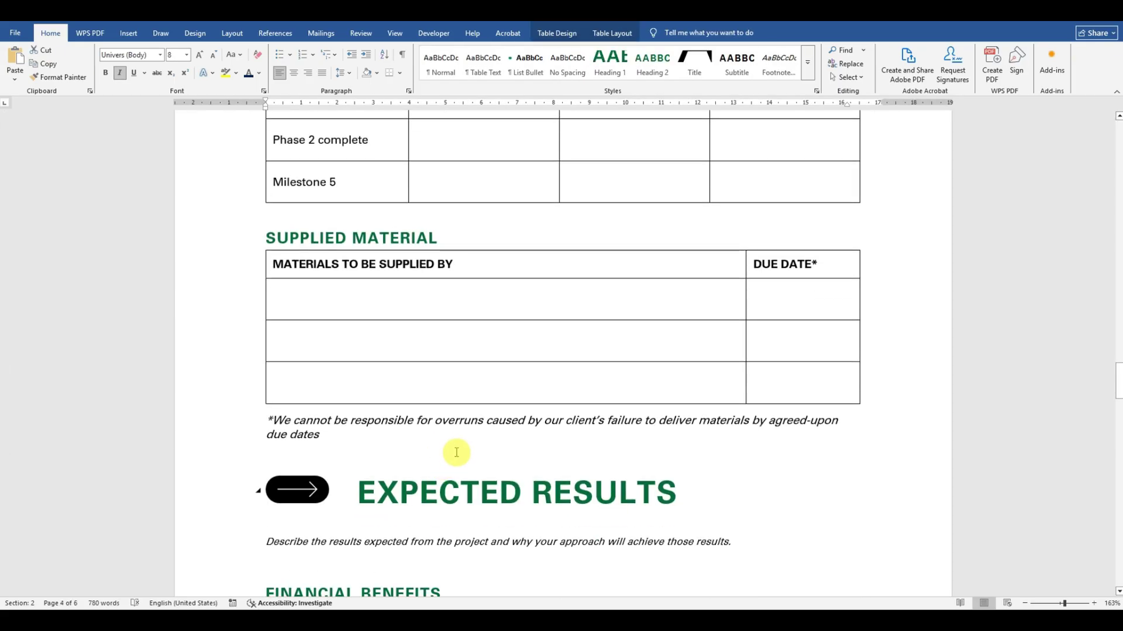
scroll(368, 442, down, 1)
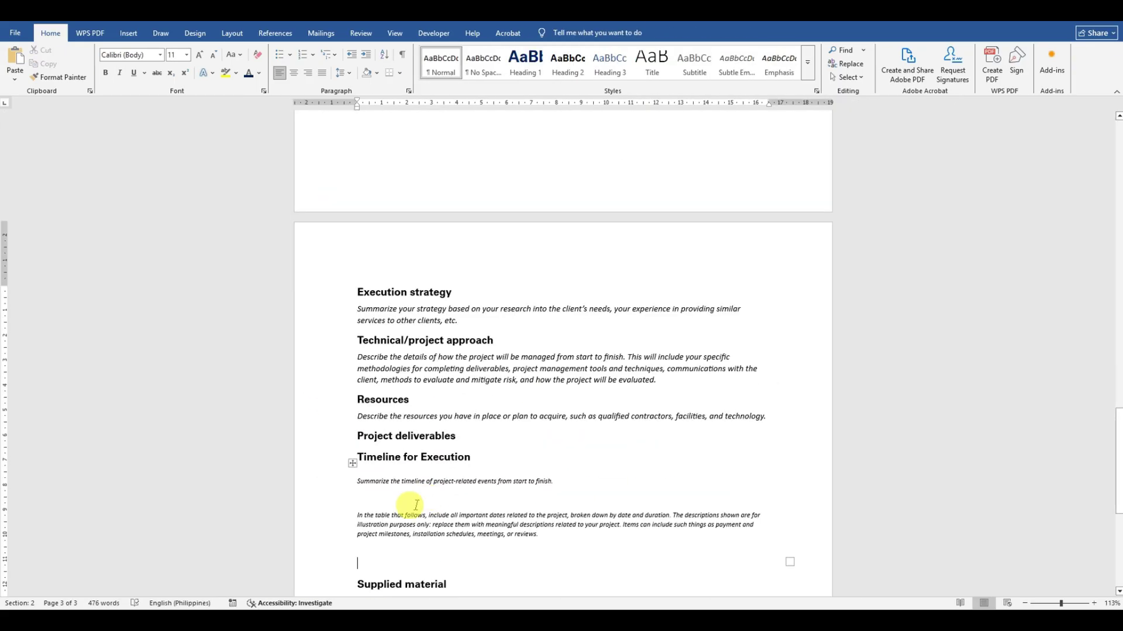
key(ctrl+v)
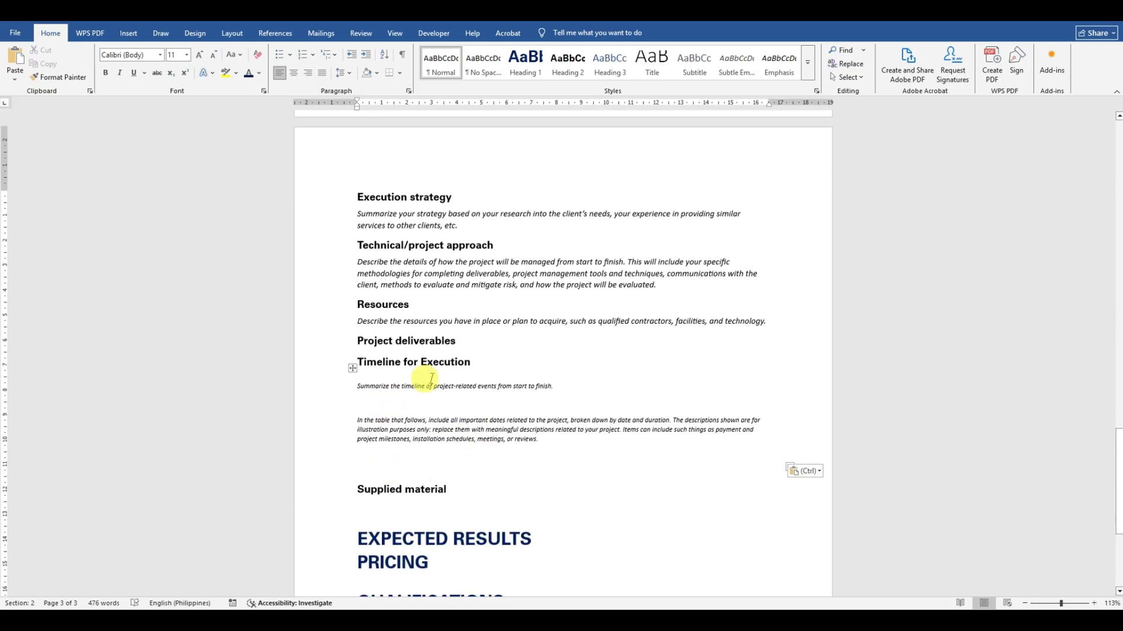
Add the sentence "You can create a table showing deliverables and description." beneath the Project deliverables subheading.
click(472, 340)
key(Return)
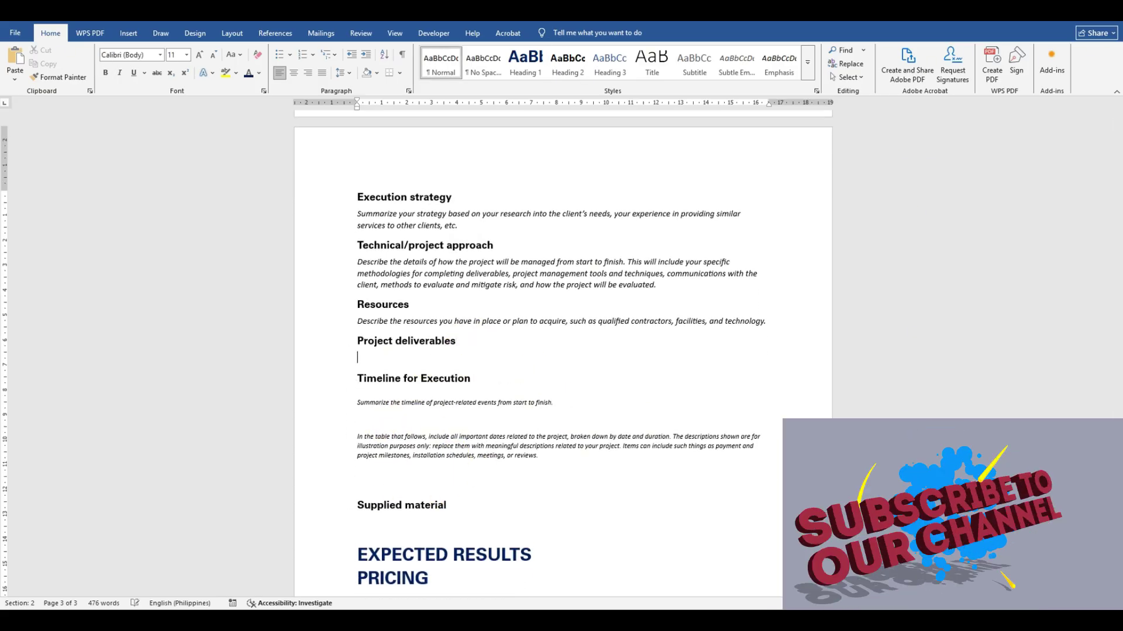
text(You c)
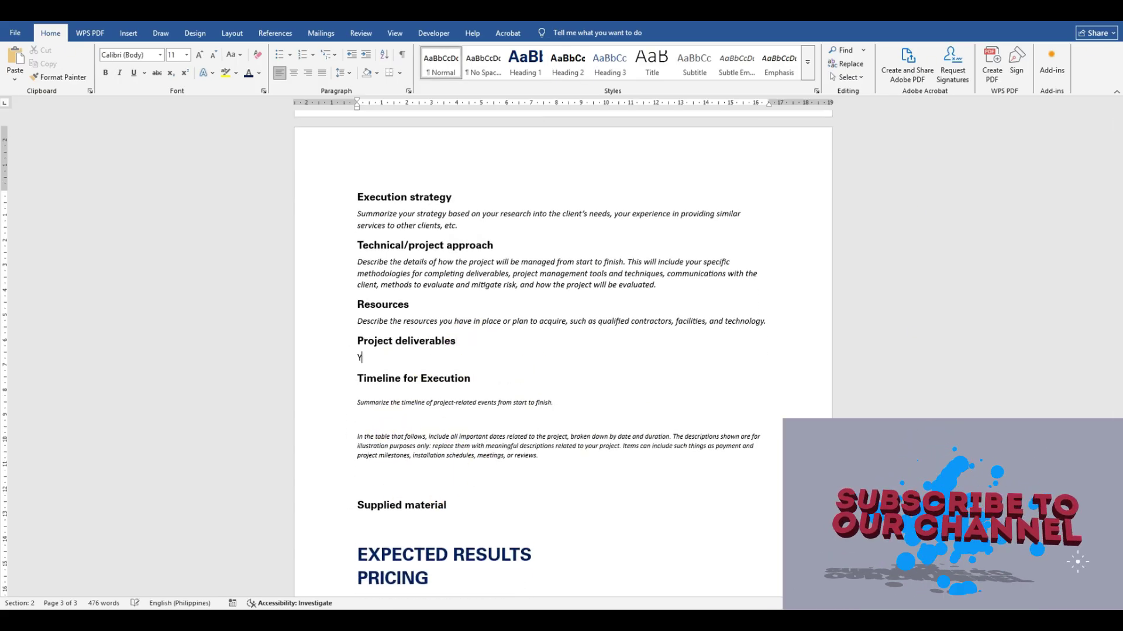
text(an create a table)
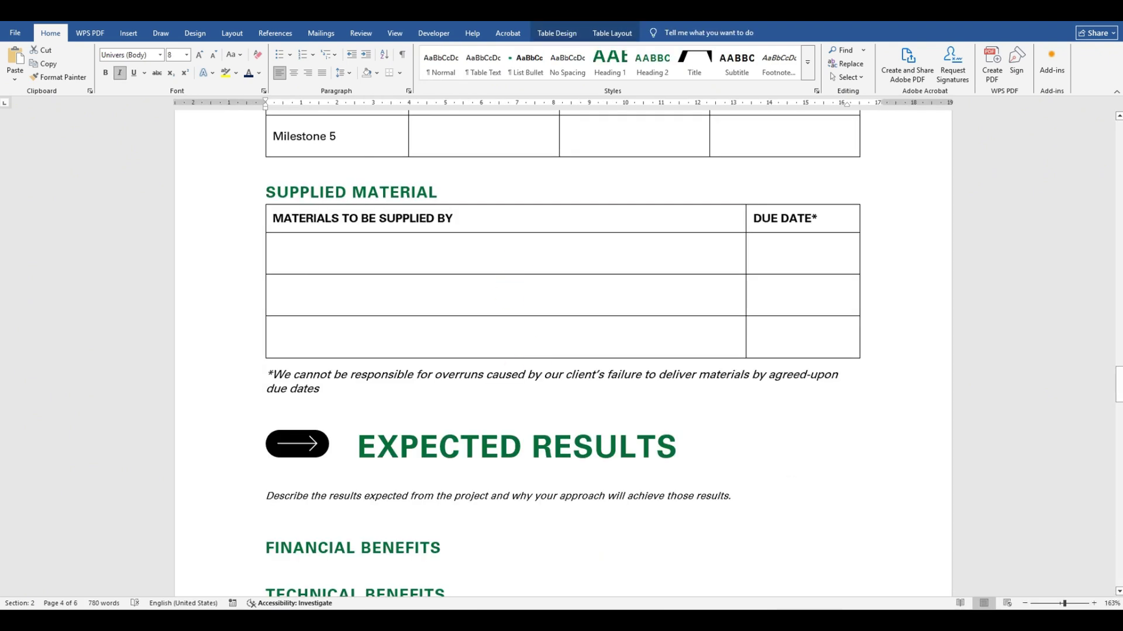
scroll(491, 494, up, 20)
scroll(495, 493, up, 2)
scroll(495, 493, down, 2)
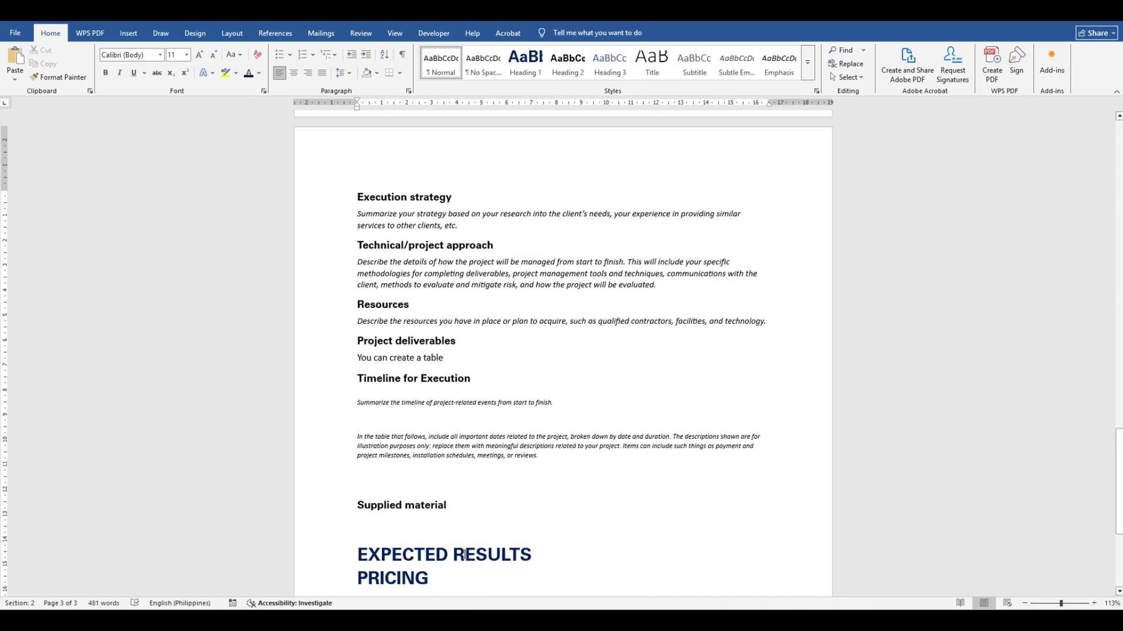
text(re)
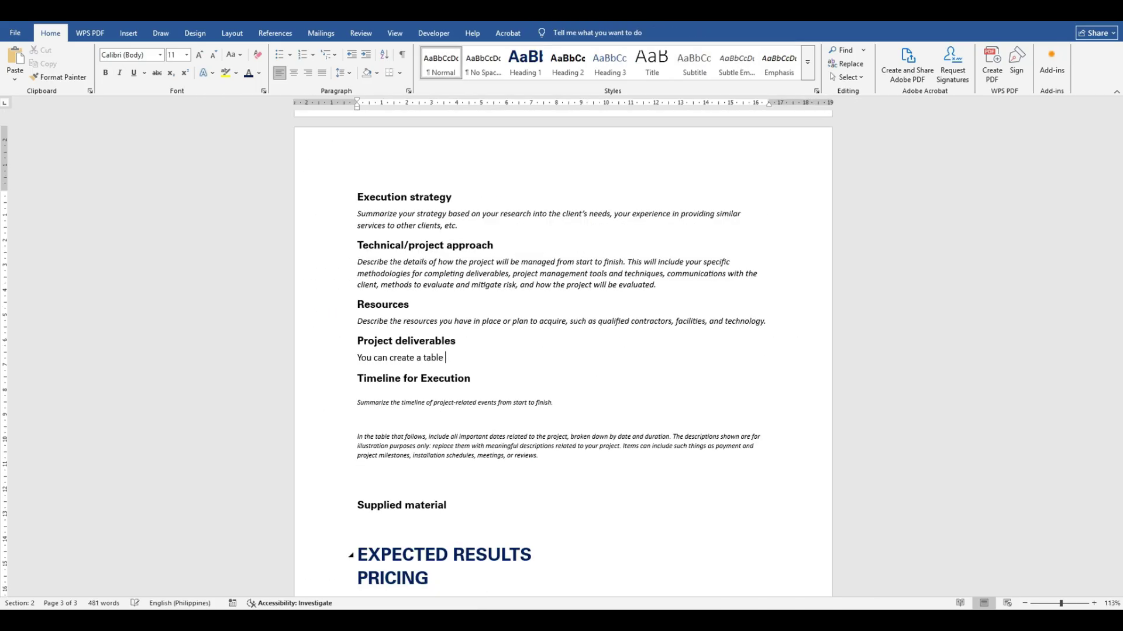
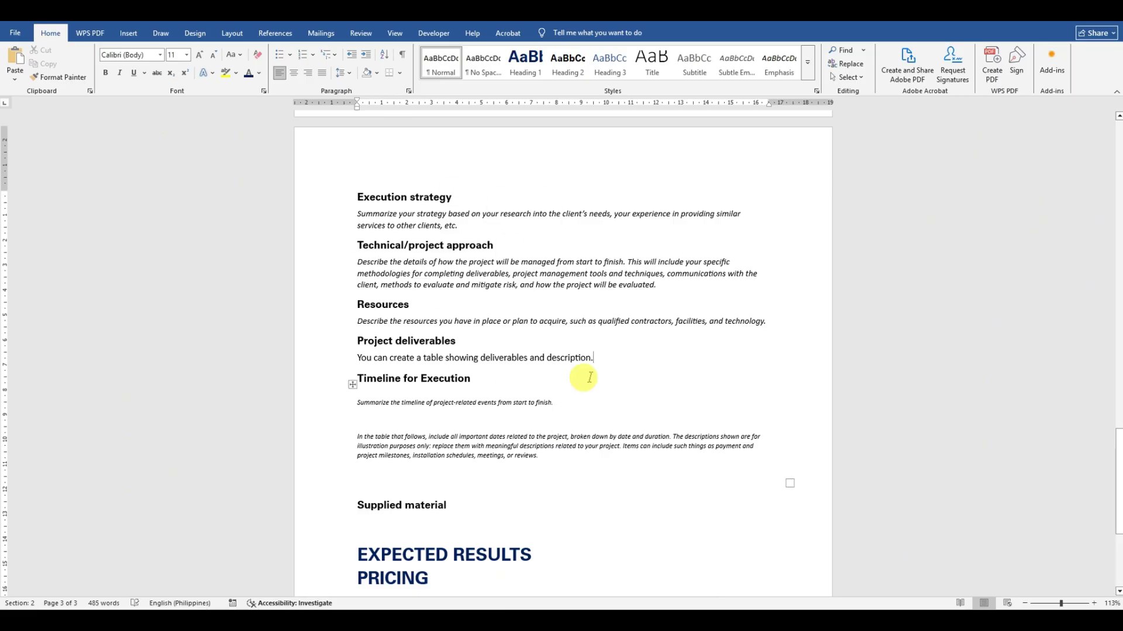
Italicize the Project deliverables sentence and set its font size to 10.
drag(585, 359, 374, 362)
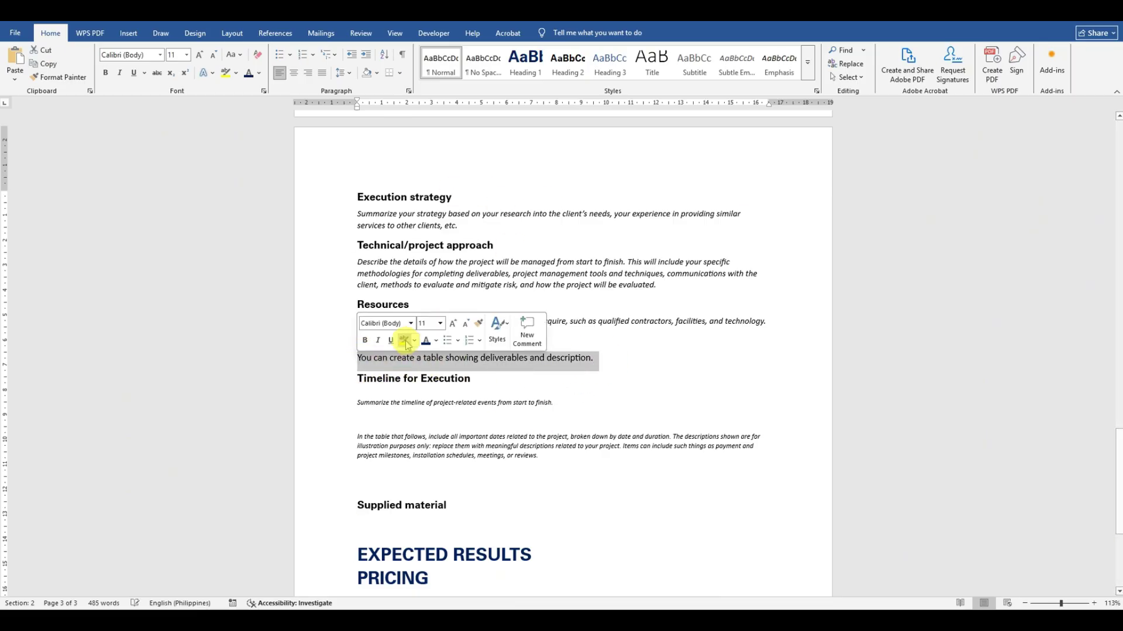
click(378, 341)
click(440, 325)
click(430, 359)
Remove the empty line above Supplied material and delete the pasted table holding the Timeline for Execution guidance.
click(416, 475)
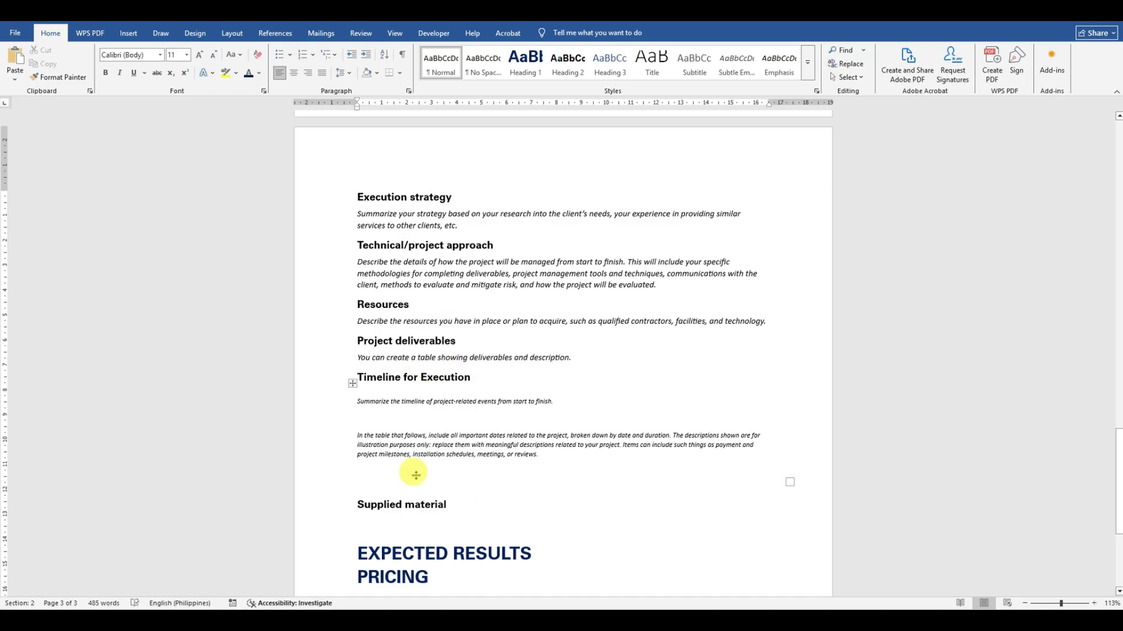
key(Delete)
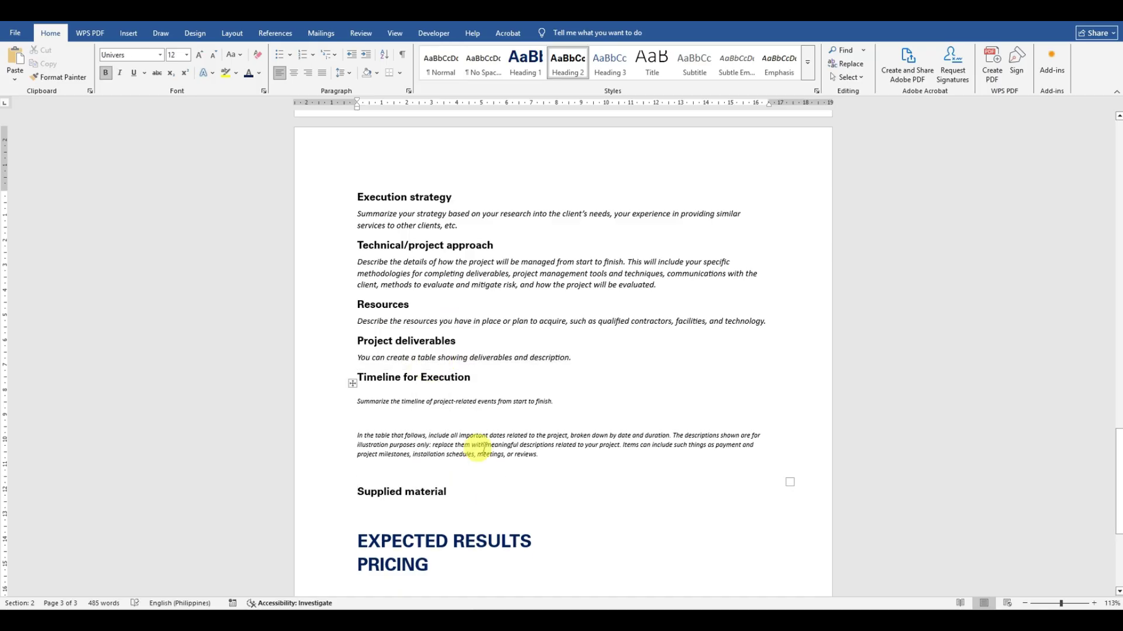
click(415, 492)
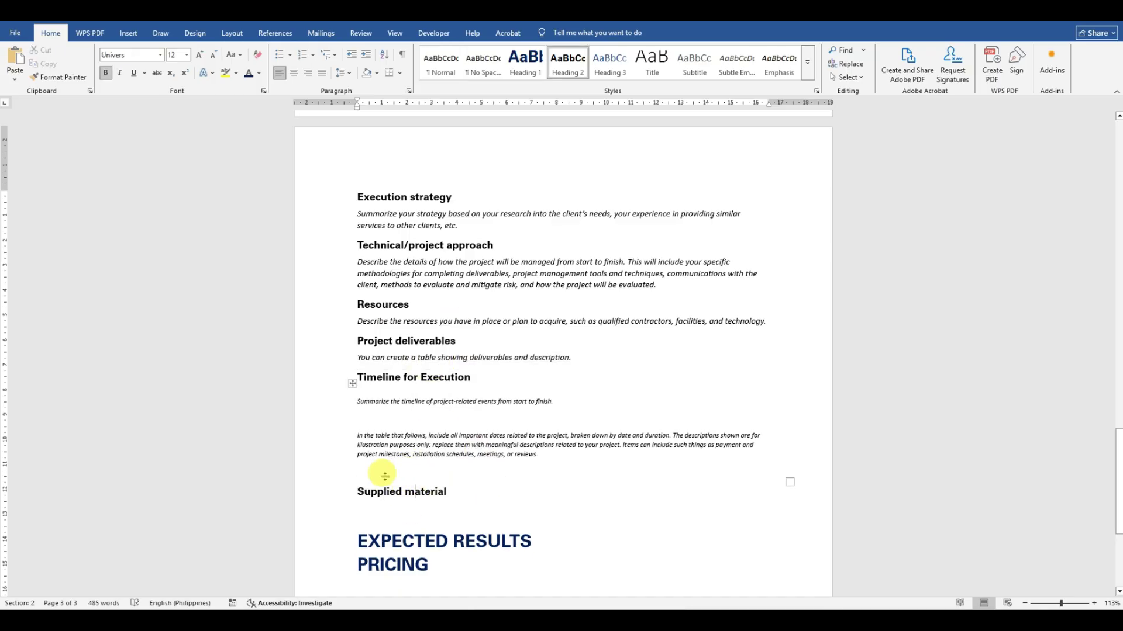
click(368, 467)
click(549, 454)
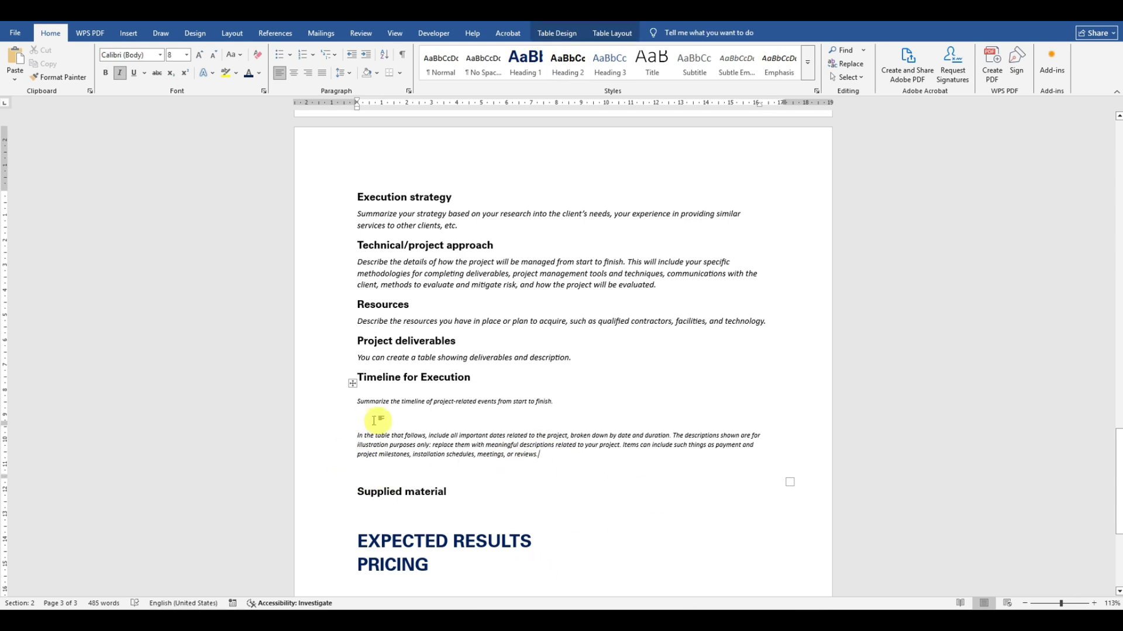
click(353, 422)
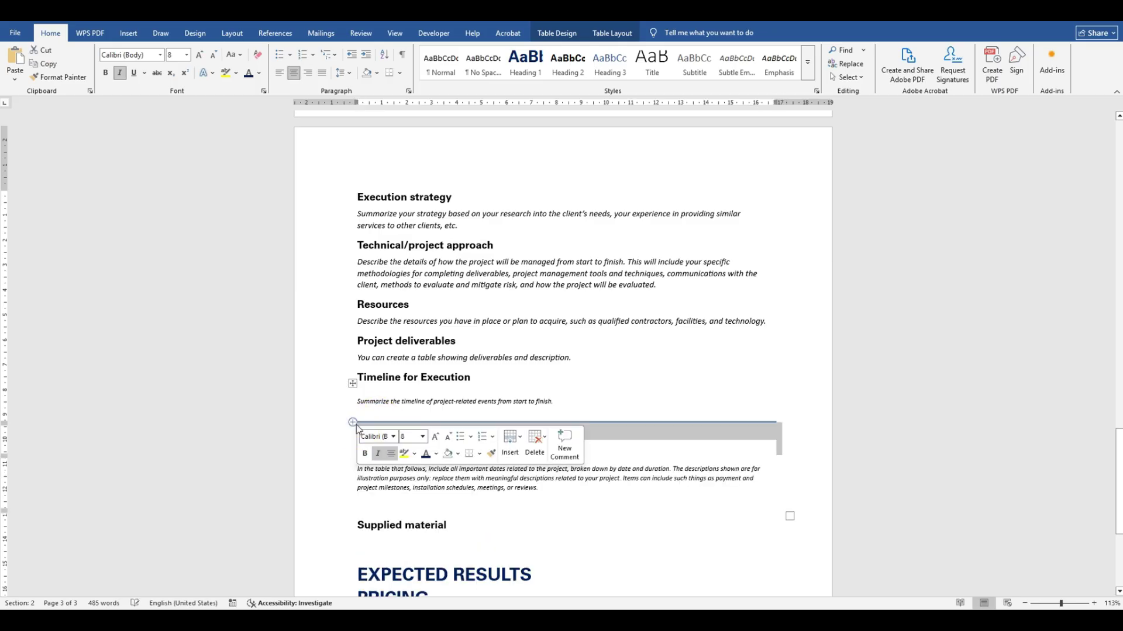
click(533, 442)
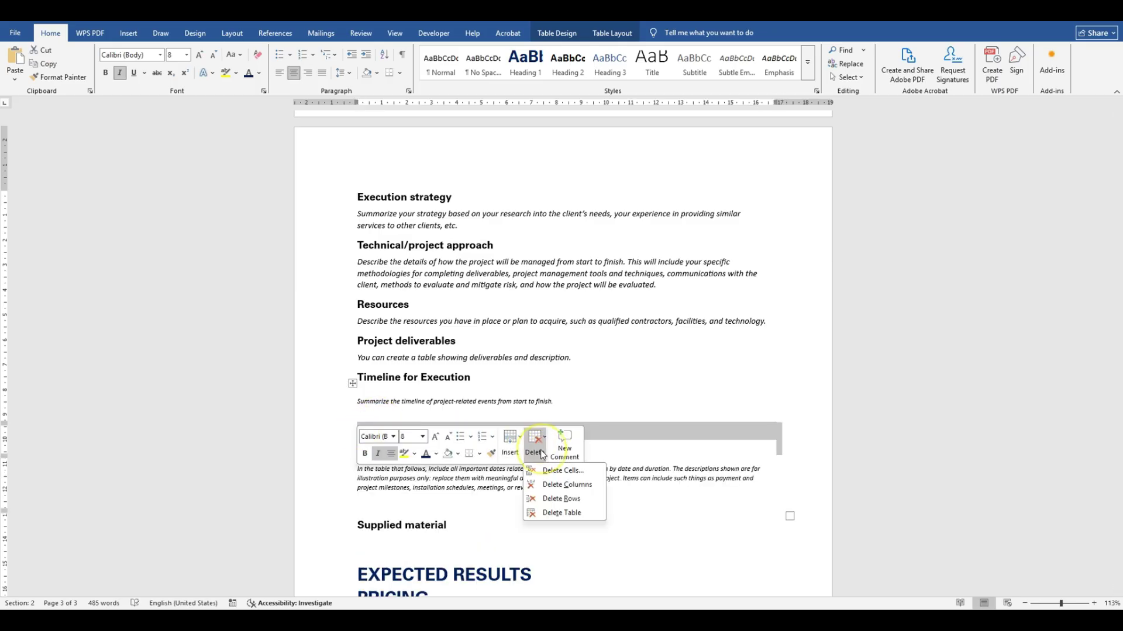
click(556, 512)
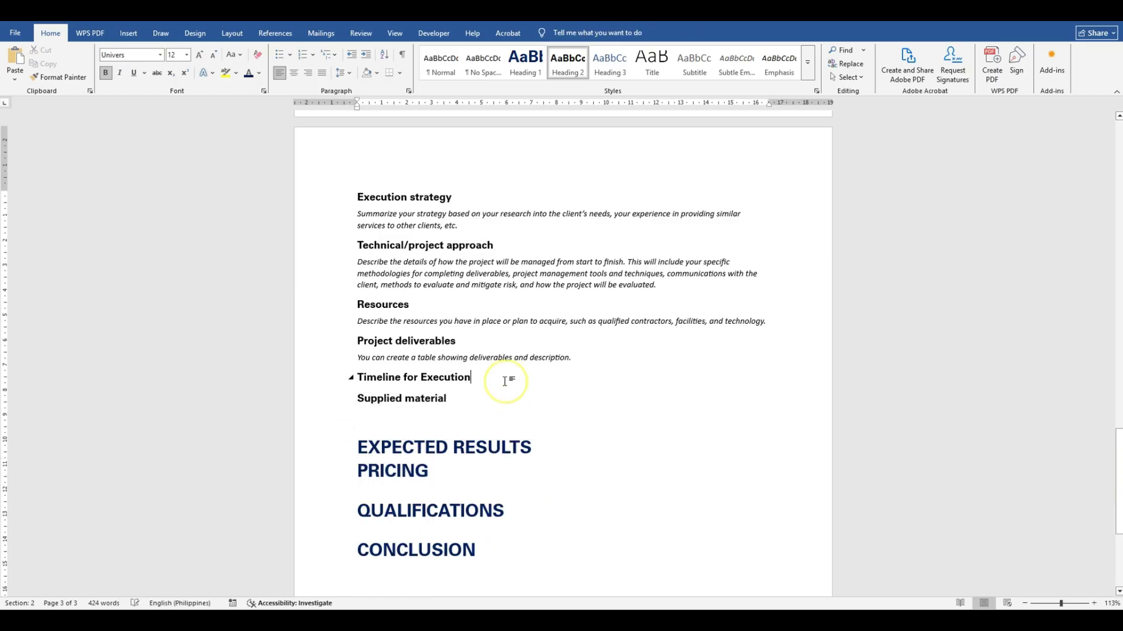
Copy only the sample's "In the table that follows" timeline paragraph and paste it as plain body text beneath Timeline for Execution.
key(alt+Tab)
click(632, 375)
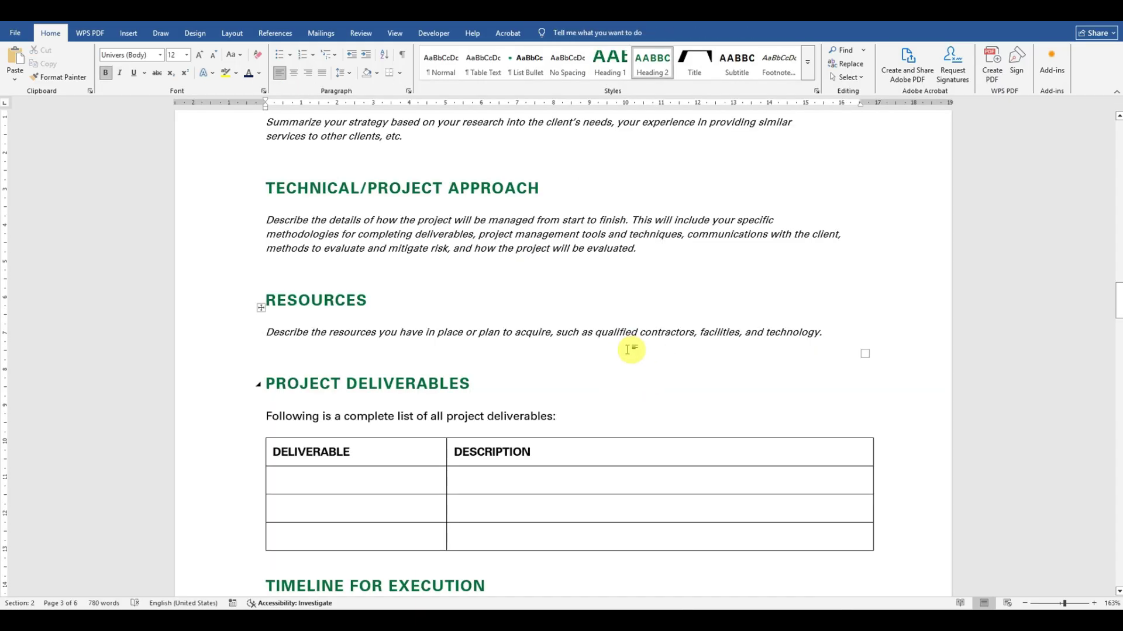
scroll(629, 315, down, 6)
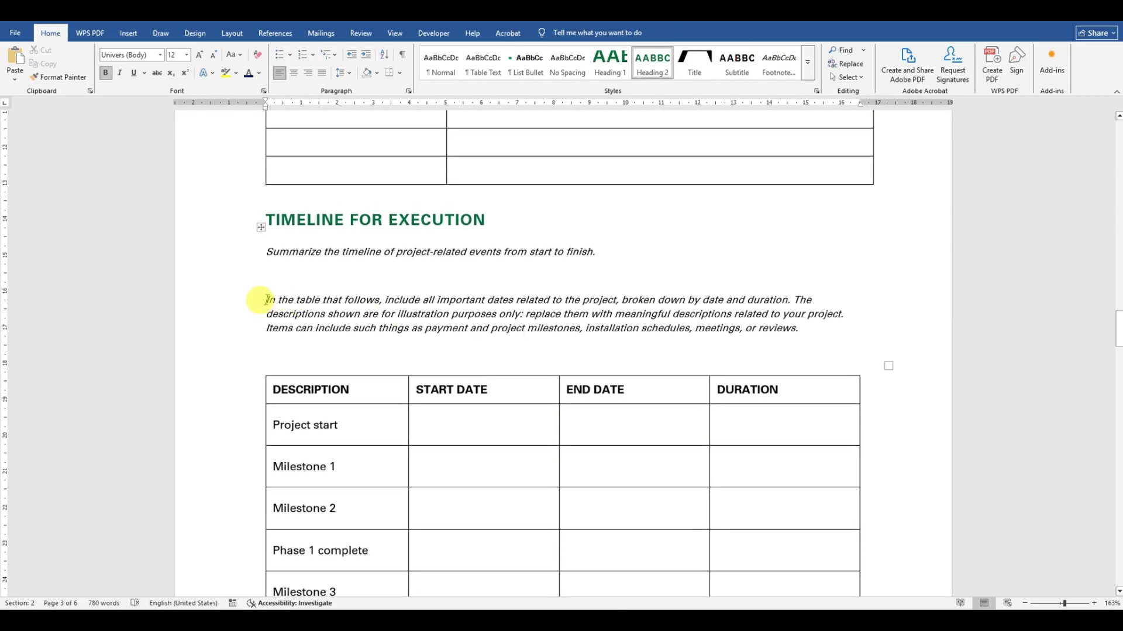
drag(266, 300, 801, 326)
key(ctrl+c)
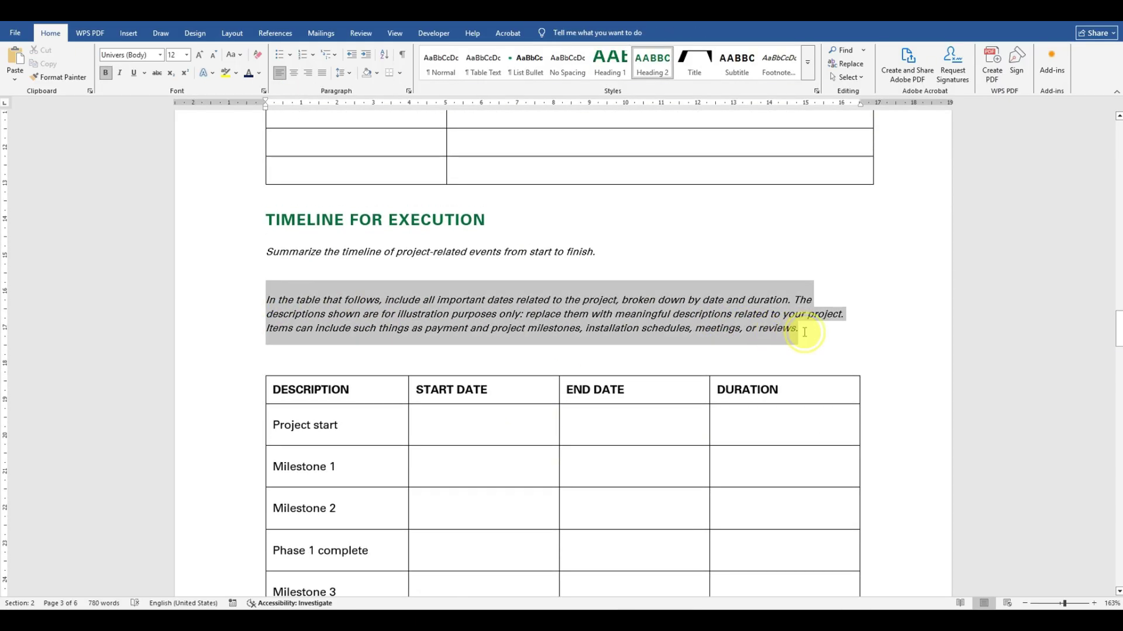
key(alt+Tab)
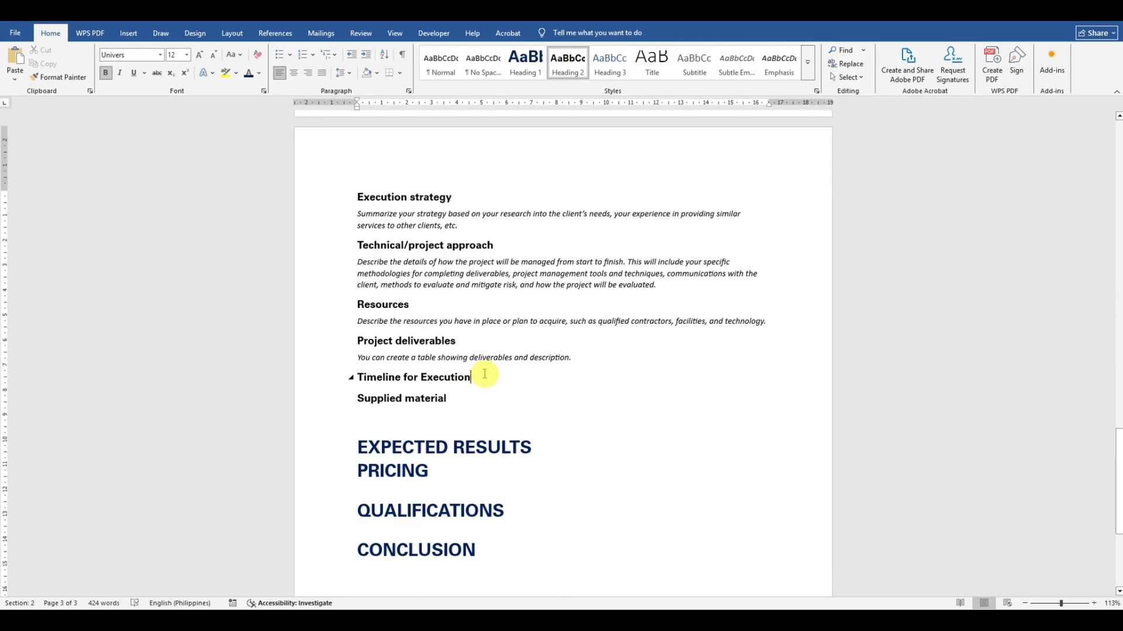
key(Return)
key(ctrl+v)
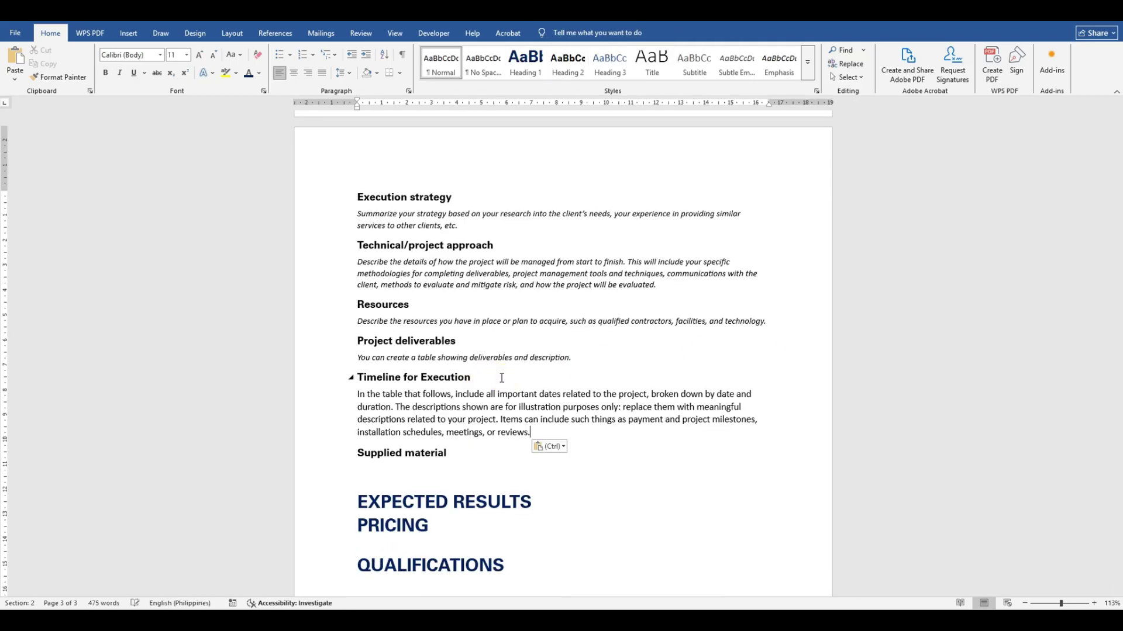
Set the Timeline for Execution paragraph to font size 10 and italicize it.
drag(442, 426, 371, 396)
click(441, 358)
click(425, 395)
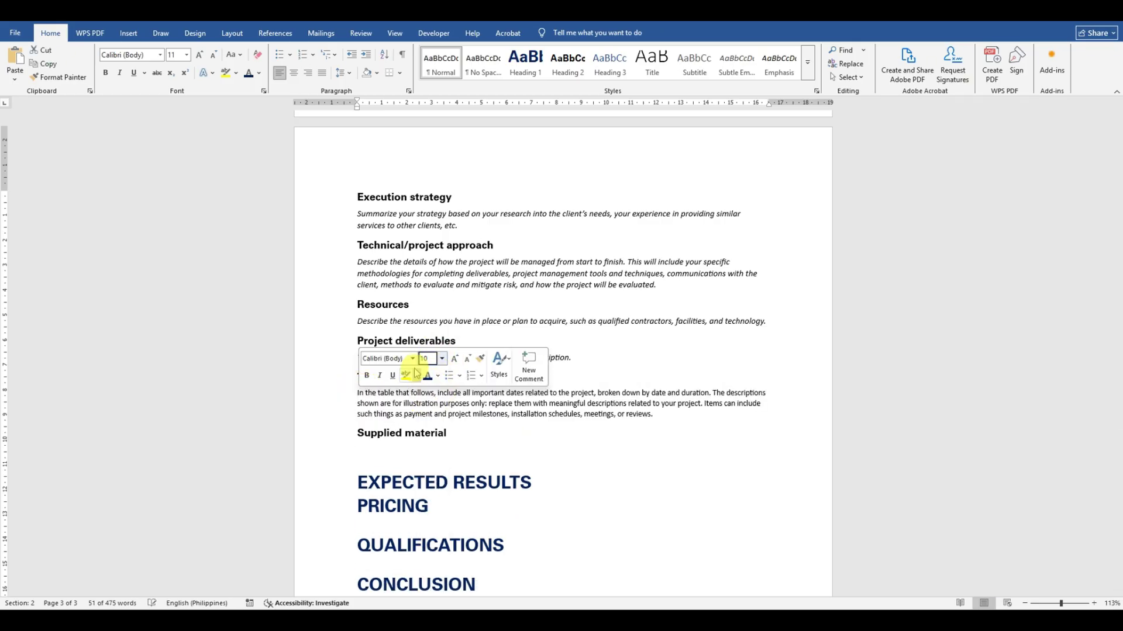
click(381, 377)
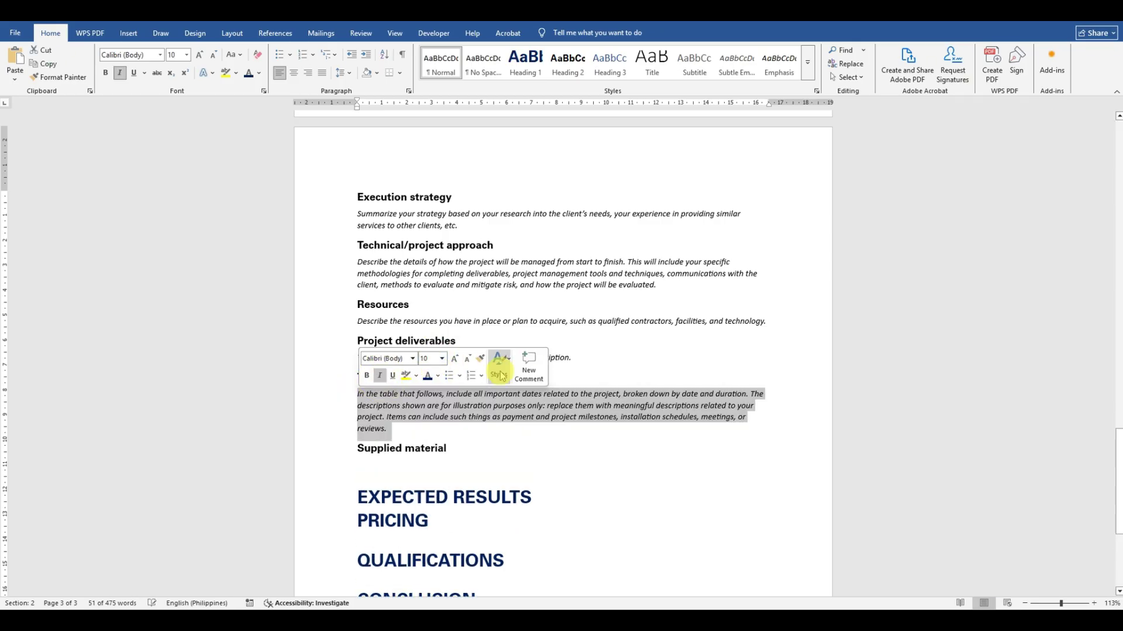
click(488, 432)
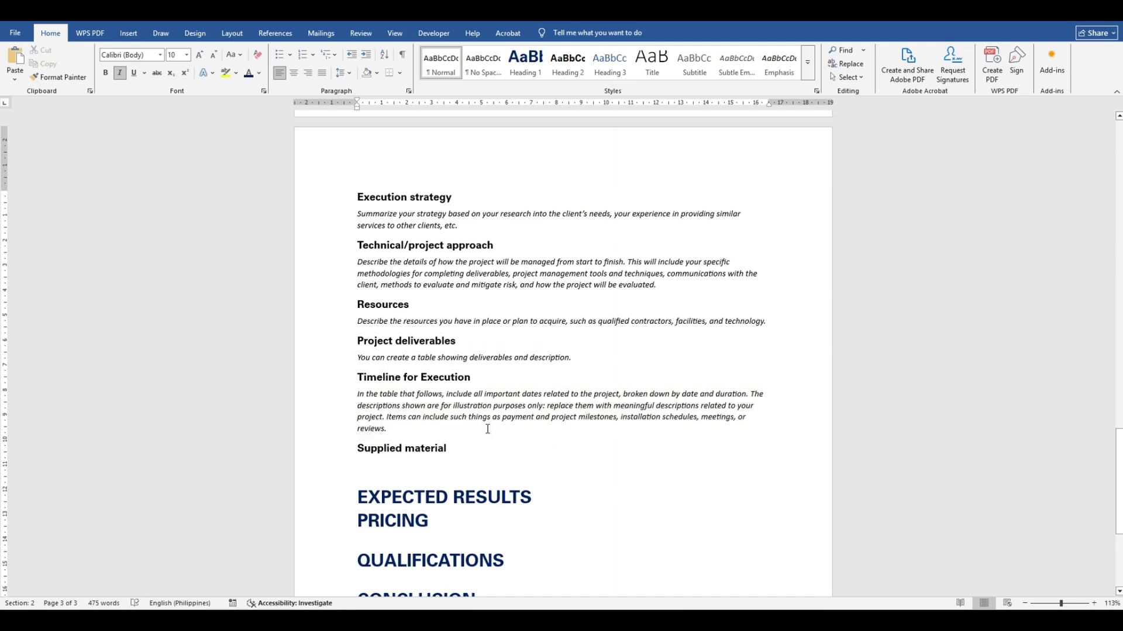
Add the sentence "You can create a table on this part showing the materials to be supplied." beneath the Supplied material subheading.
key(alt+Tab)
scroll(479, 427, down, 10)
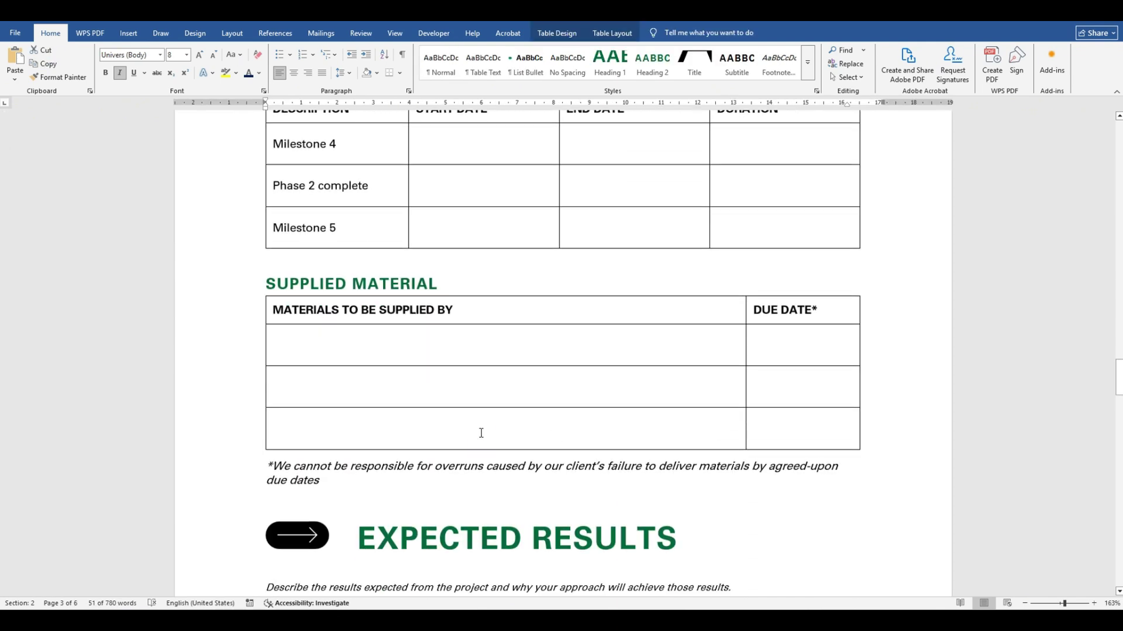
key(alt+Tab)
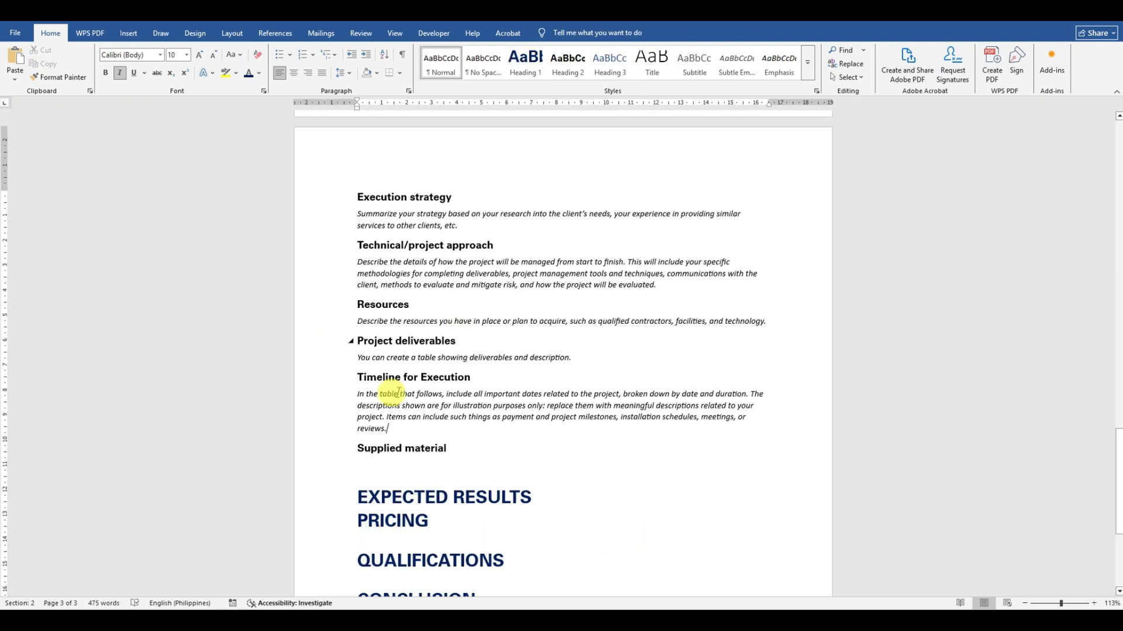
click(463, 447)
key(Return)
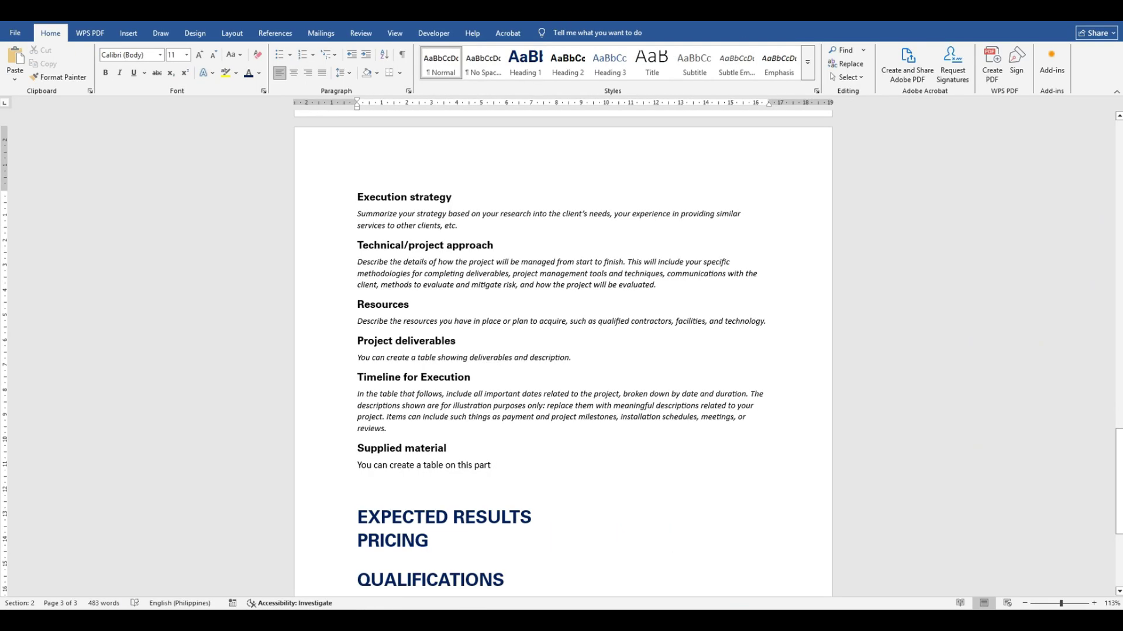
text(showing the materials to be supplied.)
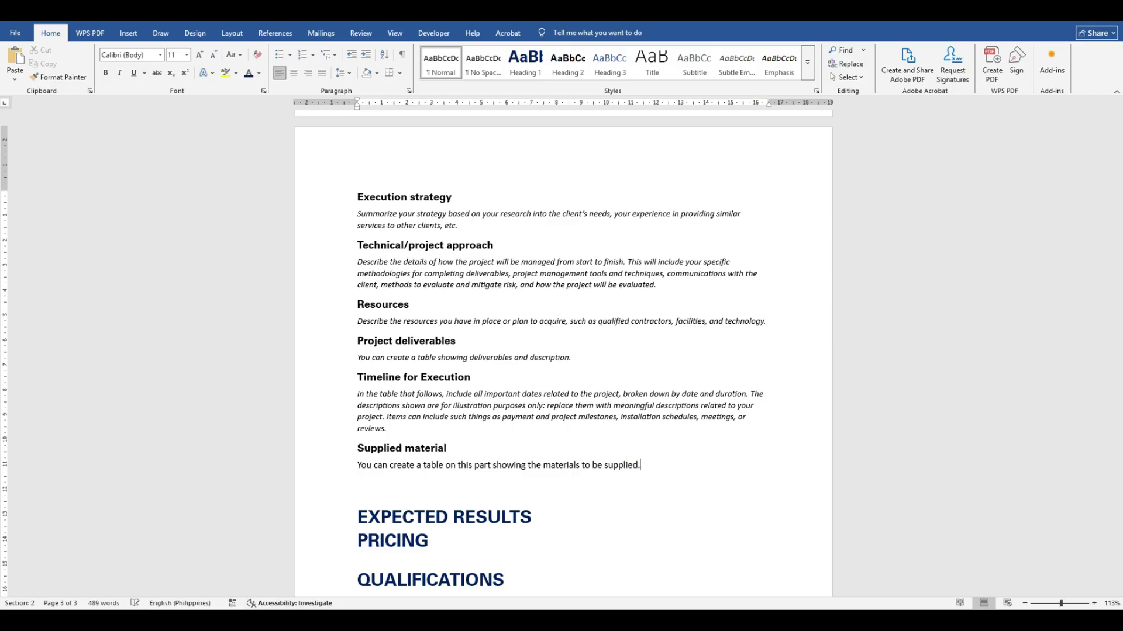
Set the Supplied material sentence to font size 10 and italicize it.
triple_click(367, 466)
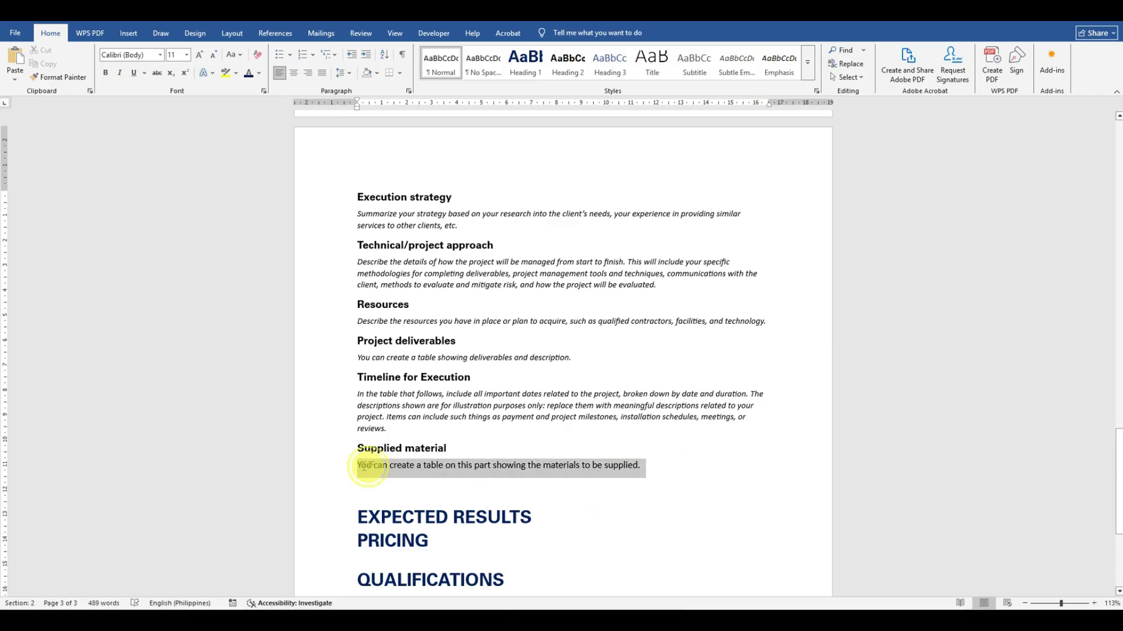
click(446, 428)
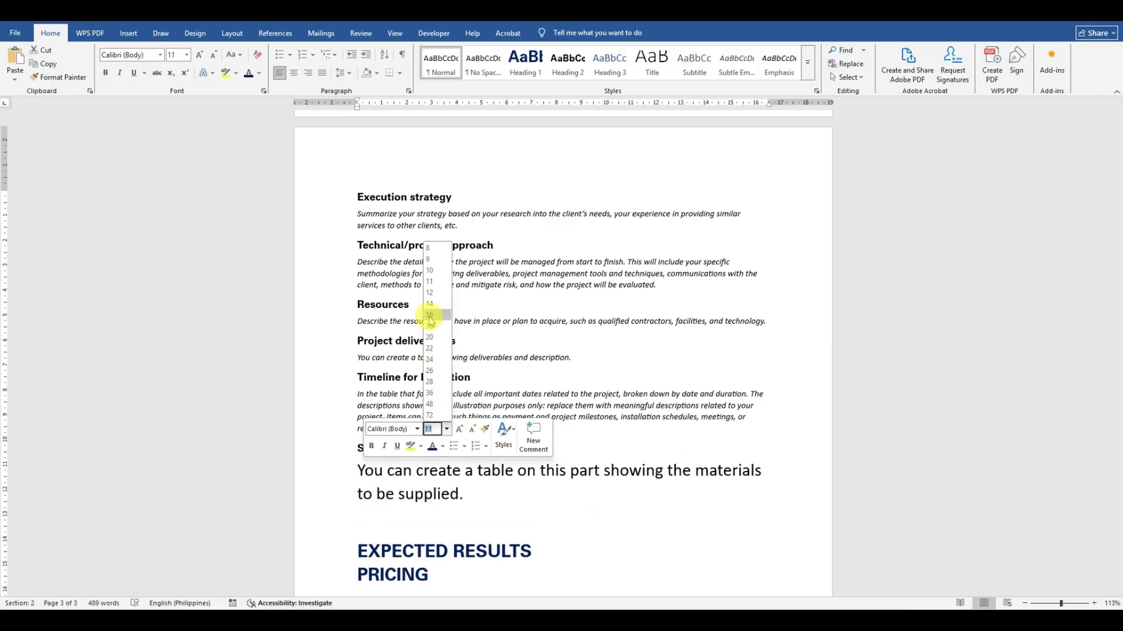
click(430, 270)
click(385, 447)
click(667, 476)
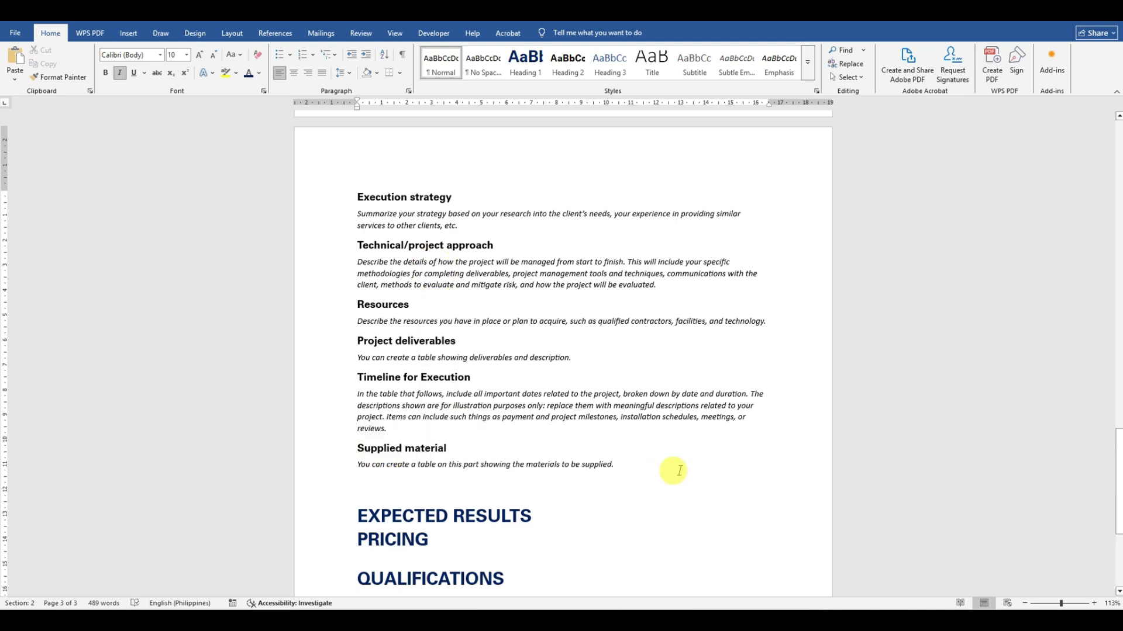
Check the sample's Expected Results subheadings and add a line reading FINANCIAL BENEFITS beneath the EXPECTED RESULTS heading.
scroll(594, 544, down, 5)
scroll(664, 474, up, 1)
click(559, 355)
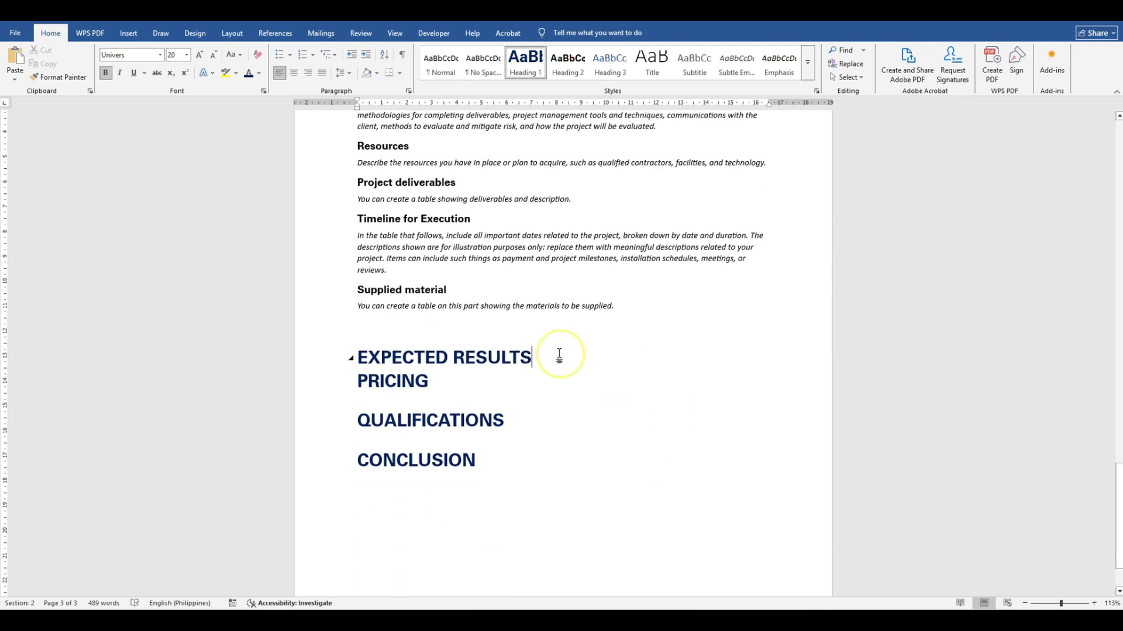
key(alt+Tab)
scroll(458, 436, down, 5)
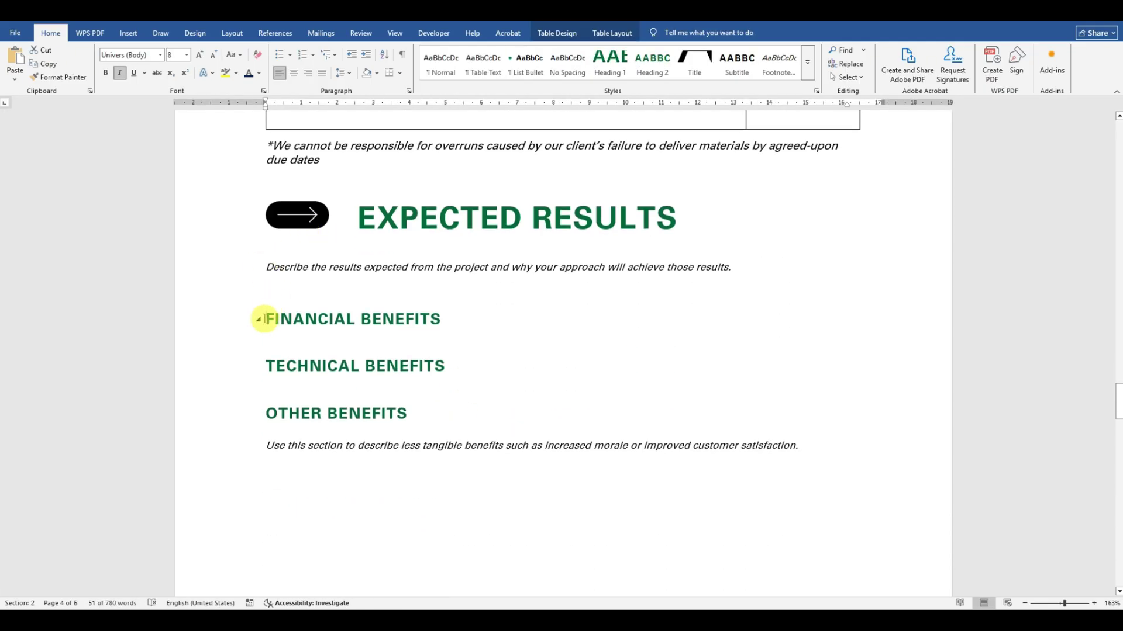
drag(266, 319, 370, 351)
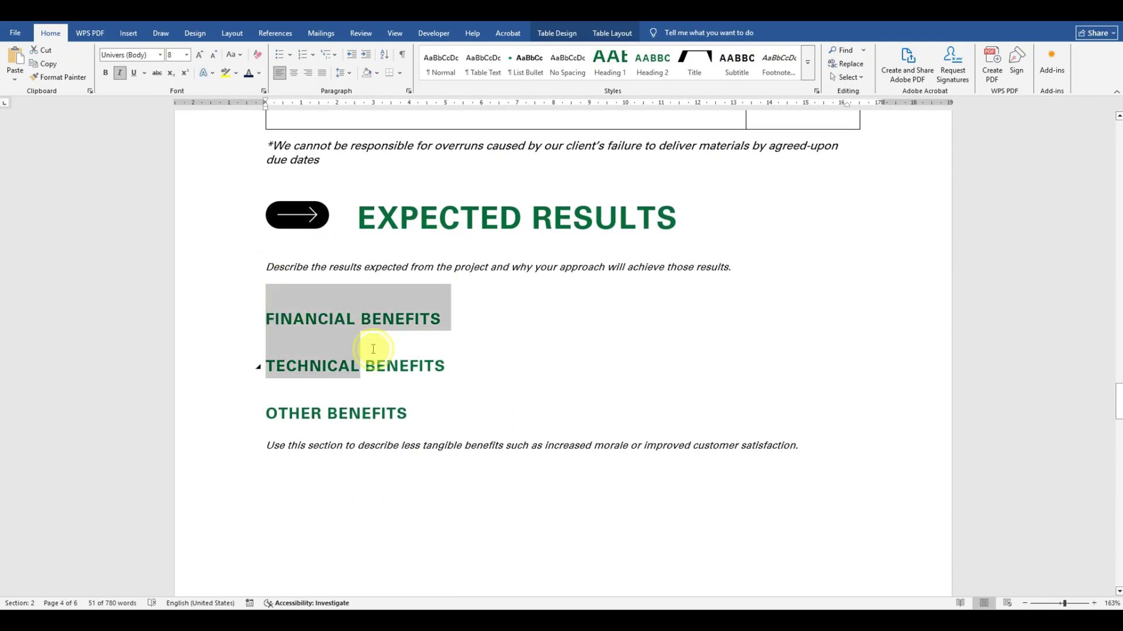
click(523, 293)
drag(440, 319, 266, 318)
click(479, 391)
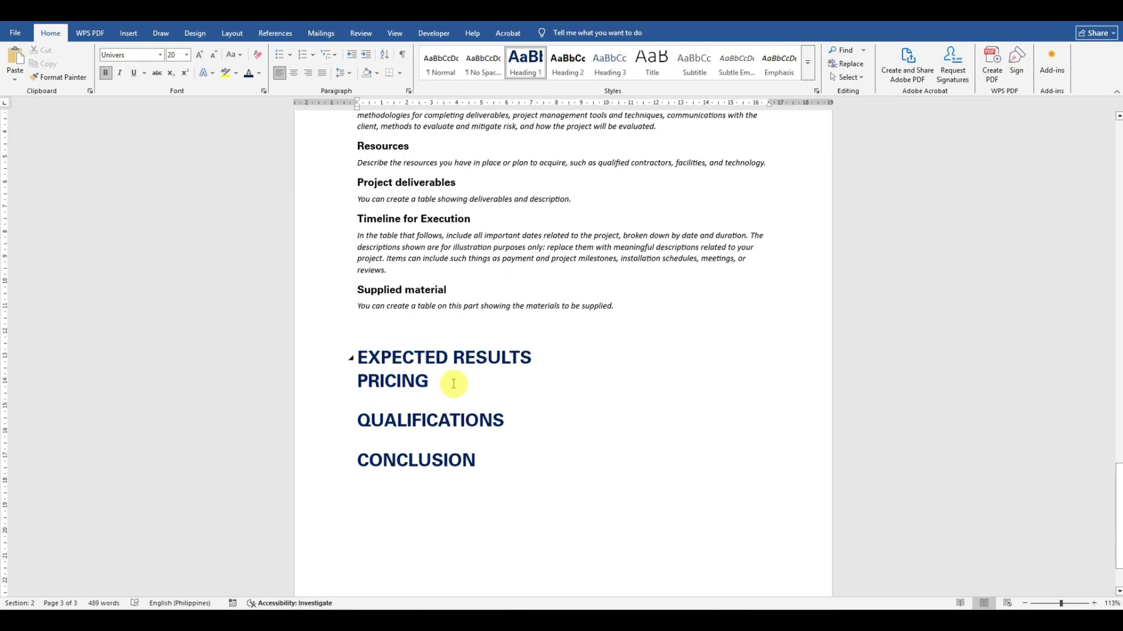
key(Return)
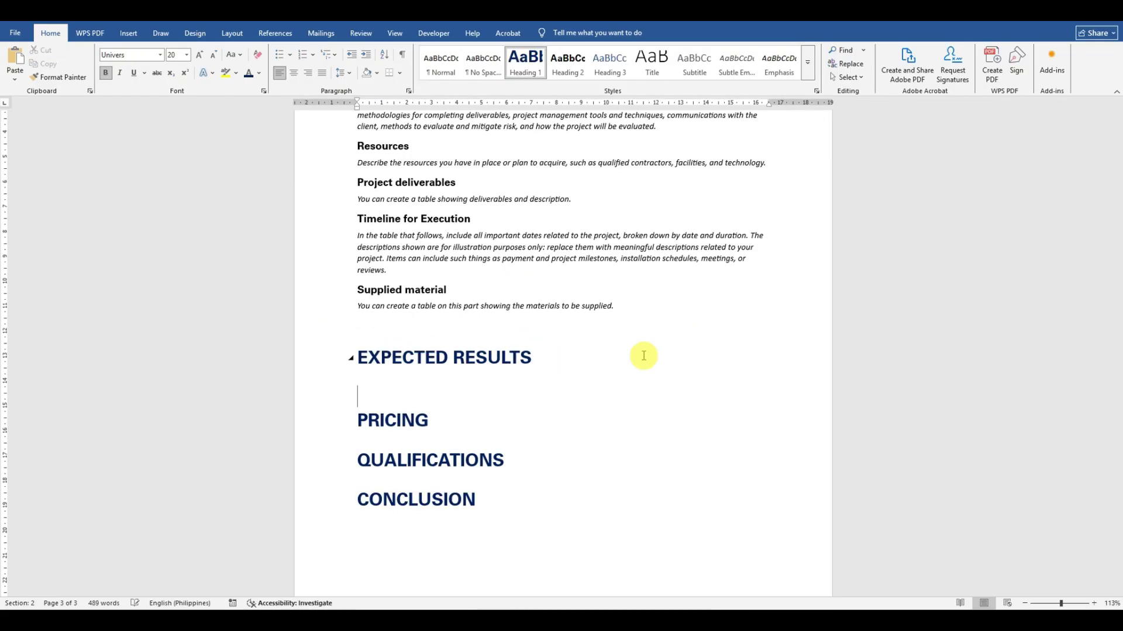
text(FINANCIAL BENEFITS)
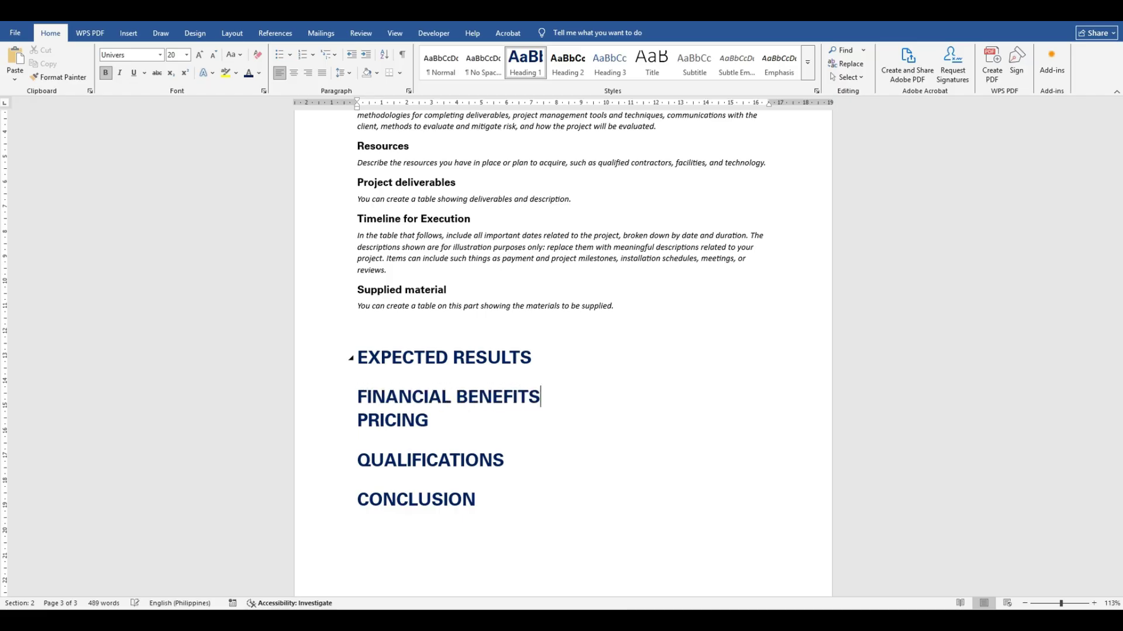
Add the lines TECHNICAL BENEFITS and OTHER BENEFITS beneath FINANCIAL BENEFITS, followed by an empty line.
key(Return)
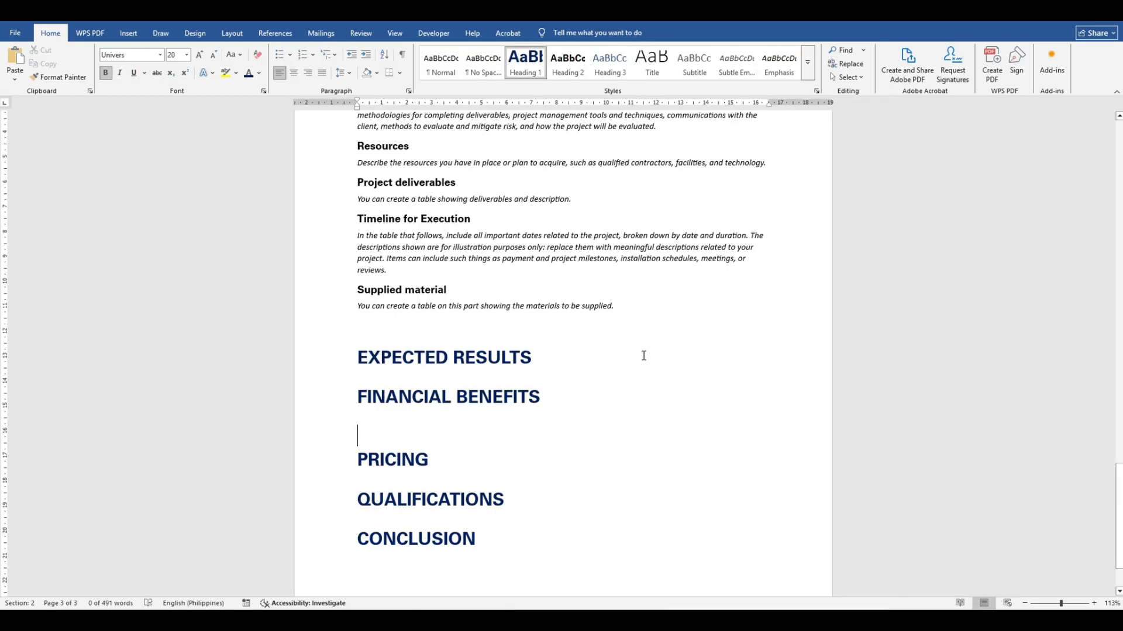
text(TECHNICAL)
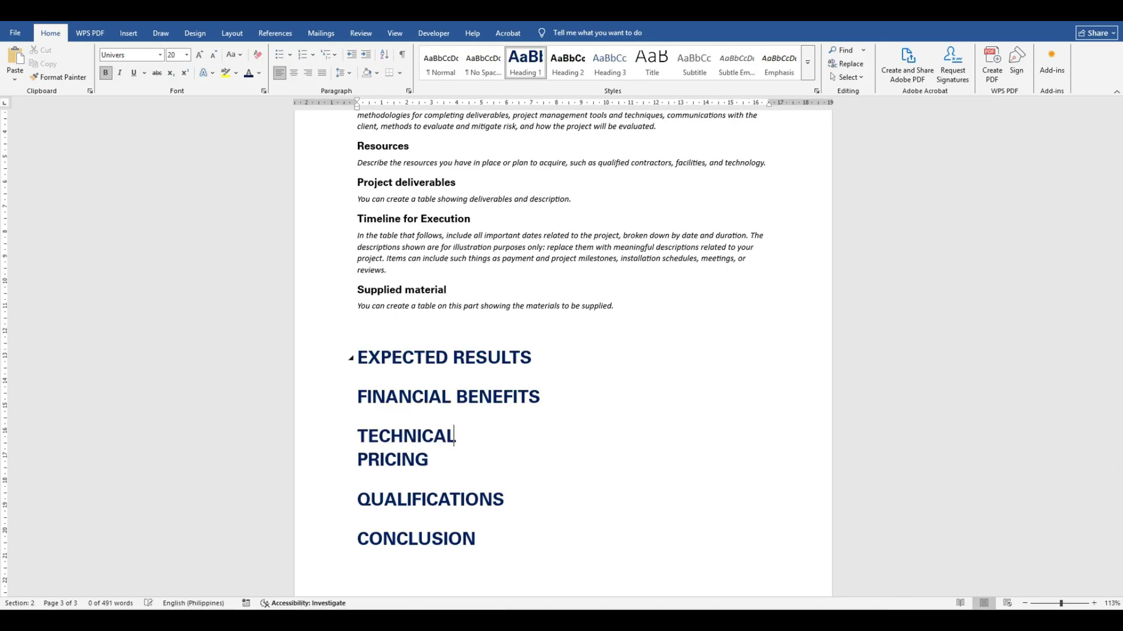
text( BENEFITS)
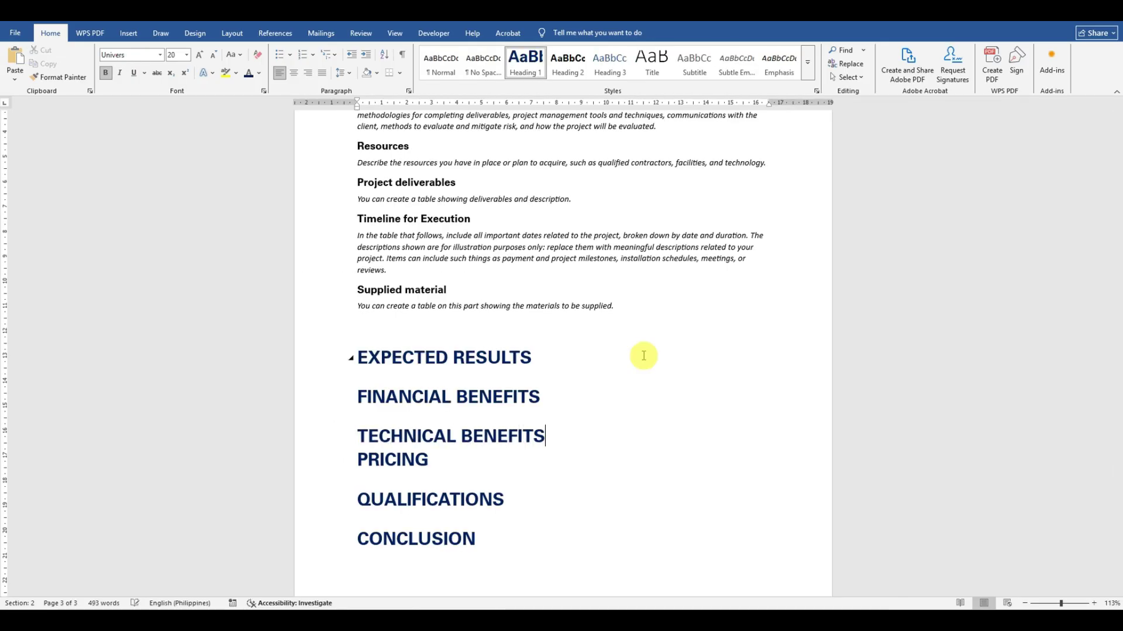
key(Return)
text(OTHER)
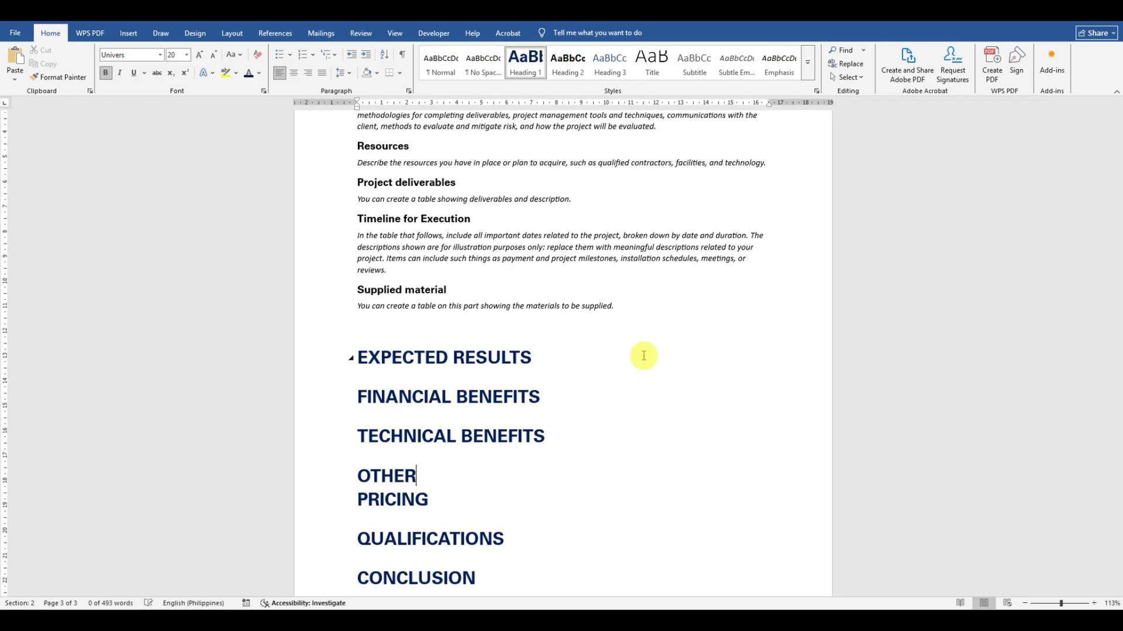
text( BENEFITS)
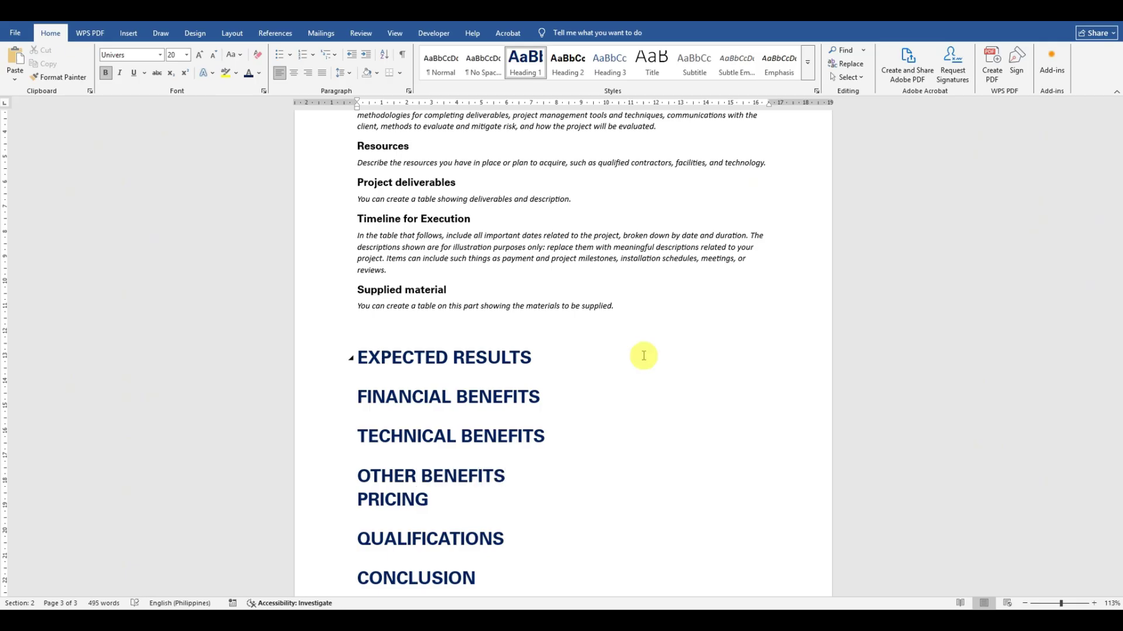
key(Return)
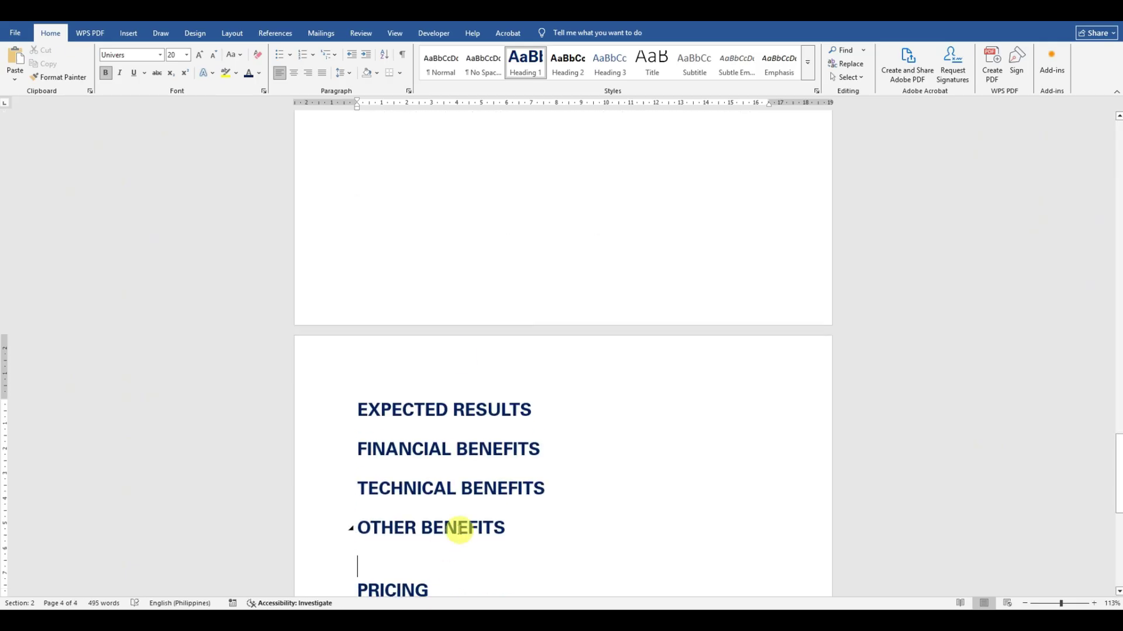
Apply the Heading 2 style to EXPECTED RESULTS, FINANCIAL BENEFITS, TECHNICAL BENEFITS and OTHER BENEFITS.
drag(521, 531, 359, 405)
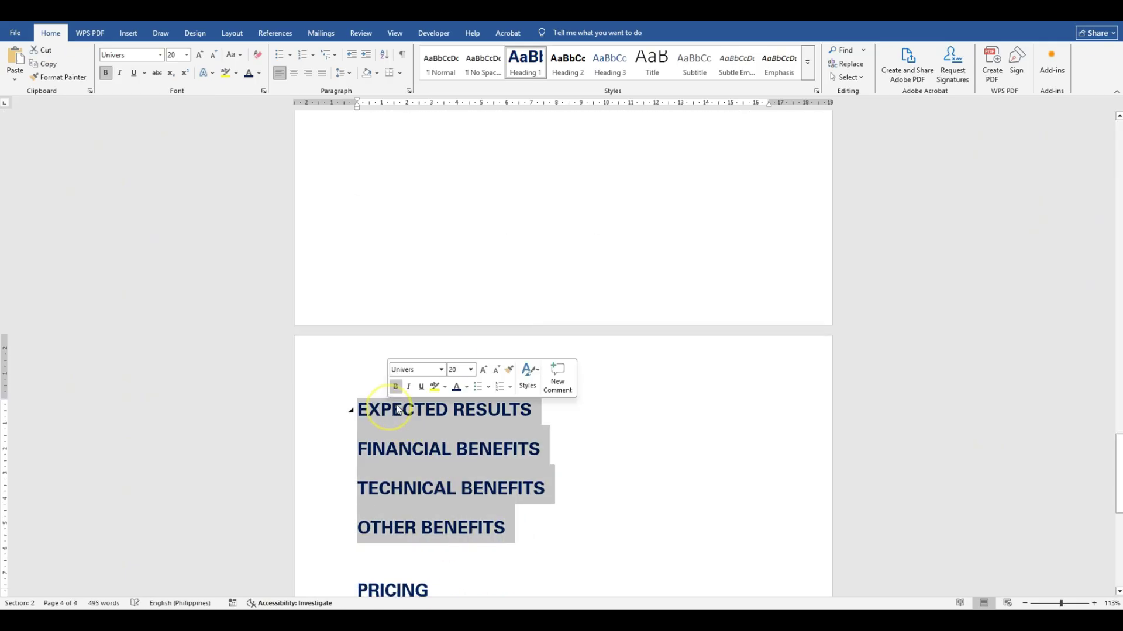
click(566, 63)
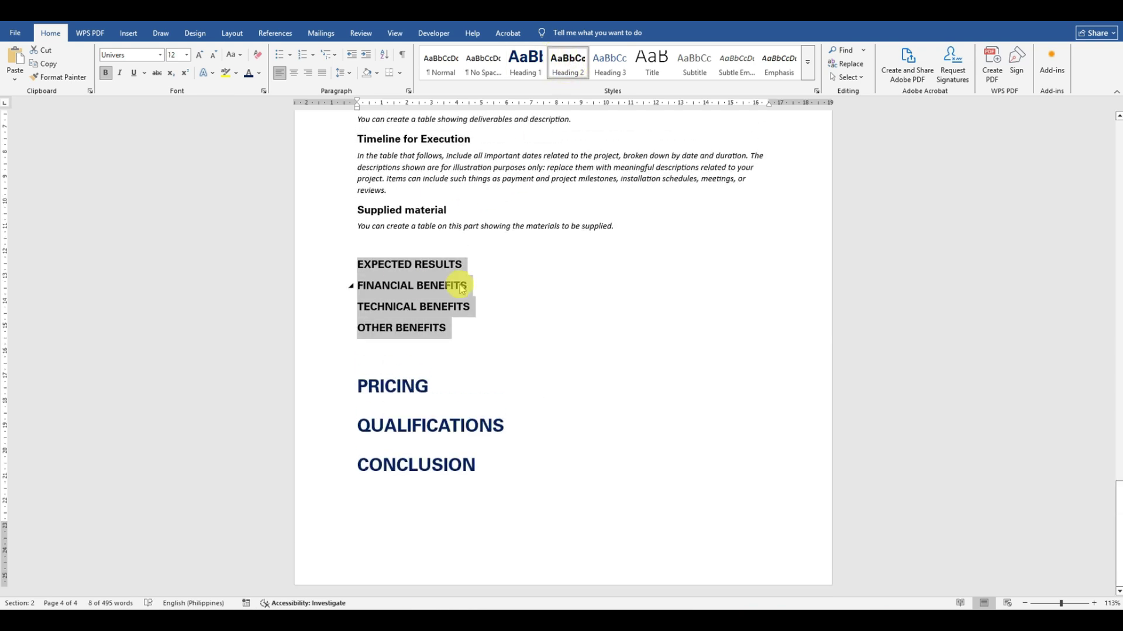
click(509, 289)
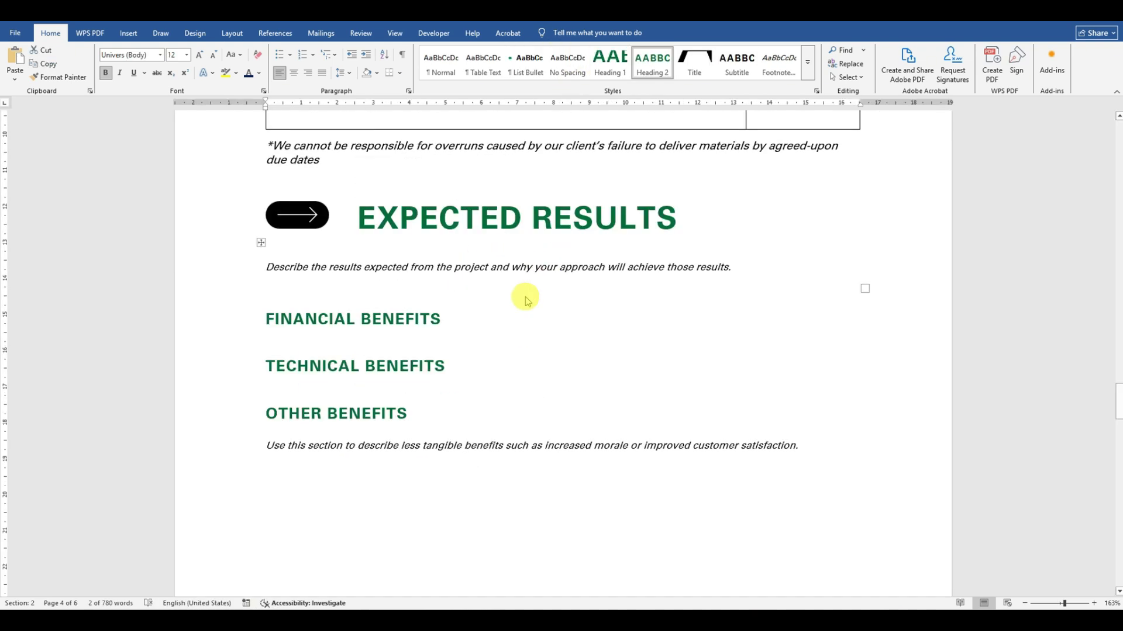
Copy the sample's "Describe the results expected from the project" sentence and paste it as plain body text beneath EXPECTED RESULTS.
click(525, 300)
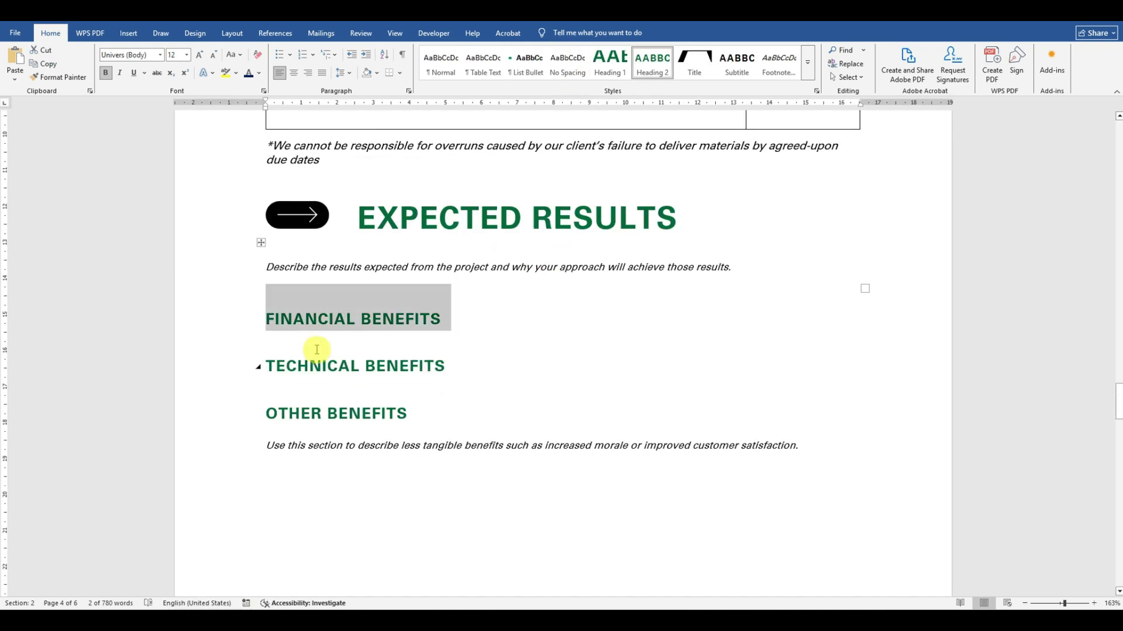
scroll(419, 374, down, 6)
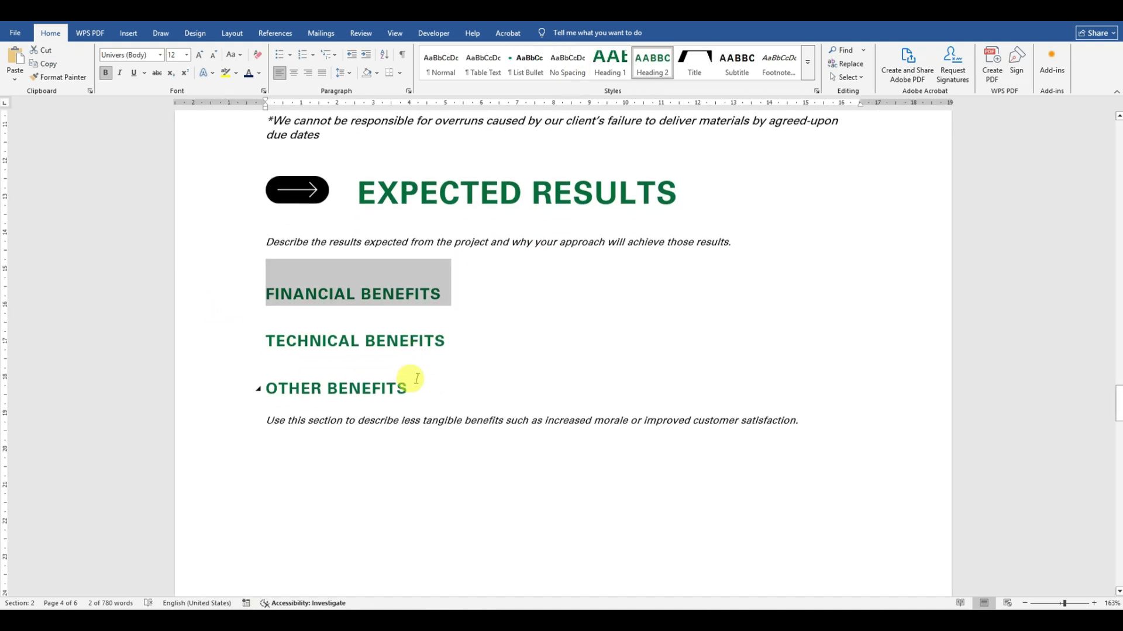
scroll(418, 374, up, 6)
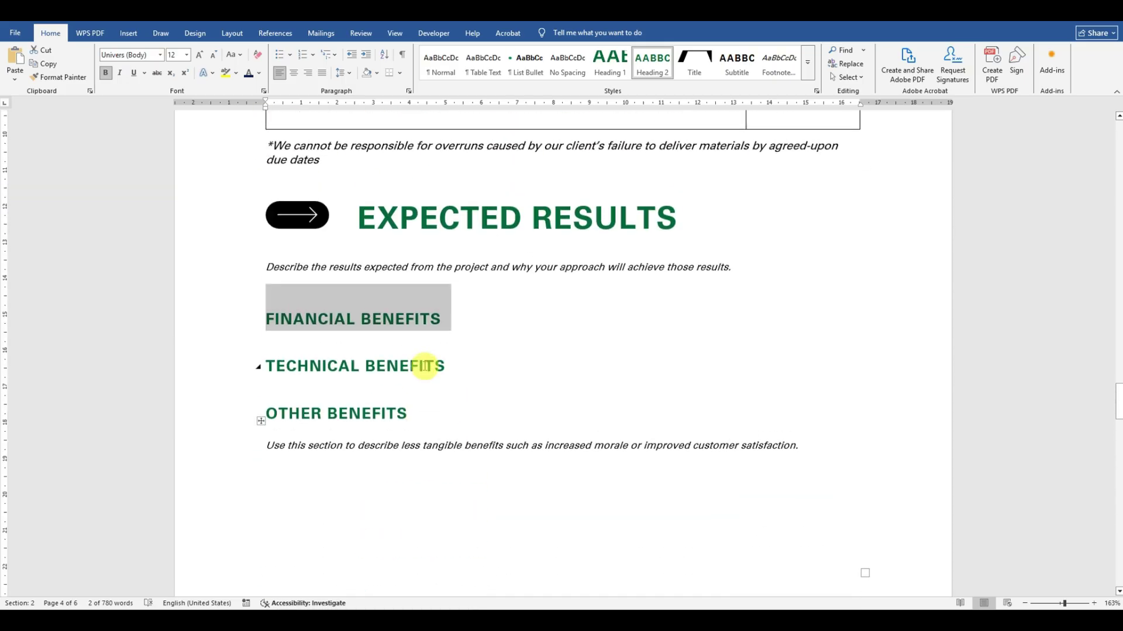
click(372, 265)
drag(372, 265, 721, 258)
key(ctrl+c)
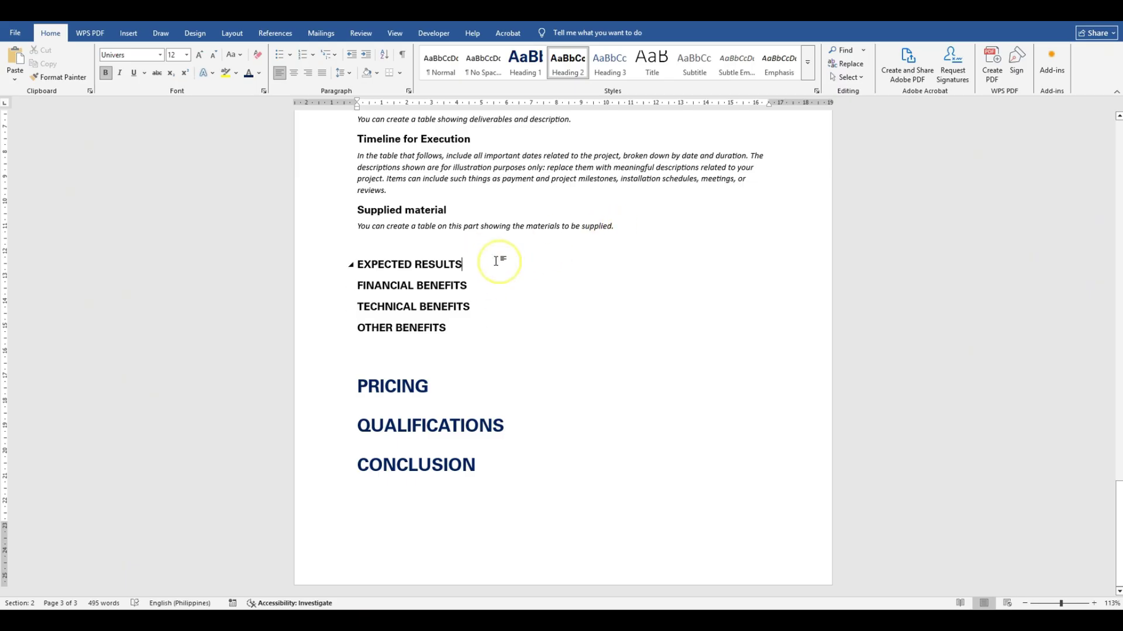
click(538, 264)
key(Return)
key(ctrl+v)
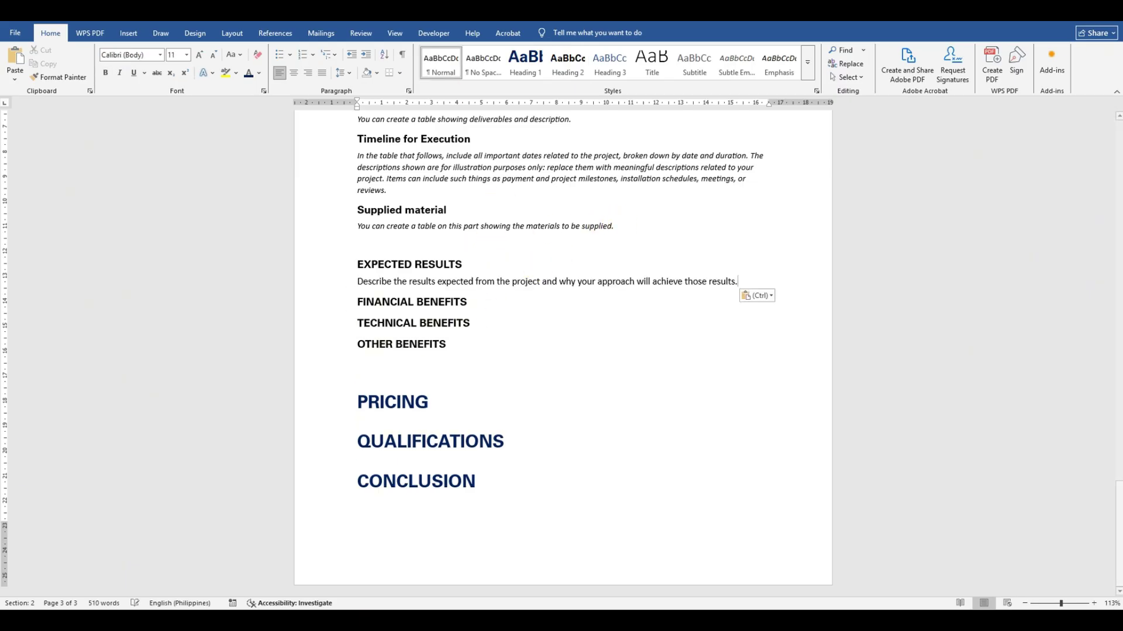
Italicize the Expected Results sentence and set it to font size 10.
drag(742, 282, 358, 282)
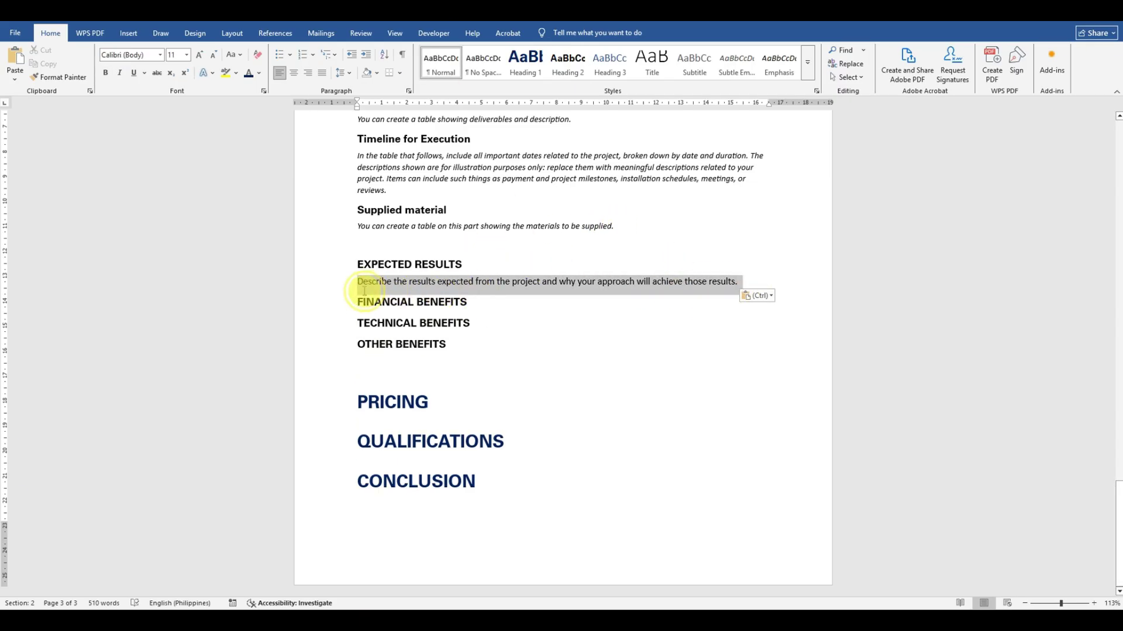
click(383, 270)
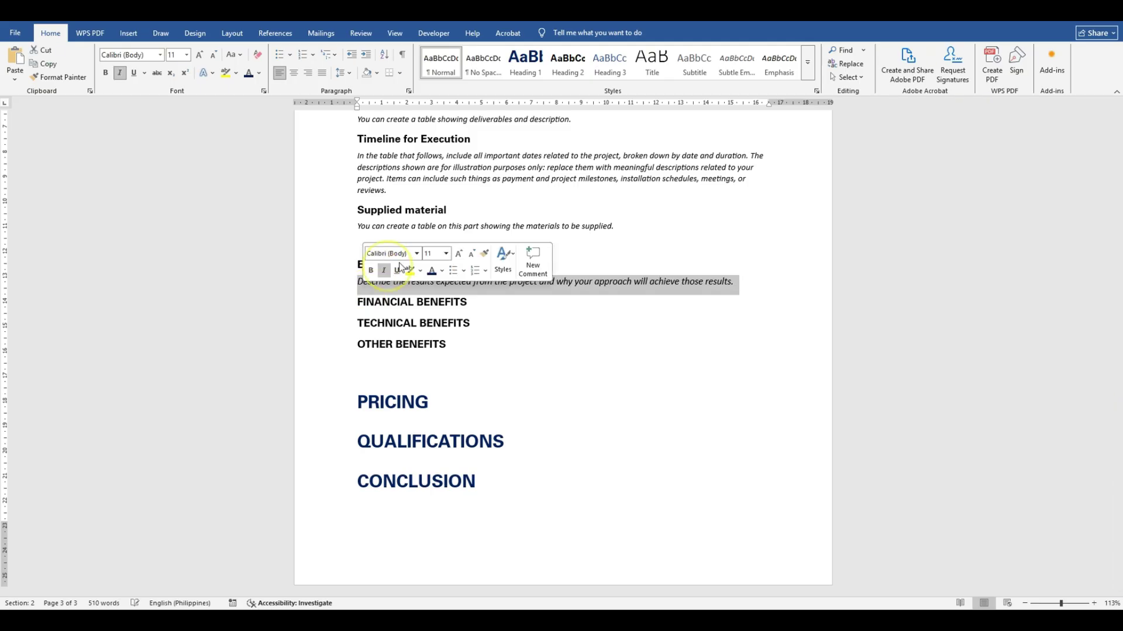
click(448, 255)
click(514, 368)
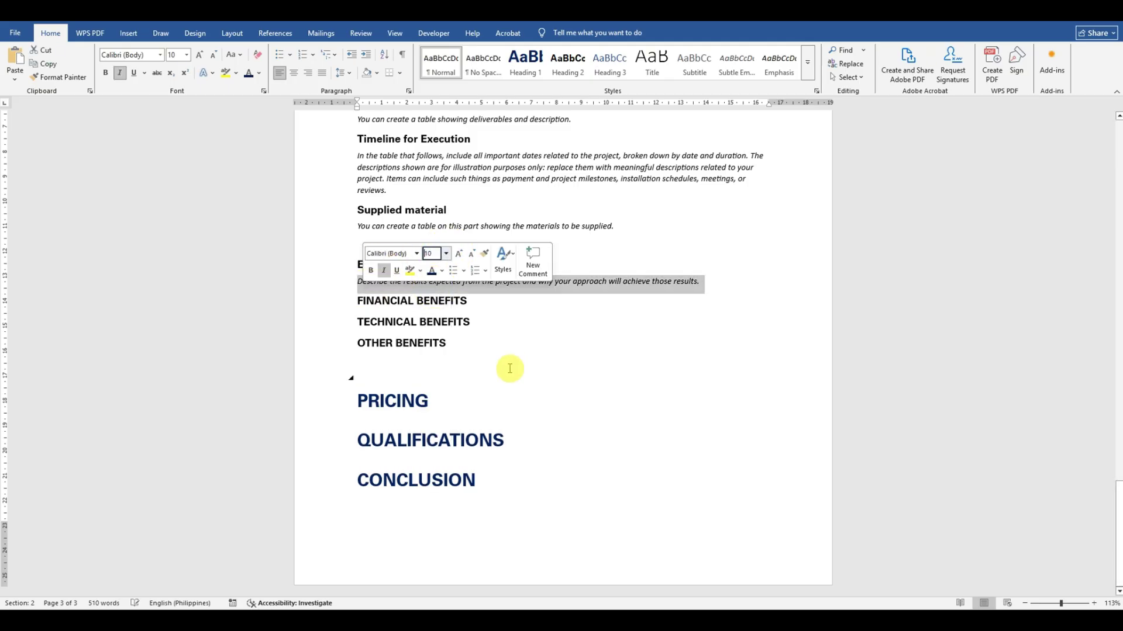
Try to remove the empty line between OTHER BENEFITS and PRICING.
click(518, 373)
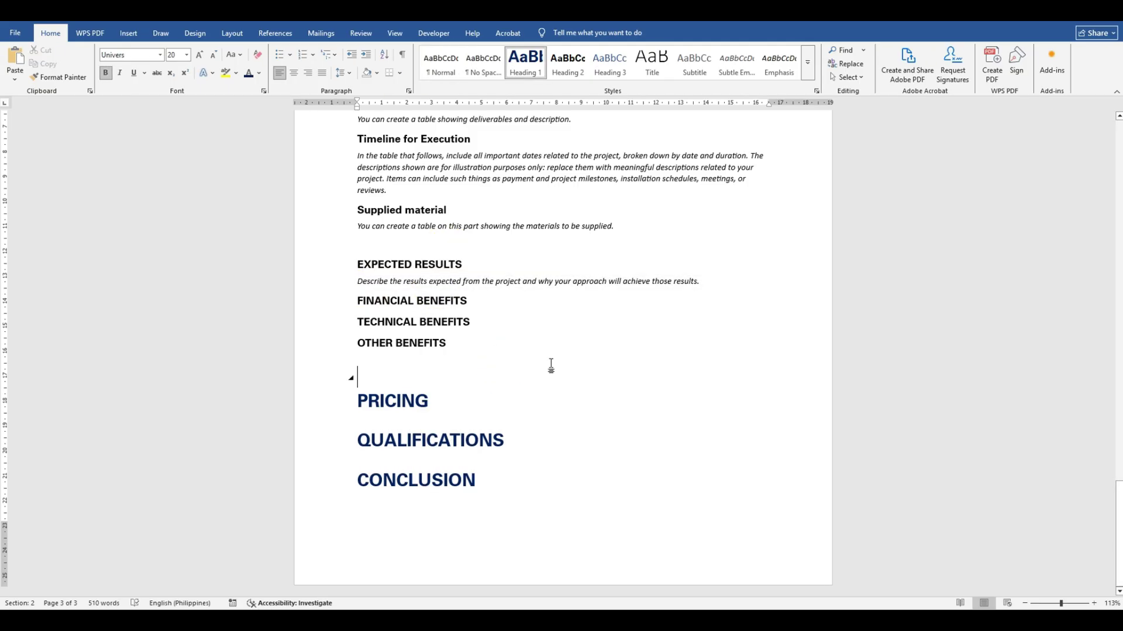
key(BackSpace)
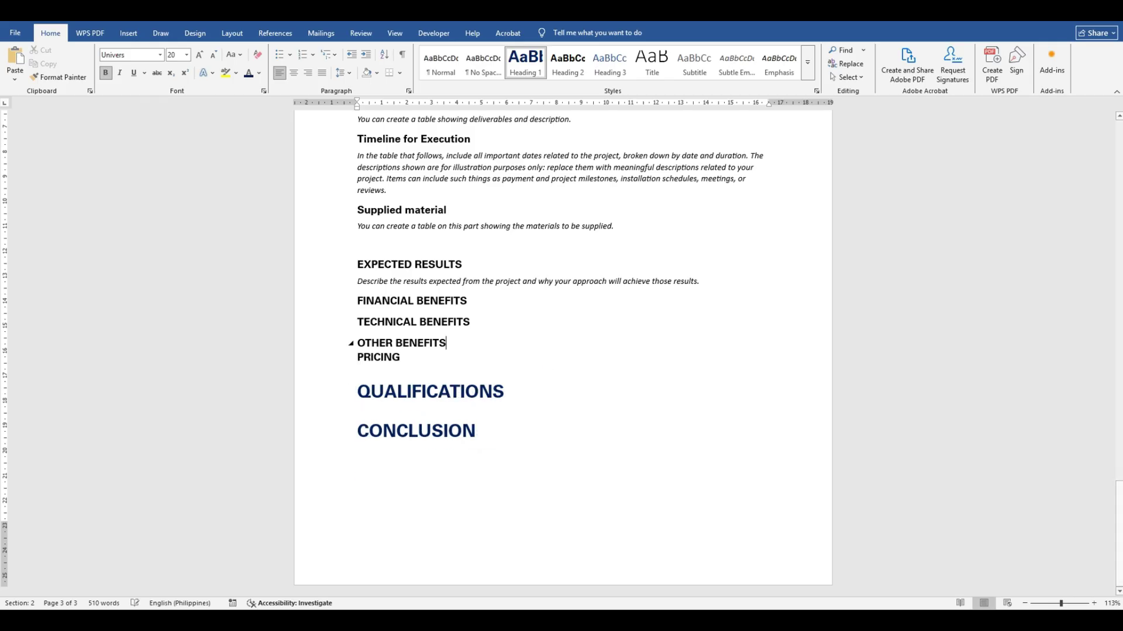
key(Return)
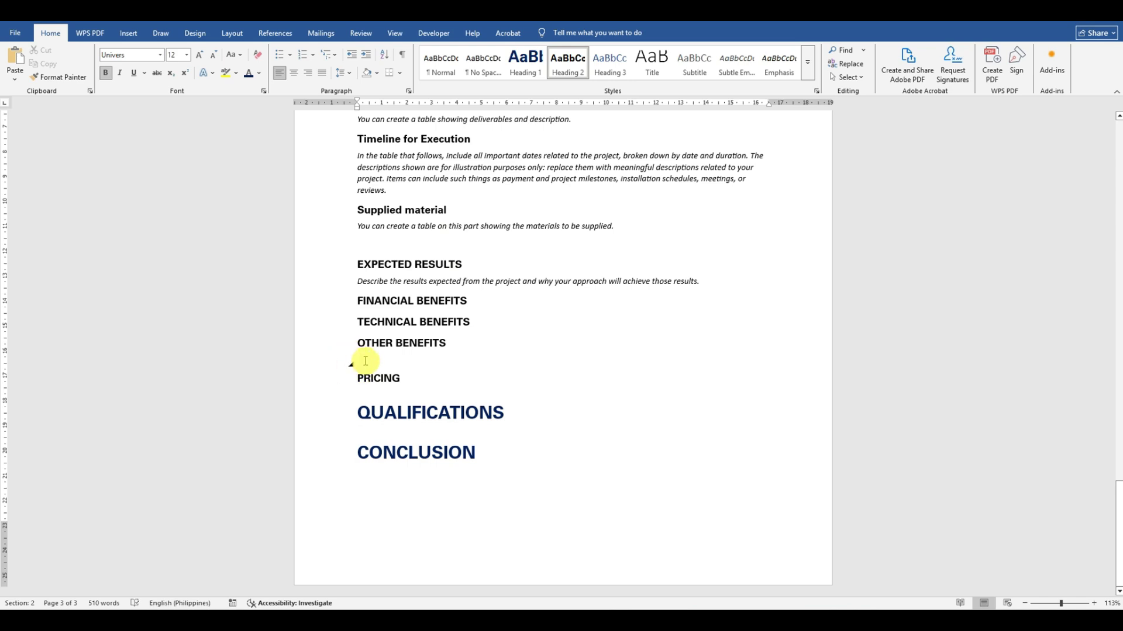
click(531, 68)
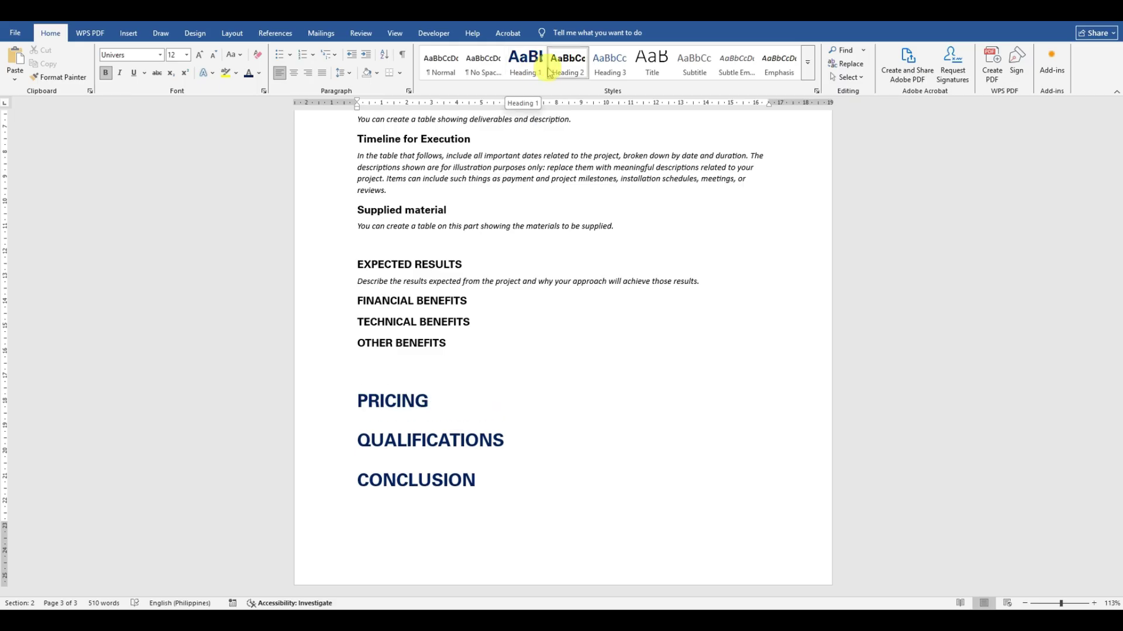
click(524, 367)
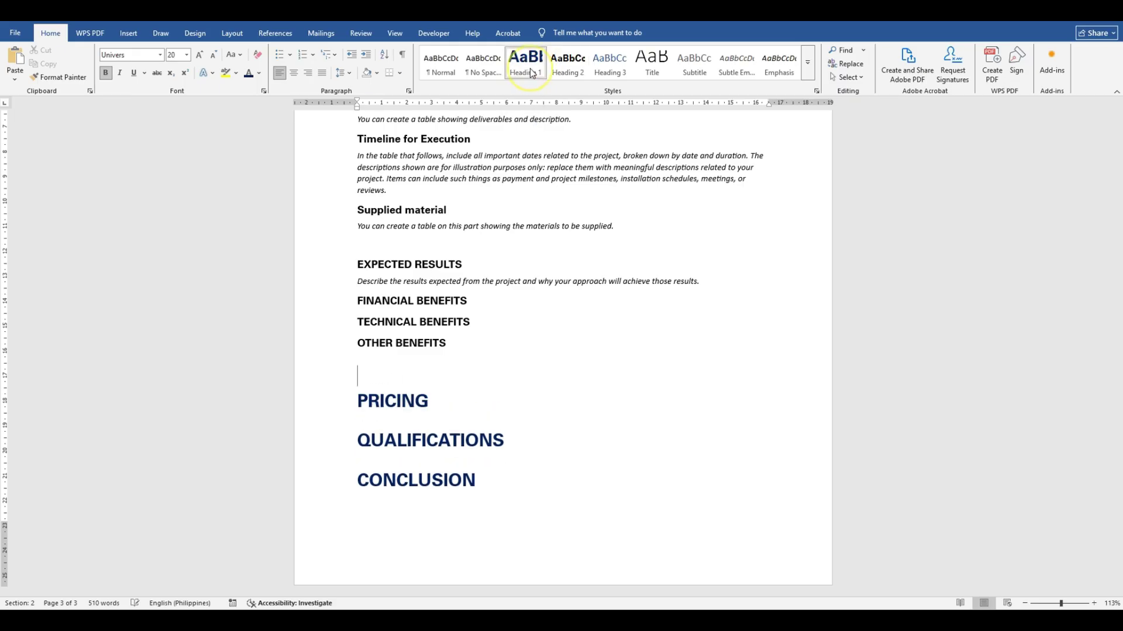
Apply Heading 1 to PRICING, QUALIFICATIONS and CONCLUSION, and delete the empty line above PRICING.
click(356, 386)
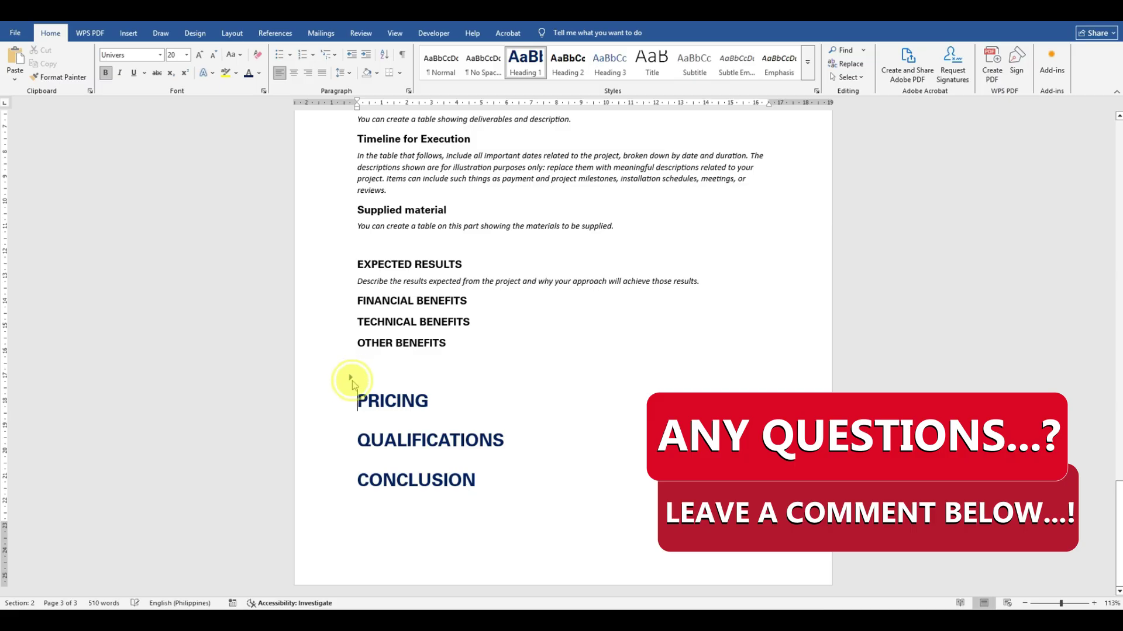
drag(486, 485, 359, 368)
click(537, 71)
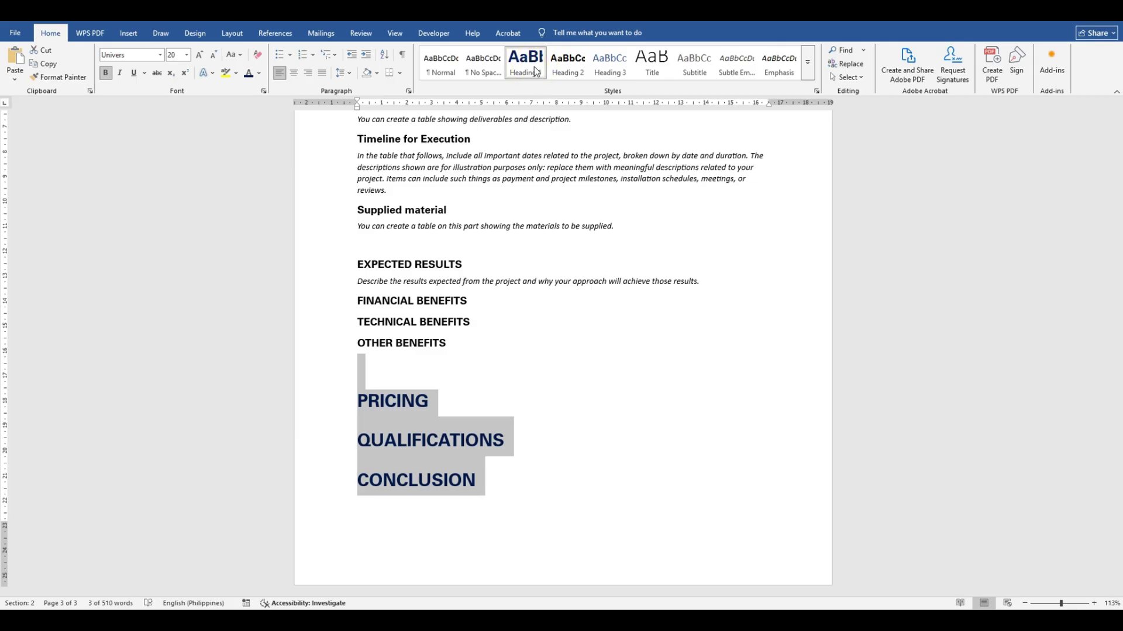
click(363, 417)
click(353, 399)
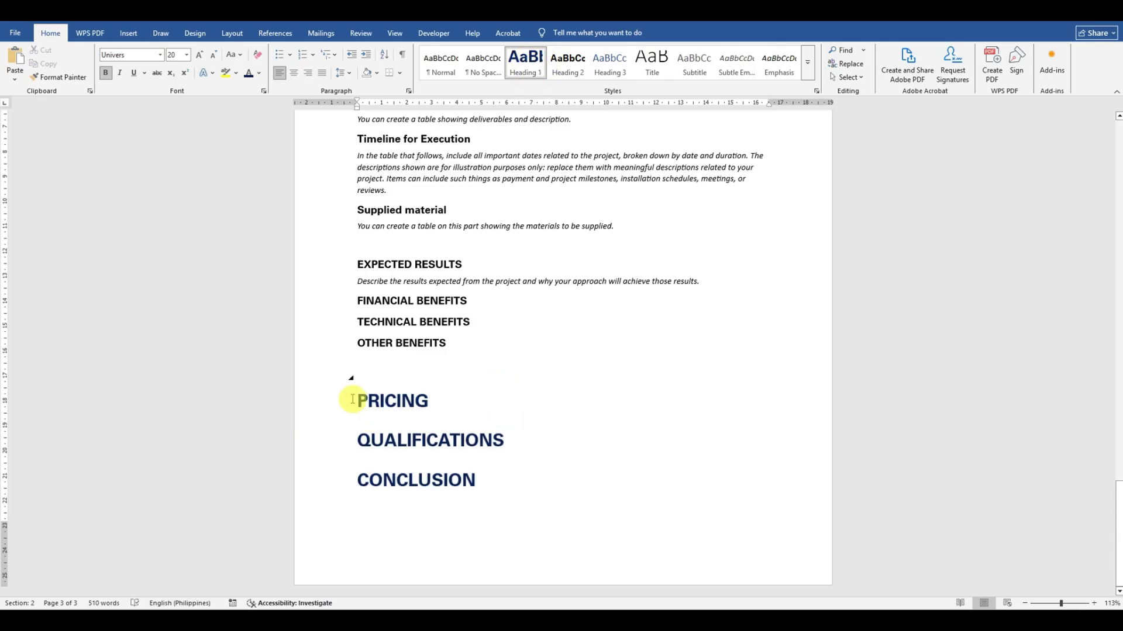
key(BackSpace)
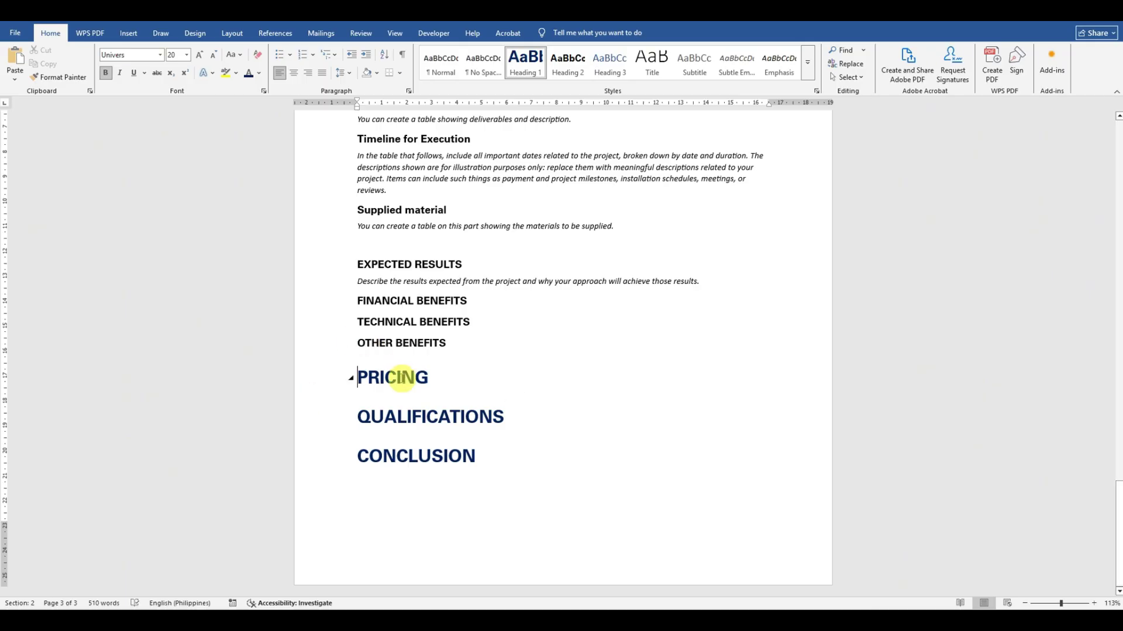
Copy the sample's two-sentence PRICING introduction and add an empty line beneath the proposal's PRICING heading.
key(alt+Tab)
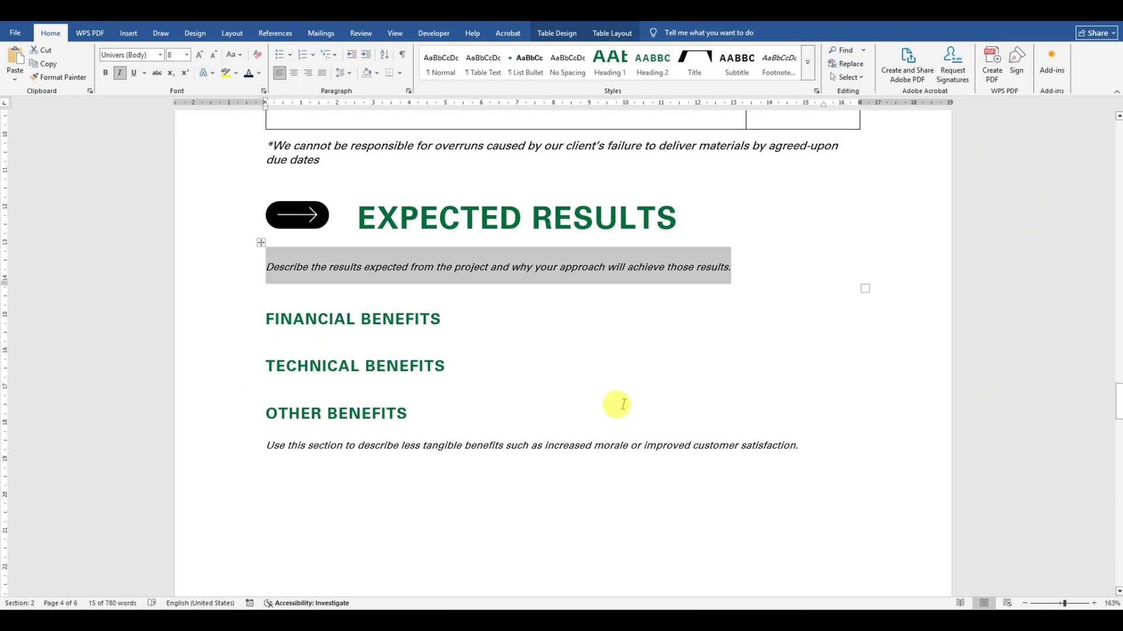
scroll(596, 395, down, 10)
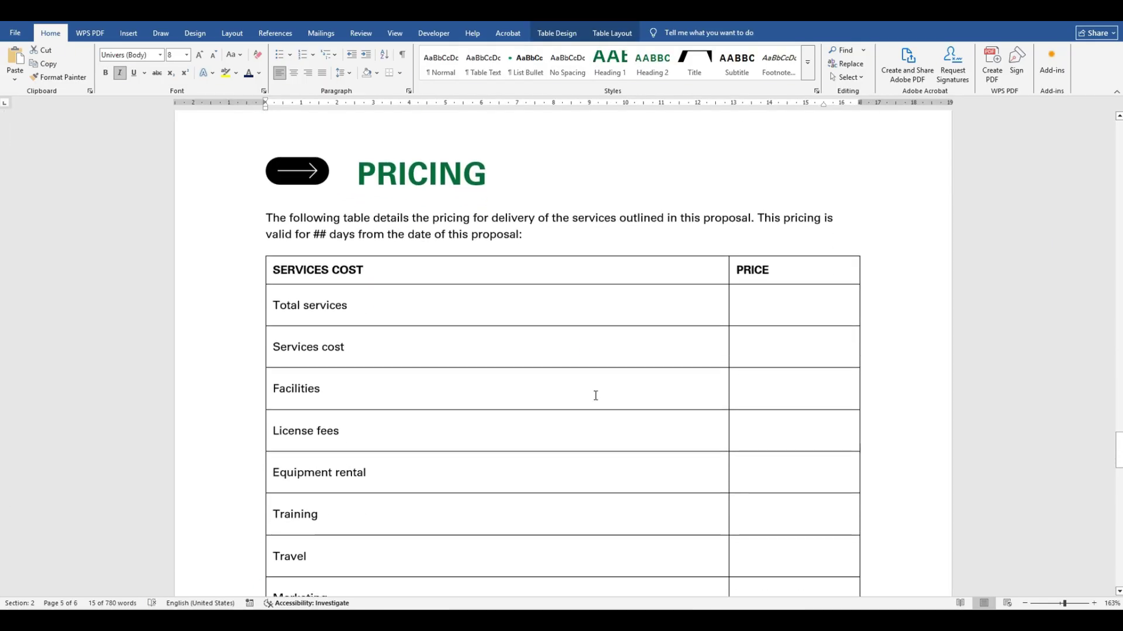
drag(526, 235, 269, 223)
key(ctrl+c)
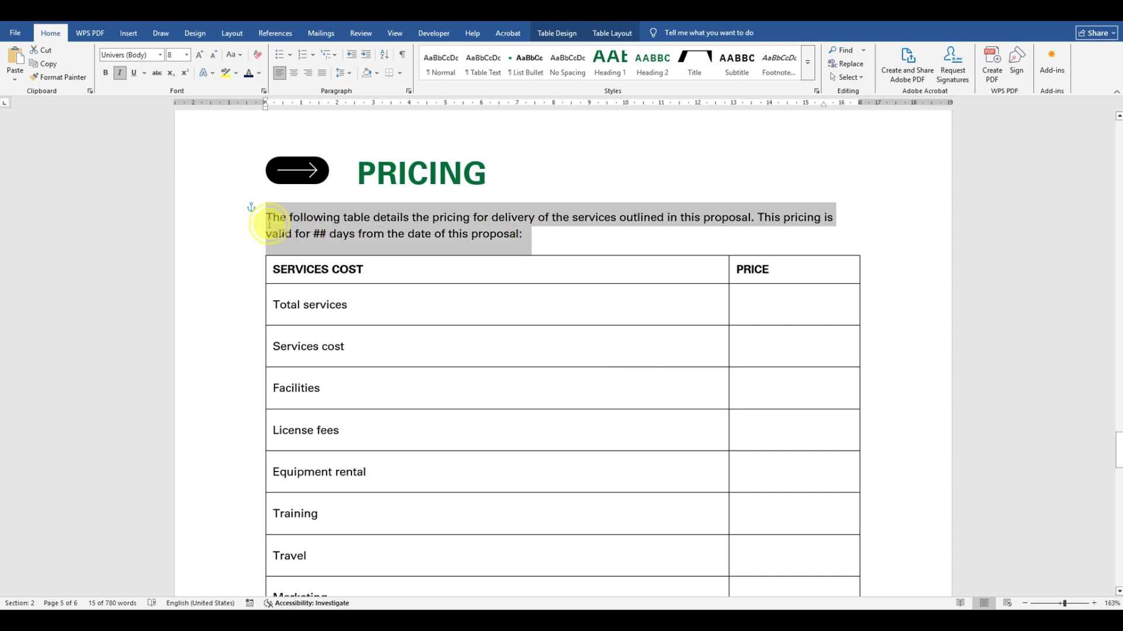
key(alt+Tab)
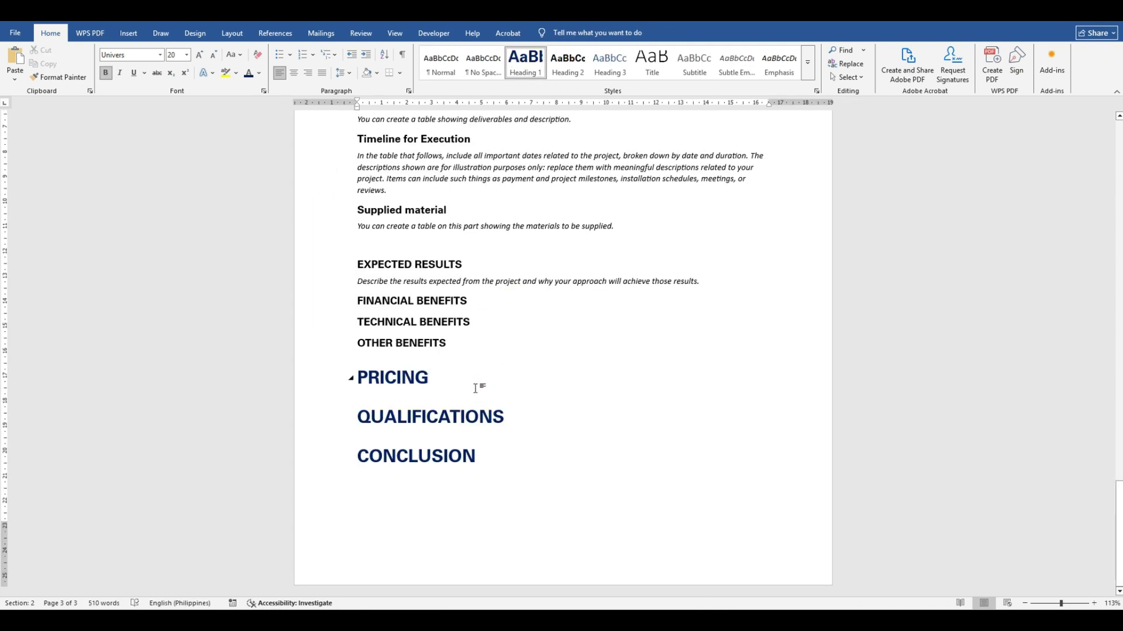
key(Return)
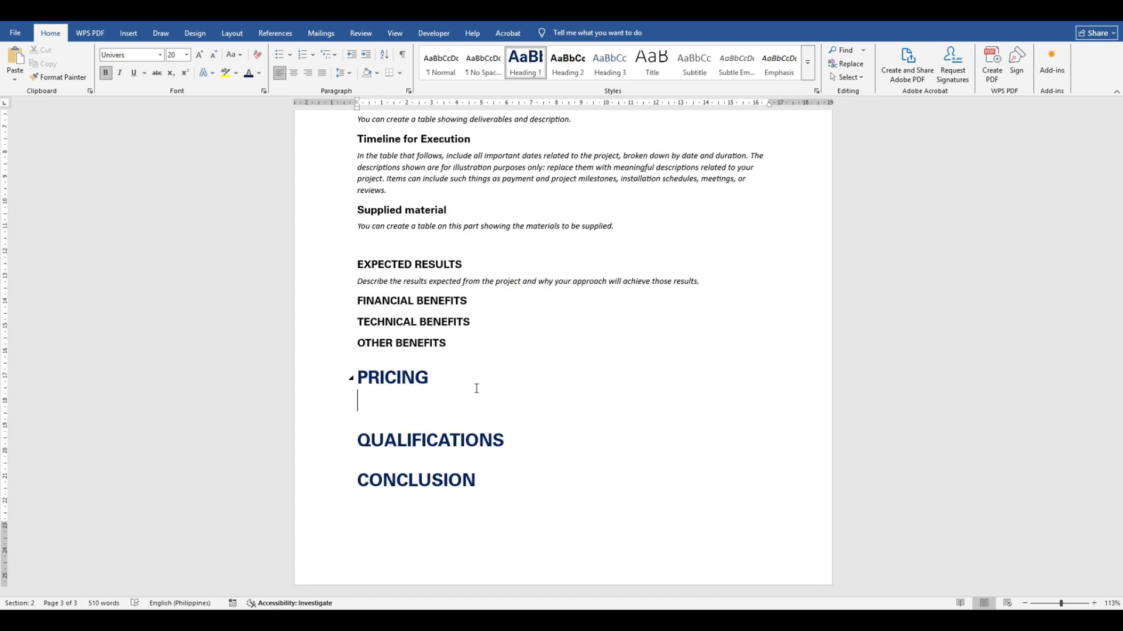
key(ctrl+v)
drag(546, 385, 345, 359)
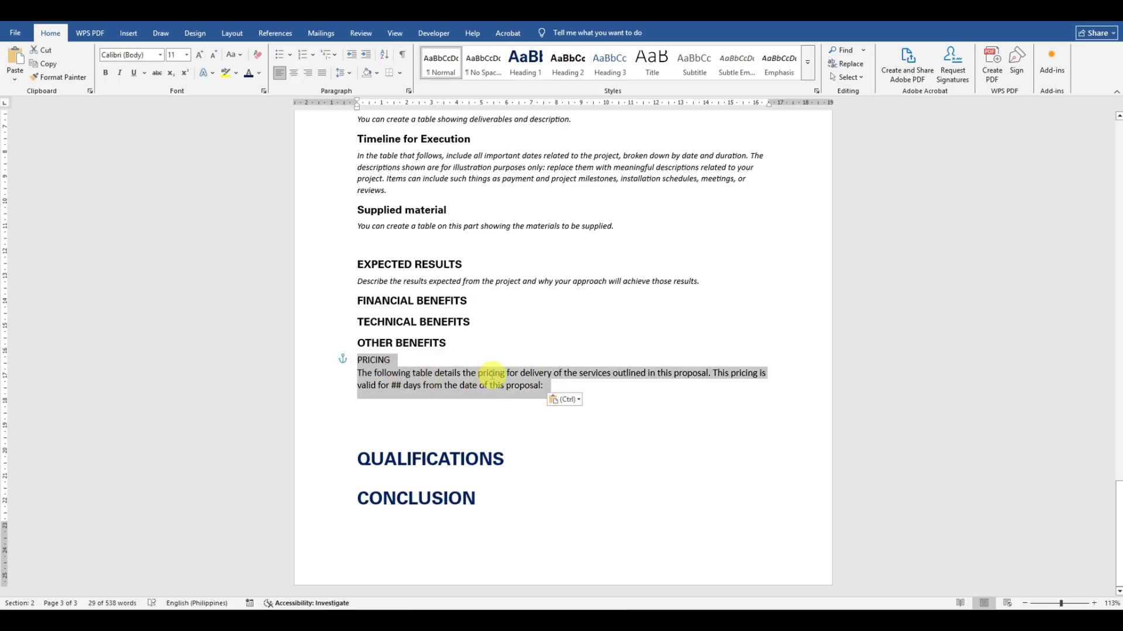
key(ctrl+z)
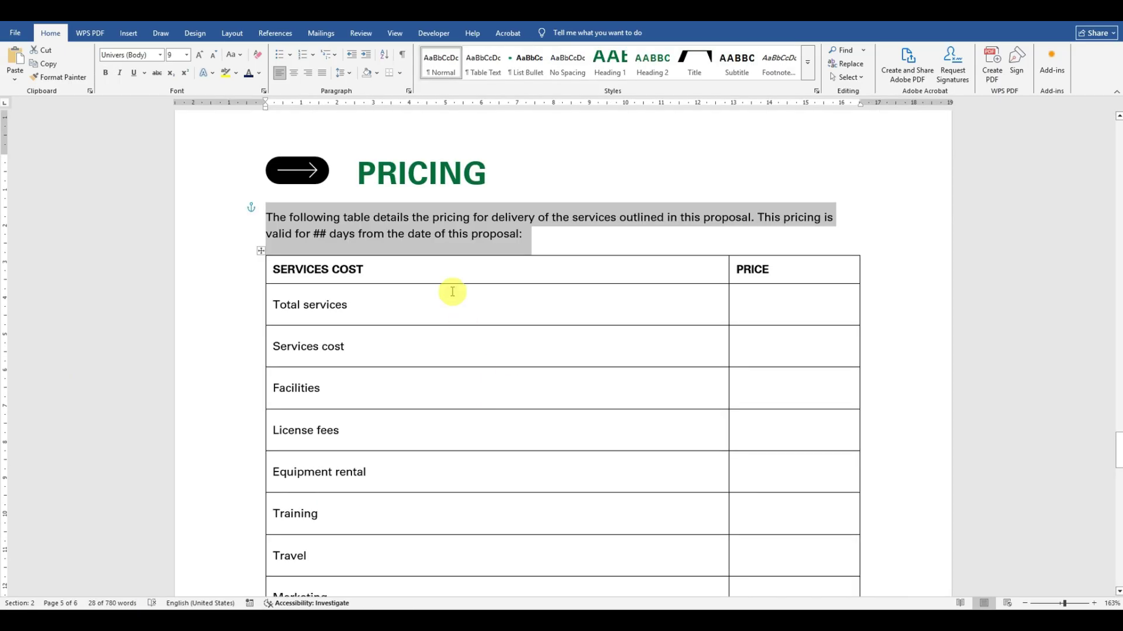
Copy only the text of the sample's PRICING introduction and paste it on the empty line beneath PRICING.
click(559, 240)
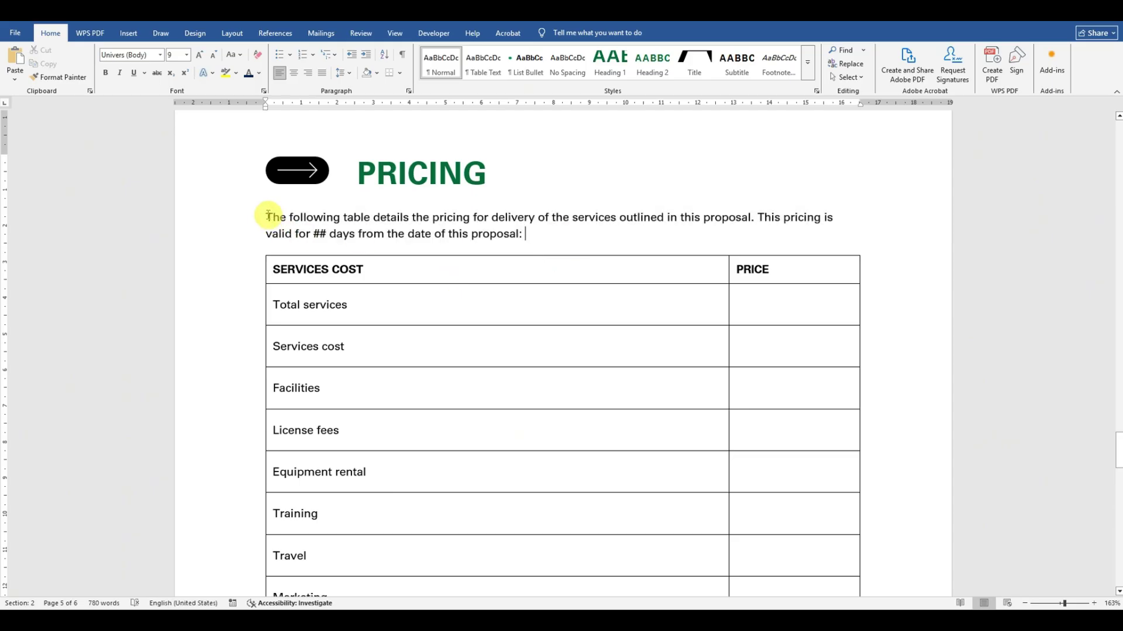
drag(266, 215, 525, 235)
drag(524, 233, 528, 242)
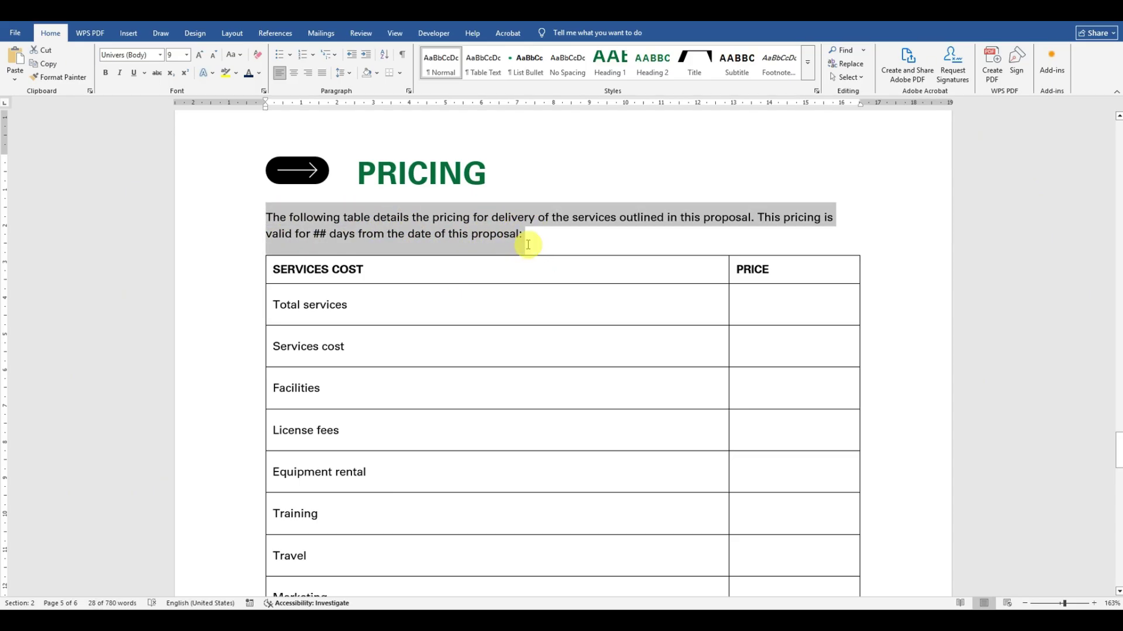
key(ctrl+c)
key(alt+Tab)
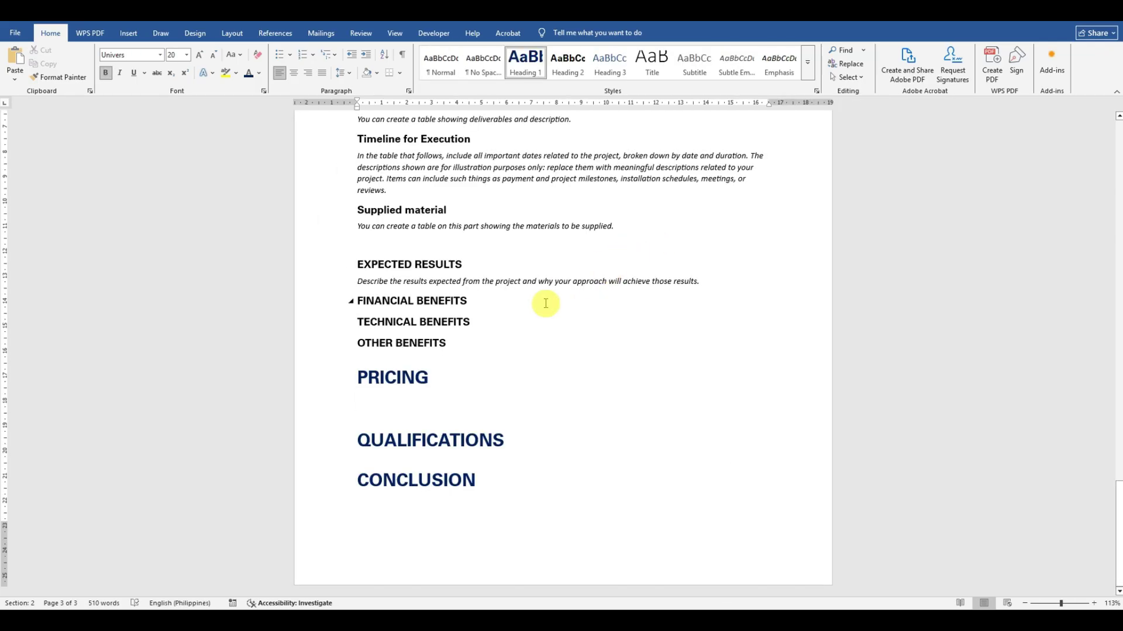
key(ctrl+v)
scroll(539, 401, down, 2)
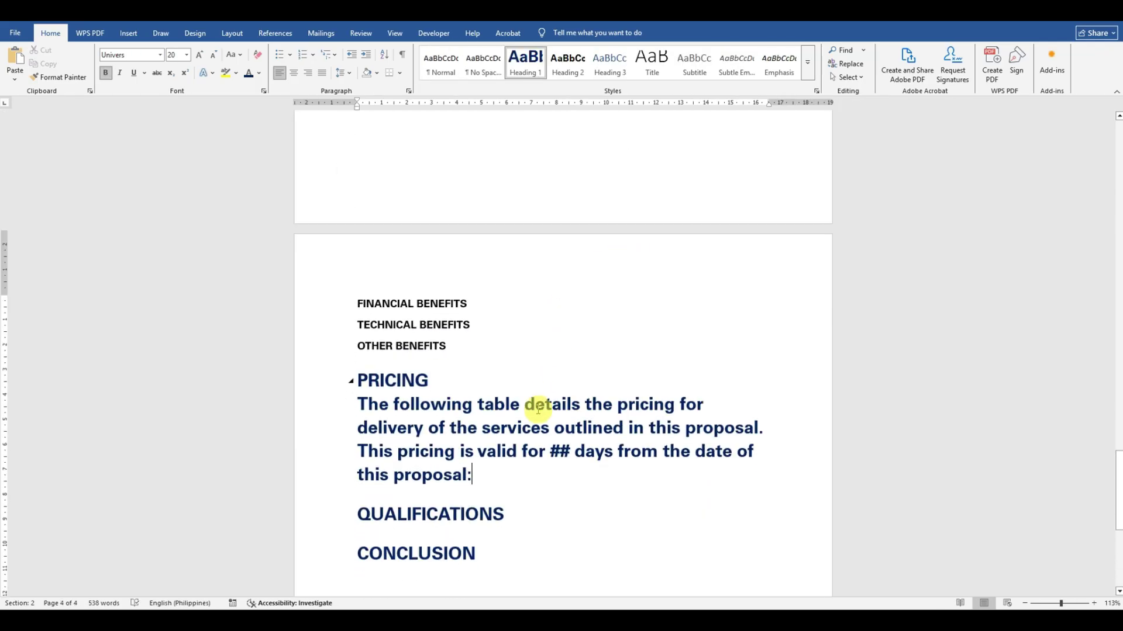
Format the pasted PRICING introduction as size 10, italic, black and not bold.
drag(485, 476, 365, 408)
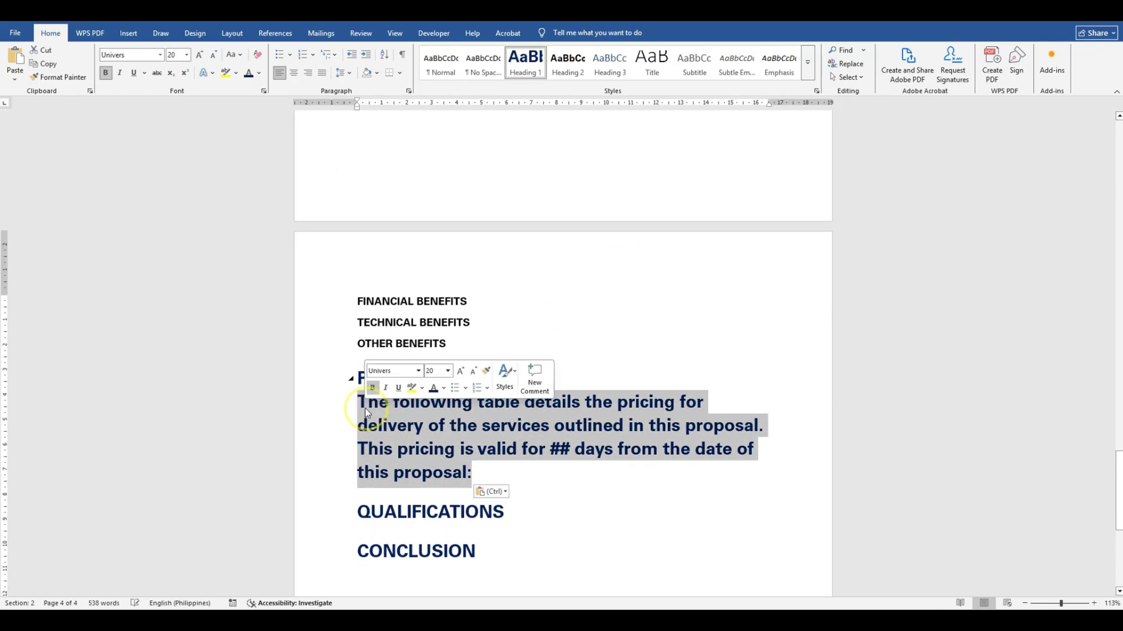
click(187, 54)
click(177, 91)
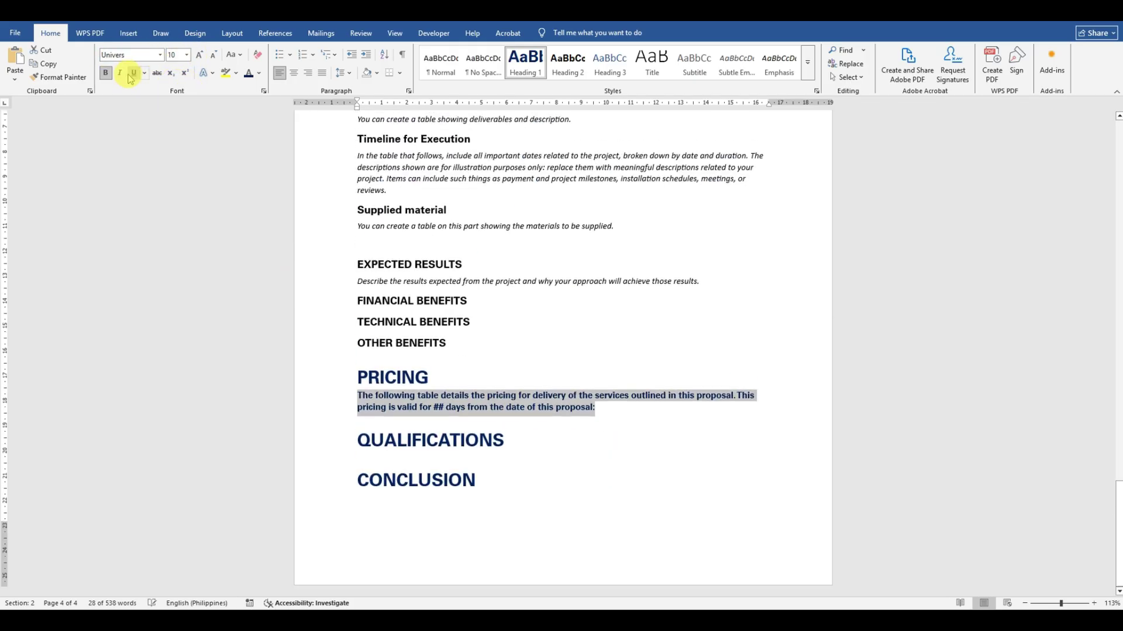
click(121, 73)
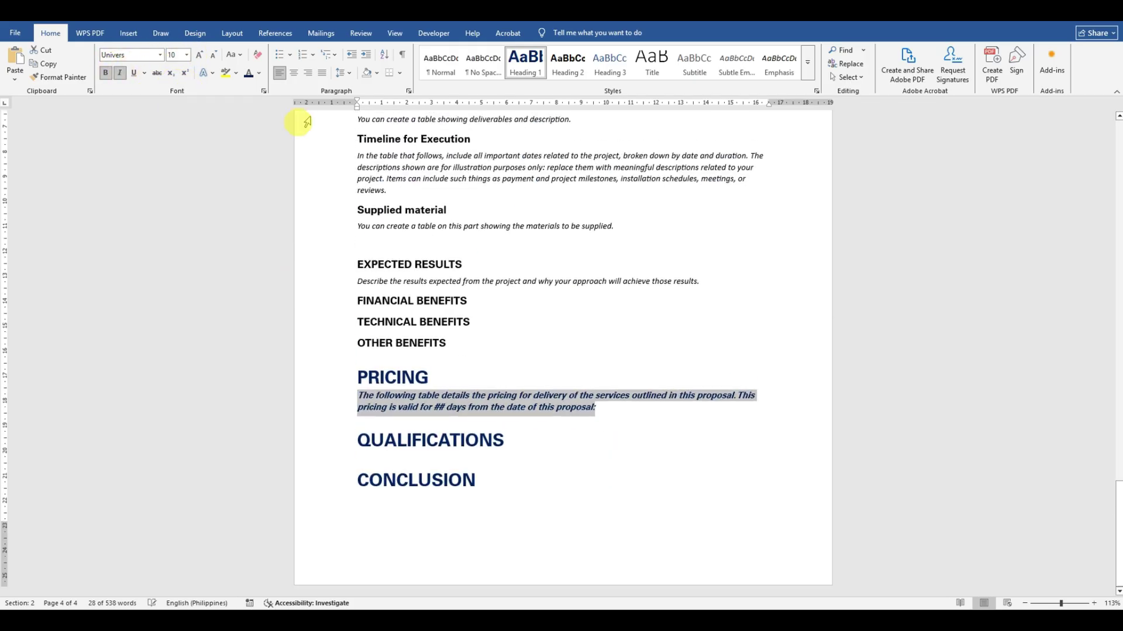
click(259, 75)
click(270, 108)
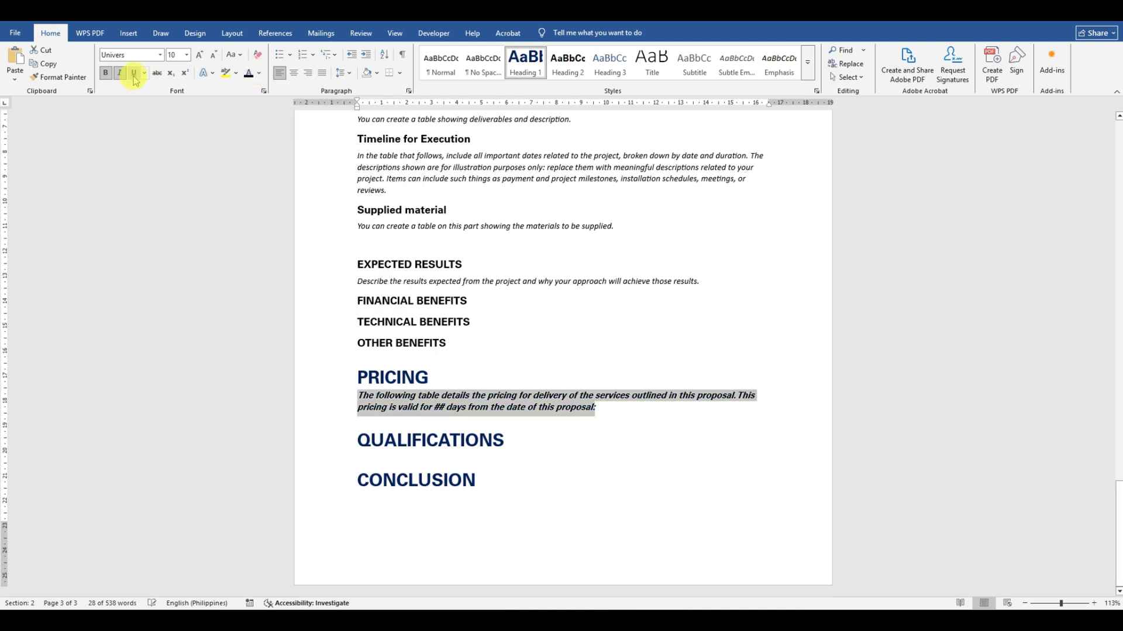
click(106, 75)
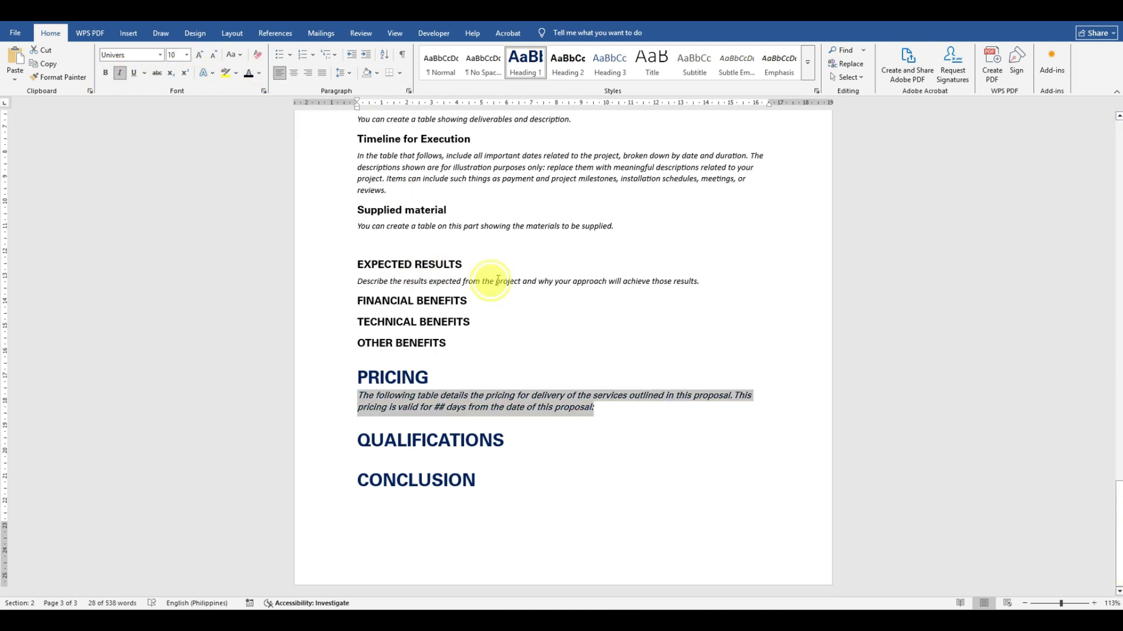
Change the PRICING introduction's font to Calibri and save the document.
click(584, 404)
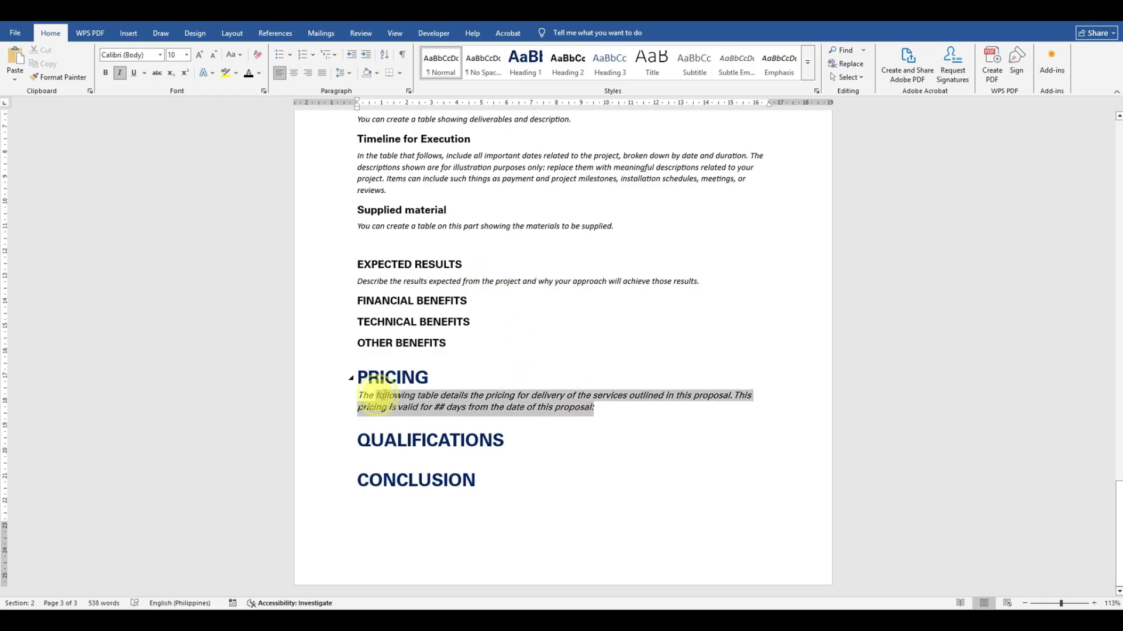
double_click(350, 398)
click(145, 57)
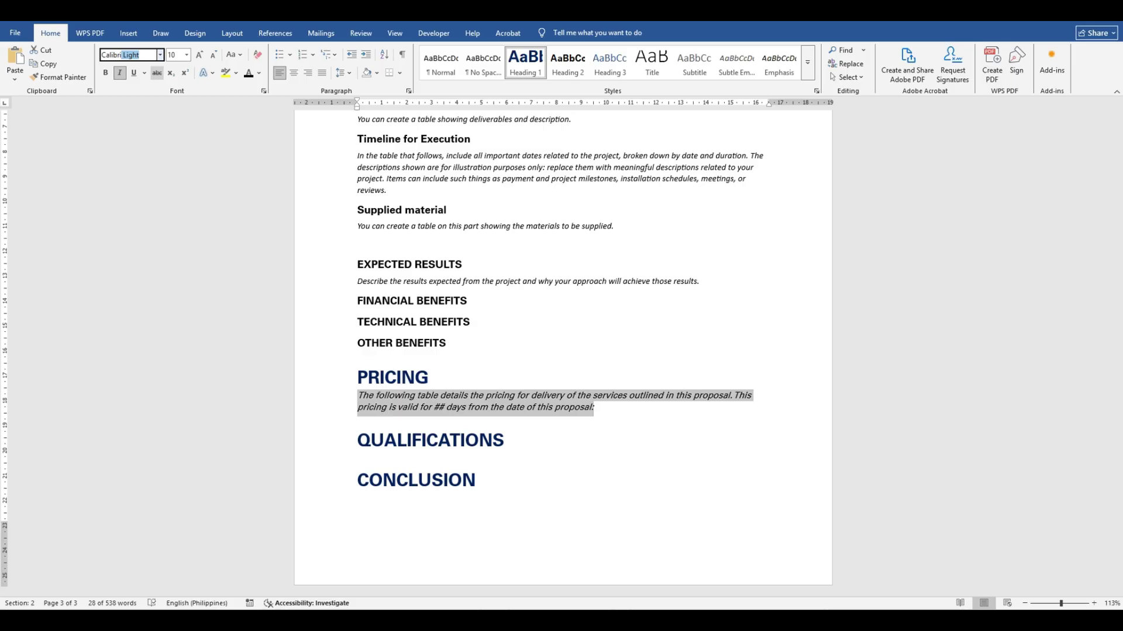
text(Calibri)
key(Return)
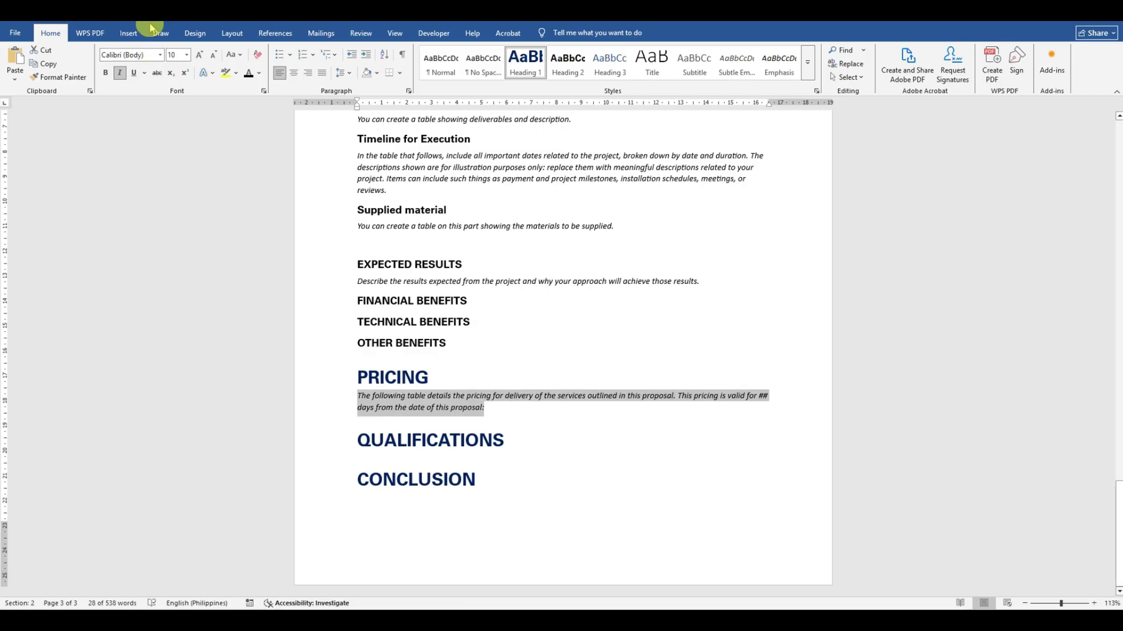
click(519, 438)
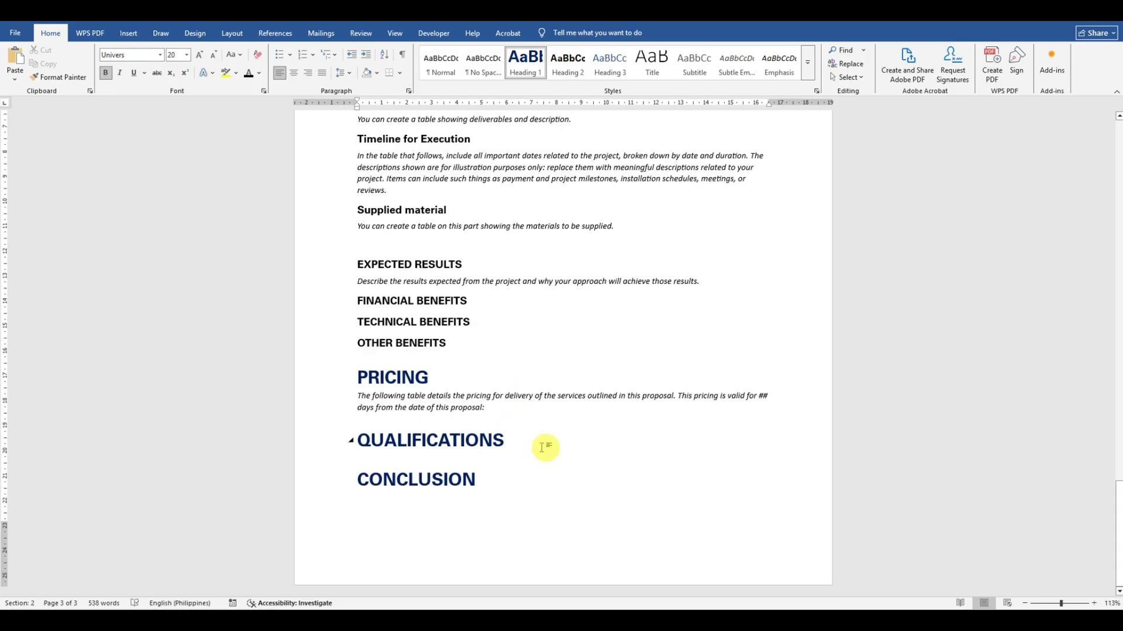
key(ctrl+s)
Copy the sample's "Describe what sets your company apart" sentence and paste it as plain body text beneath QUALIFICATIONS.
click(648, 377)
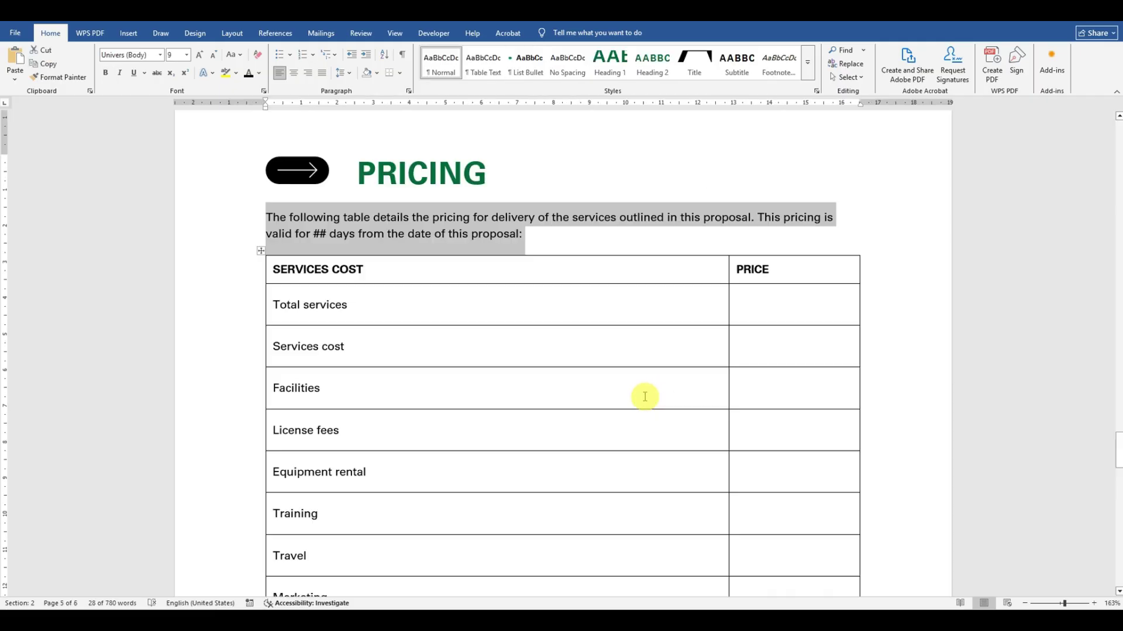
scroll(504, 345, down, 12)
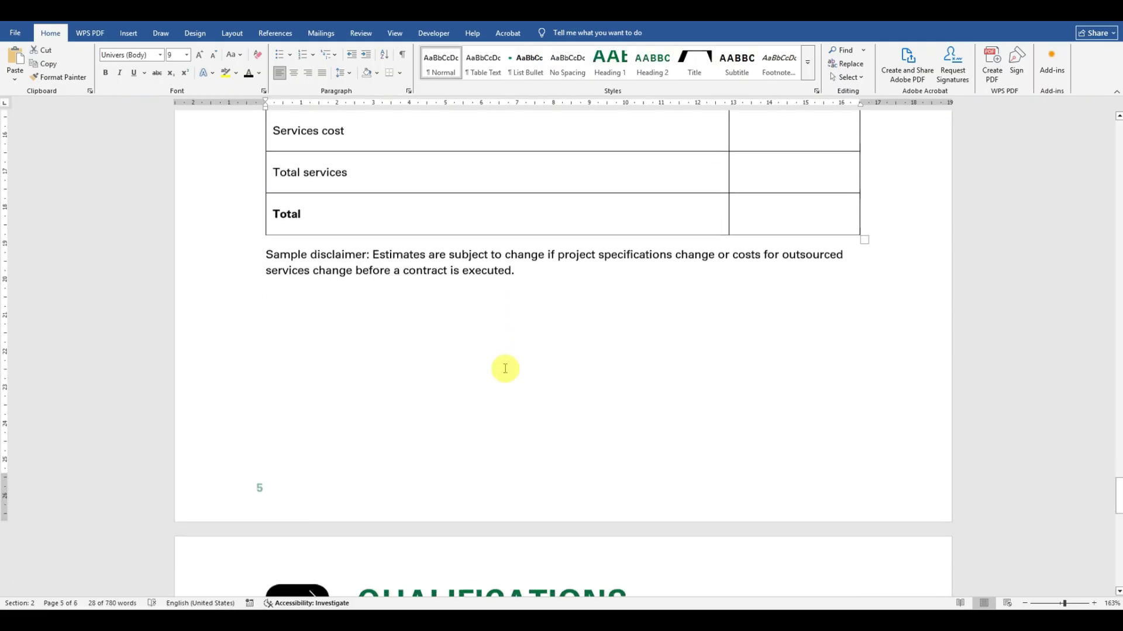
scroll(504, 369, down, 5)
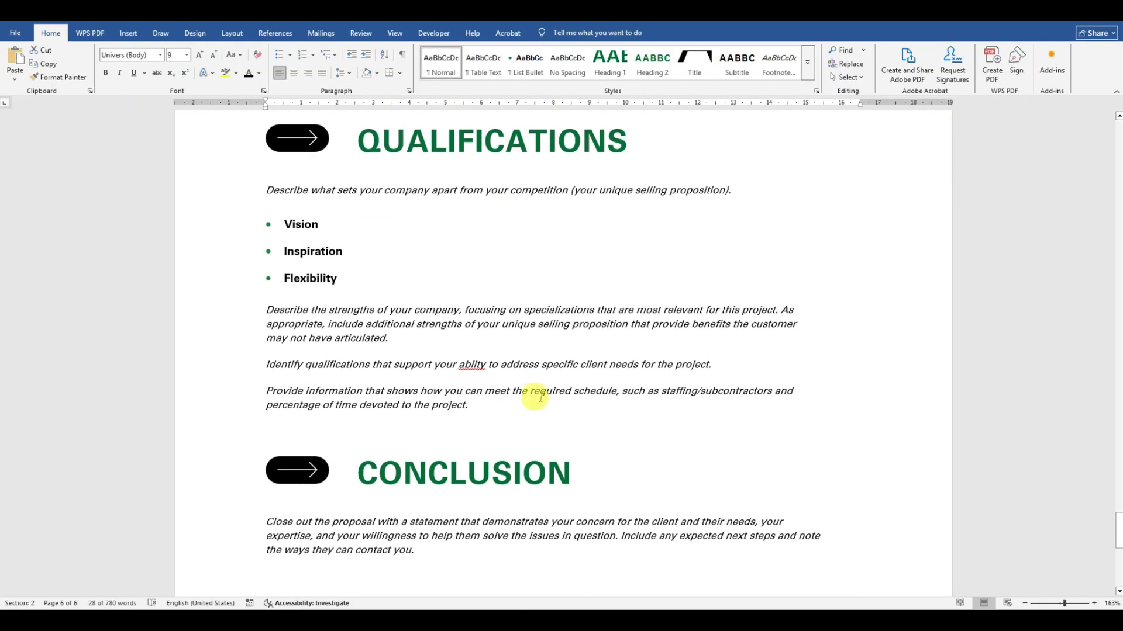
drag(270, 190, 730, 194)
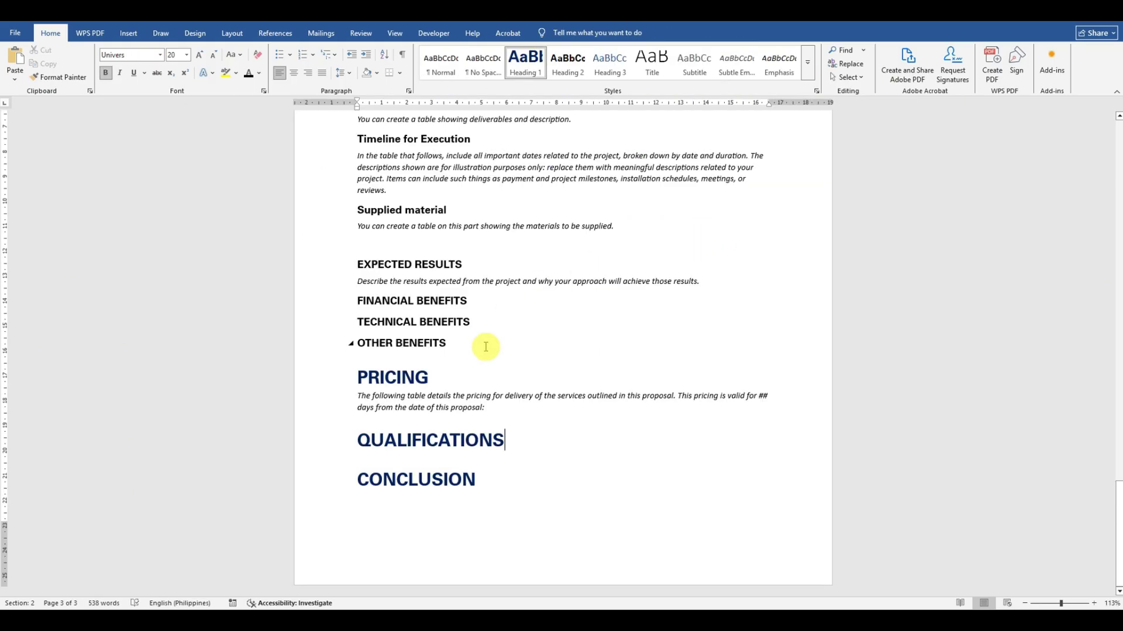
key(Return)
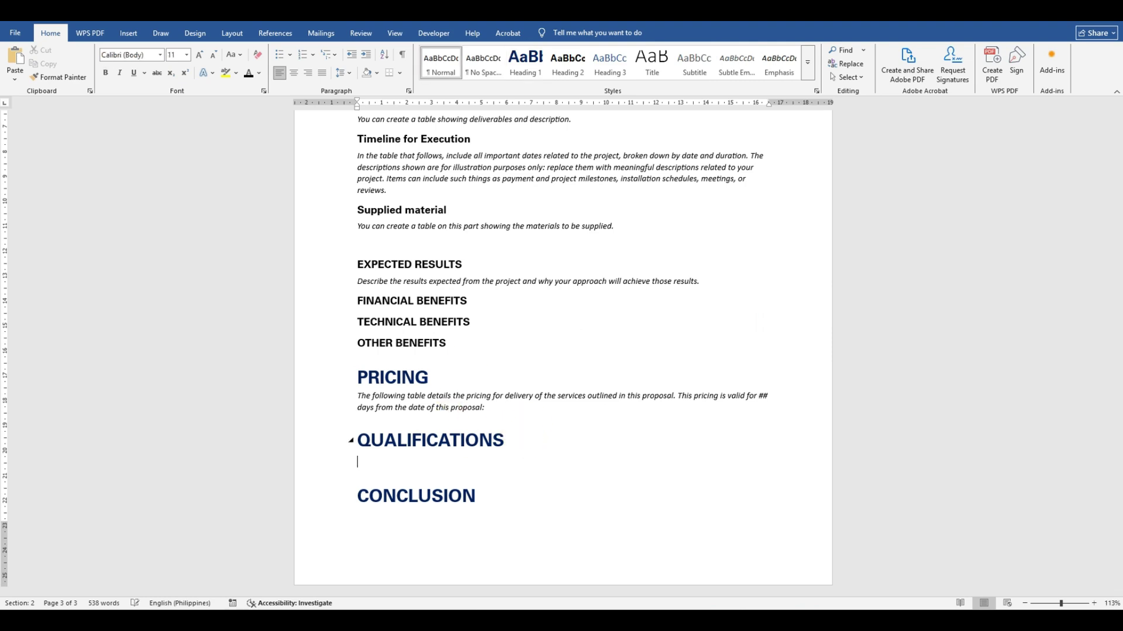
key(ctrl+v)
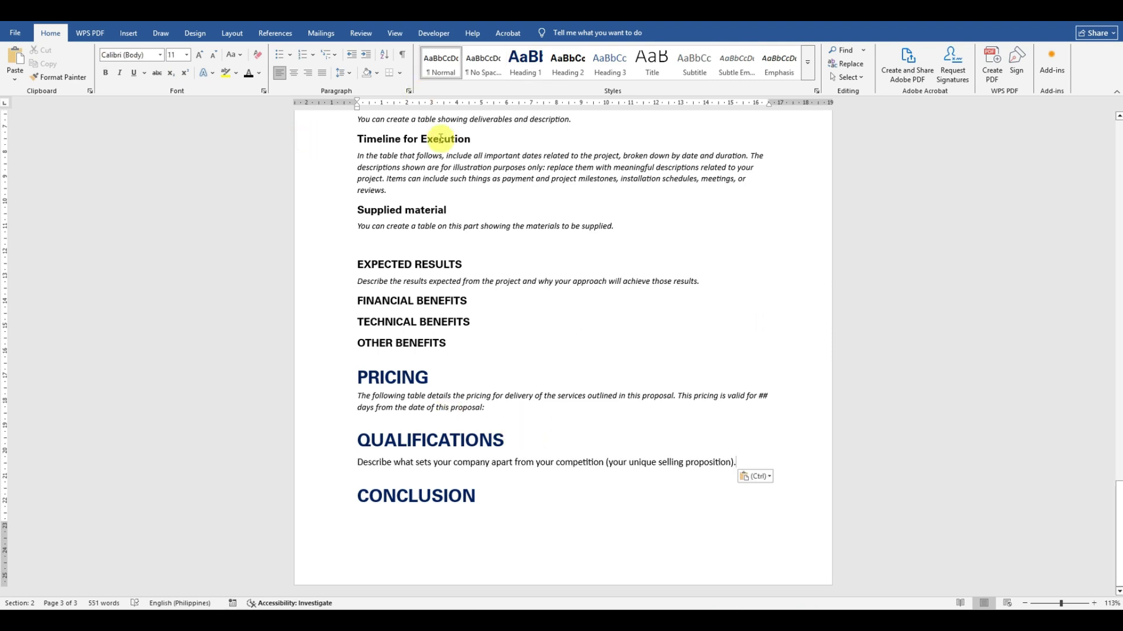
Copy the sample's Vision, Inspiration and Flexibility bullets with the three guidance paragraphs after them, and paste them below the QUALIFICATIONS sentence.
key(Return)
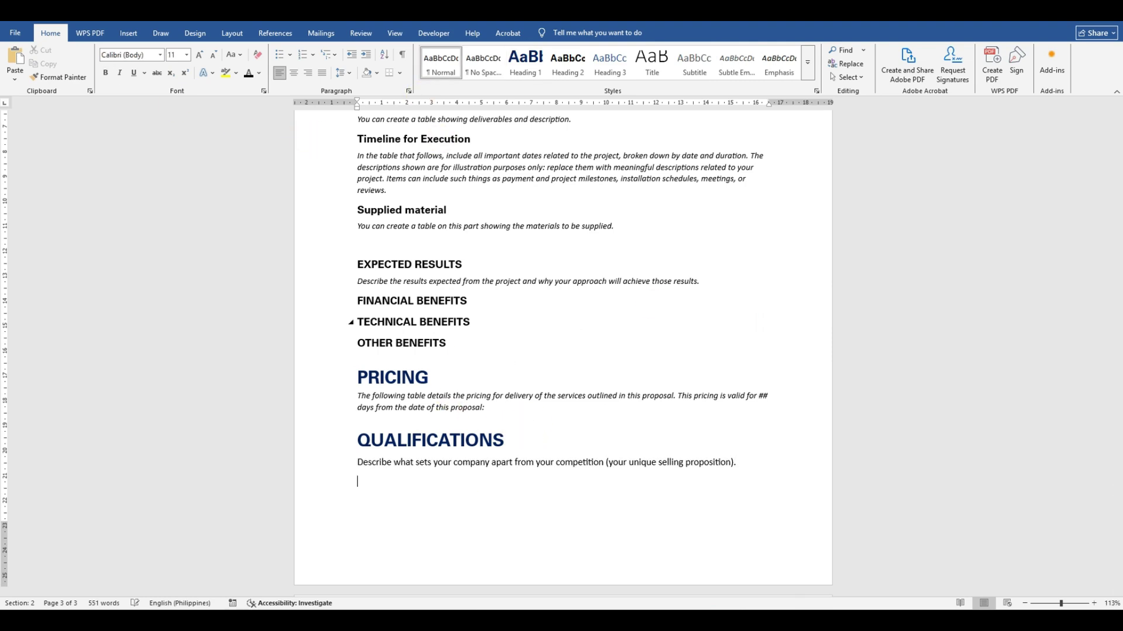
key(alt+Tab)
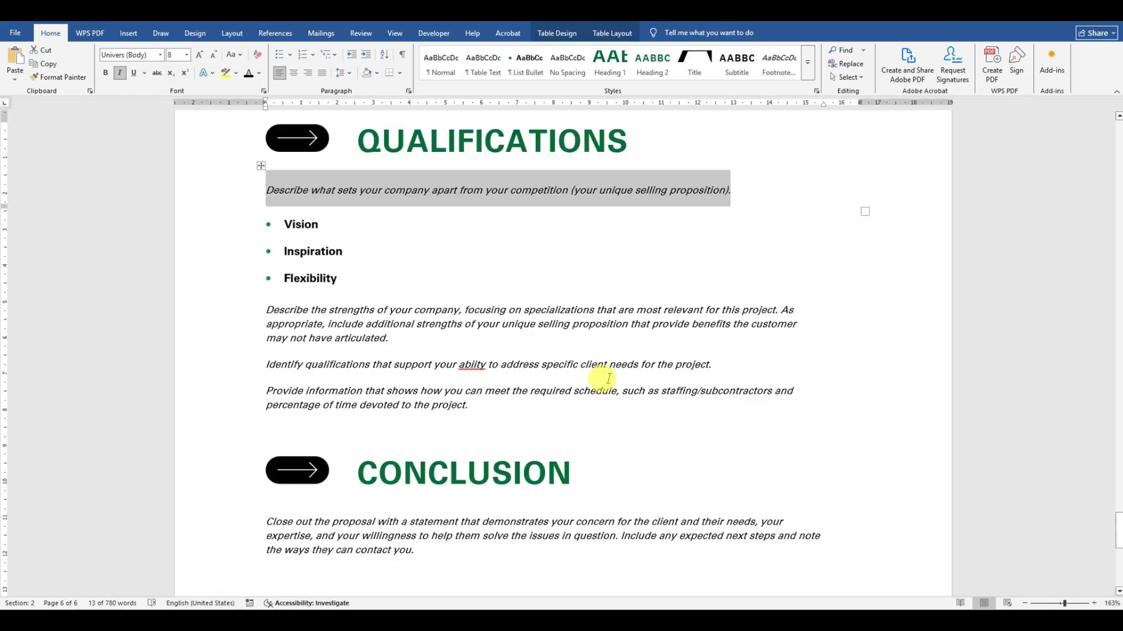
drag(282, 225, 339, 271)
click(310, 225)
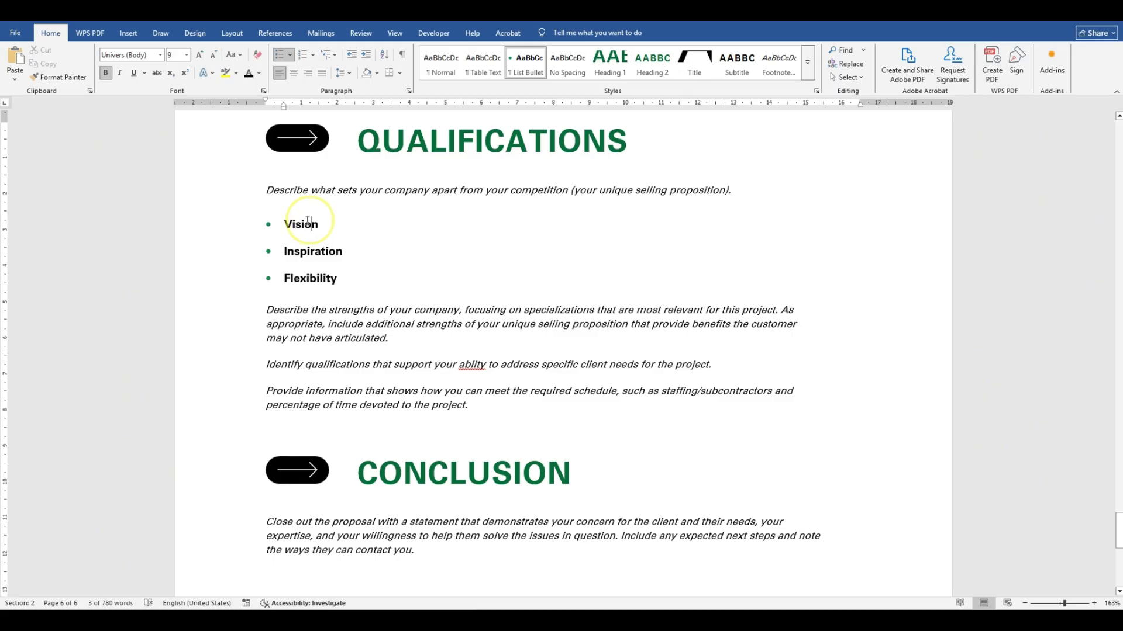
drag(285, 224, 497, 397)
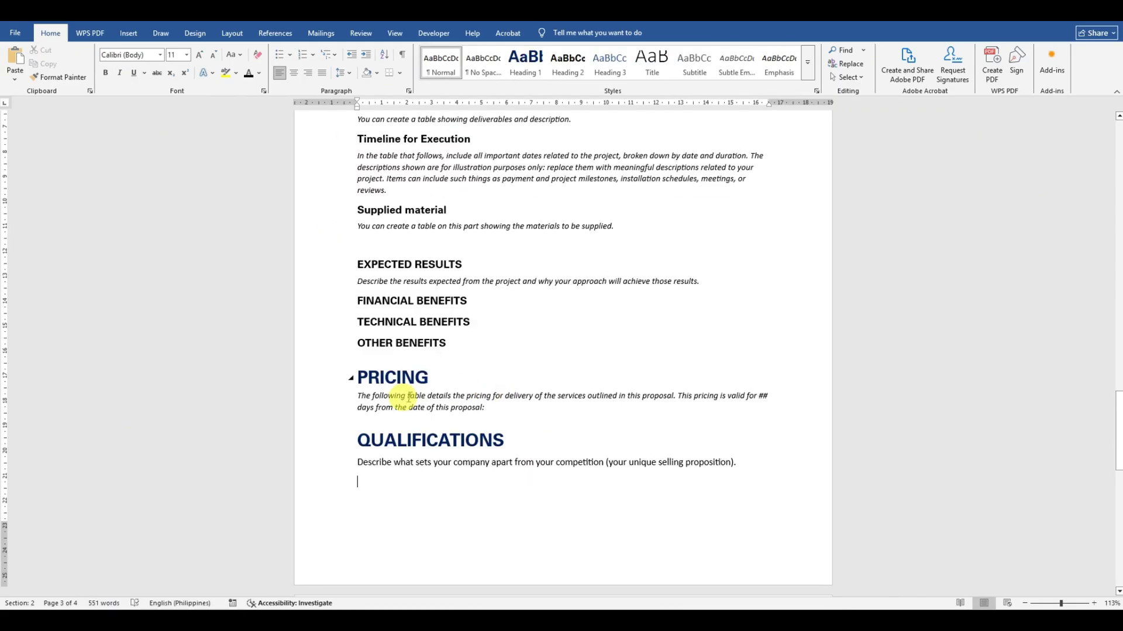
text(Vision Inspiration Flexibility Describe the strengths of your company, focusing on specializations that are most relevant for this project. As appropriate, include additional strengths of your unique selling proposition that provide benefits the customer may not have articulated. Identify qualifications that support your abilty to address specific client needs for the project. Provide information that shows how you can meet the required schedule, such as staffing/subcontractors and percentage of time devoted to the project.)
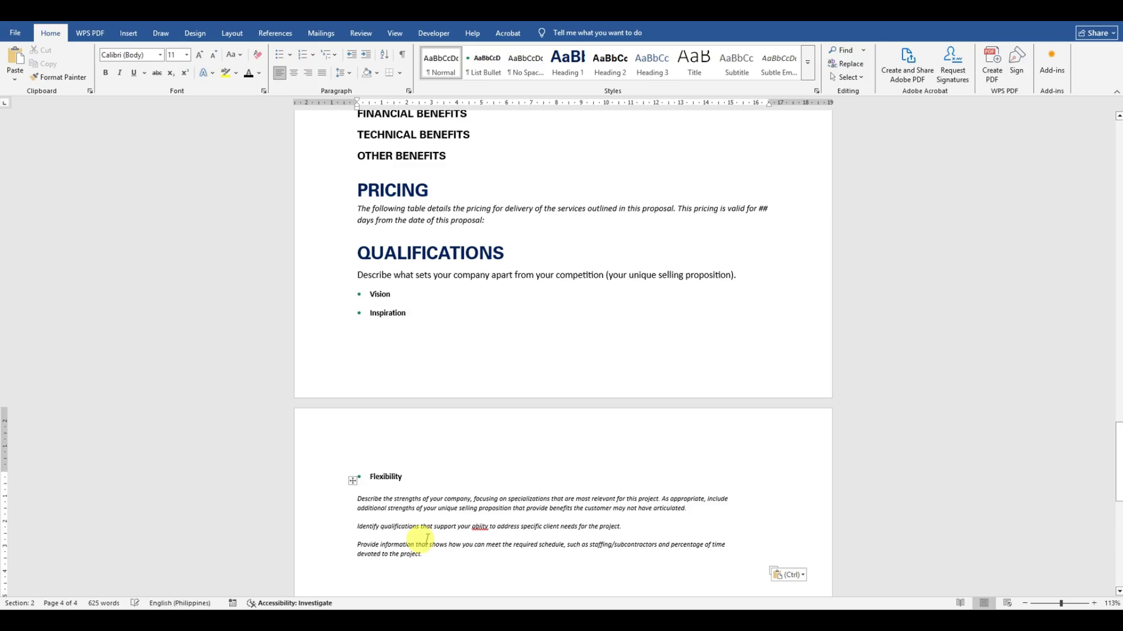
Correct the misspelled word in the "Identify qualifications" paragraph to "ability".
click(465, 530)
right_click(467, 528)
click(479, 526)
double_click(480, 526)
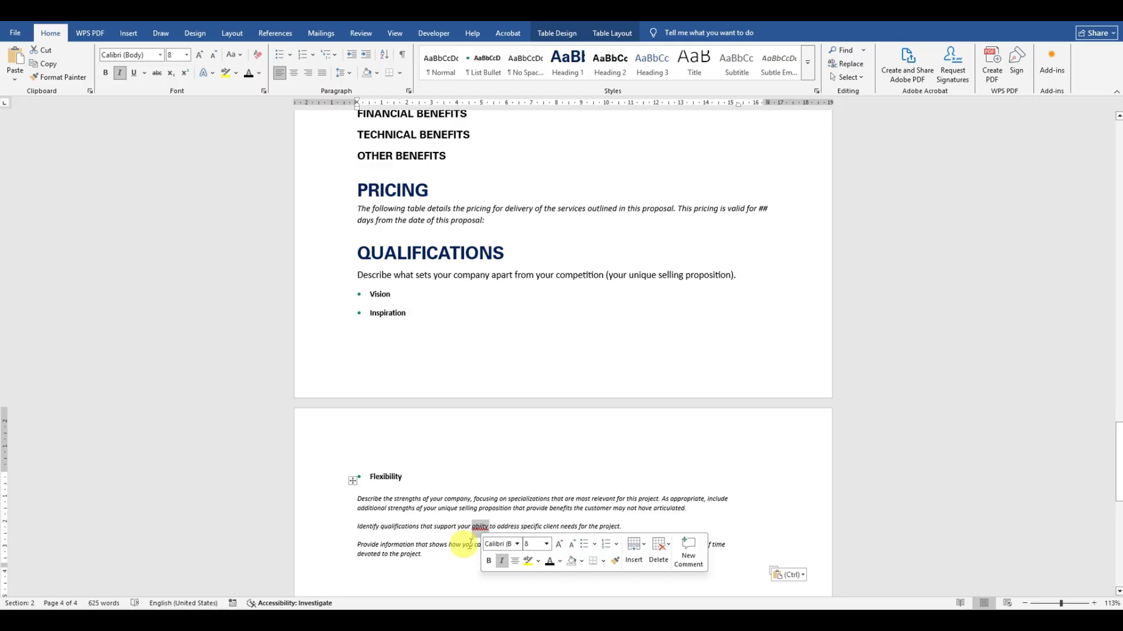
text(abili)
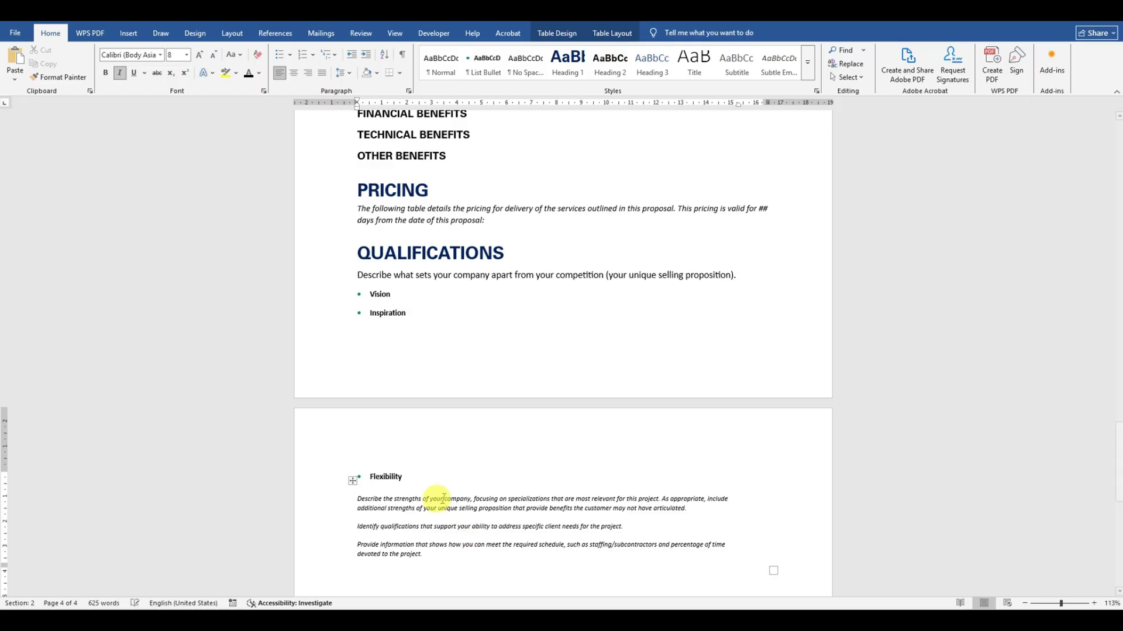
Copy the sample's closing paragraph, "Close out the proposal with a statement...", and paste it as plain body text beneath CONCLUSION.
click(497, 445)
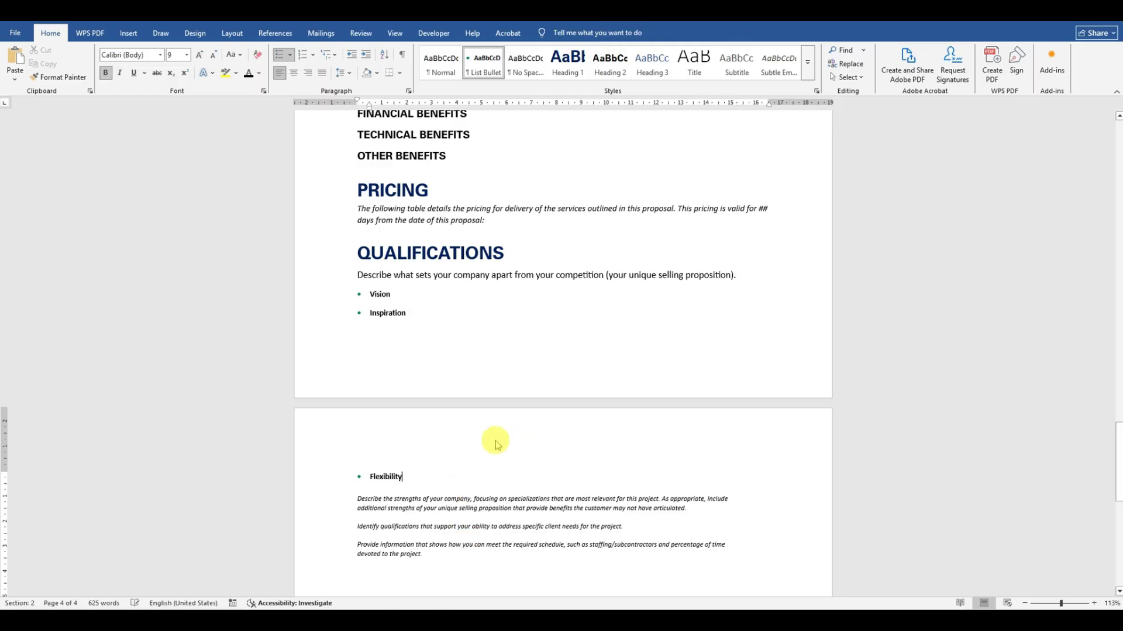
click(351, 253)
click(350, 441)
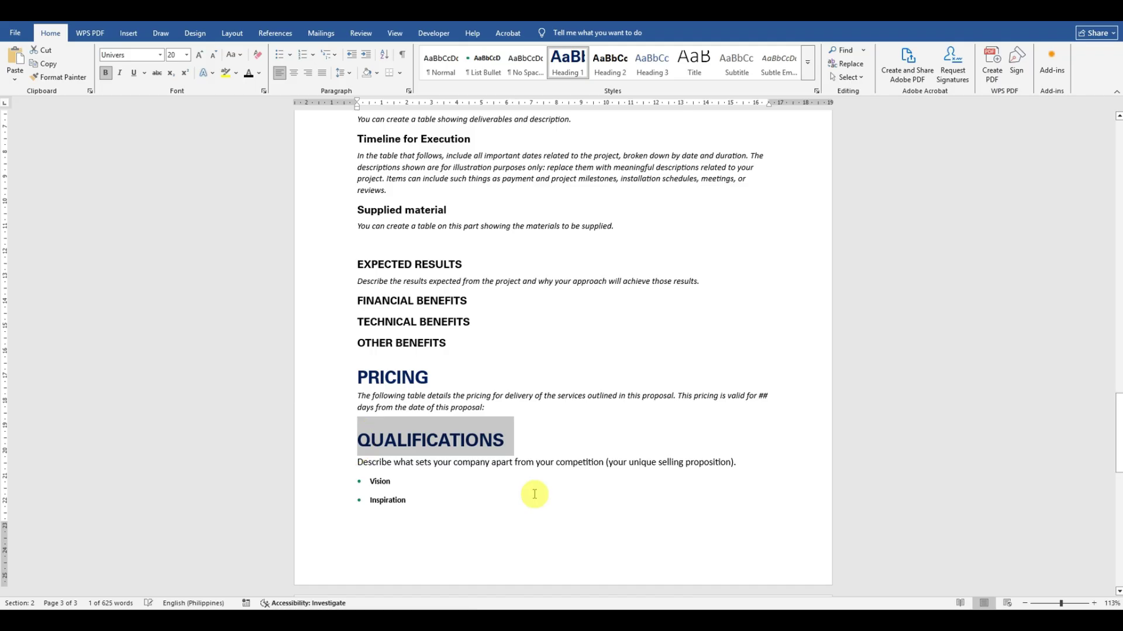
scroll(555, 486, down, 6)
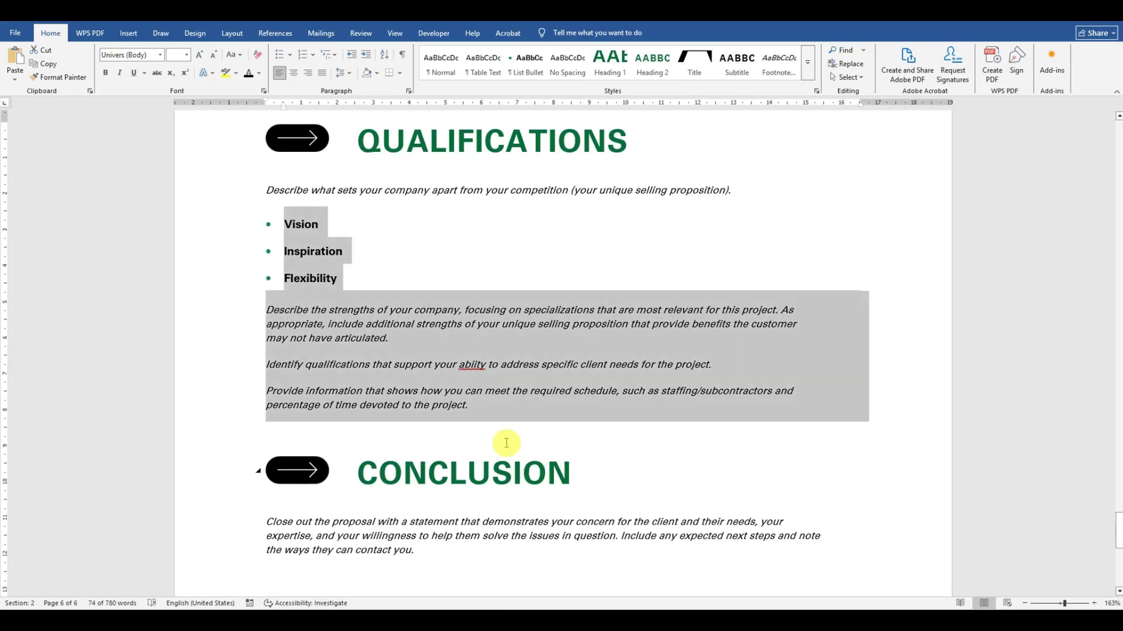
scroll(489, 443, down, 4)
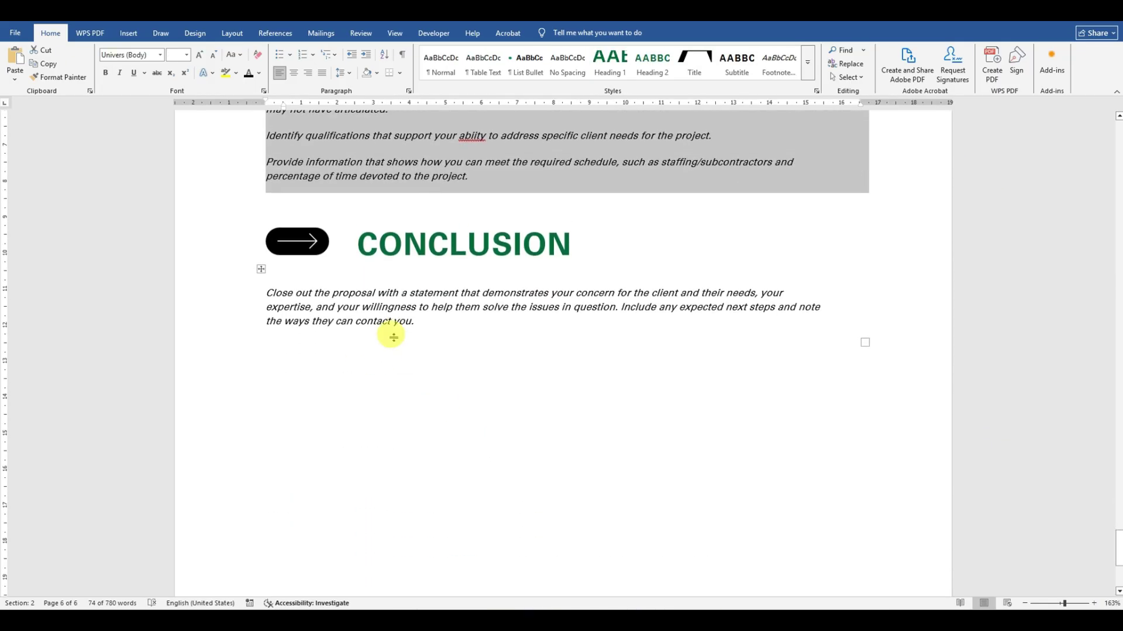
drag(412, 327, 269, 293)
key(ctrl+c)
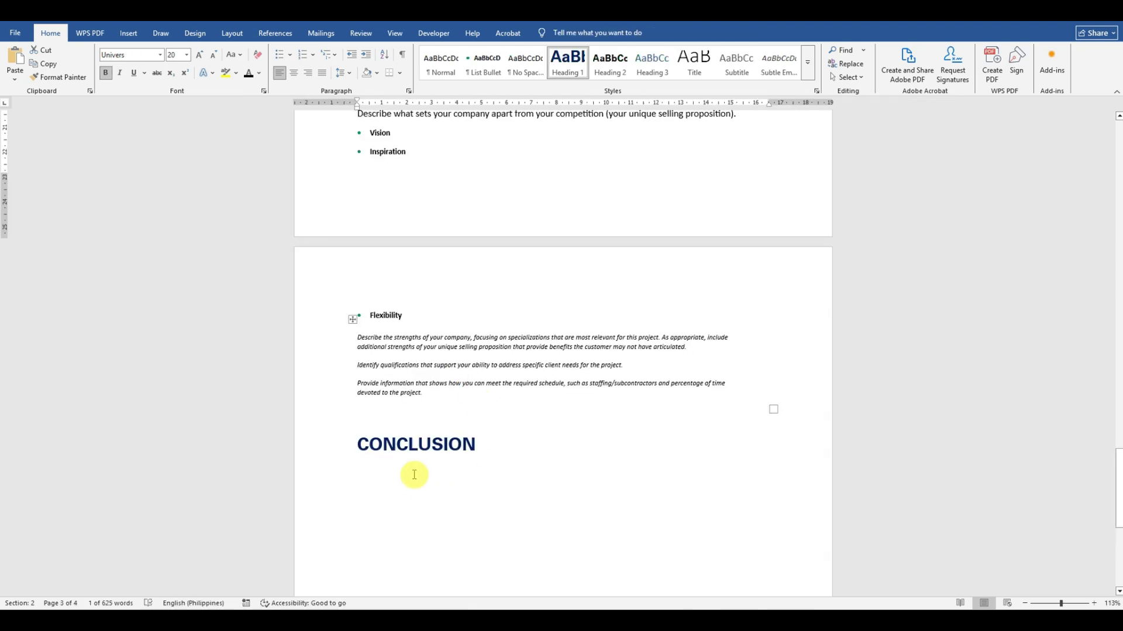
click(413, 475)
click(501, 438)
key(Return)
key(ctrl+v)
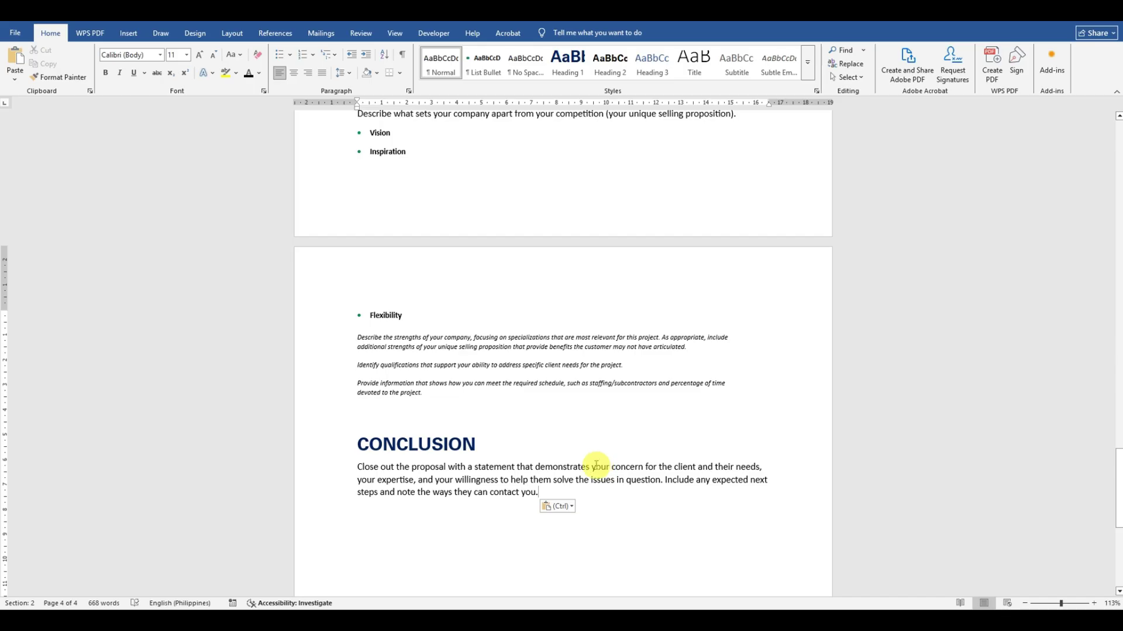
Format the CONCLUSION paragraph as size 10 italic text.
drag(538, 492, 360, 467)
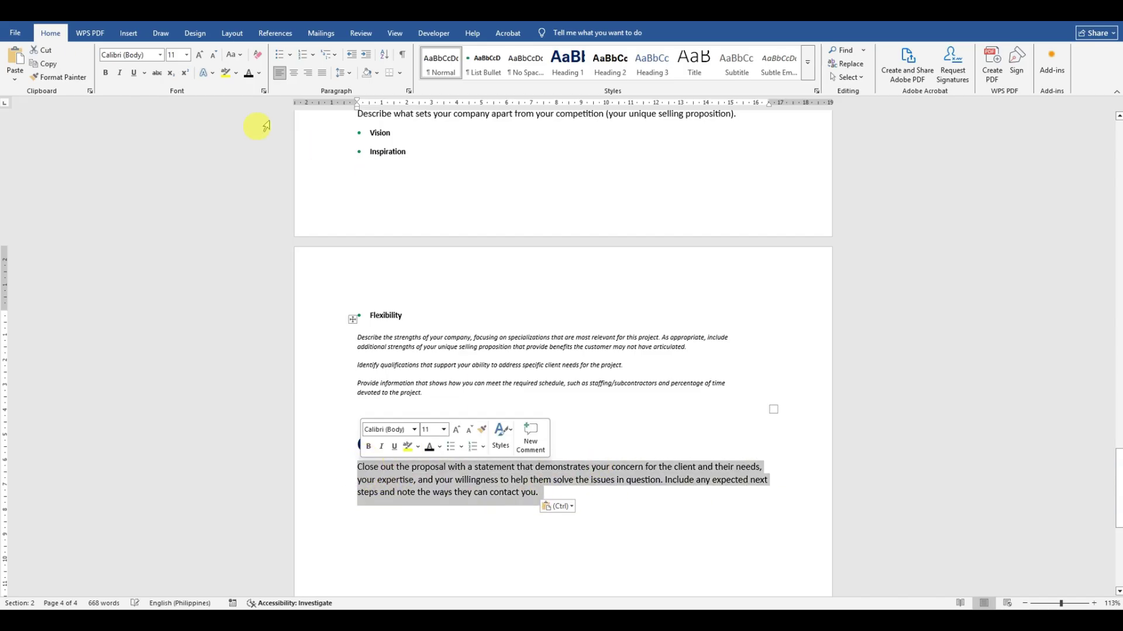
click(186, 55)
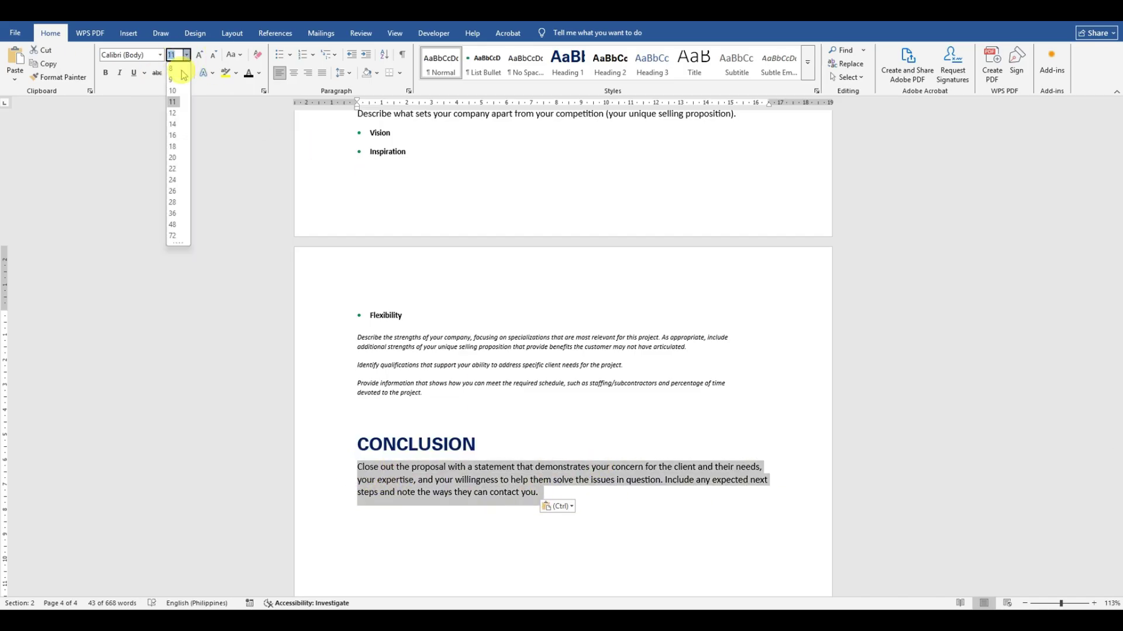
click(175, 89)
click(120, 73)
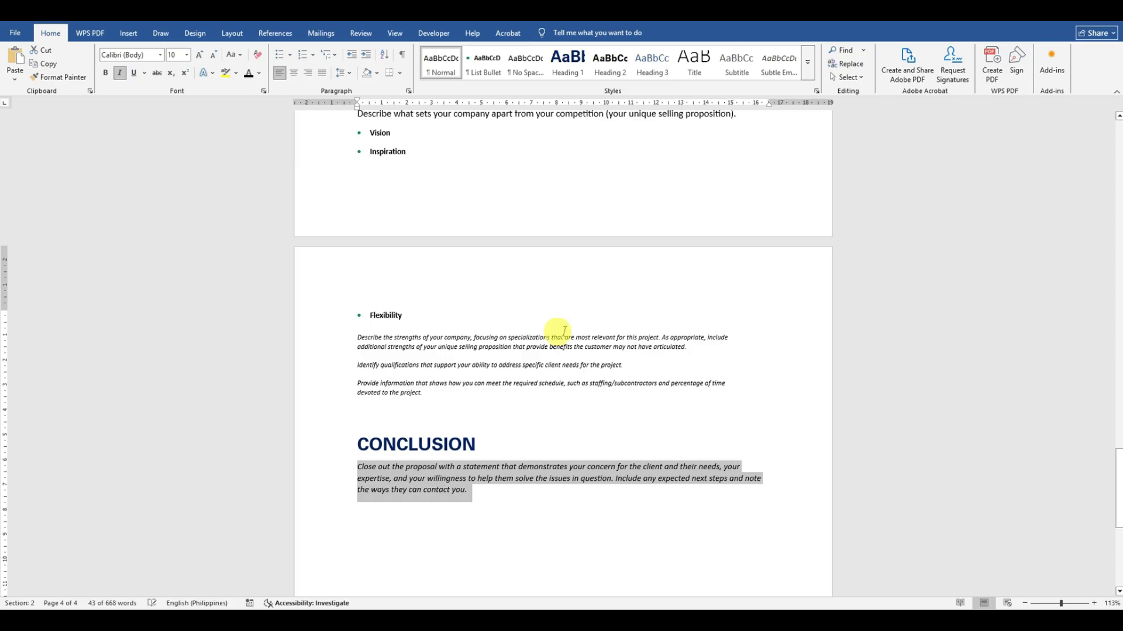
click(563, 435)
Delete the bordered box with its guidance text beneath the OVERVIEW heading, leaving an empty line for plain text.
scroll(608, 526, up, 3)
scroll(579, 468, up, 15)
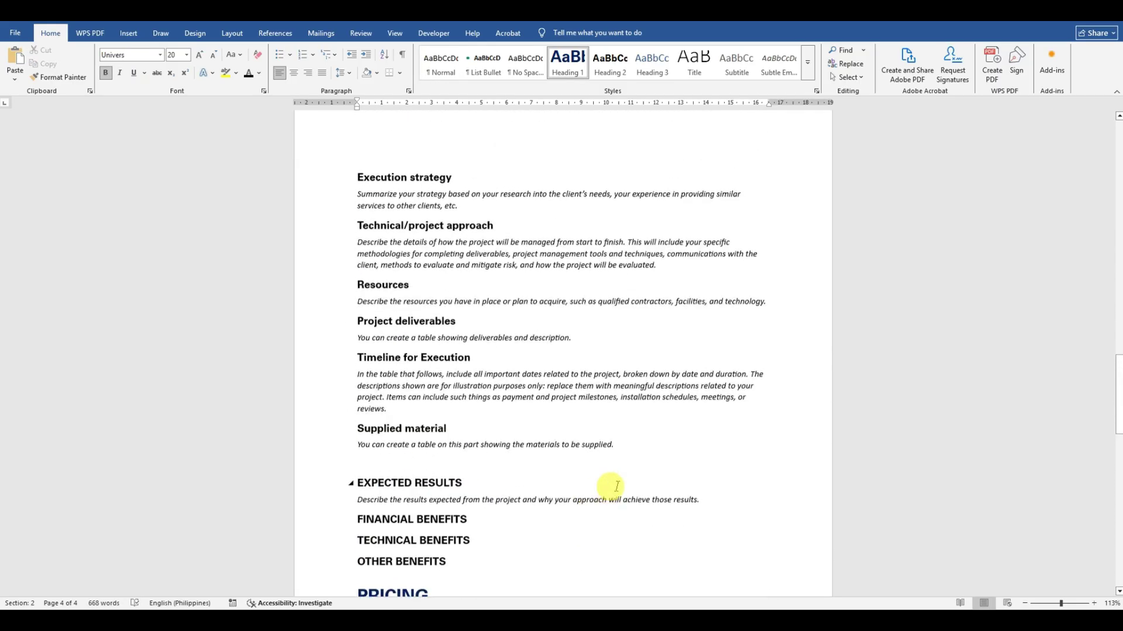
scroll(755, 503, down, 5)
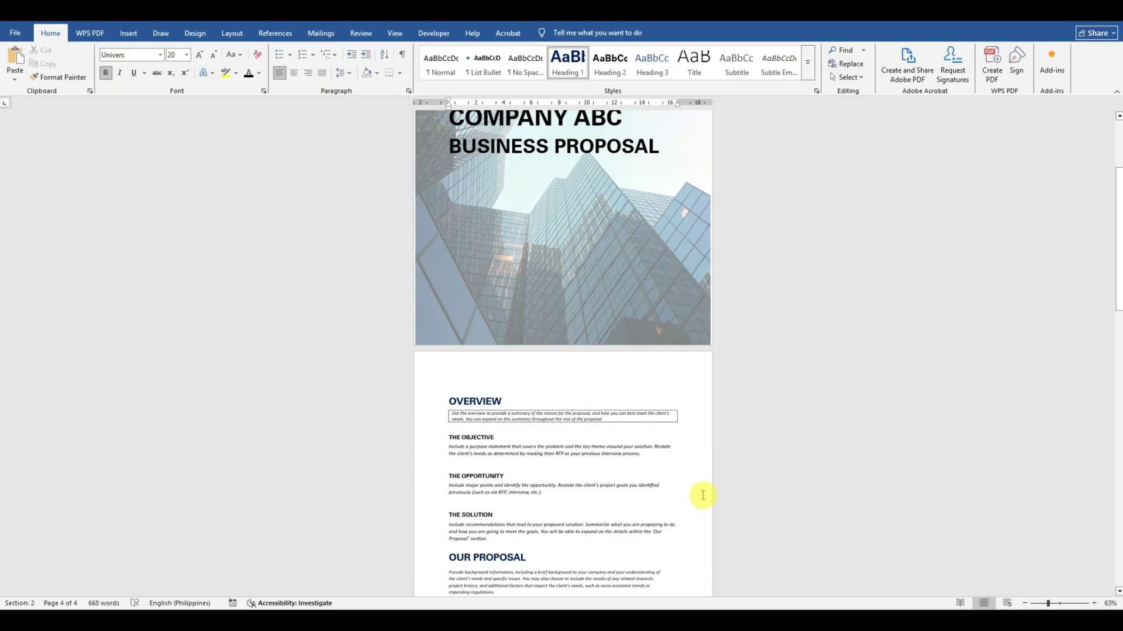
scroll(699, 491, up, 4)
scroll(697, 471, down, 4)
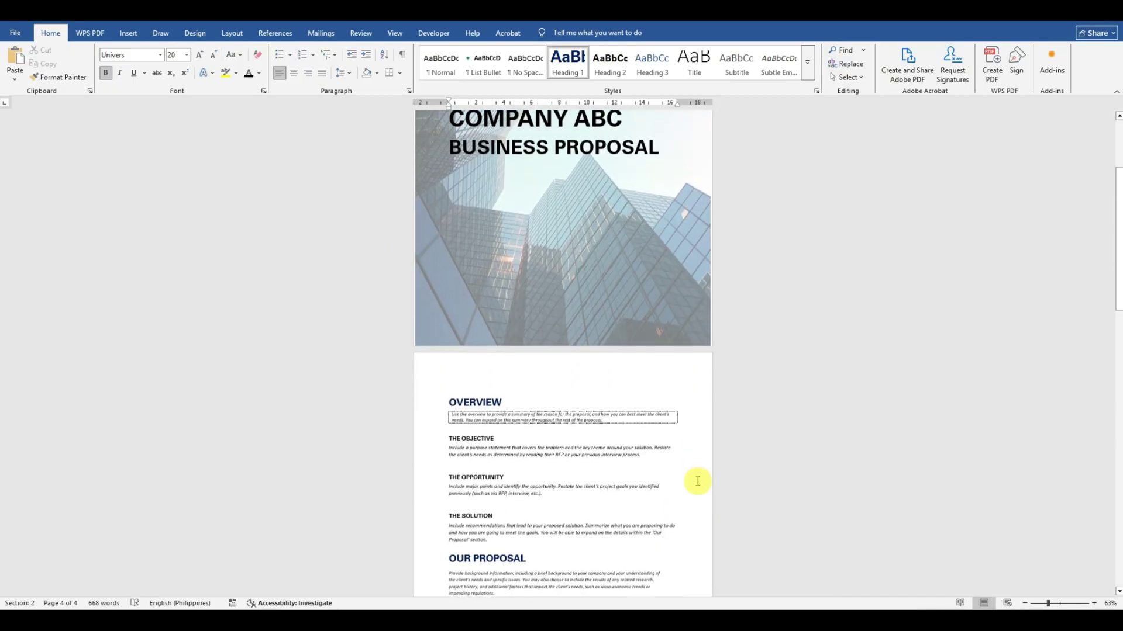
scroll(698, 481, down, 5)
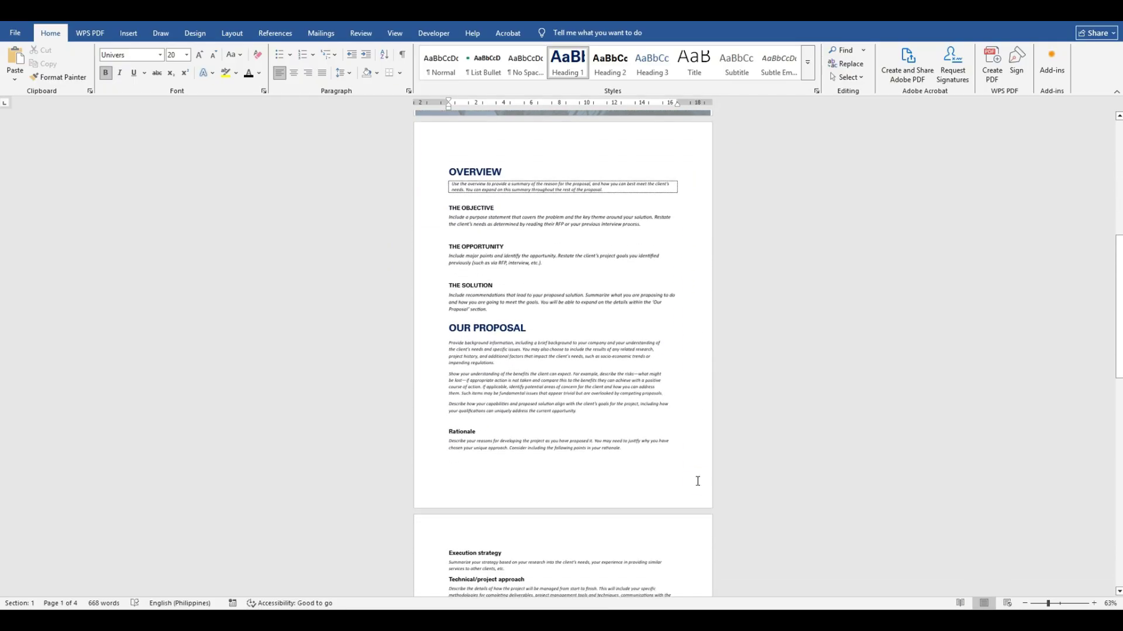
click(669, 186)
click(658, 178)
click(839, 209)
click(865, 277)
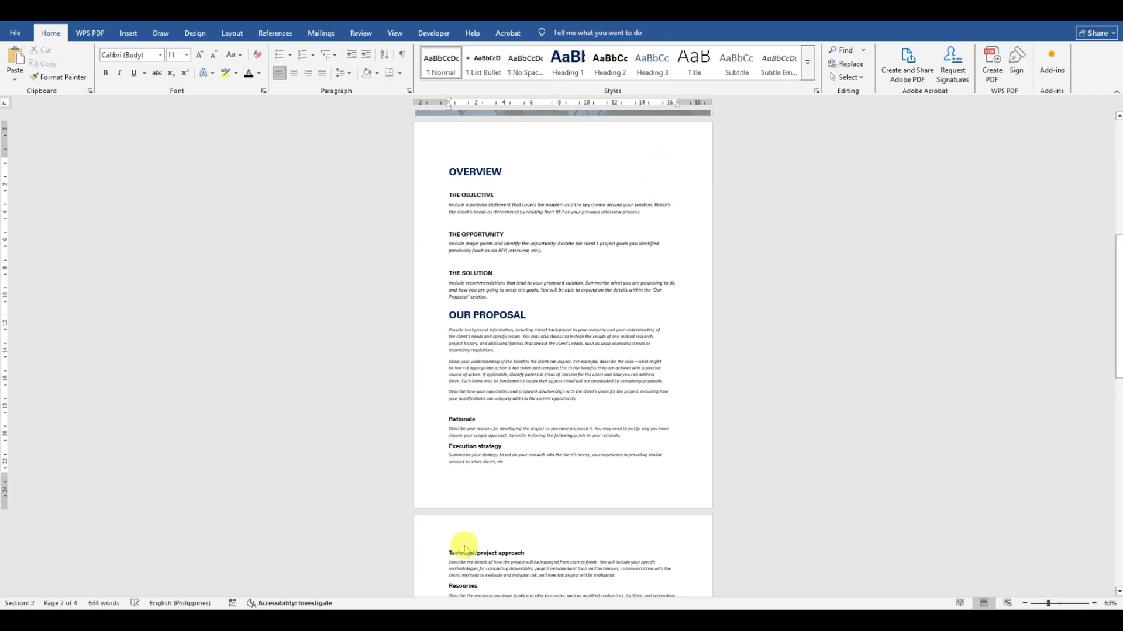
Copy the sample's "Use the overview to provide a summary" paragraph and paste it as plain body text beneath OVERVIEW.
mouse_move(303, 620)
click(363, 579)
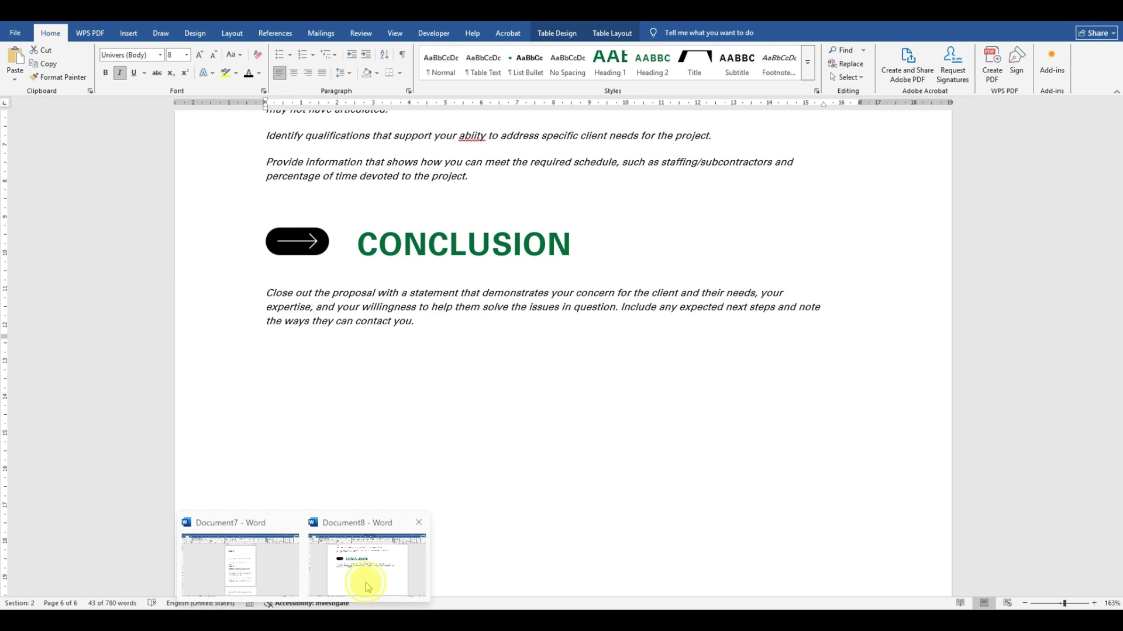
scroll(541, 393, up, 5)
drag(1118, 522, 1117, 230)
scroll(281, 150, up, 1)
drag(268, 224, 642, 237)
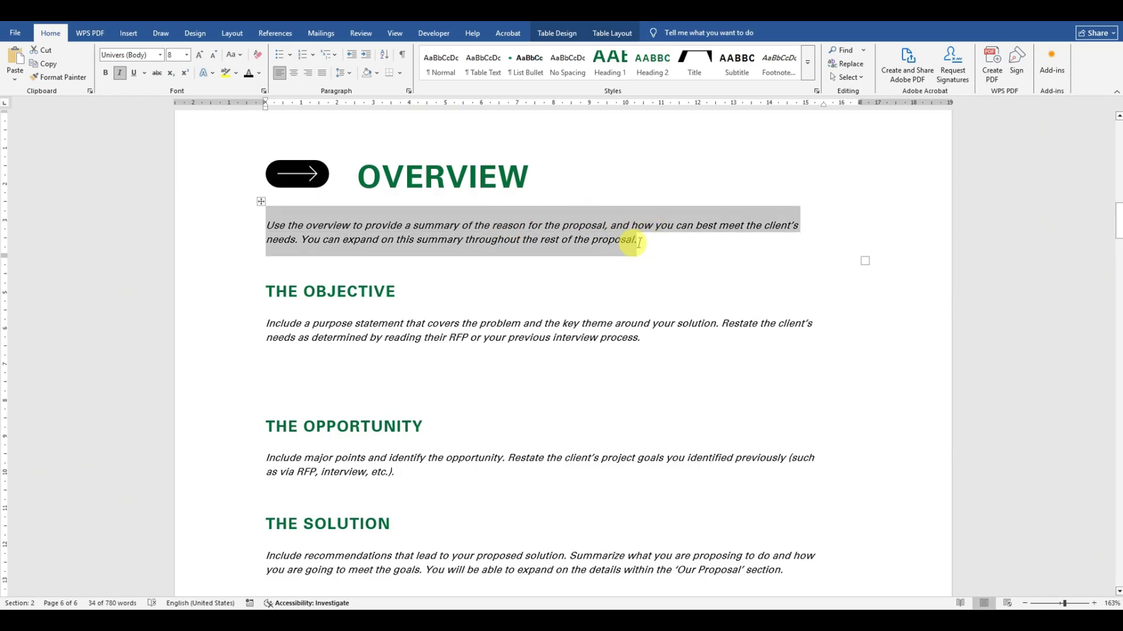
key(ctrl+c)
key(alt+Tab)
key(ctrl+v)
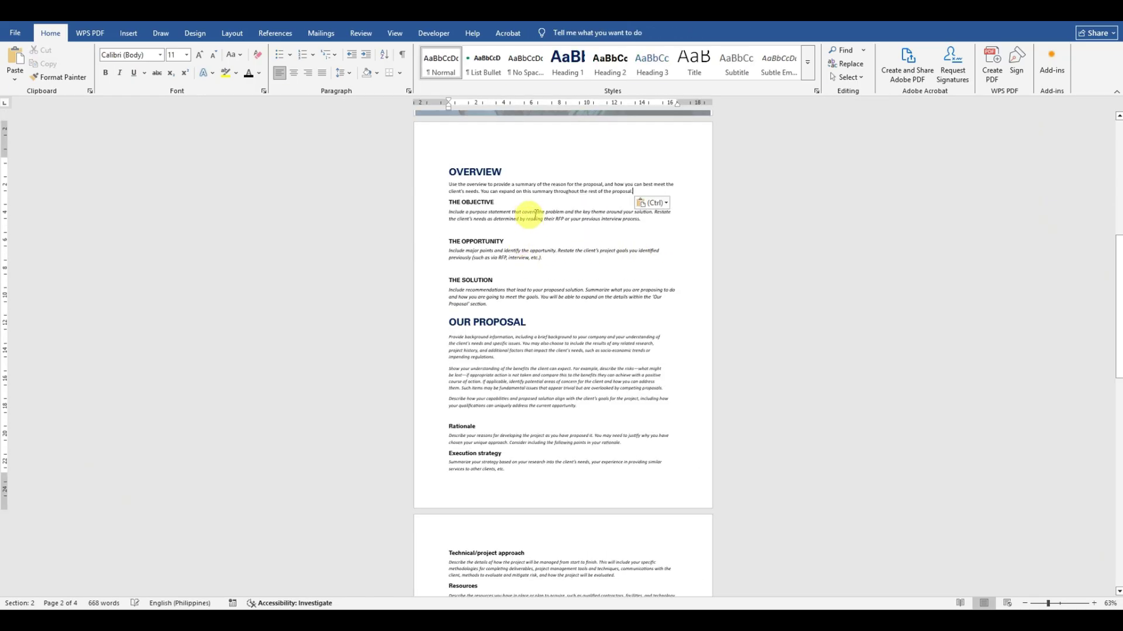
Format the OVERVIEW paragraph as size 10 italic text.
drag(637, 191, 426, 187)
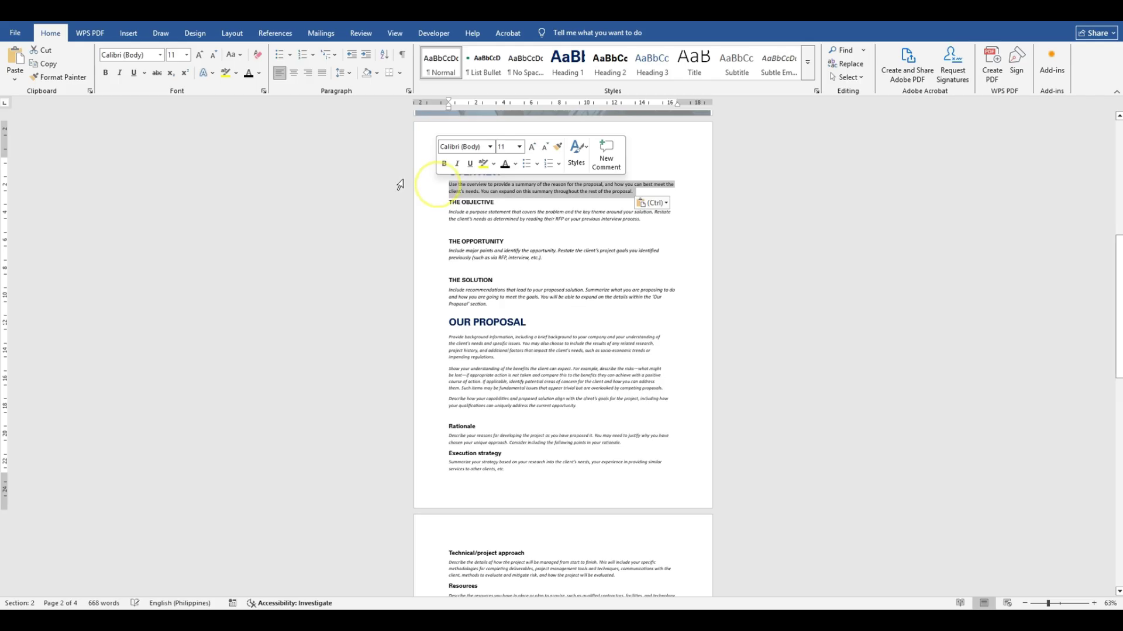
click(187, 55)
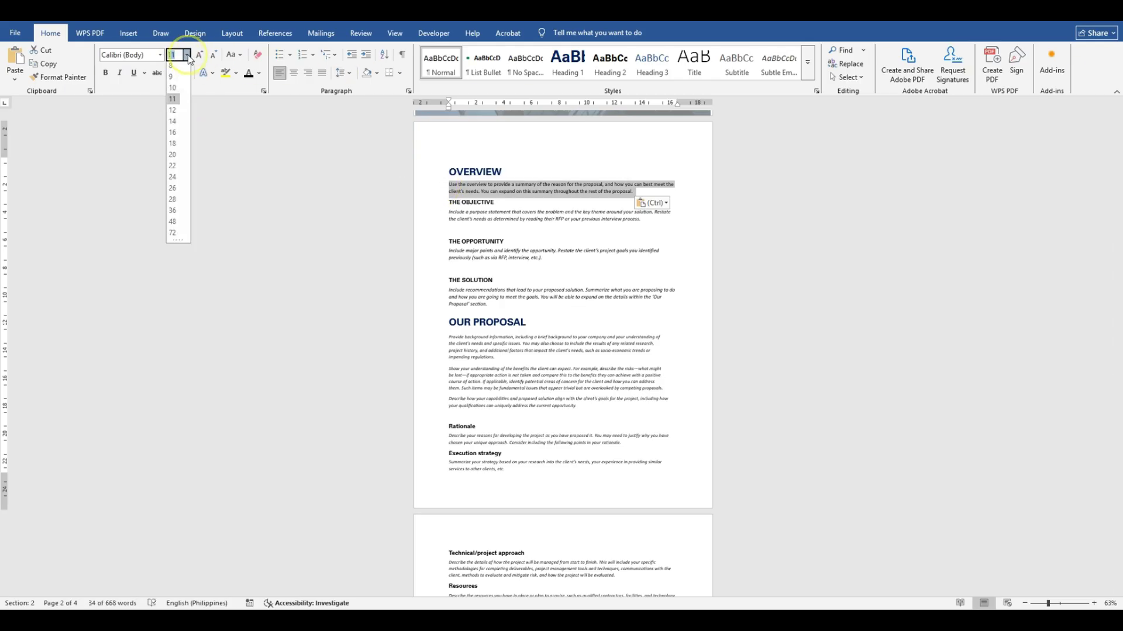
click(173, 88)
click(120, 72)
click(608, 192)
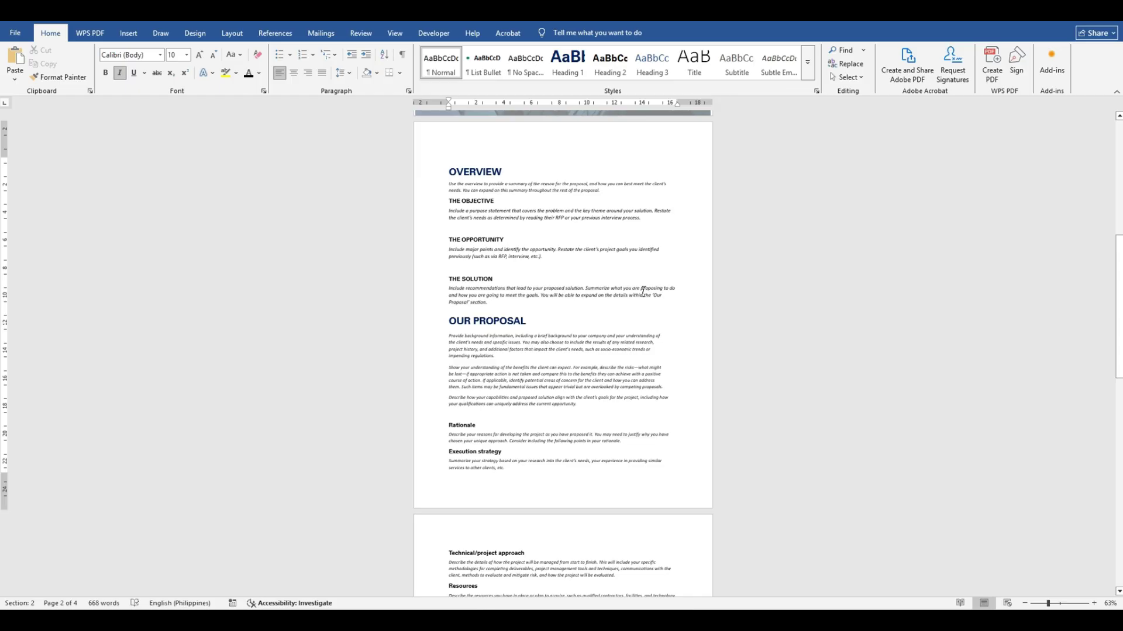
Review the whole proposal's sections and formatting from OVERVIEW through CONCLUSION and back to the cover page.
scroll(571, 332, down, 3)
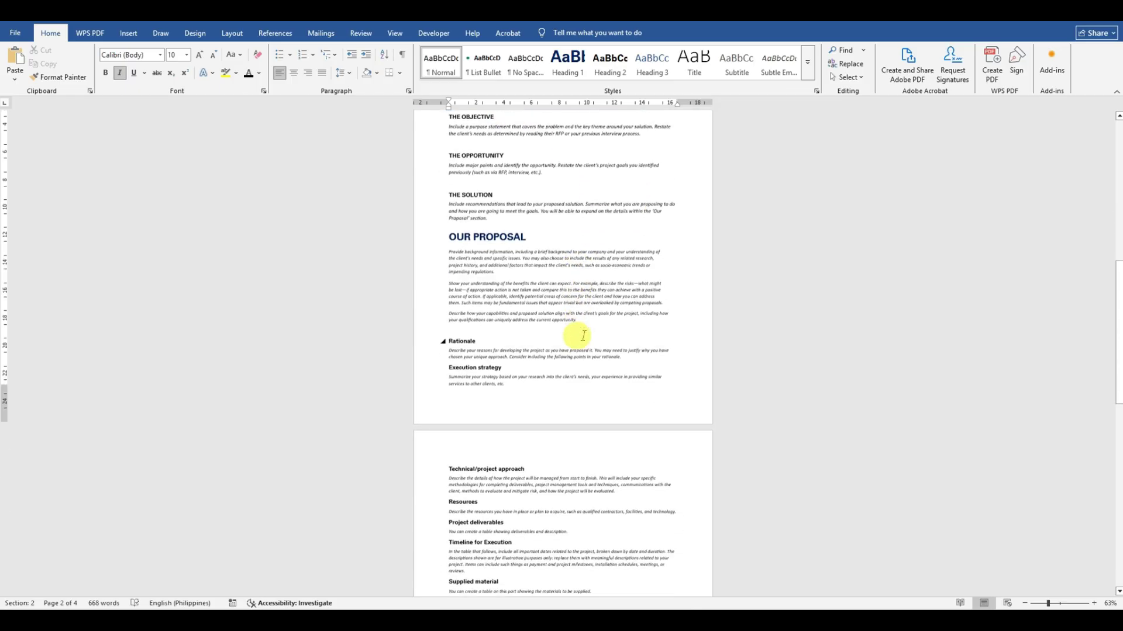
scroll(580, 336, down, 9)
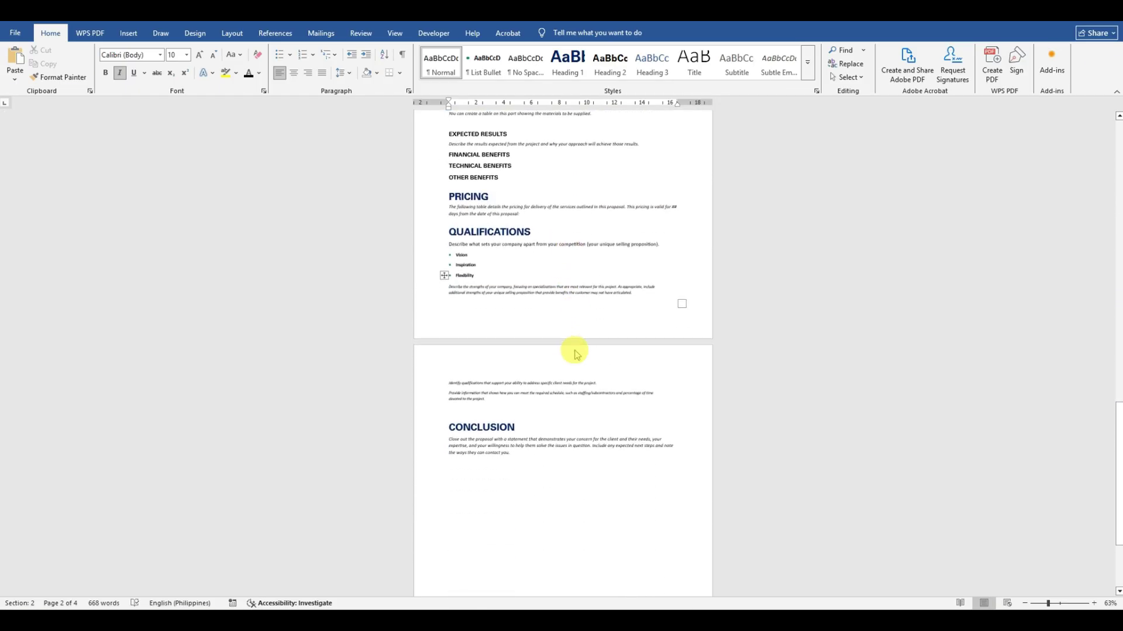
scroll(577, 360, up, 7)
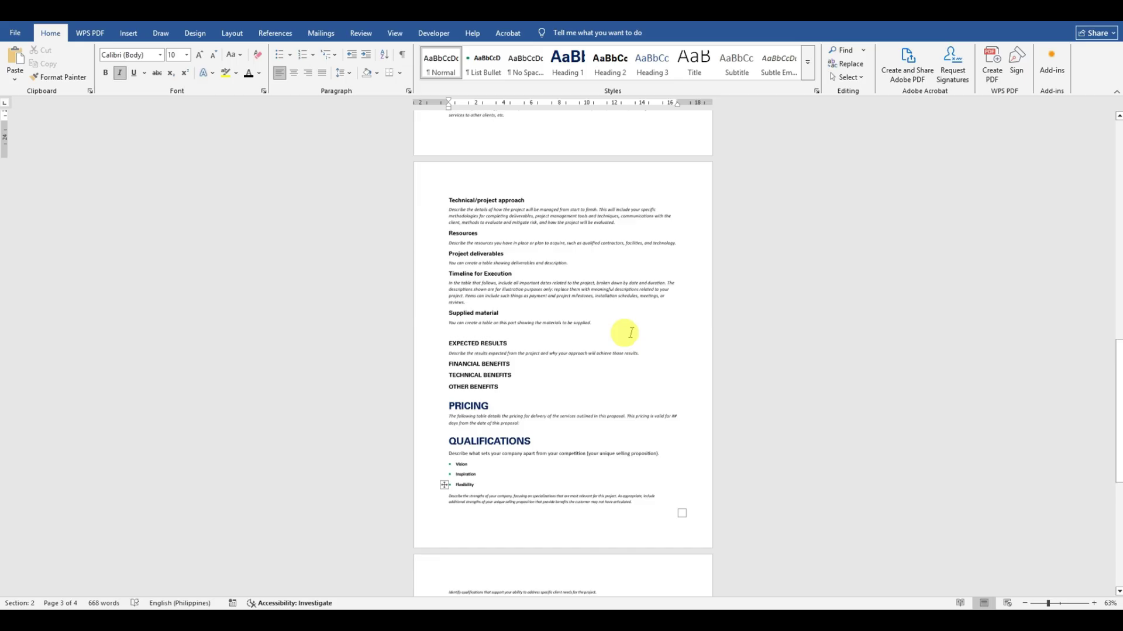
scroll(627, 315, up, 8)
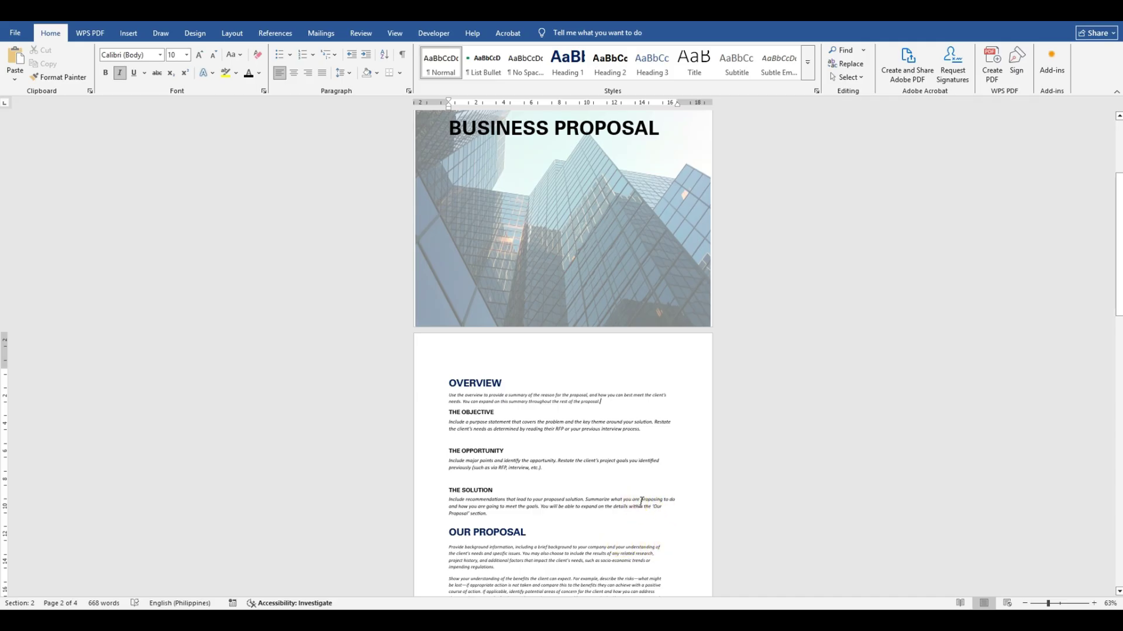
ctrl+scroll(647, 494, up, 2)
scroll(648, 495, up, 5)
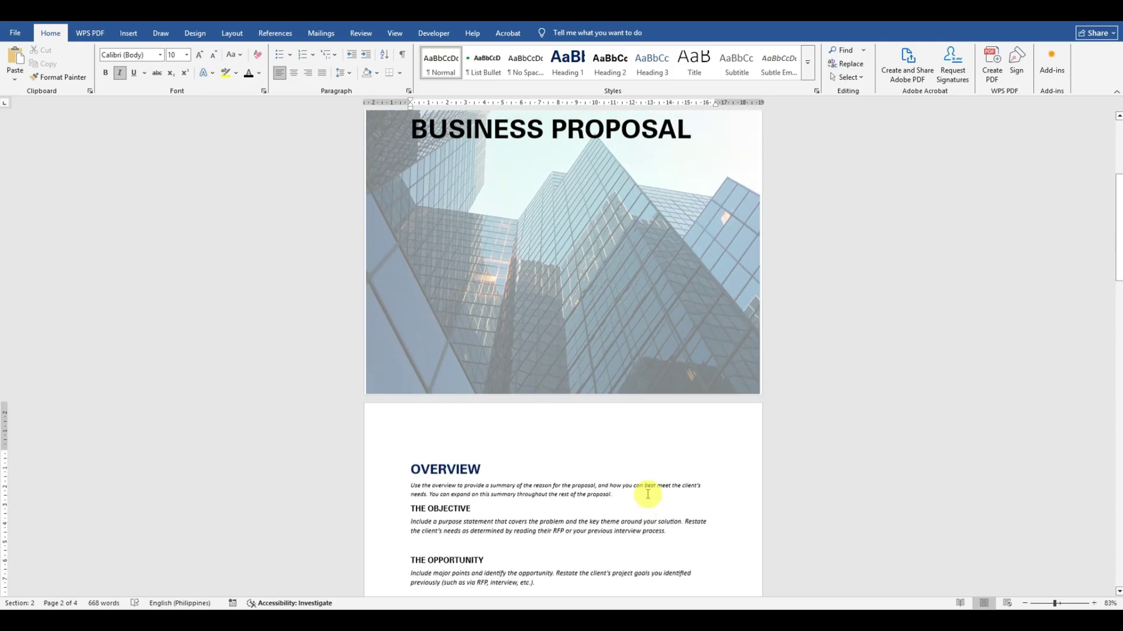
scroll(648, 494, up, 2)
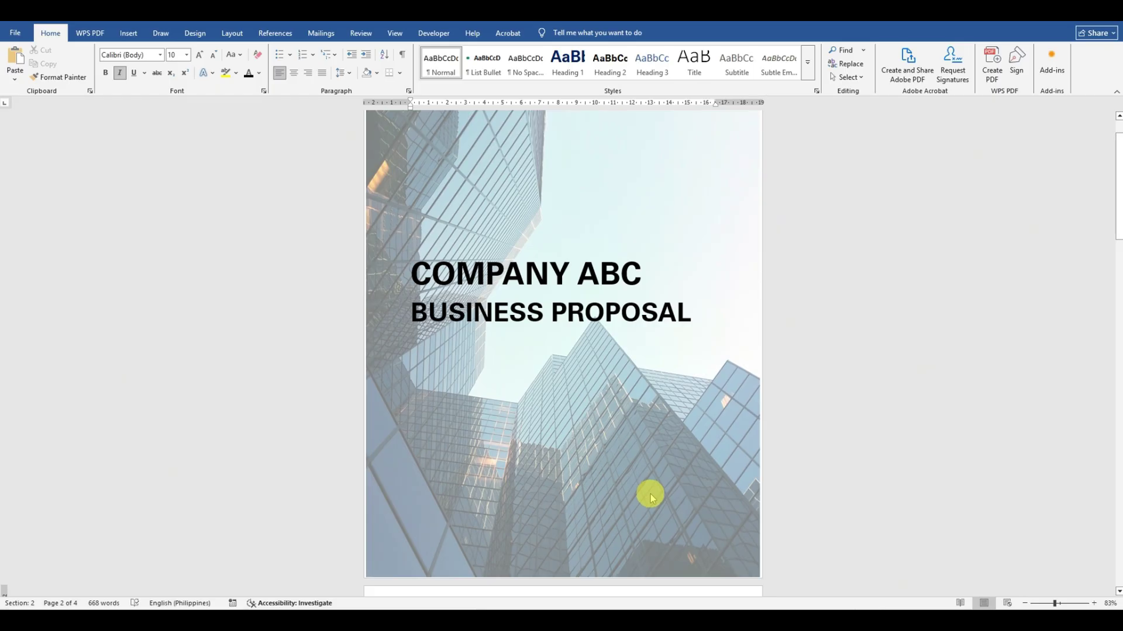
ctrl+scroll(761, 479, up, 1)
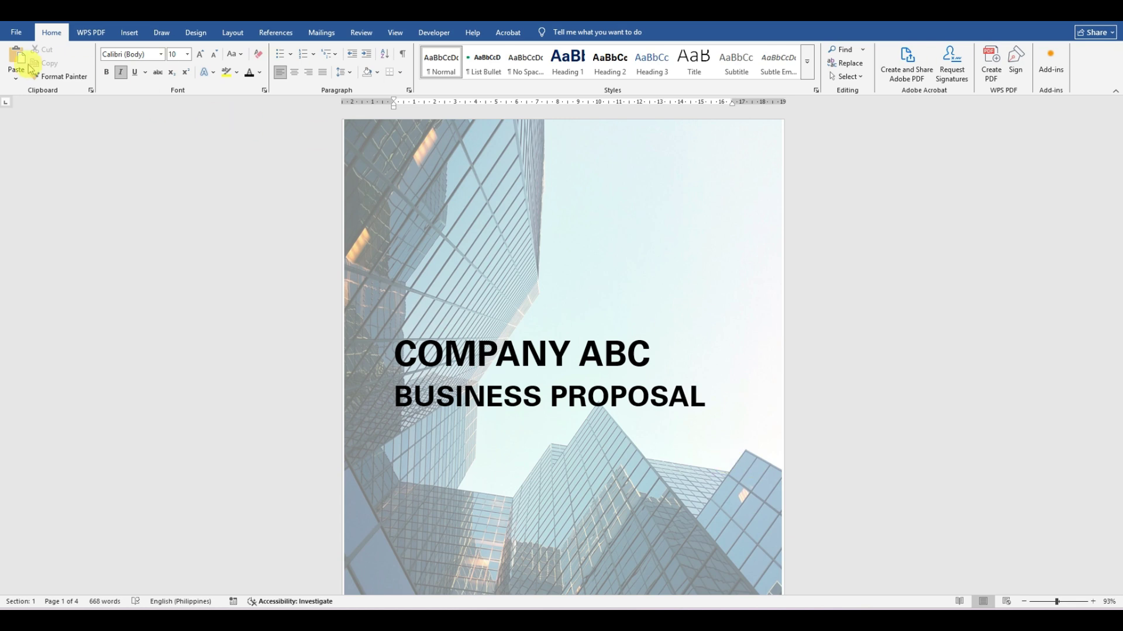
Save the proposal as a Word Template named PROFESSIONAL PROPOSAL in the Custom Office Templates folder.
click(16, 33)
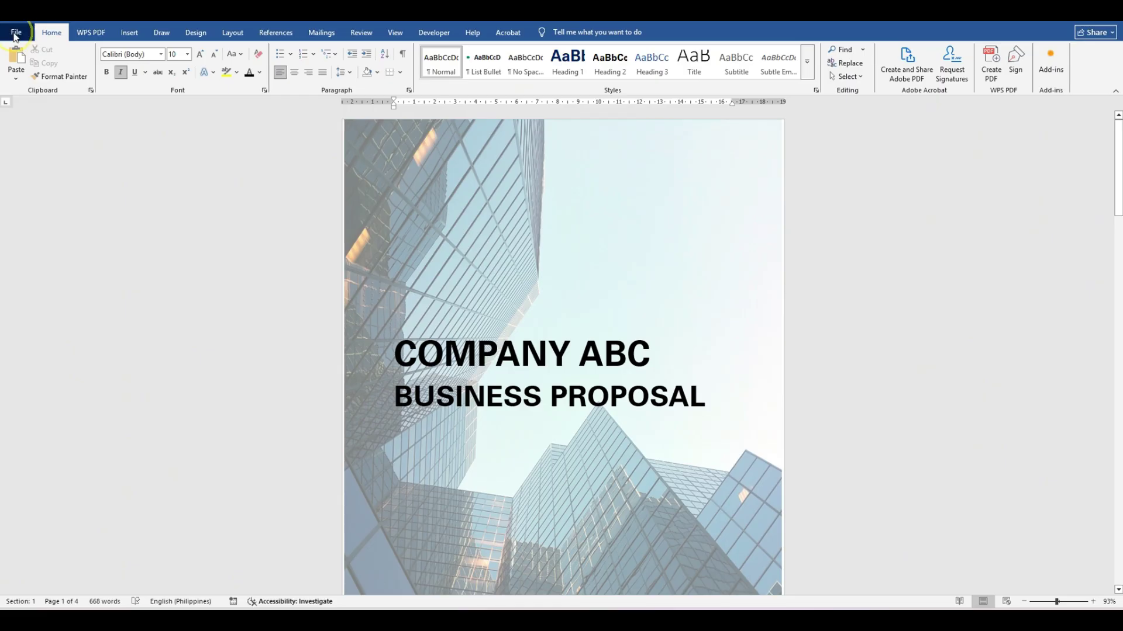
click(46, 189)
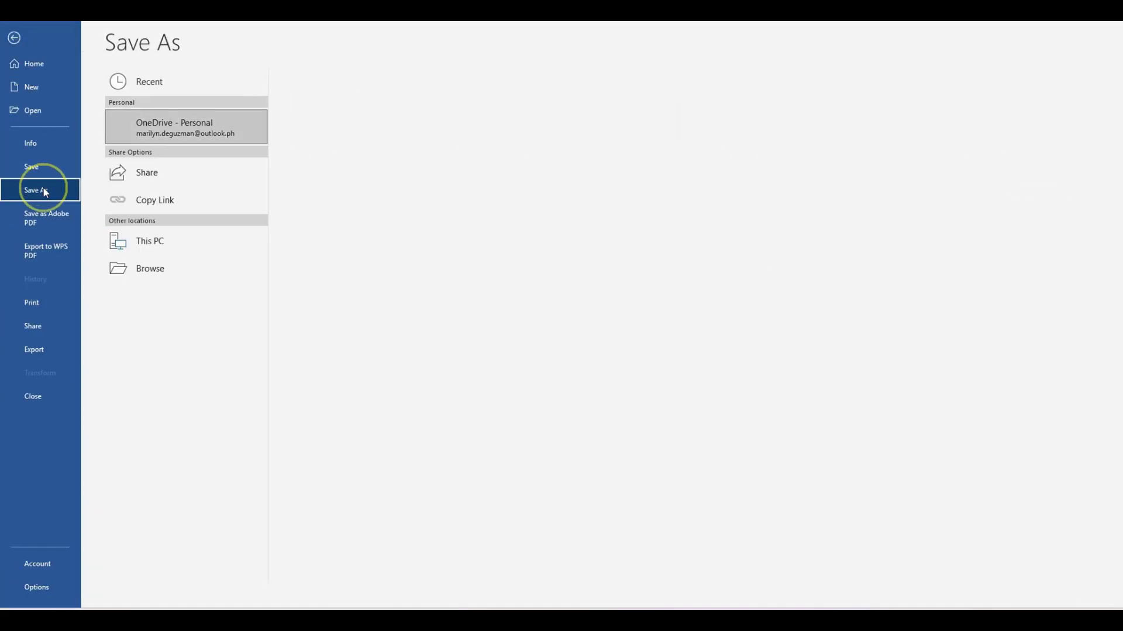
click(155, 297)
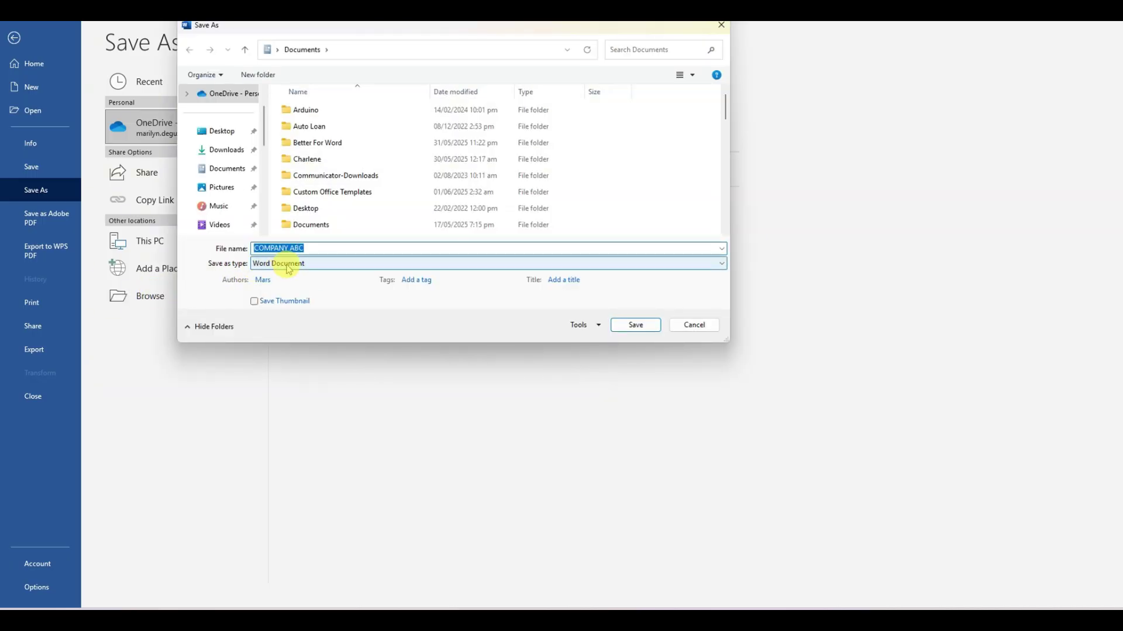
click(289, 269)
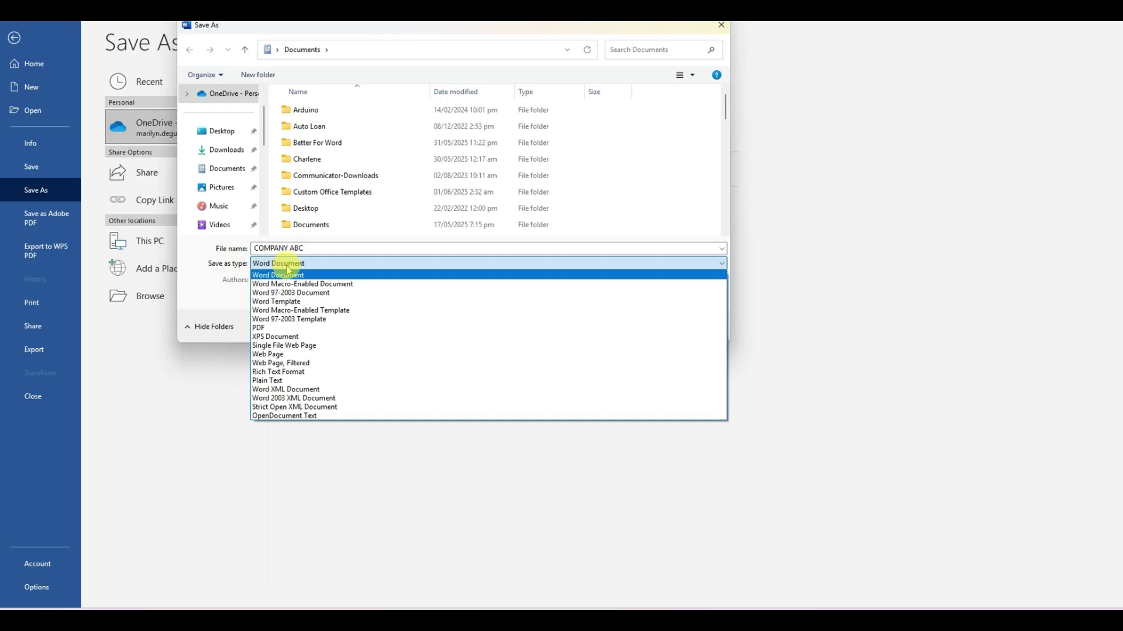
click(290, 302)
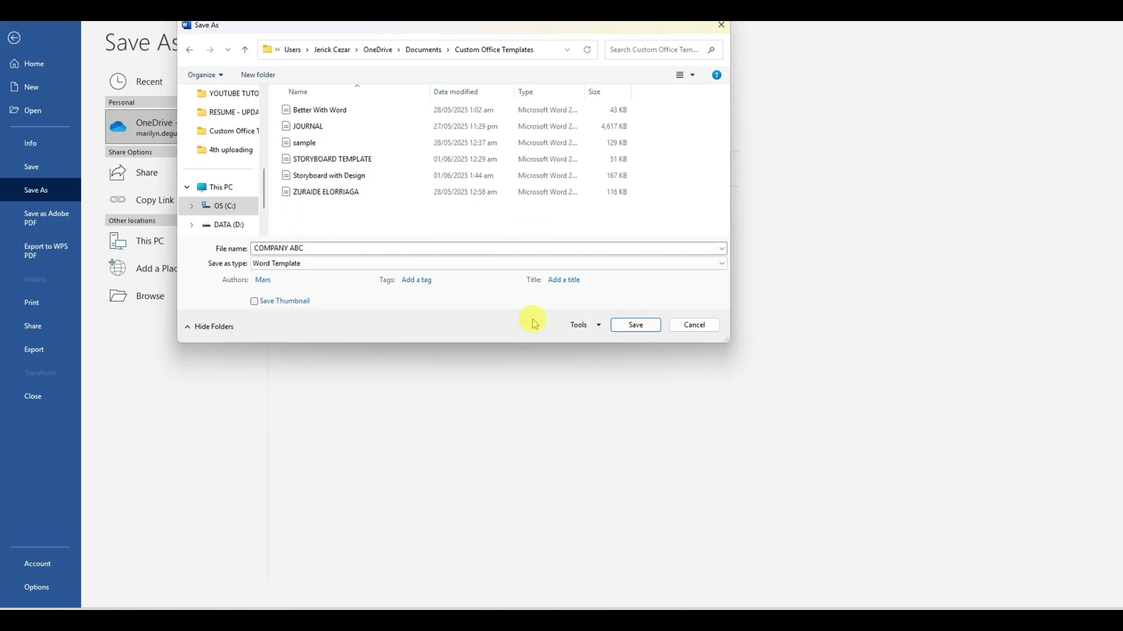
click(348, 247)
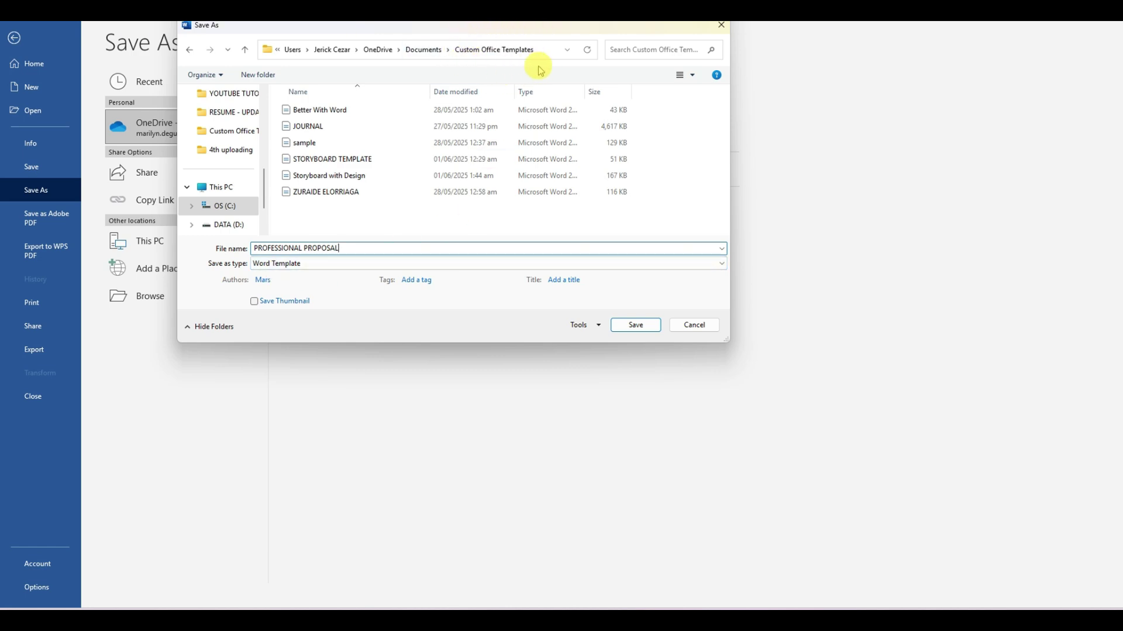
click(634, 325)
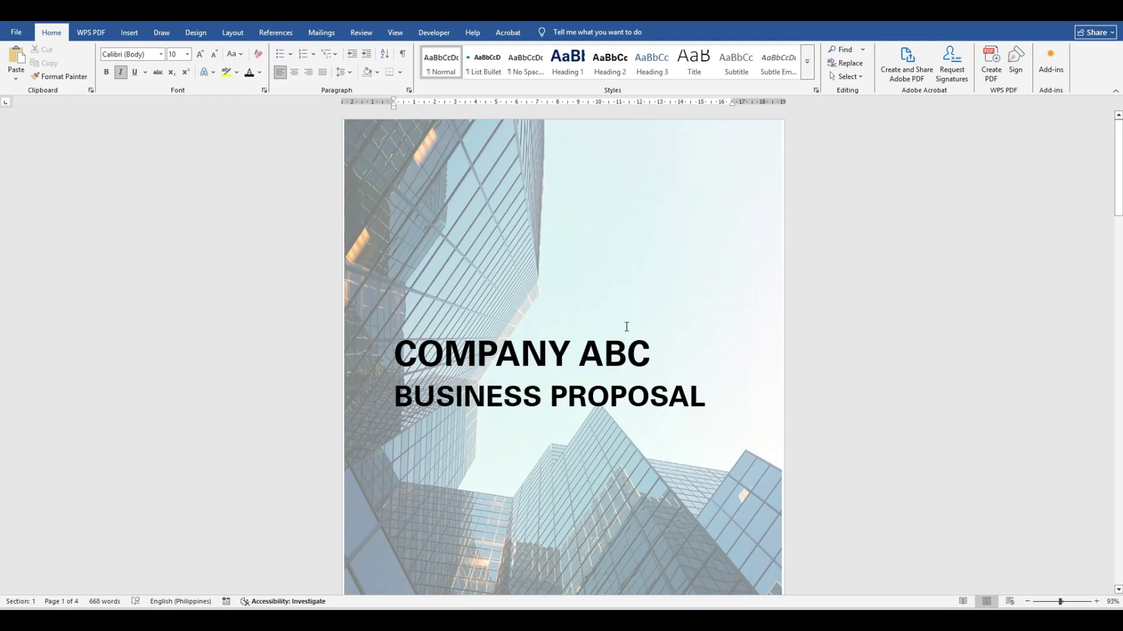
Create a new document from the personal template PROFESSIONAL PROPOSAL.
click(20, 33)
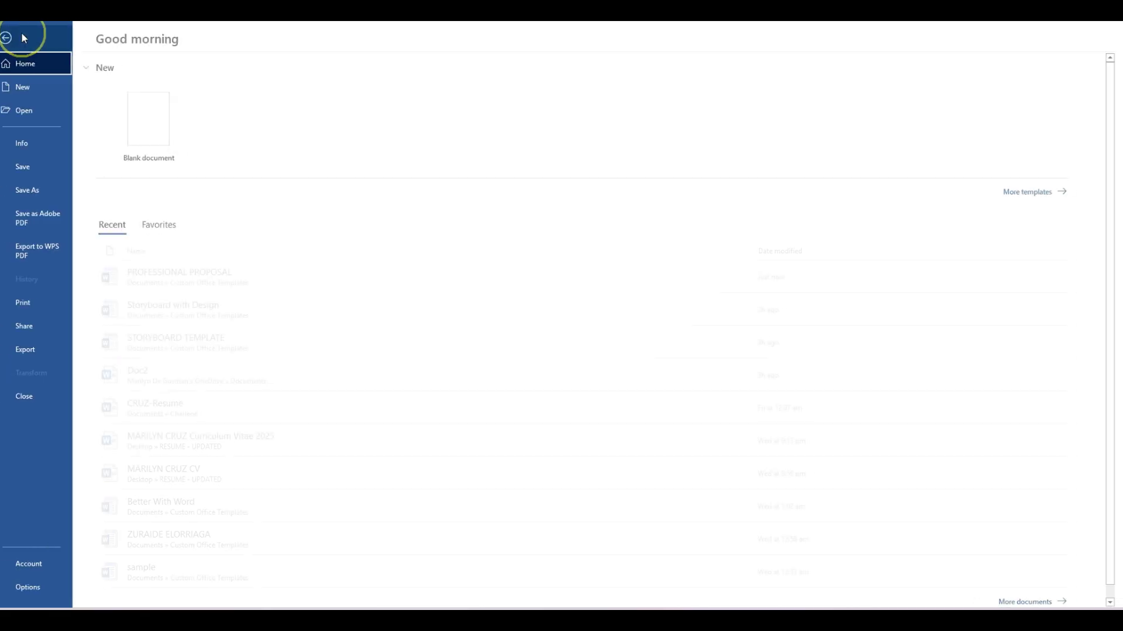
click(41, 87)
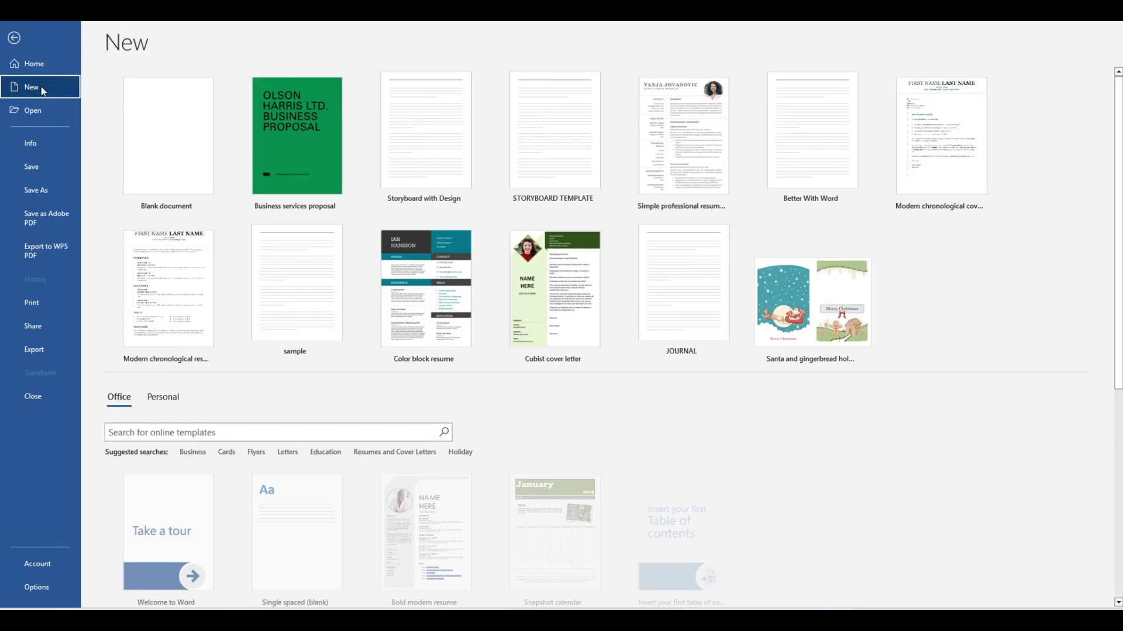
click(165, 396)
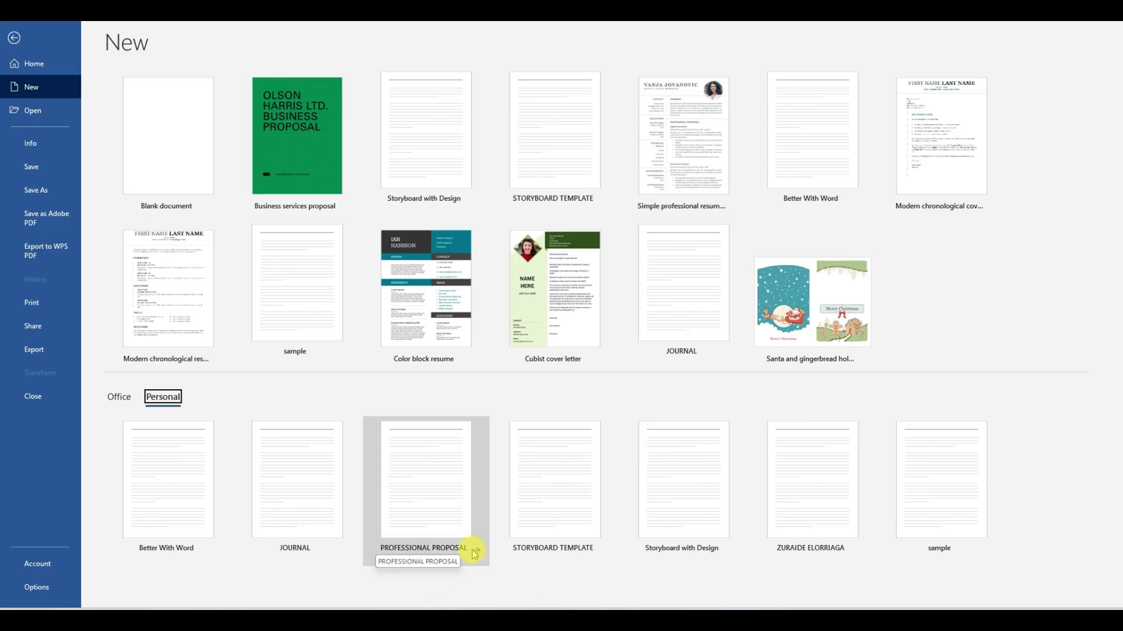
click(440, 461)
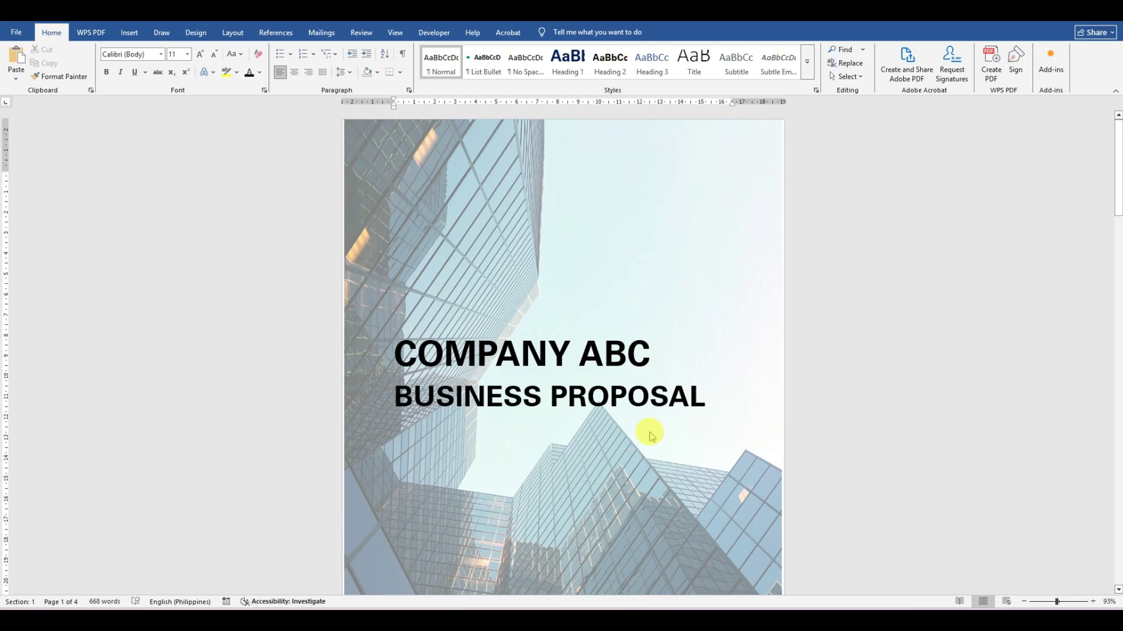
Review the new document's sections from the cover page through CONCLUSION, then from OVERVIEW down to PRICING.
scroll(647, 433, down, 2)
scroll(649, 432, down, 12)
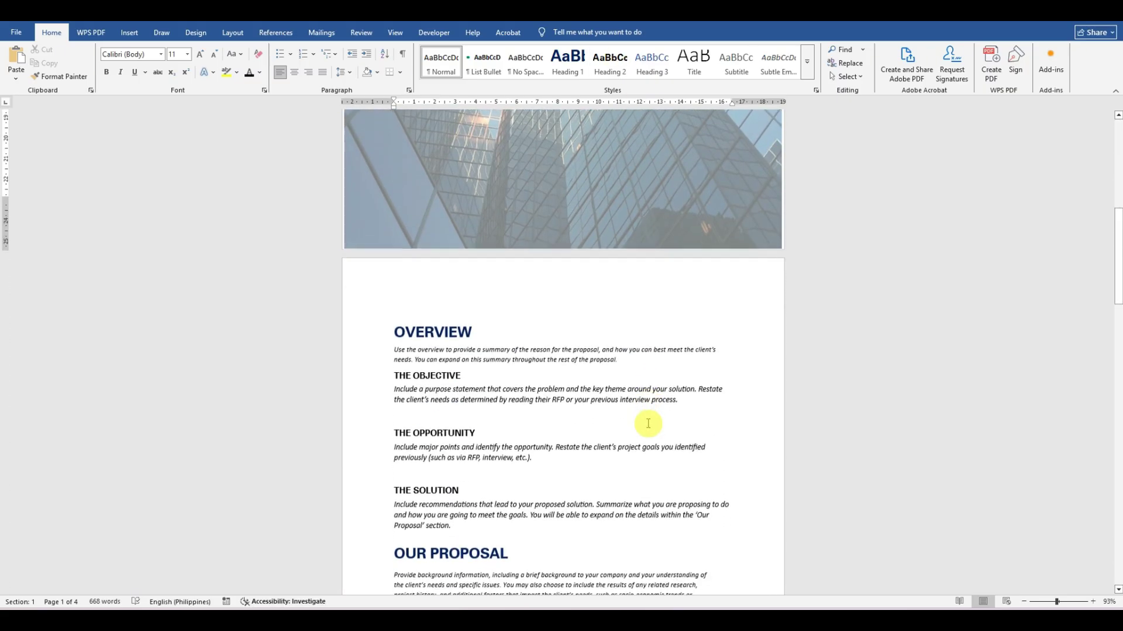
scroll(640, 412, down, 12)
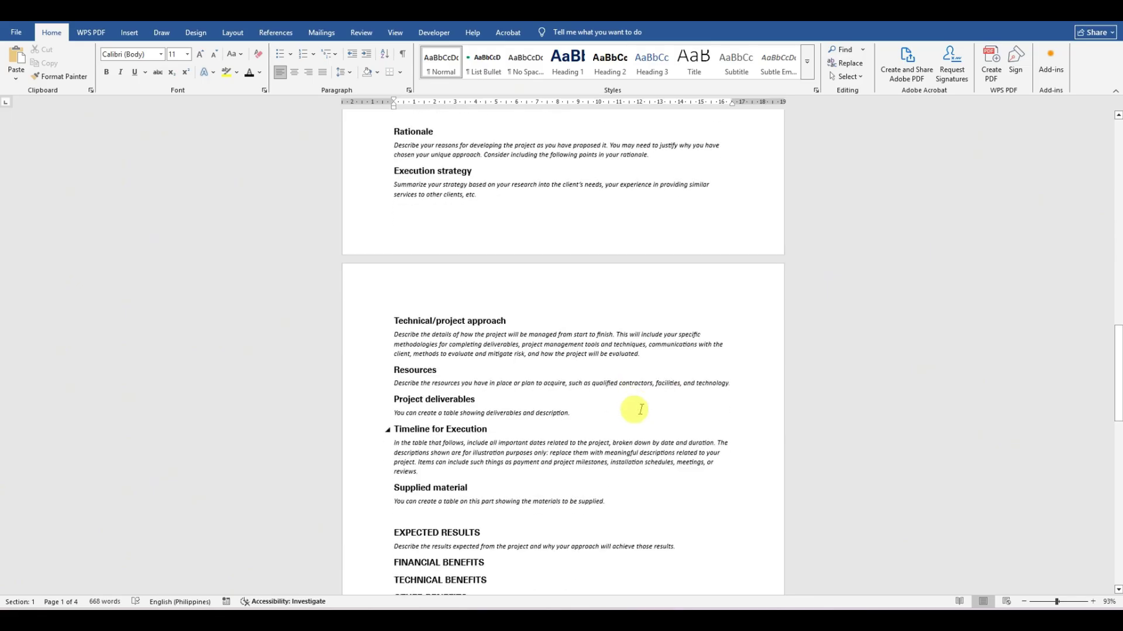
scroll(633, 404, down, 7)
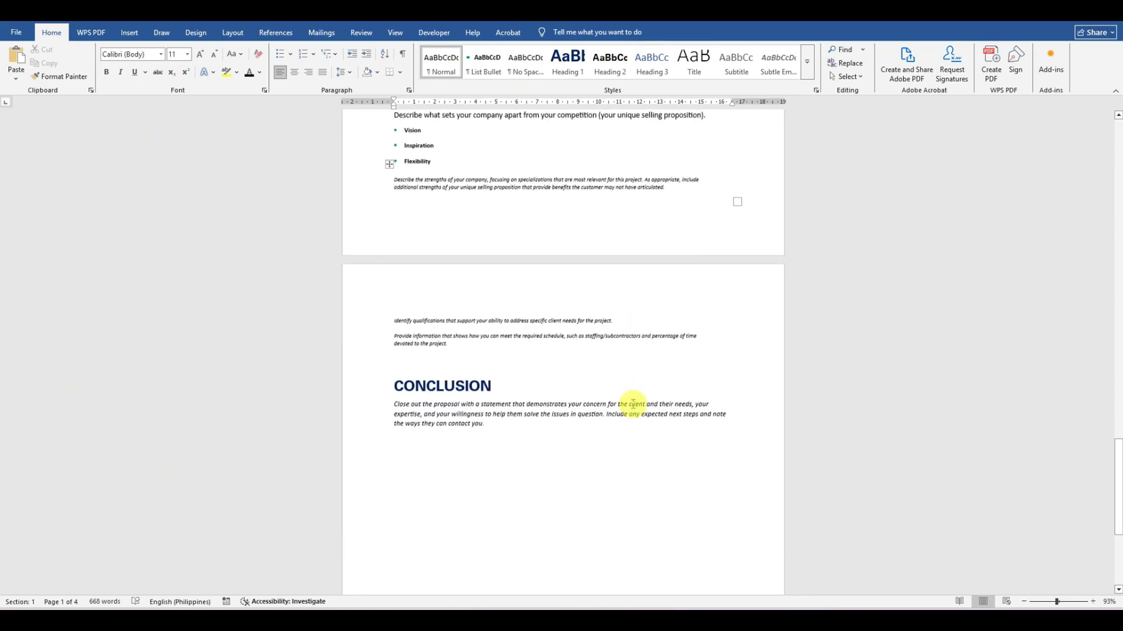
scroll(634, 399, up, 10)
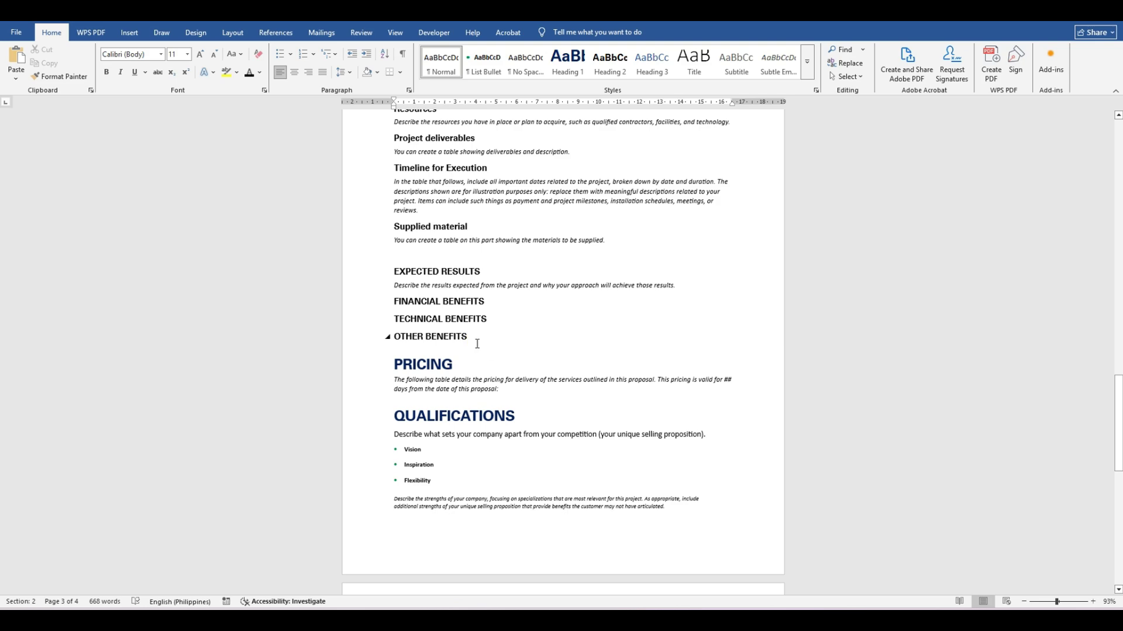
scroll(497, 387, up, 5)
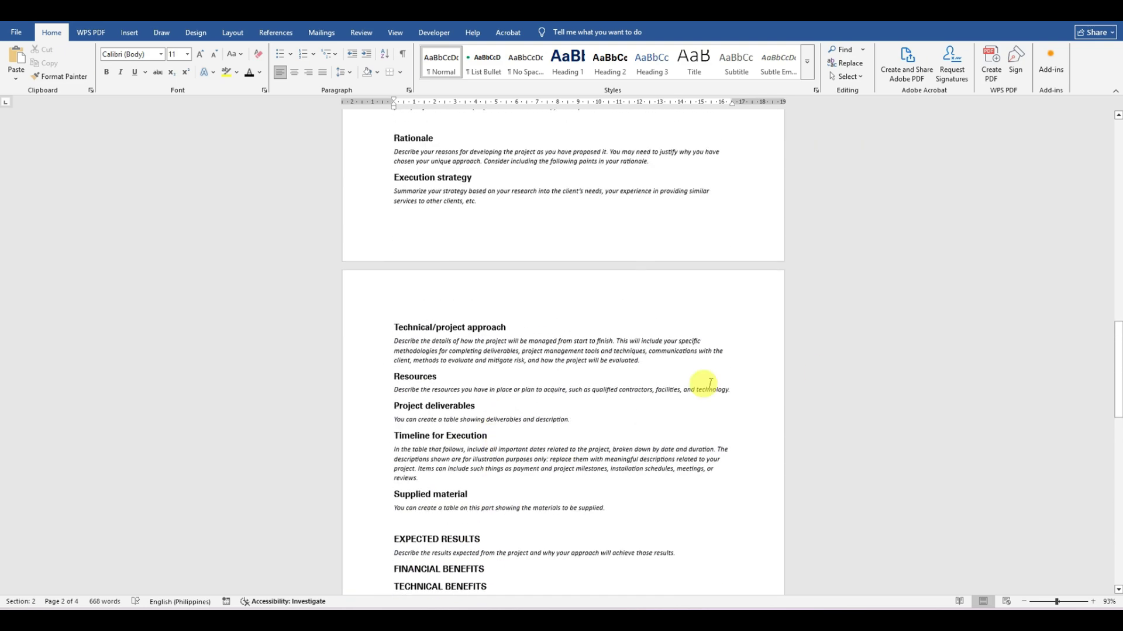
drag(1117, 374, 1117, 266)
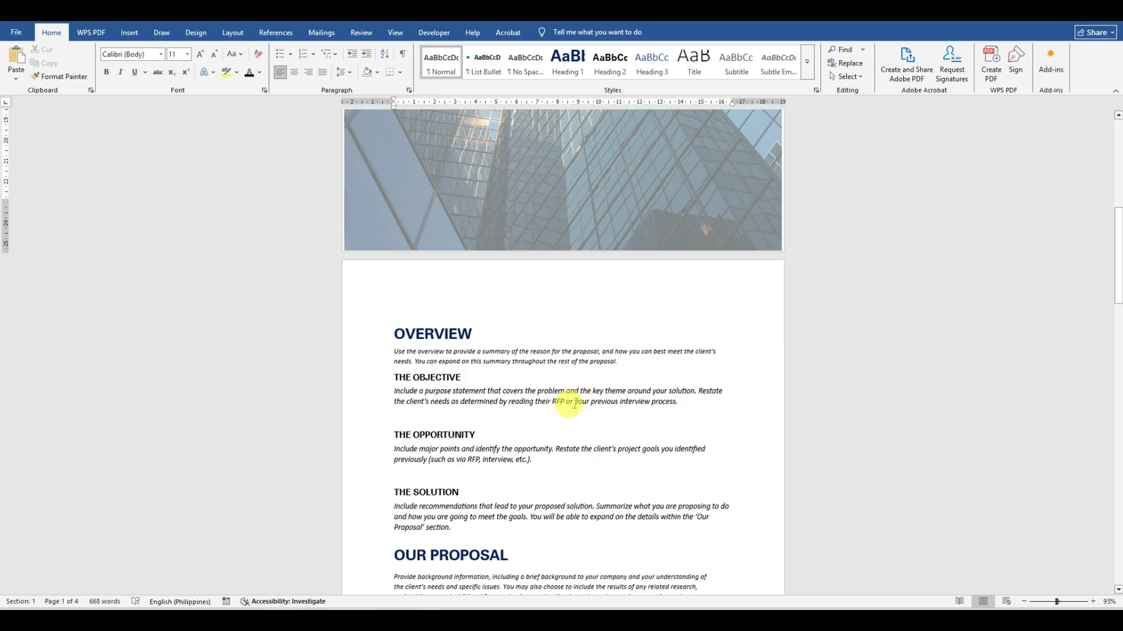
scroll(573, 401, down, 5)
scroll(574, 400, down, 1)
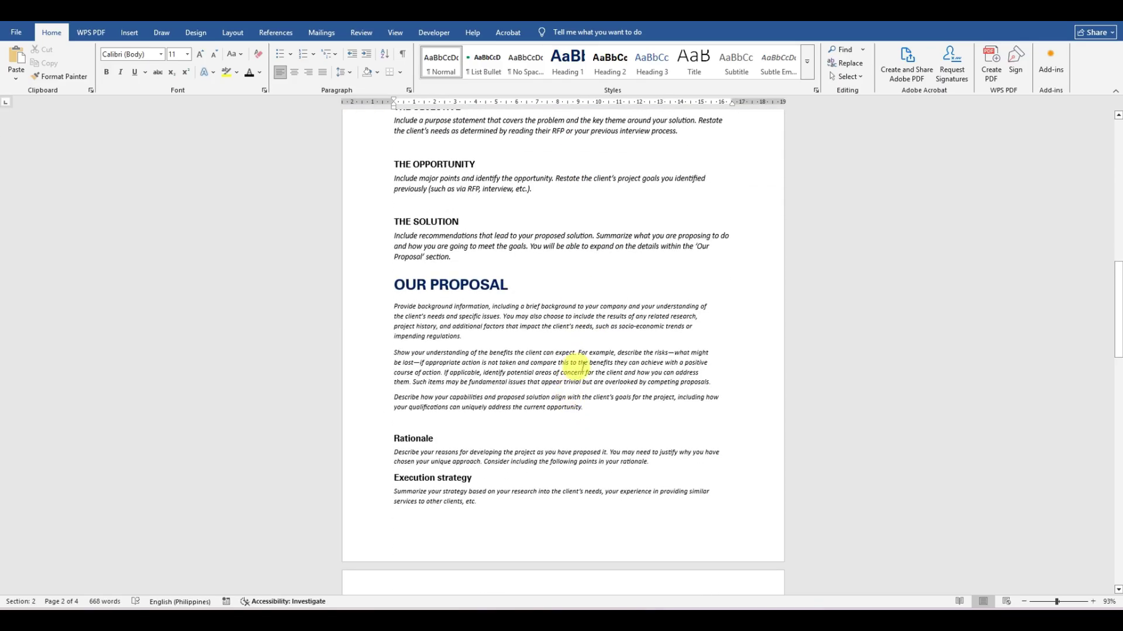
scroll(572, 372, down, 5)
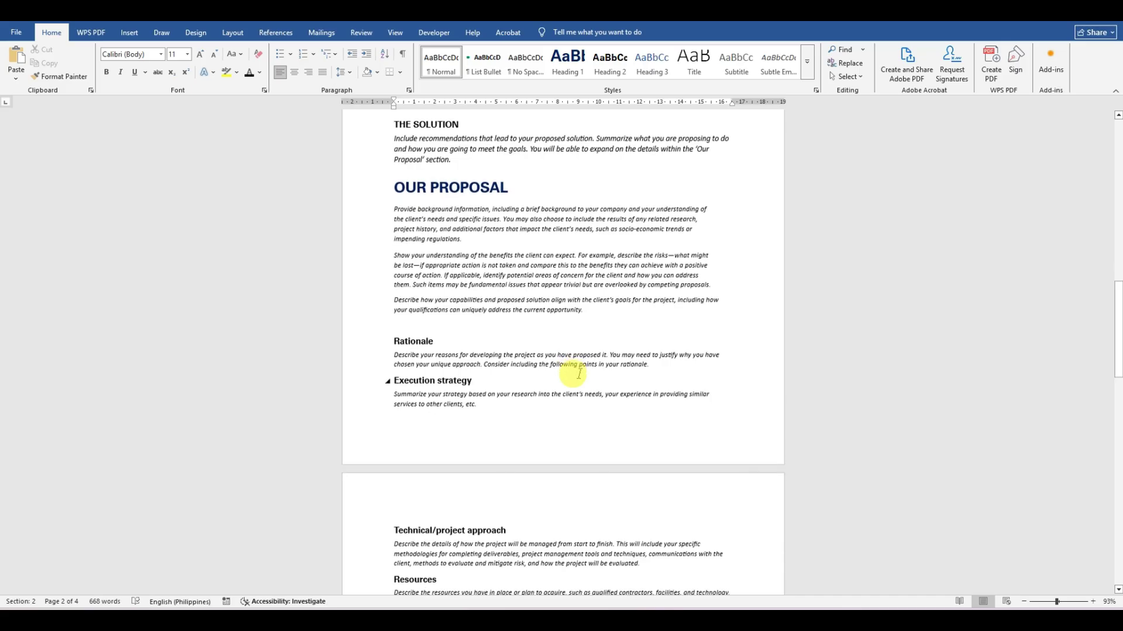
scroll(576, 379, down, 2)
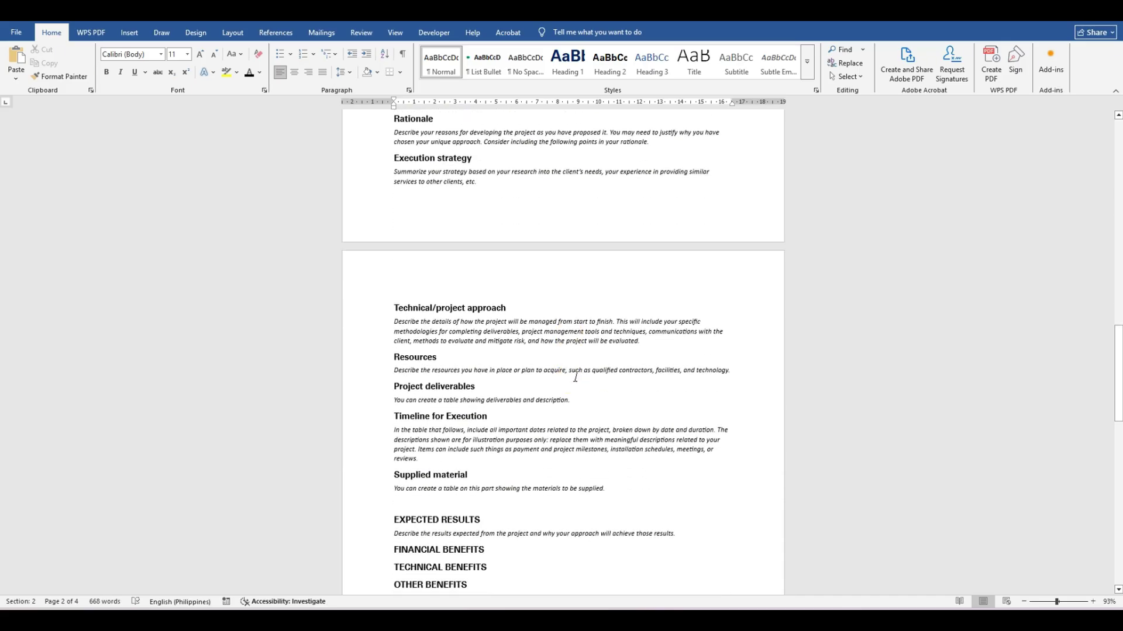
scroll(572, 383, down, 3)
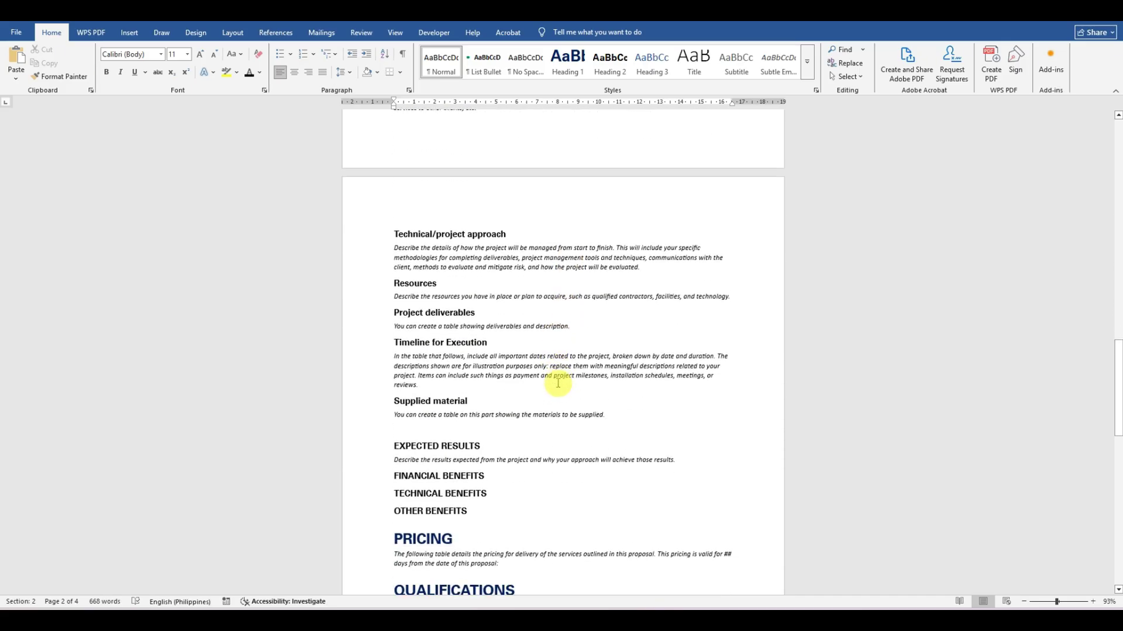
scroll(558, 384, down, 2)
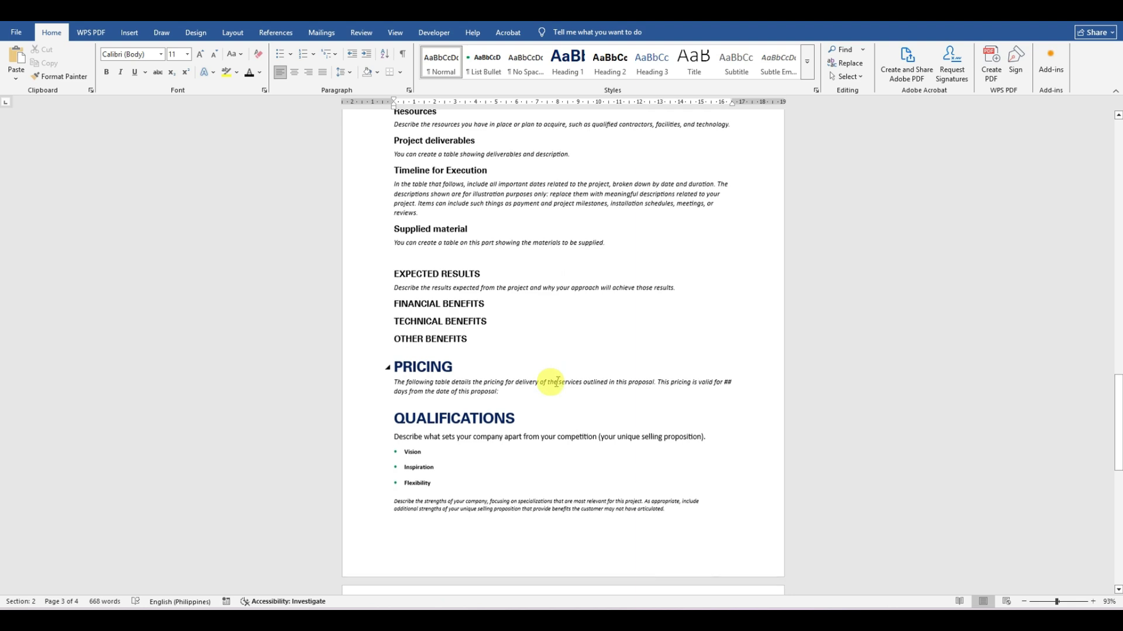
Add blank lines below the PRICING paragraph and insert a table with two columns and five rows there.
click(511, 389)
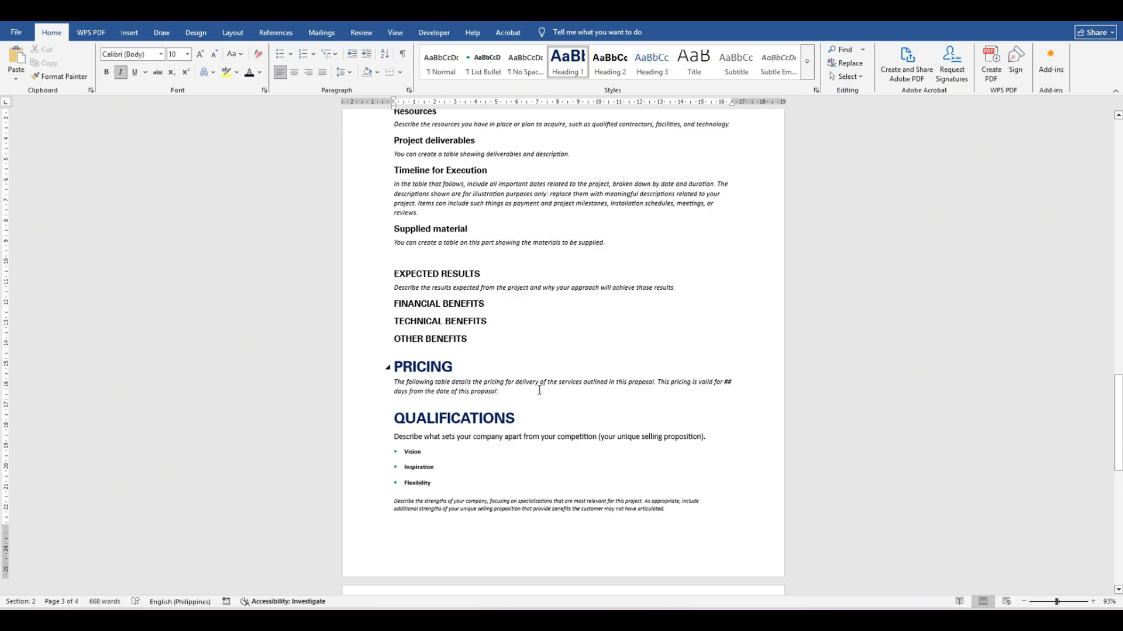
key(Return)
key(Return)
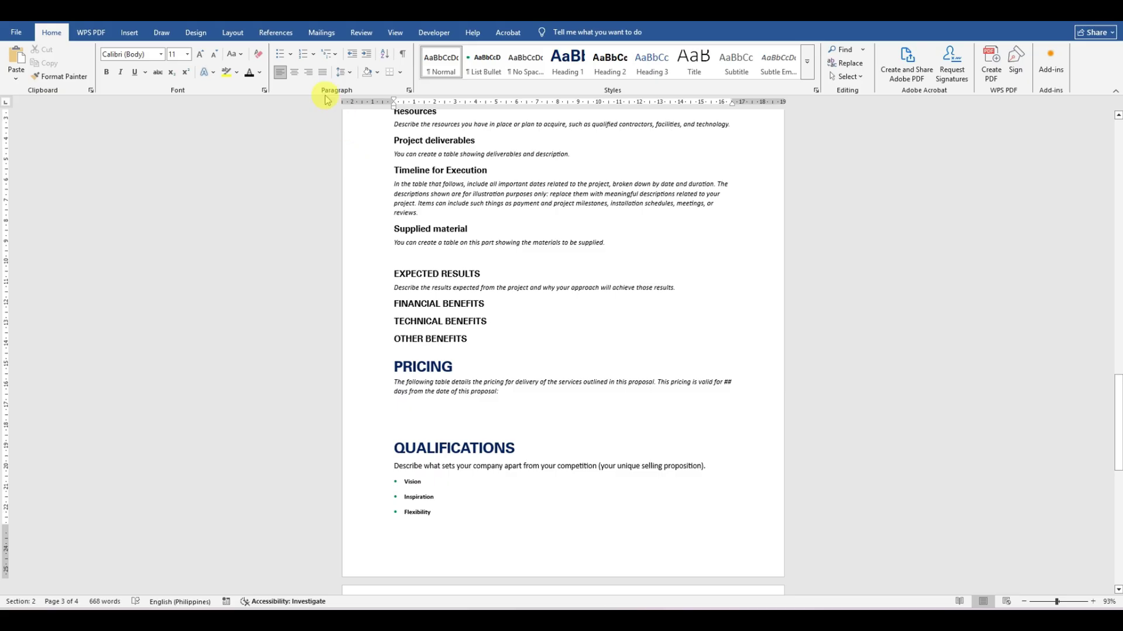
click(130, 33)
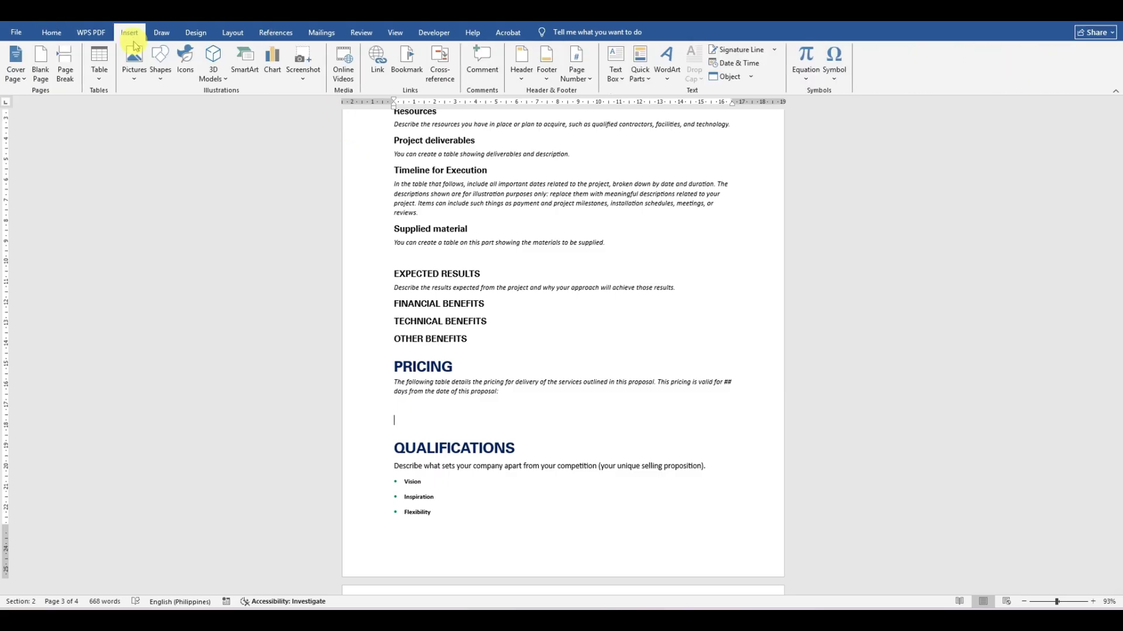
click(108, 76)
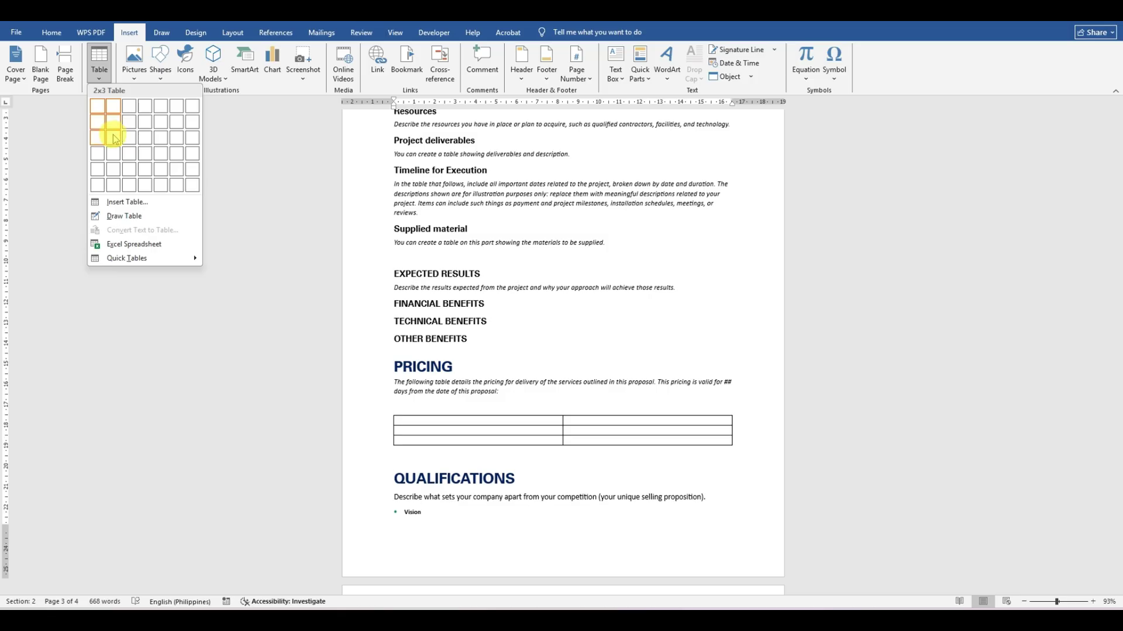
click(112, 169)
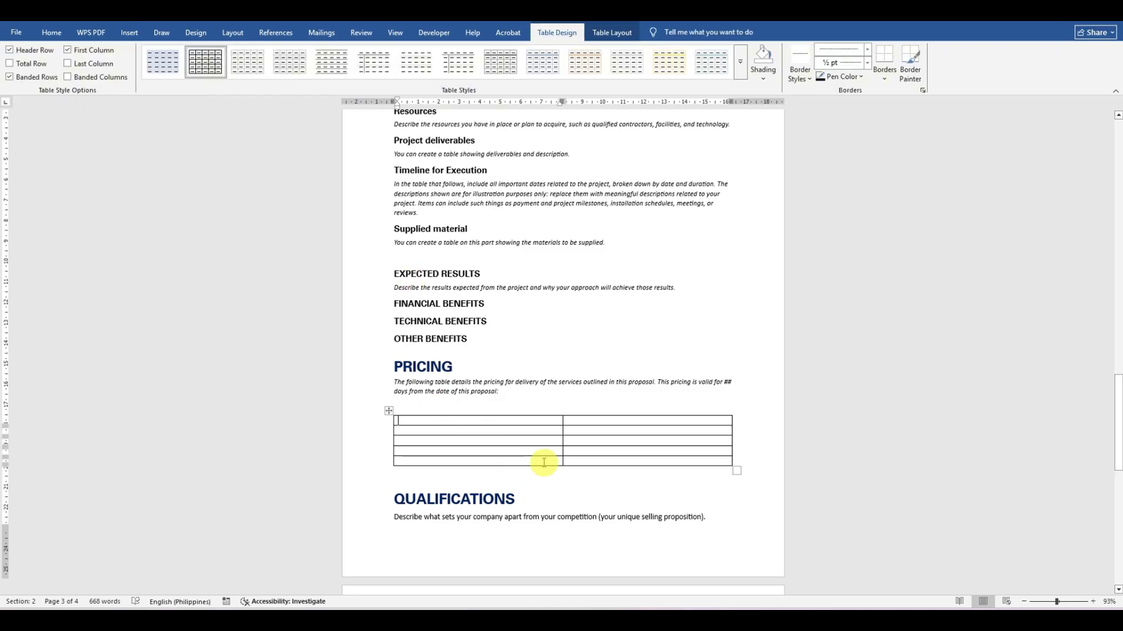
Examine the pricing table's placement and the surrounding sections, then return to the cover page.
scroll(546, 443, down, 3)
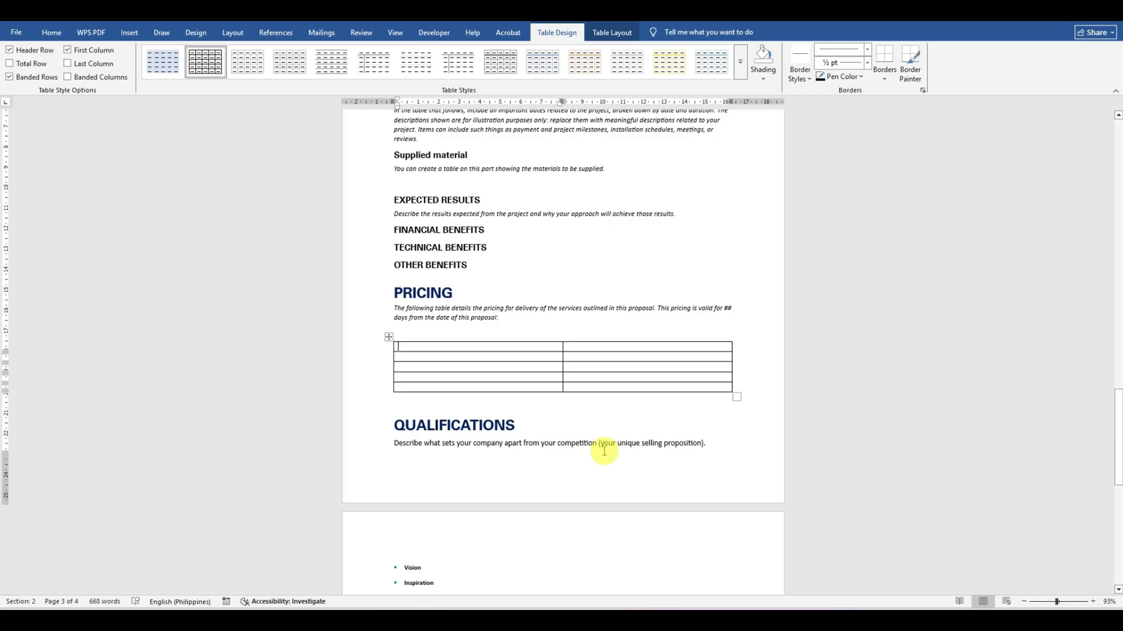
scroll(605, 435, up, 14)
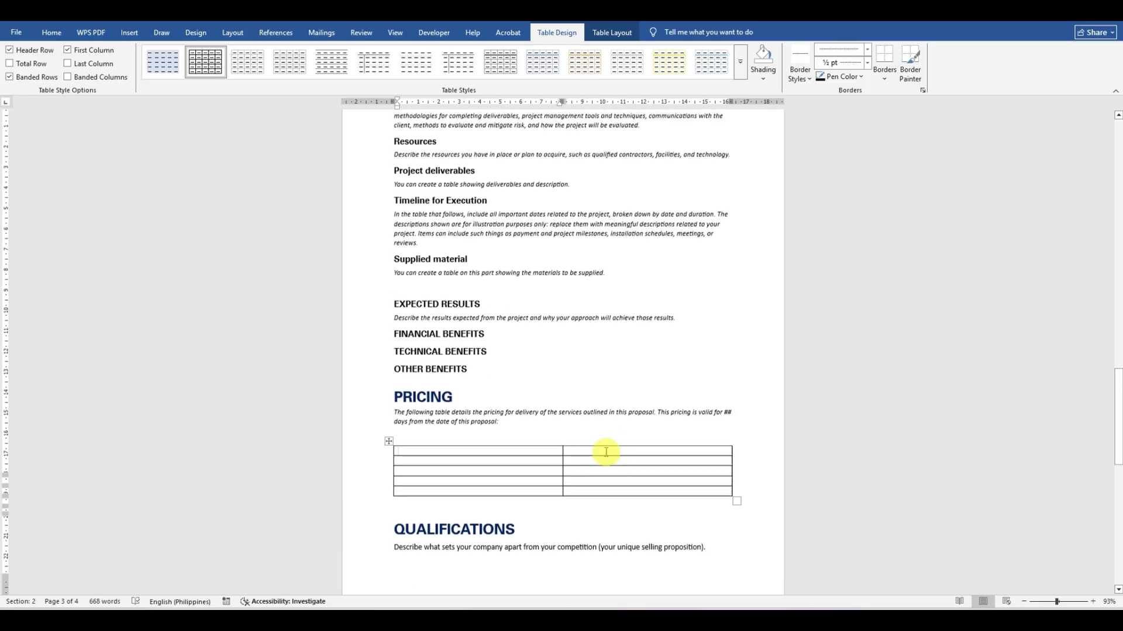
scroll(605, 450, up, 6)
scroll(604, 454, down, 19)
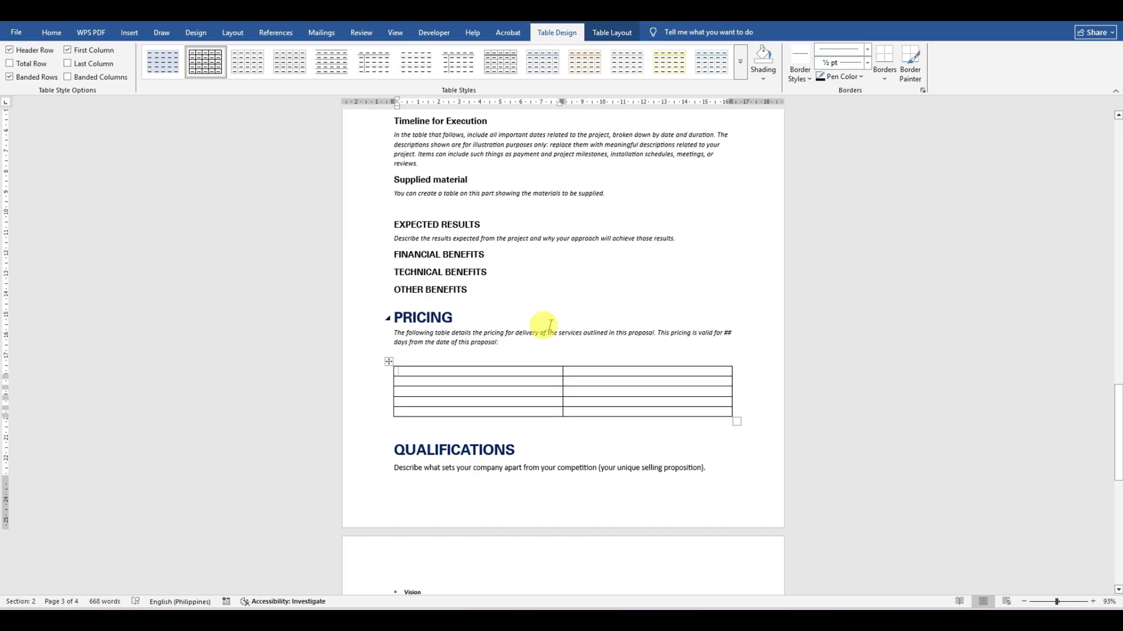
scroll(589, 351, down, 5)
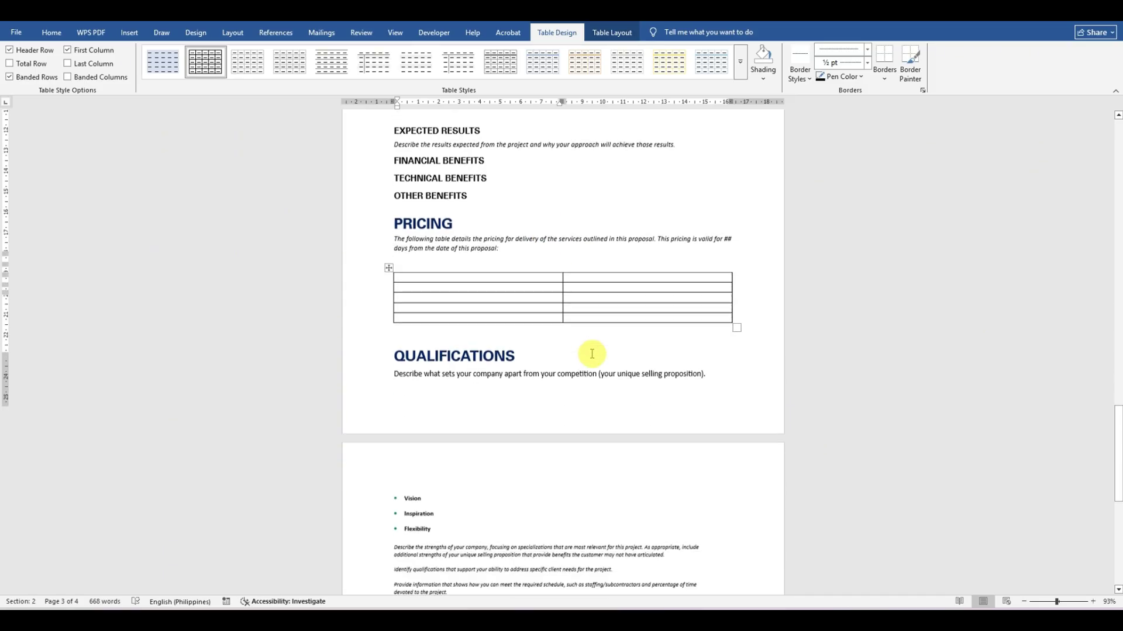
scroll(592, 353, up, 9)
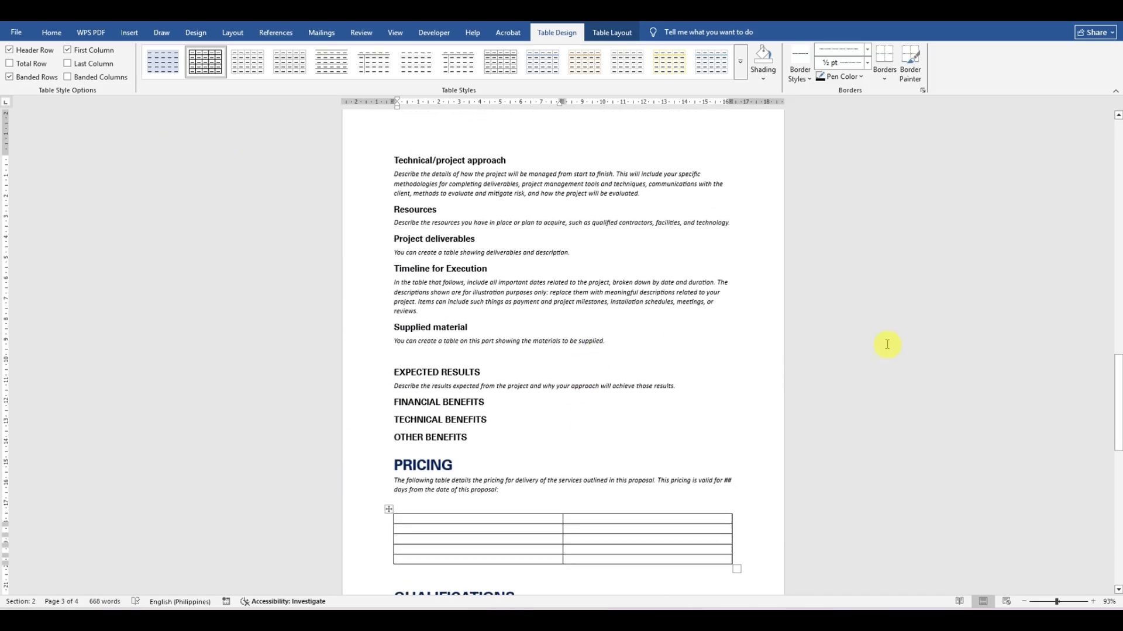
drag(1117, 417, 1114, 171)
click(574, 466)
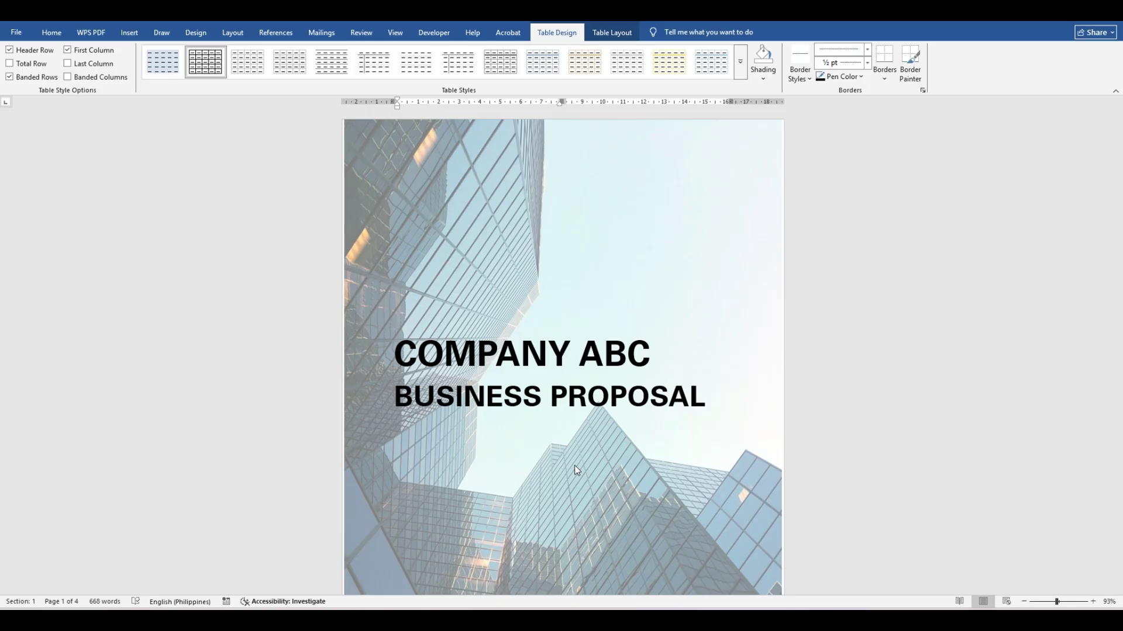
click(574, 464)
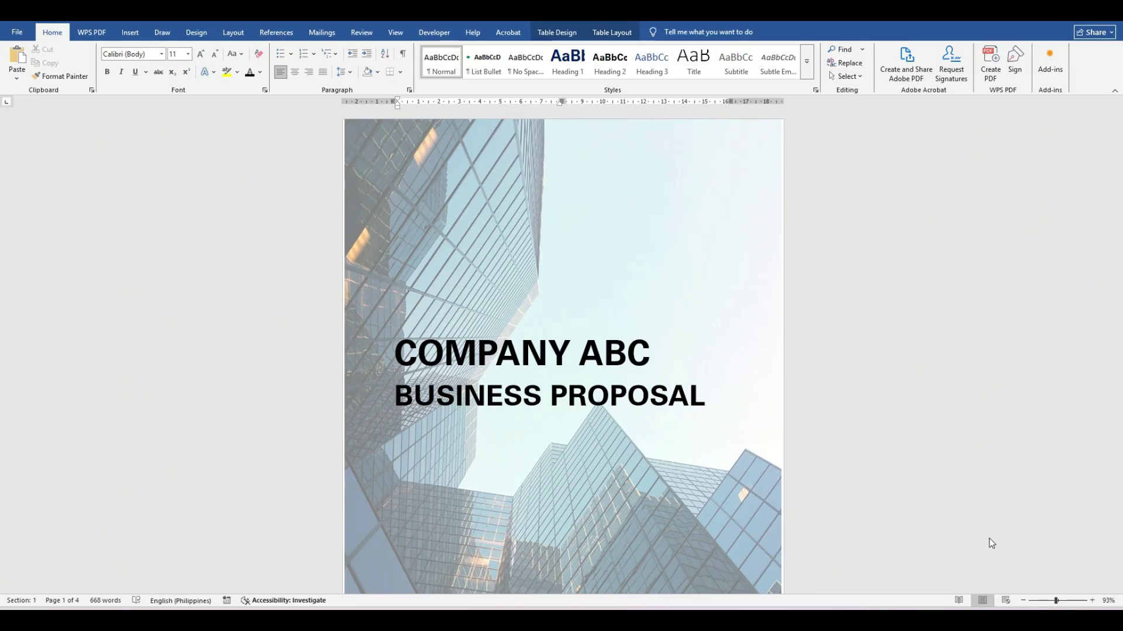